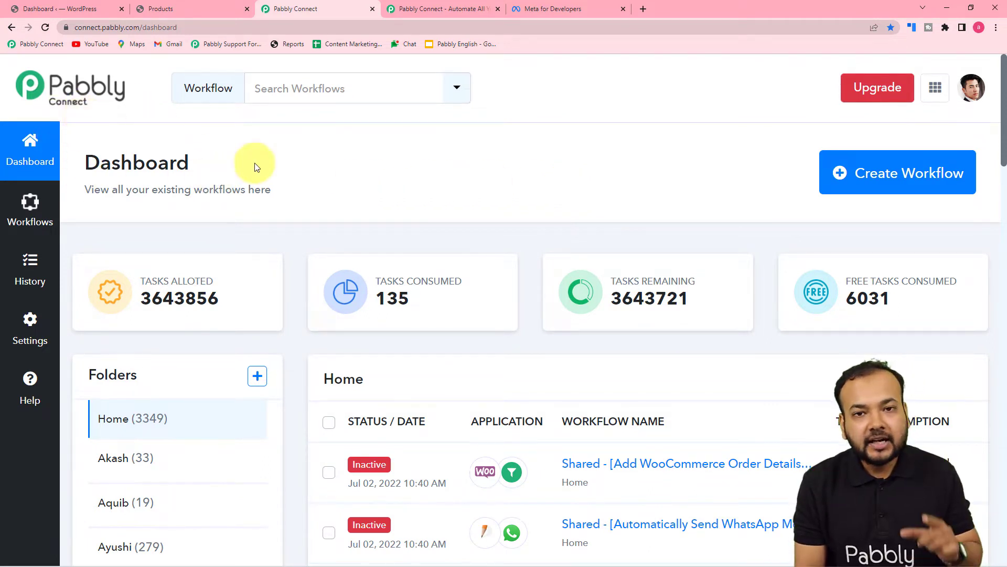
Glance at the pabbly.com website, then start a new workflow from the Pabbly Connect dashboard
{"action": "left_click", "coordinate": [427, 9]}
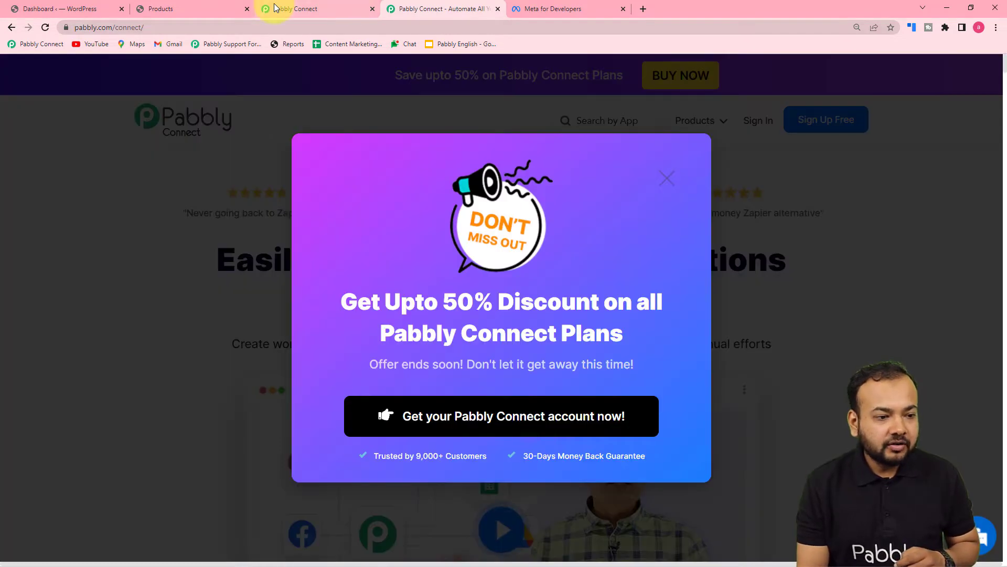
{"action": "left_click", "coordinate": [275, 7]}
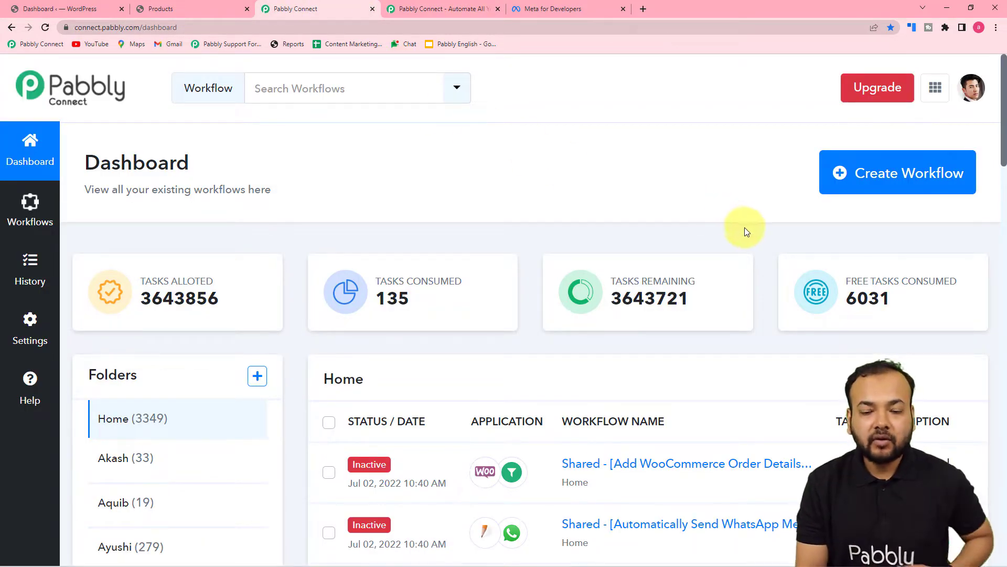
{"action": "left_click", "coordinate": [876, 187]}
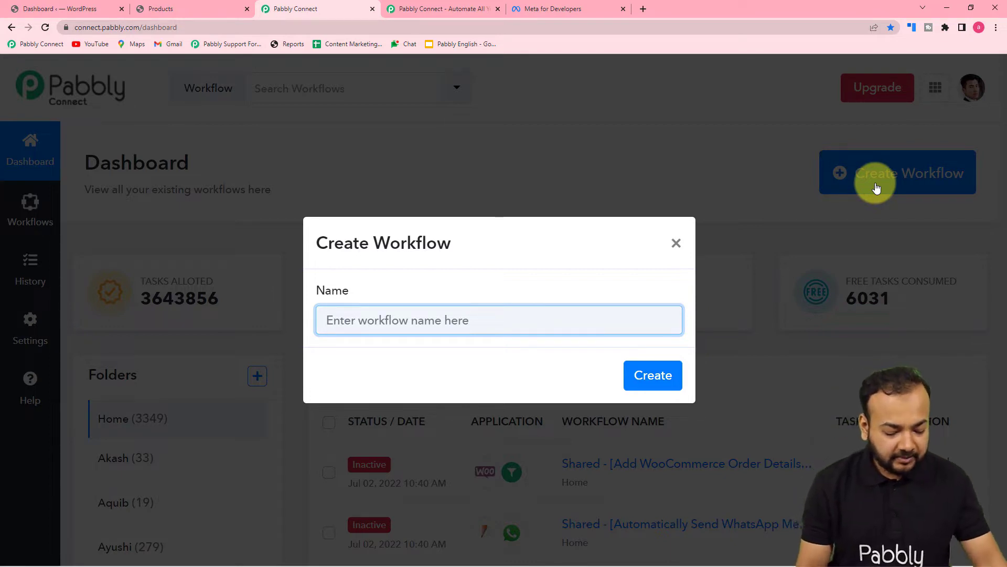
Create a workflow named 'Recover WooCommerce Abandoned Carts via WhatsApp'
{"action": "type", "text": "Recover Woo"}
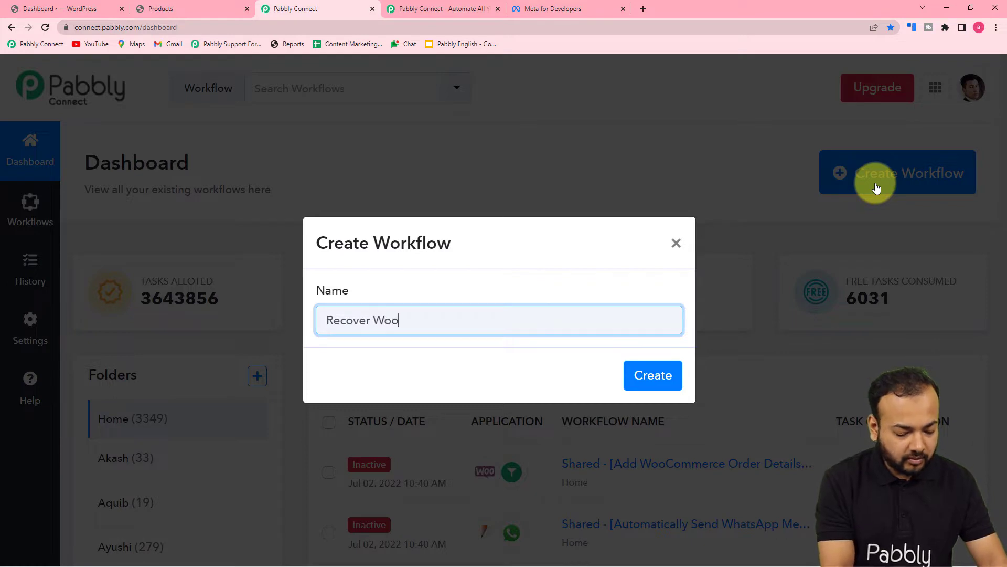
{"action": "type", "text": "Commerce "}
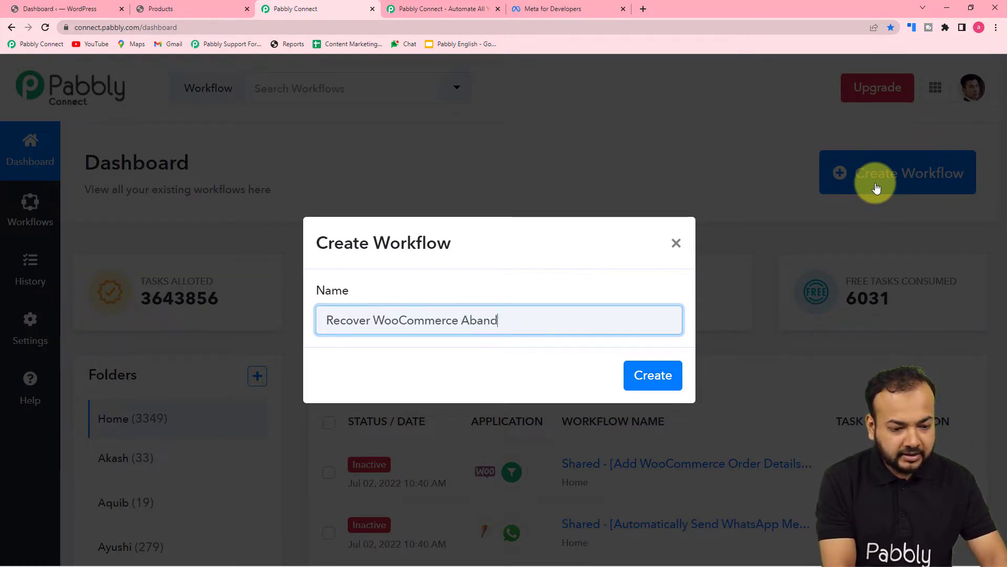
{"action": "type", "text": "Abandoned Carts"}
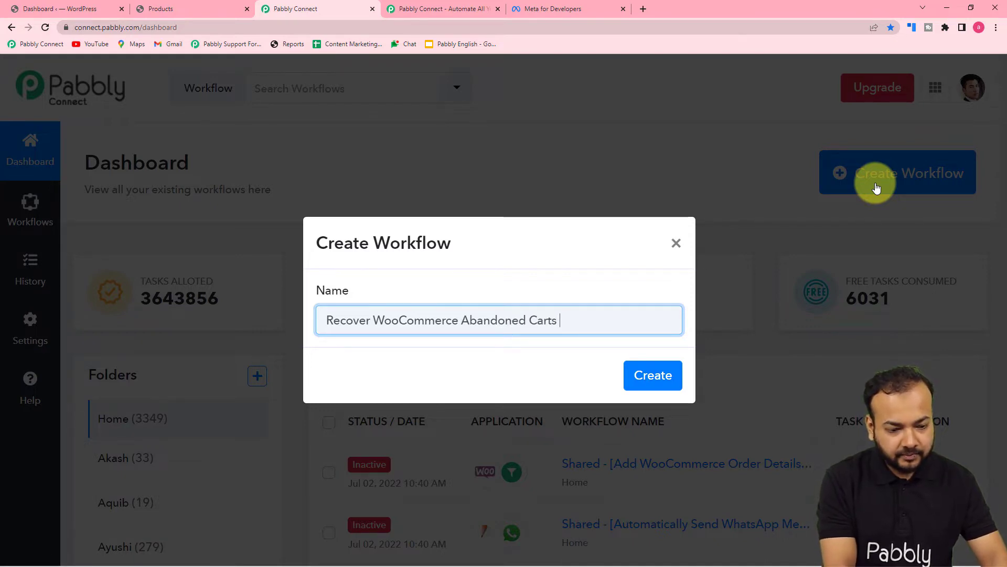
{"action": "type", "text": " via W"}
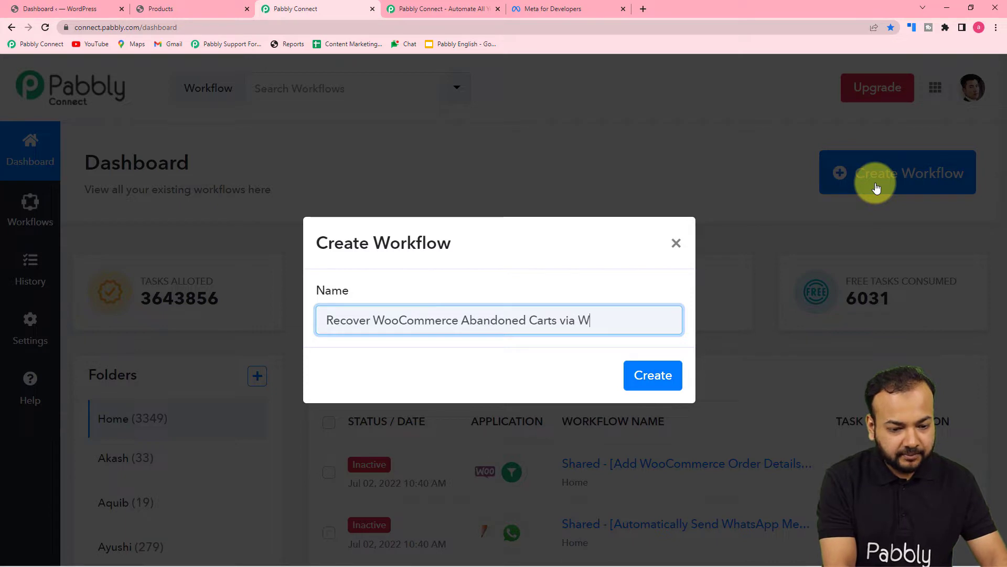
{"action": "type", "text": "hatsAp"}
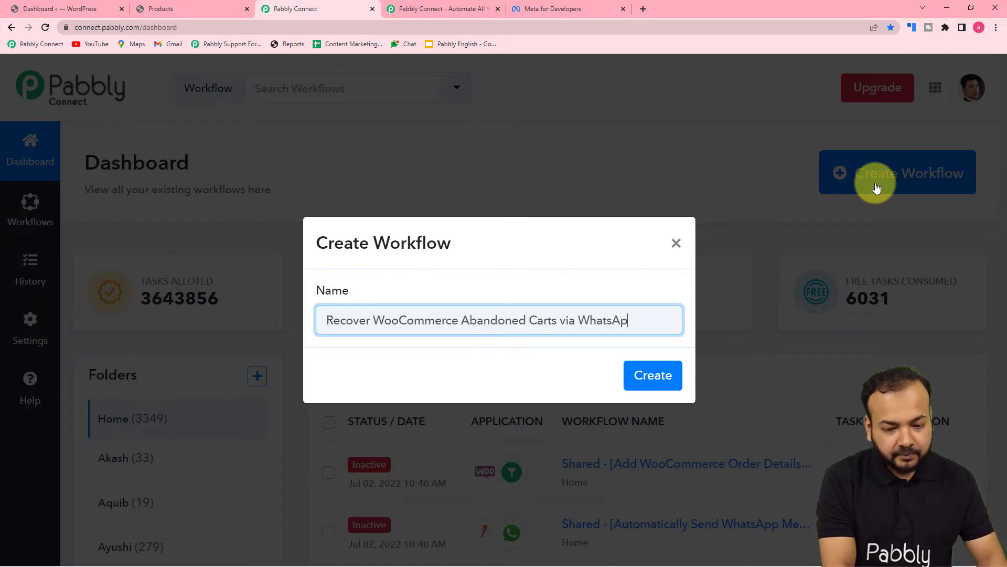
{"action": "type", "text": "p"}
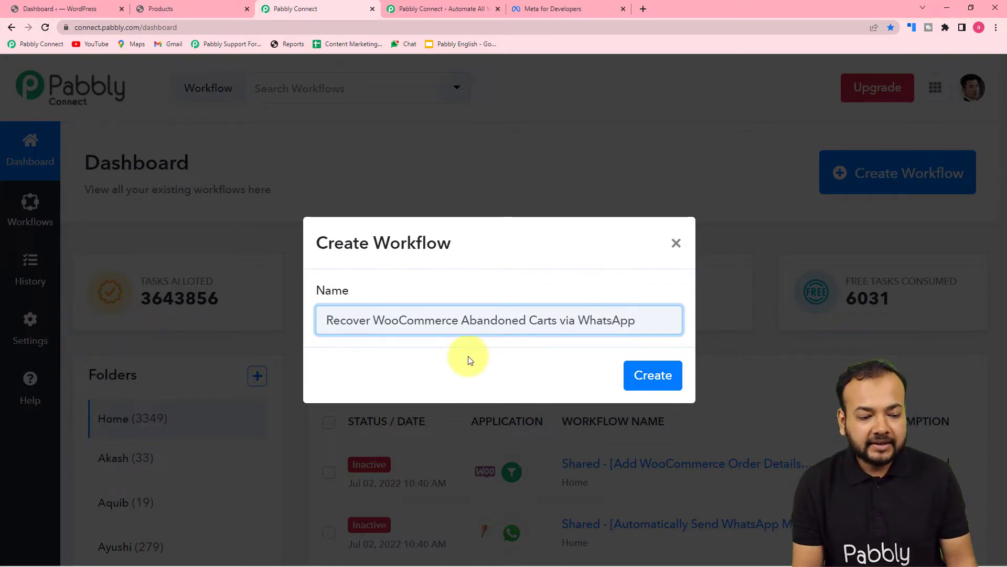
{"action": "left_click", "coordinate": [656, 382]}
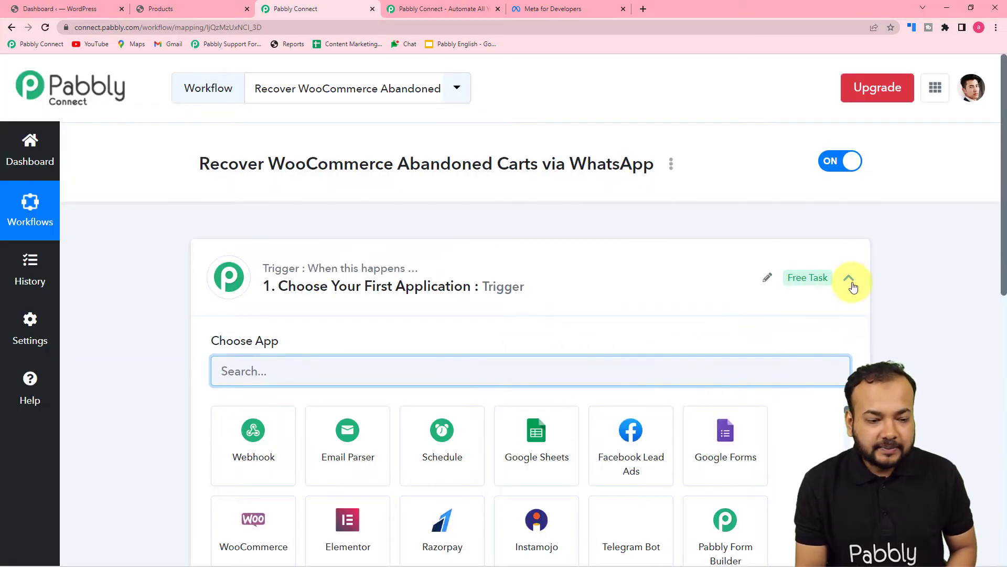
Collapse and re-expand the Trigger step, then pick WooCommerce as the trigger app
{"action": "left_click", "coordinate": [850, 282]}
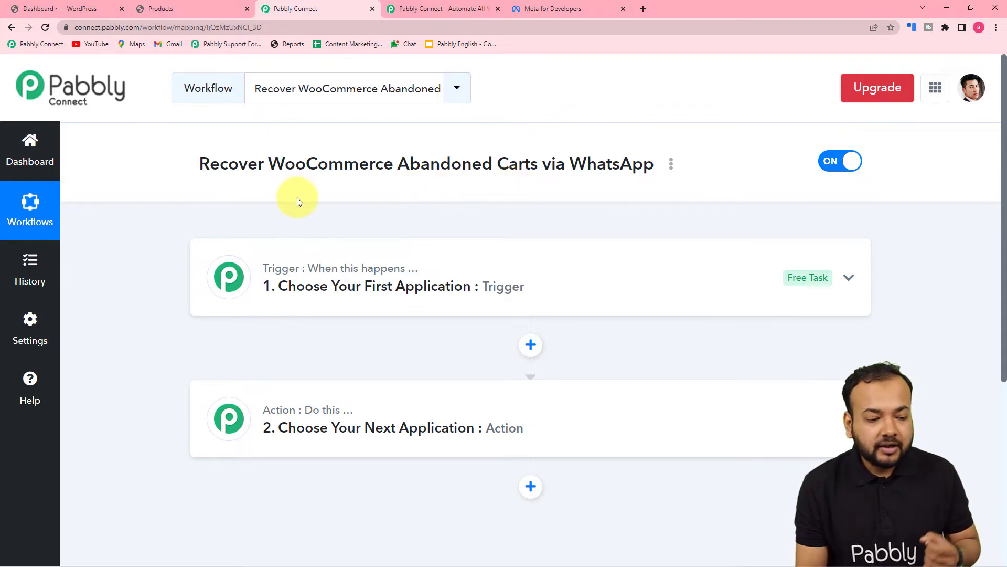
{"action": "left_click", "coordinate": [288, 283]}
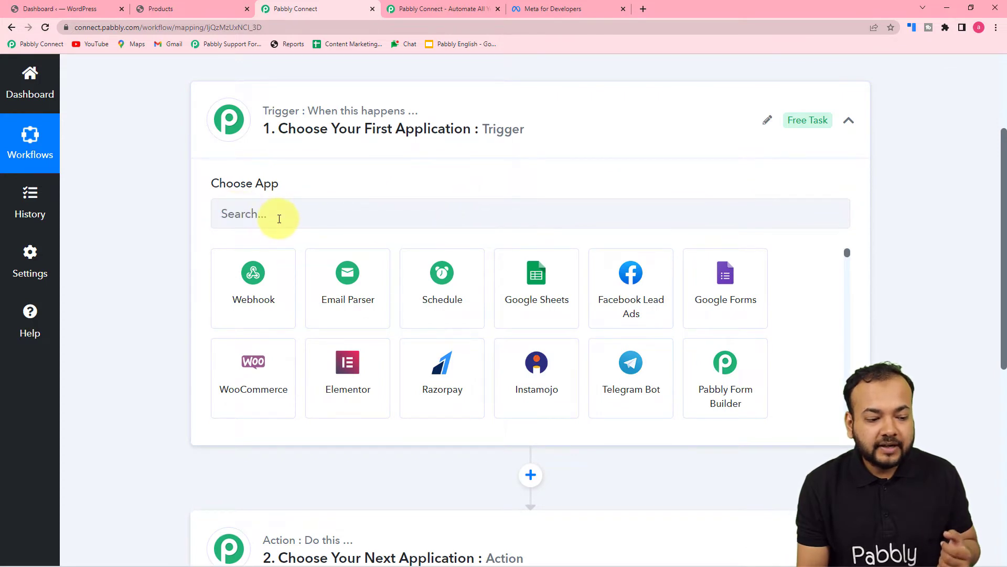
{"action": "left_click", "coordinate": [244, 388]}
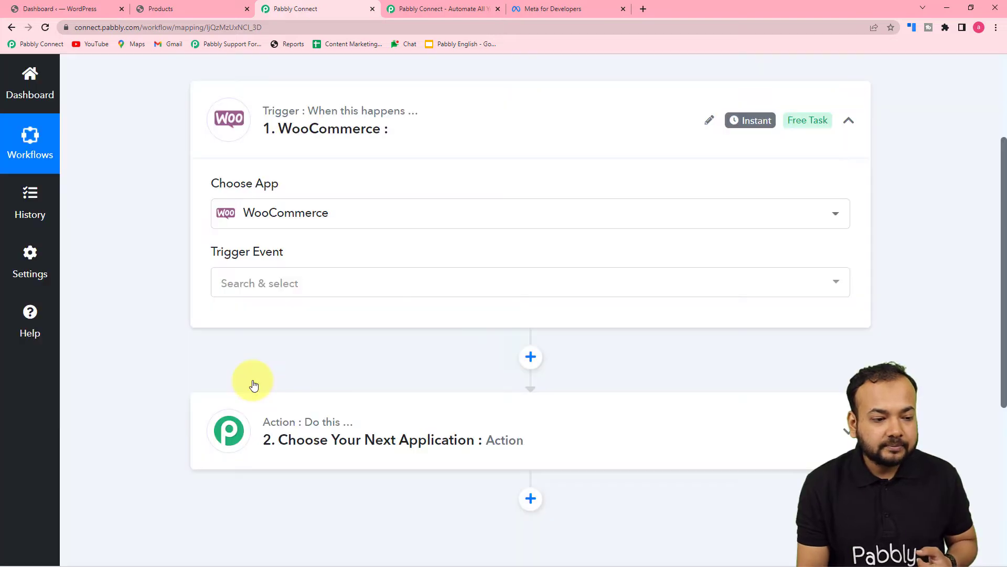
Choose New Cart Abandonment as the WooCommerce trigger event and scroll down to its webhook URL
{"action": "left_click", "coordinate": [280, 293]}
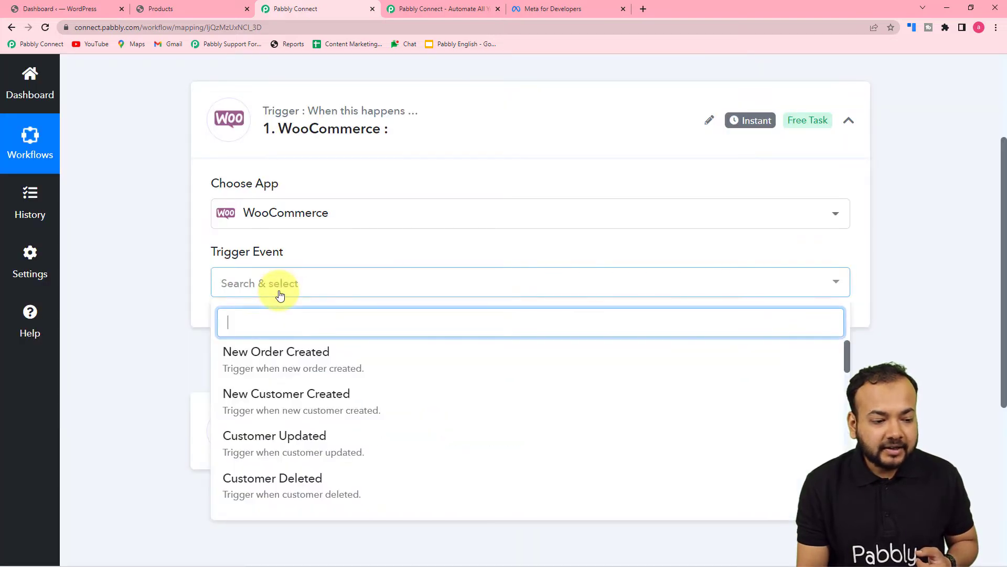
{"action": "scroll", "coordinate": [273, 404], "scroll_direction": "down", "scroll_amount": 4}
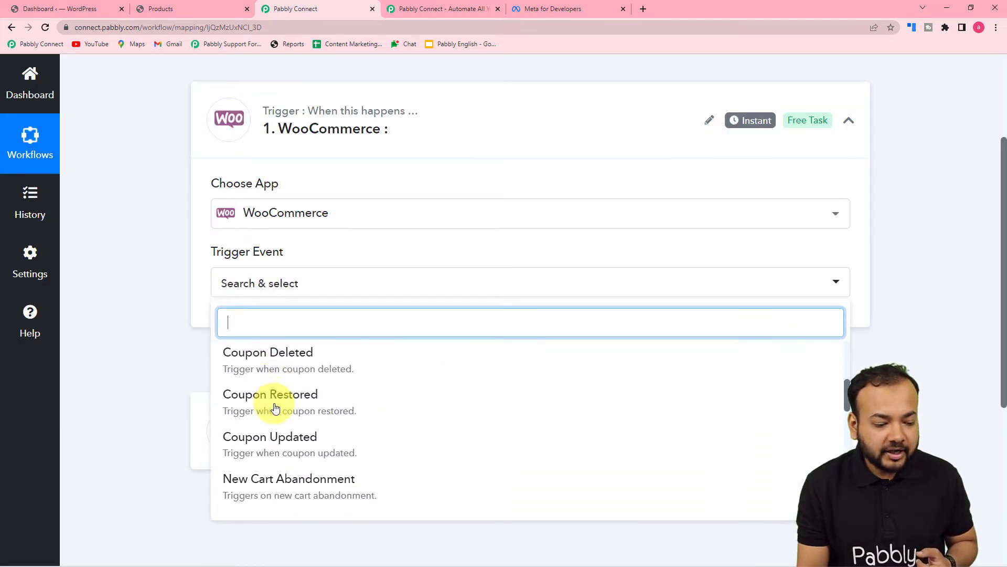
{"action": "scroll", "coordinate": [273, 405], "scroll_direction": "down", "scroll_amount": 2}
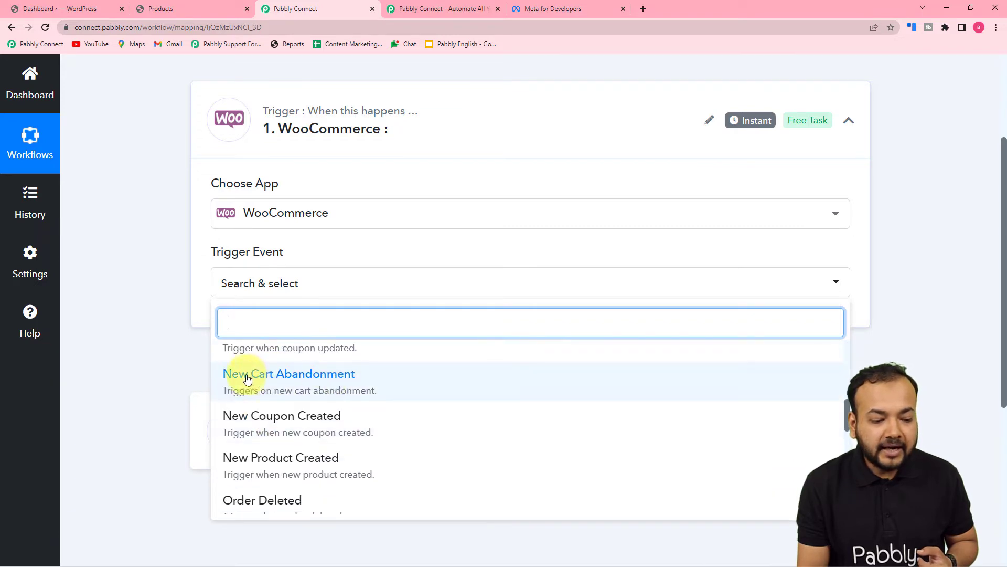
{"action": "left_click", "coordinate": [329, 390]}
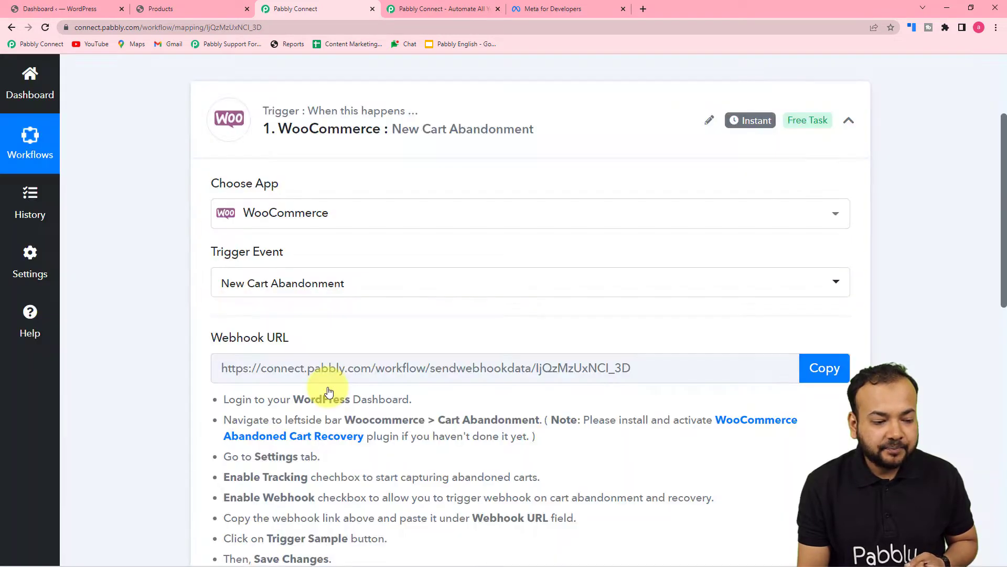
{"action": "scroll", "coordinate": [328, 391], "scroll_direction": "down", "scroll_amount": 2}
{"action": "scroll", "coordinate": [294, 335], "scroll_direction": "down", "scroll_amount": 2}
{"action": "mouse_move", "coordinate": [236, 129]}
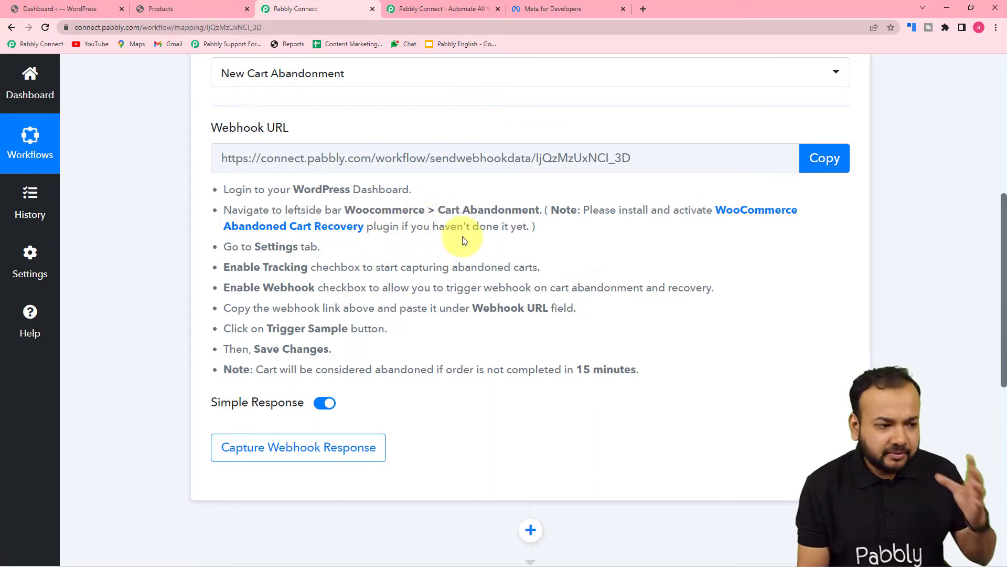
In WordPress, confirm Cart Abandonment Recovery 1.2.18 is active and go to WooCommerce > Cart Abandonment
{"action": "left_click", "coordinate": [58, 8]}
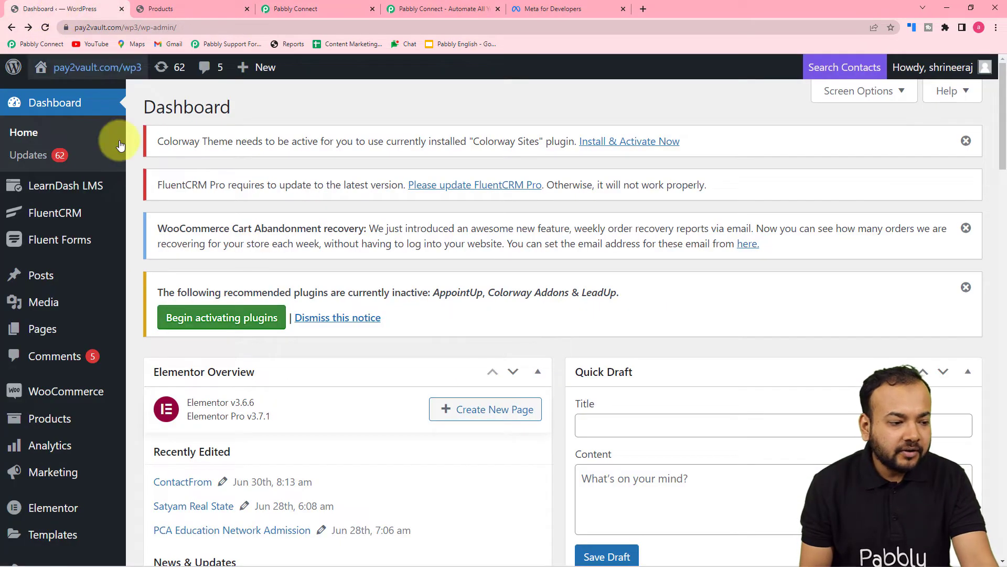
{"action": "scroll", "coordinate": [27, 254], "scroll_direction": "down", "scroll_amount": 4}
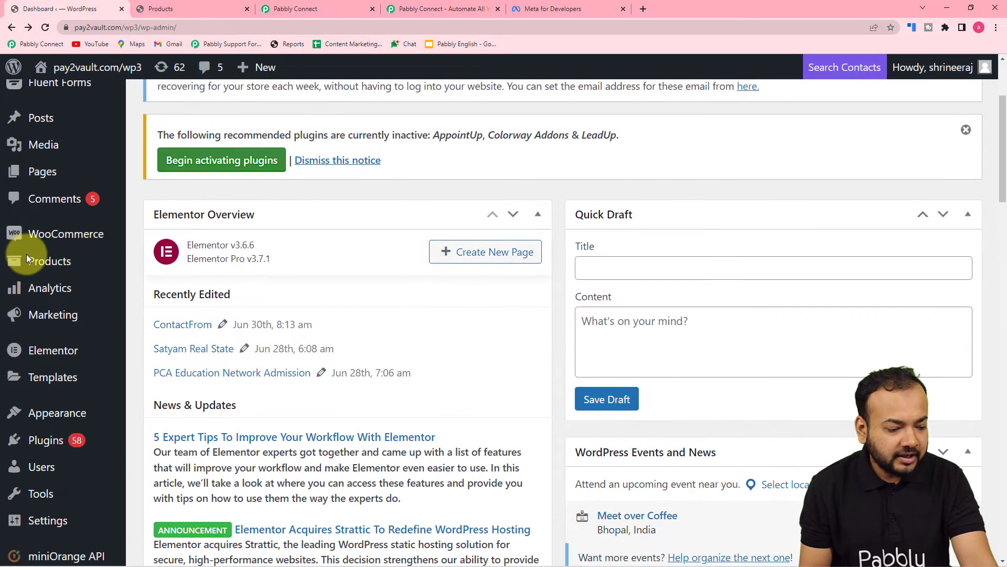
{"action": "mouse_move", "coordinate": [47, 388]}
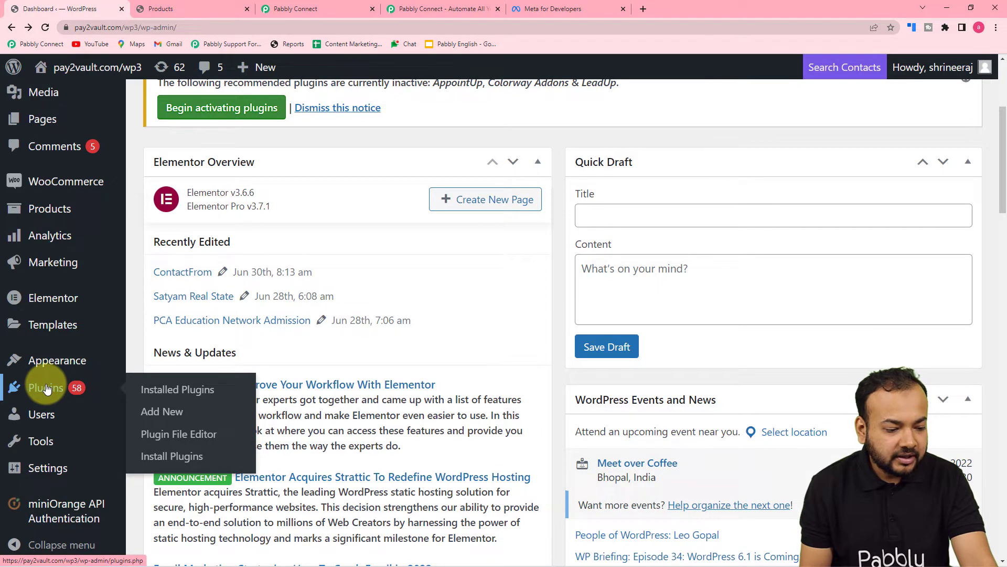
{"action": "left_click", "coordinate": [150, 389]}
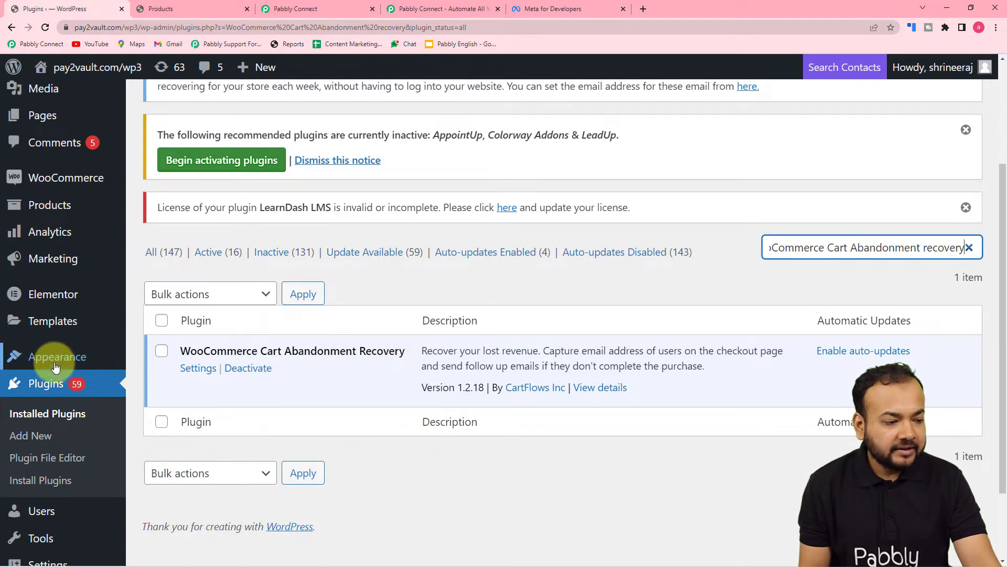
{"action": "mouse_move", "coordinate": [59, 183]}
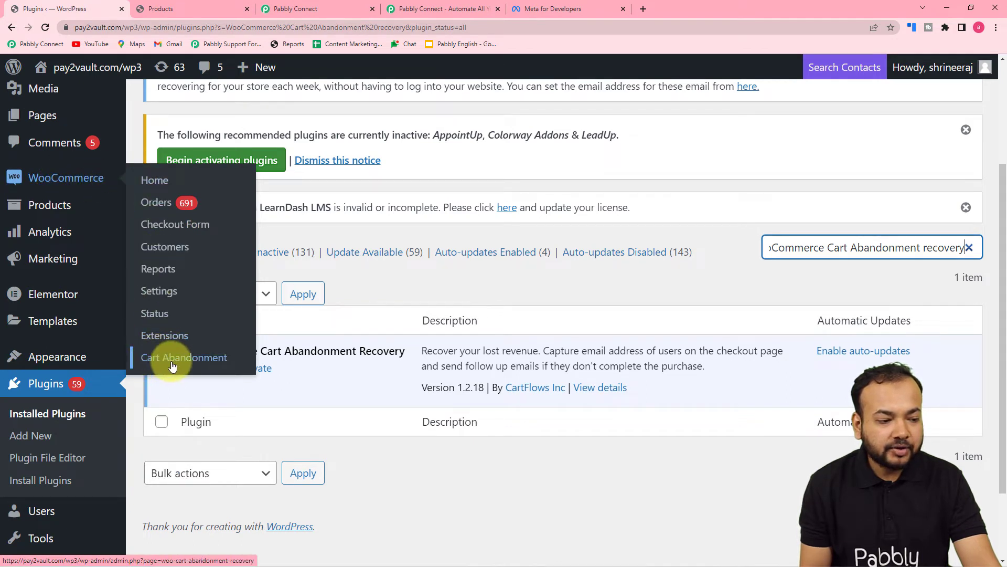
{"action": "mouse_move", "coordinate": [110, 182]}
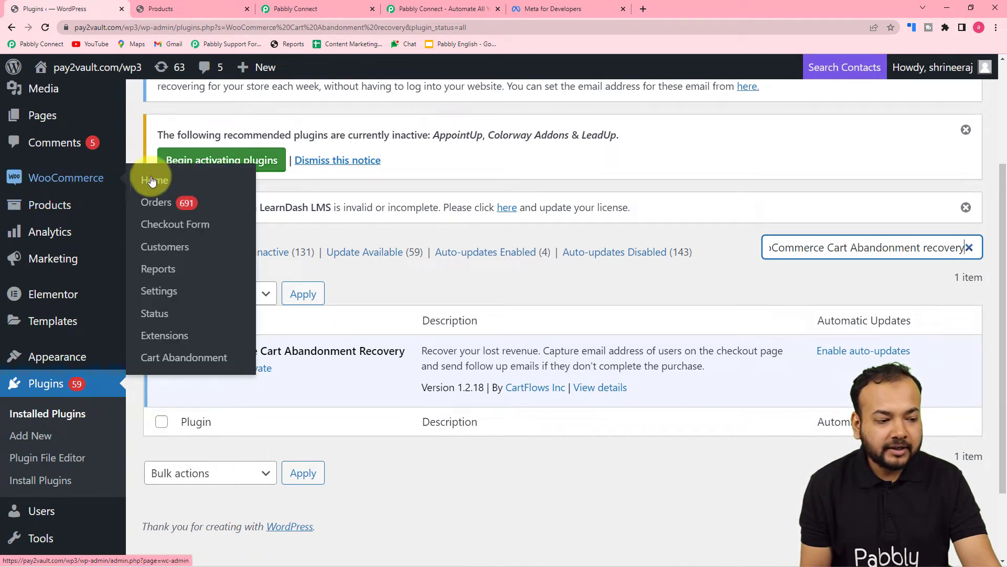
{"action": "left_click", "coordinate": [156, 361]}
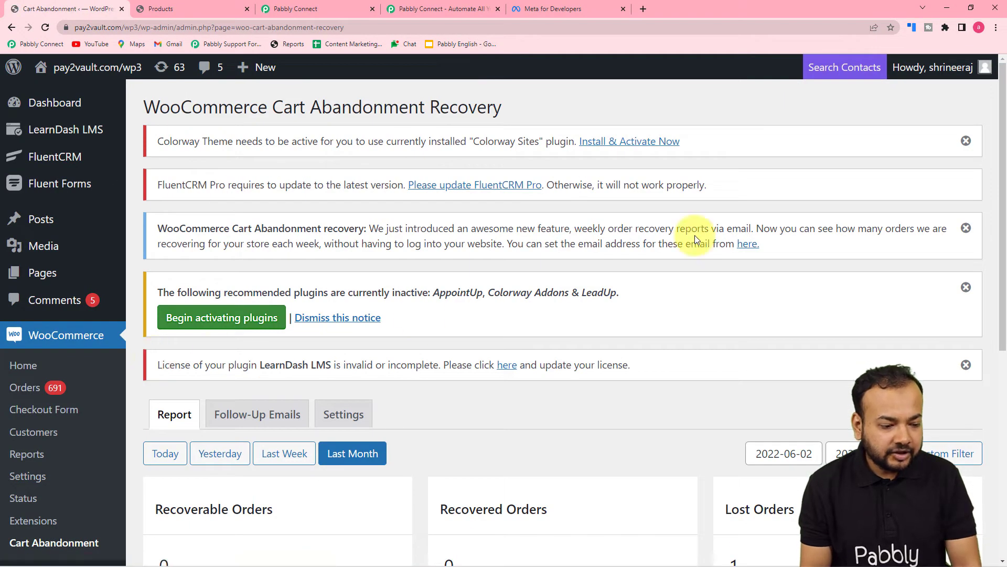
Open the Cart Abandonment Settings tab and look over its options
{"action": "scroll", "coordinate": [695, 235], "scroll_direction": "down", "scroll_amount": 4}
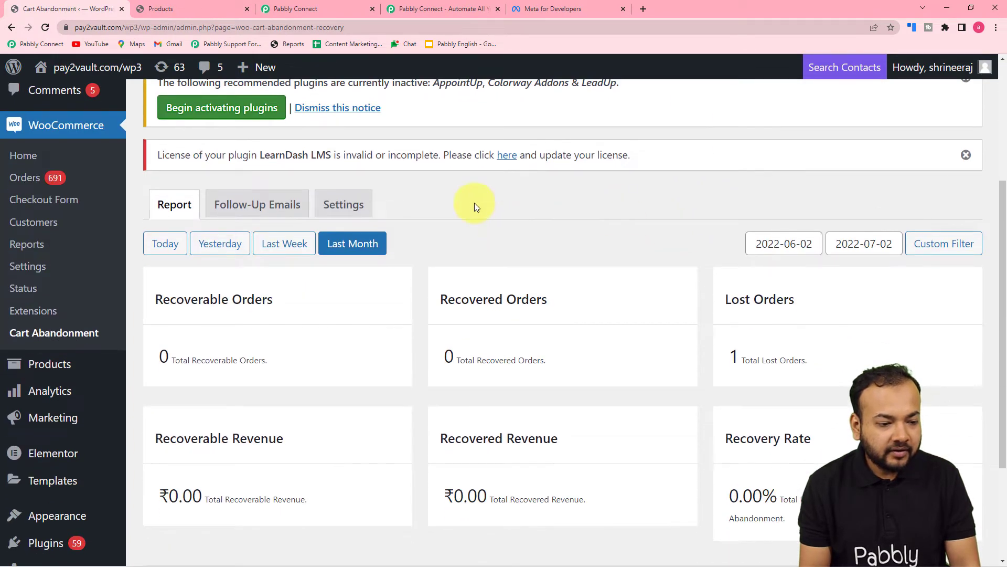
{"action": "left_click", "coordinate": [346, 204]}
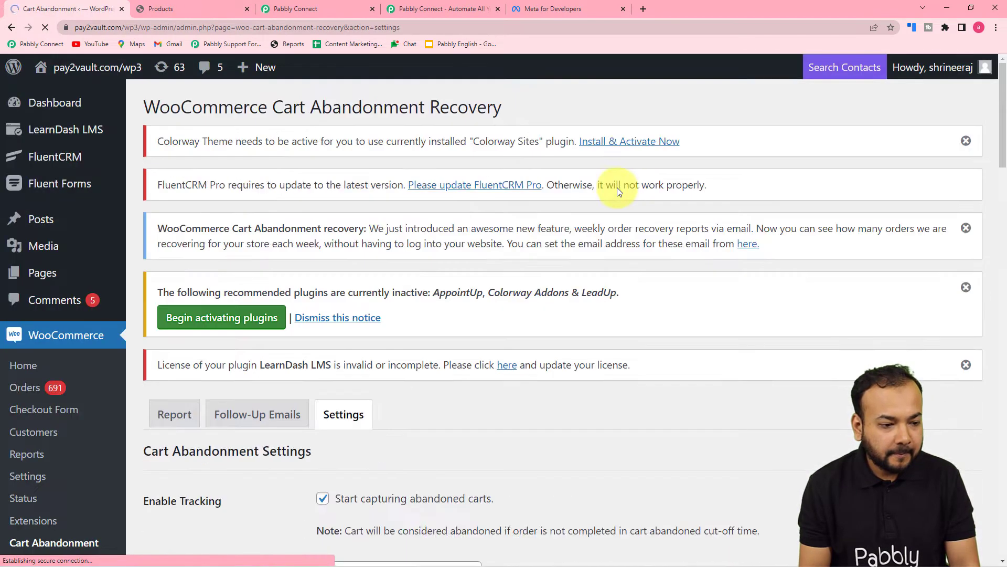
{"action": "scroll", "coordinate": [617, 188], "scroll_direction": "down", "scroll_amount": 3}
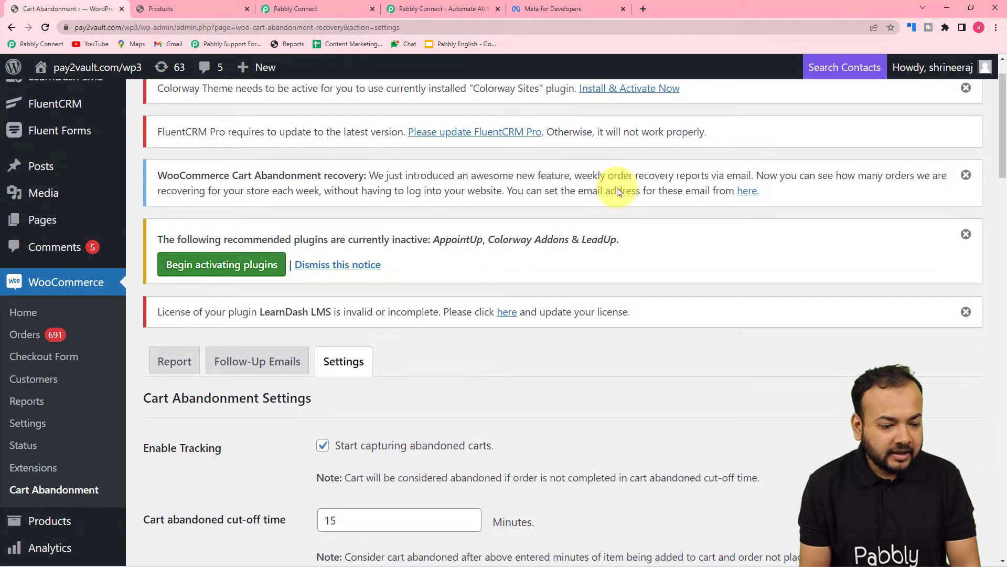
{"action": "scroll", "coordinate": [617, 187], "scroll_direction": "down", "scroll_amount": 1}
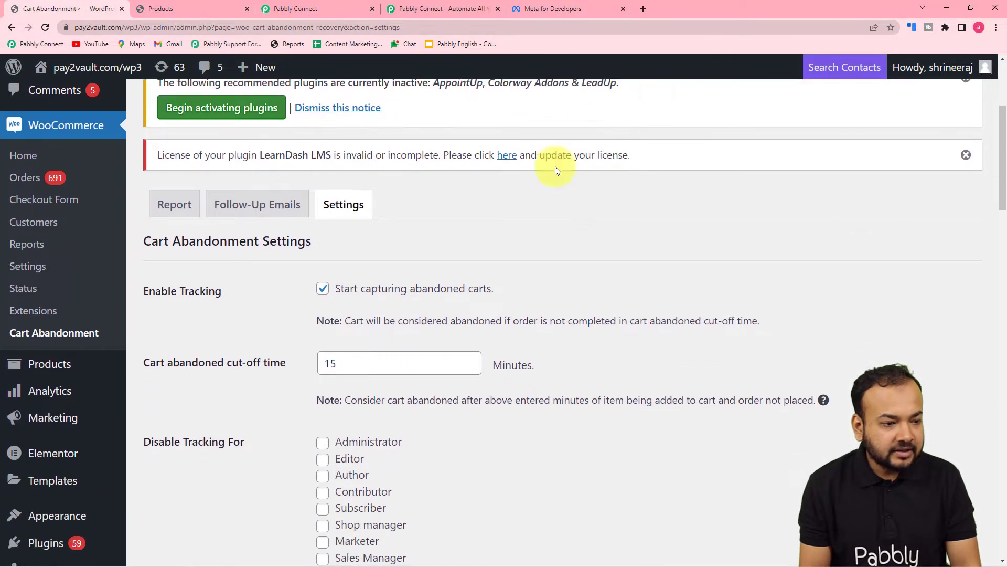
{"action": "left_click", "coordinate": [311, 12]}
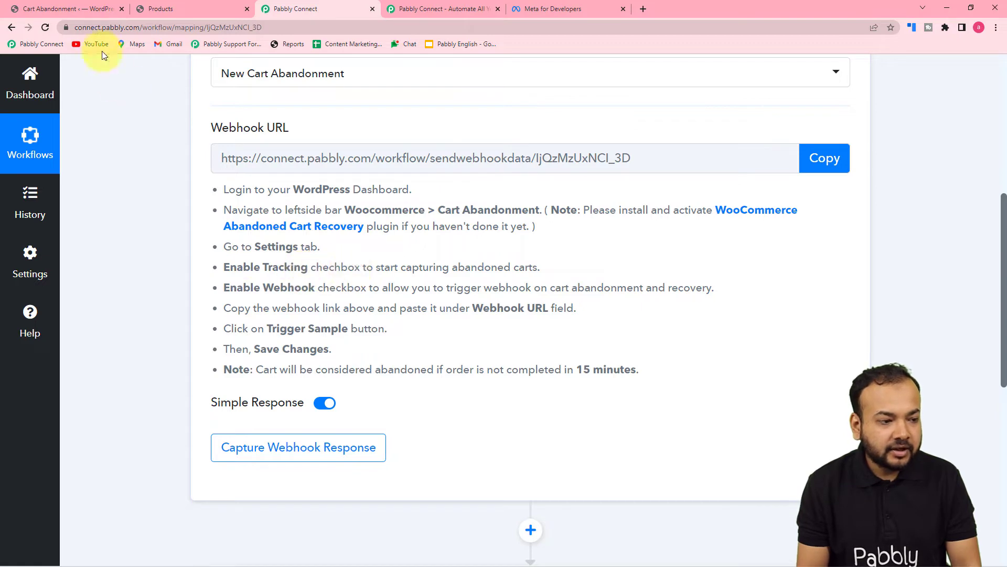
{"action": "left_click", "coordinate": [86, 2]}
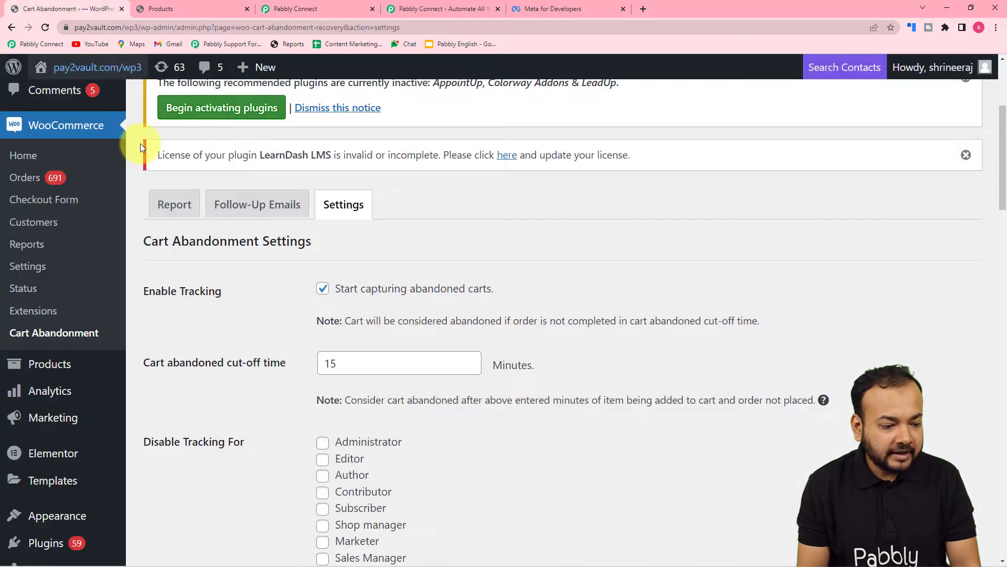
Confirm Enable Tracking is on with a 15-minute cut-off, then return to Pabbly Connect
{"action": "left_click", "coordinate": [323, 289]}
{"action": "left_click", "coordinate": [323, 288]}
{"action": "scroll", "coordinate": [321, 295], "scroll_direction": "down", "scroll_amount": 3}
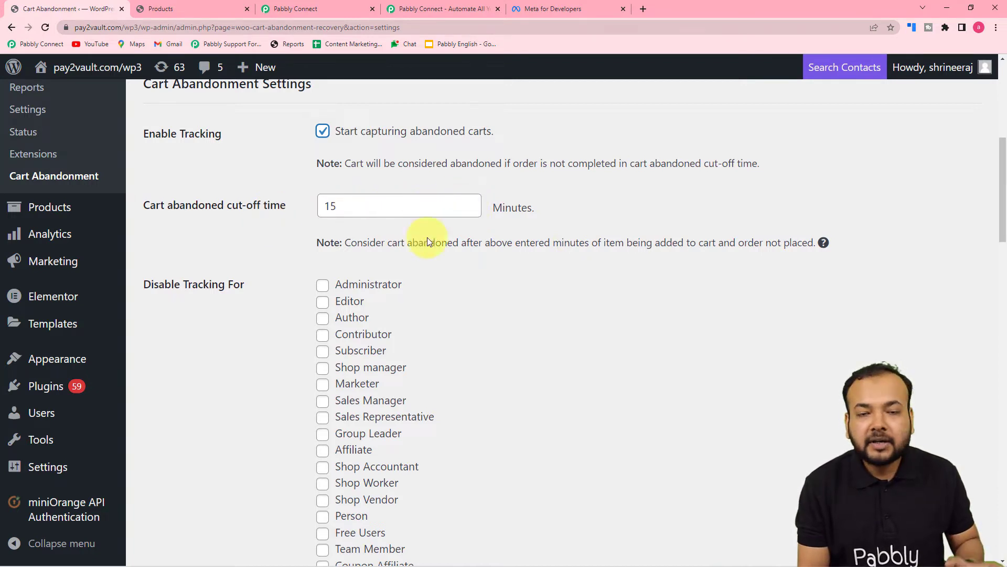
{"action": "left_click", "coordinate": [562, 254]}
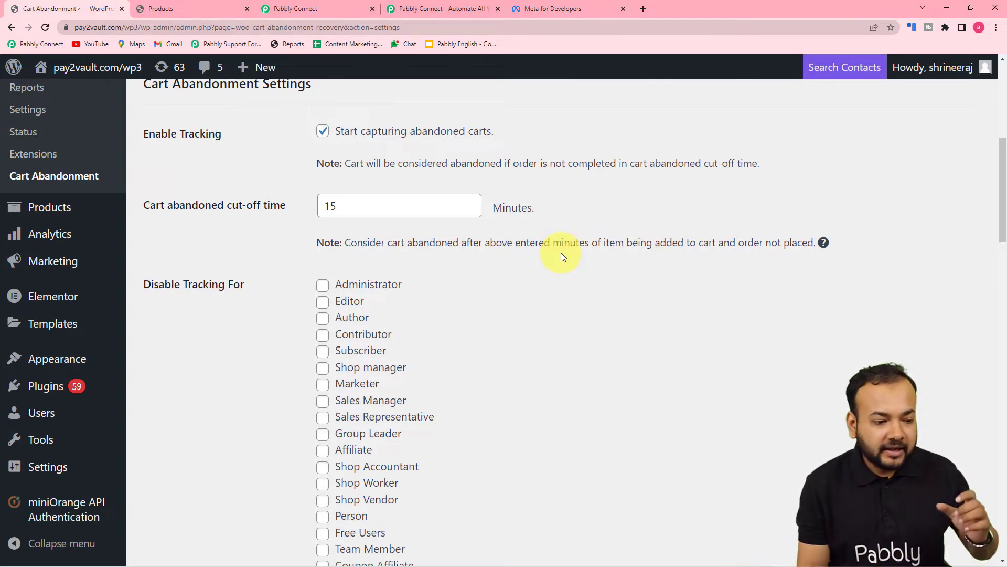
{"action": "scroll", "coordinate": [562, 253], "scroll_direction": "down", "scroll_amount": 1}
{"action": "left_click", "coordinate": [296, 9]}
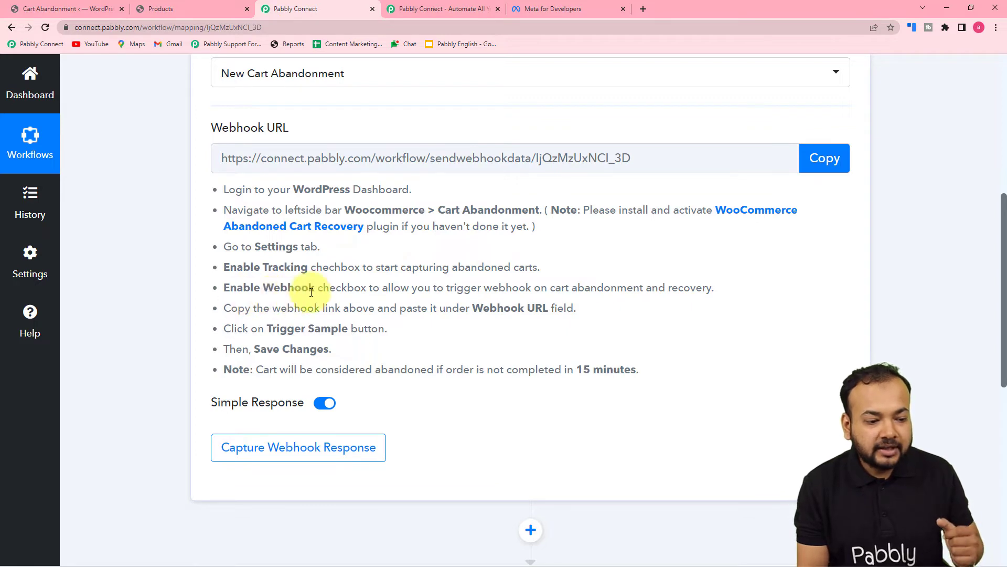
Check Enable Webhook in the store's Cart Abandonment settings
{"action": "left_click", "coordinate": [160, 8]}
{"action": "left_click", "coordinate": [69, 6]}
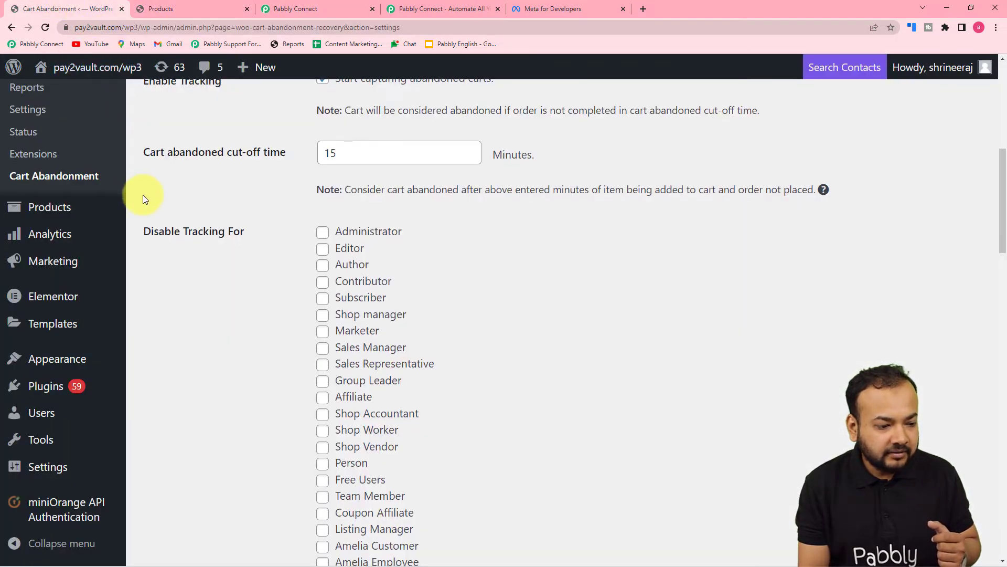
{"action": "scroll", "coordinate": [143, 194], "scroll_direction": "down", "scroll_amount": 10}
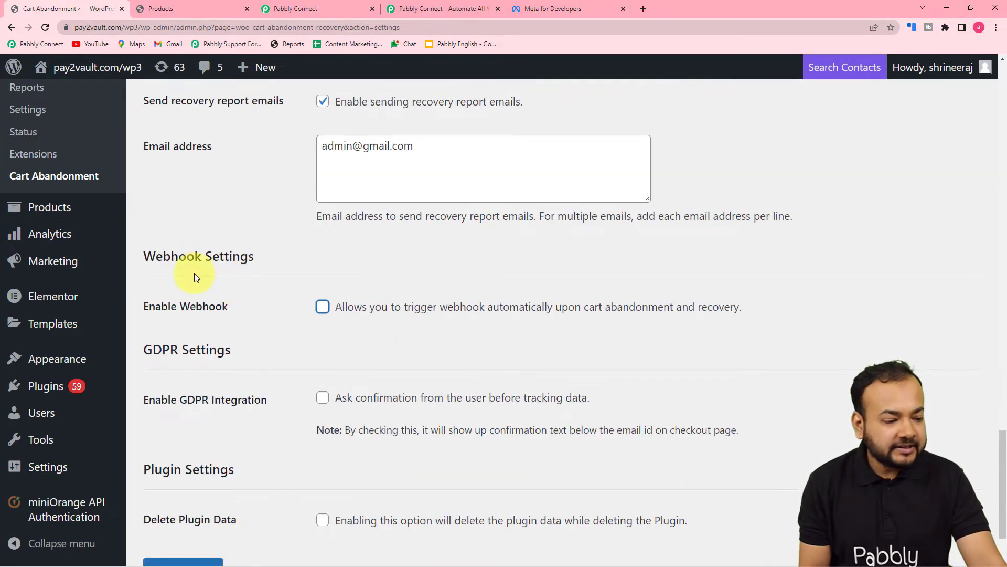
{"action": "left_click", "coordinate": [322, 308]}
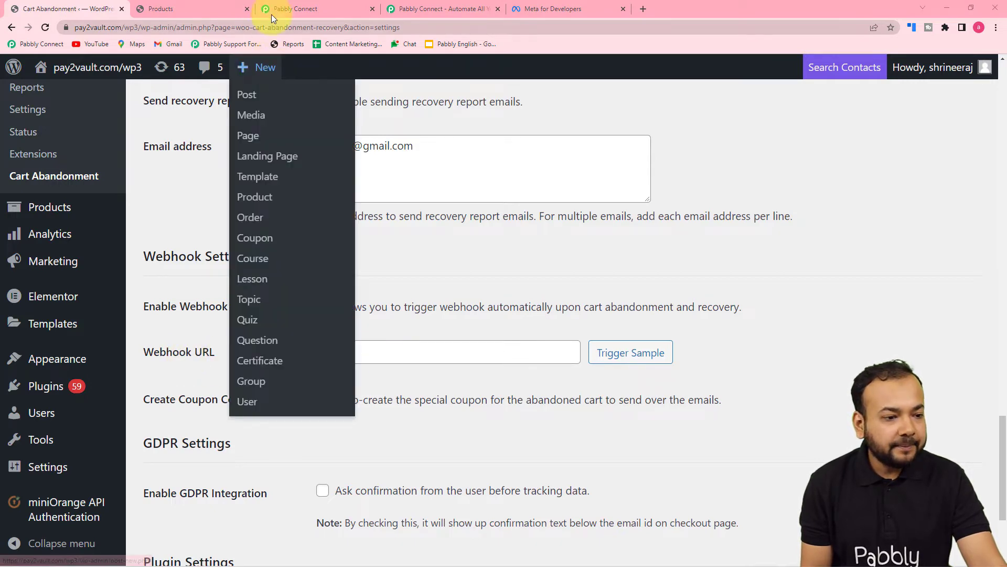
Copy the Pabbly webhook URL and paste it as plain text into the Webhook URL field
{"action": "left_click", "coordinate": [300, 9]}
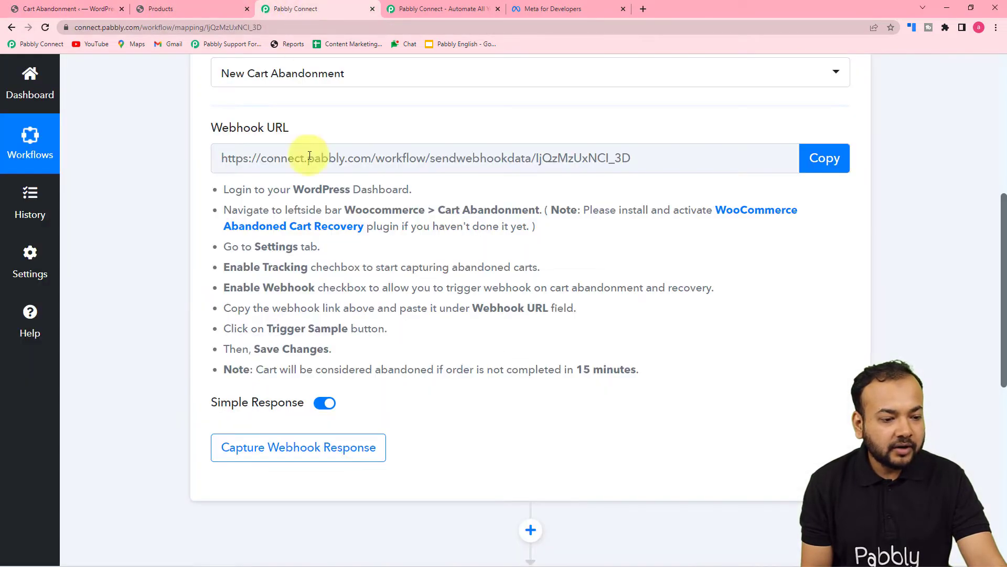
{"action": "left_click", "coordinate": [825, 157]}
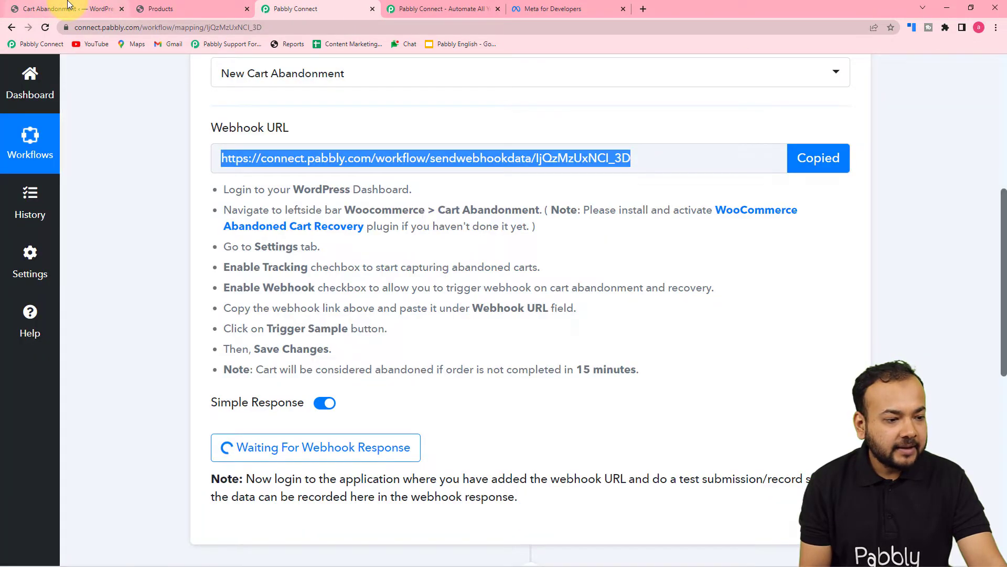
{"action": "left_click", "coordinate": [69, 9]}
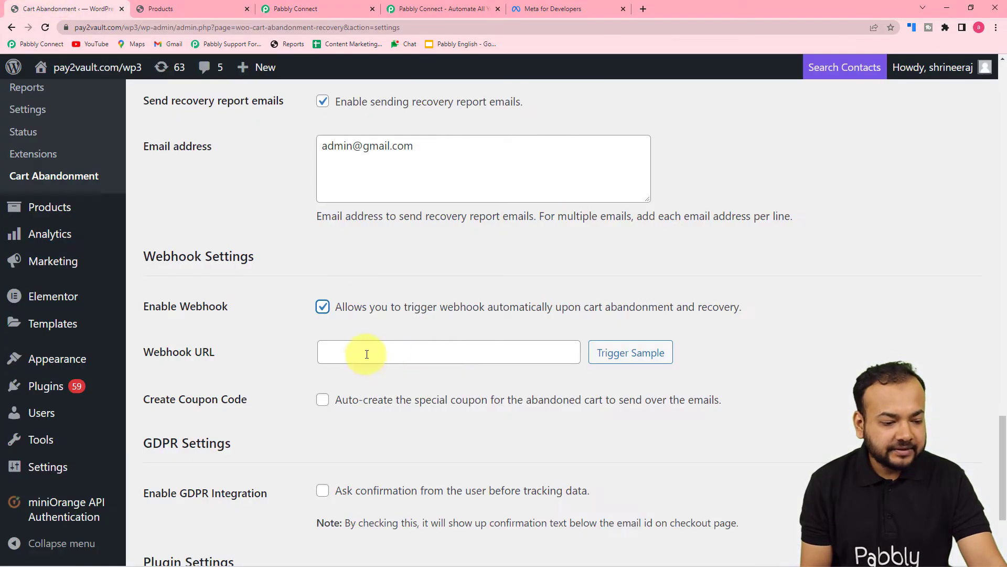
{"action": "right_click", "coordinate": [365, 357]}
{"action": "left_click", "coordinate": [374, 451]}
{"action": "left_click", "coordinate": [281, 403]}
{"action": "scroll", "coordinate": [282, 402], "scroll_direction": "down", "scroll_amount": 2}
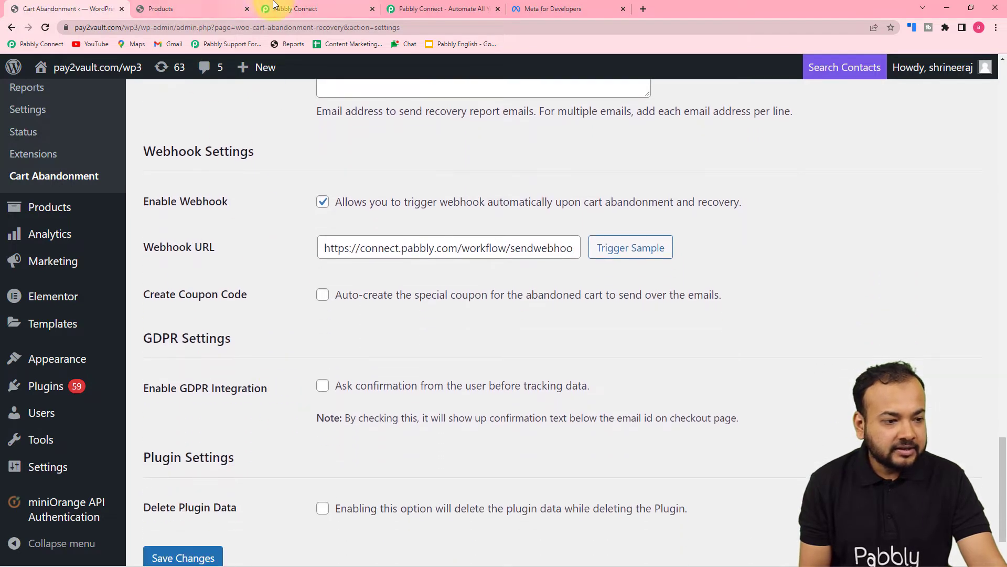
{"action": "left_click", "coordinate": [282, 9]}
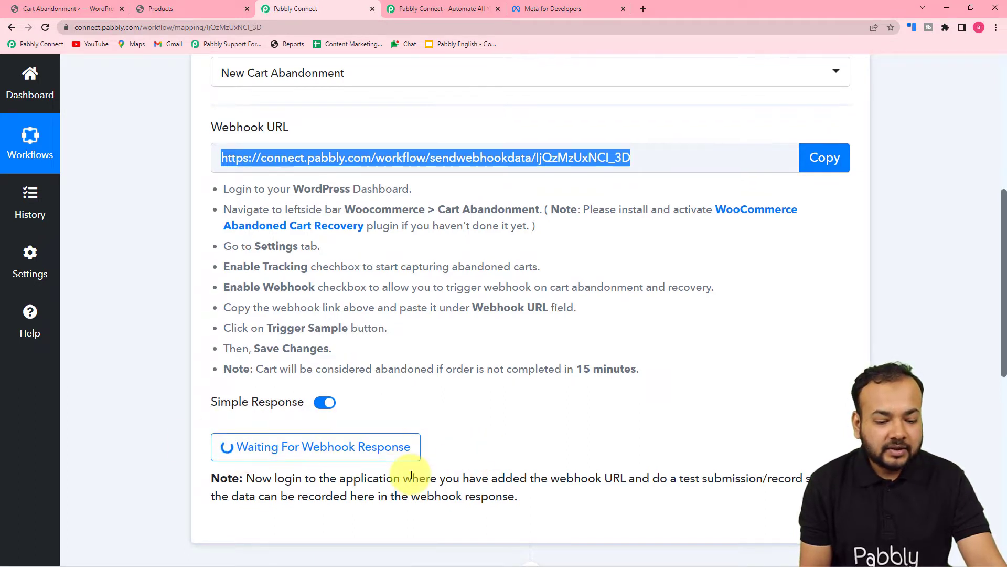
Send a Trigger Sample from the store and view the received abandoned-cart data in Pabbly Connect
{"action": "scroll", "coordinate": [412, 475], "scroll_direction": "down", "scroll_amount": 1}
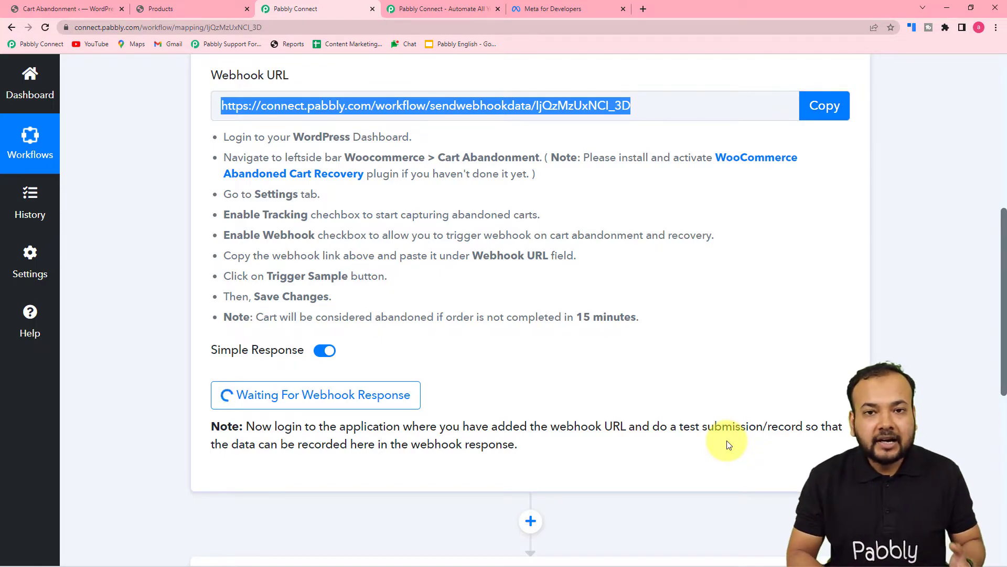
{"action": "left_click", "coordinate": [66, 8]}
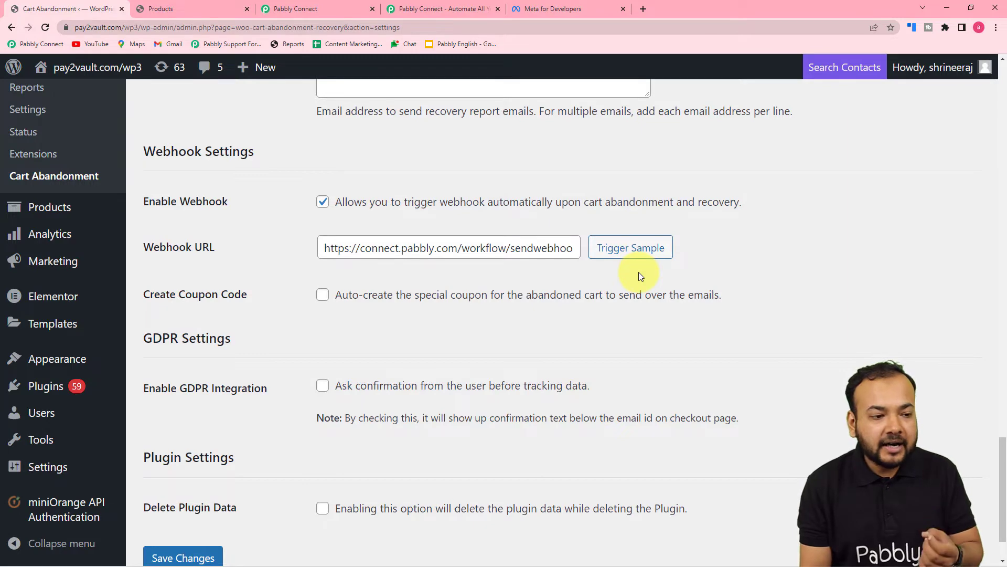
{"action": "left_click", "coordinate": [332, 5]}
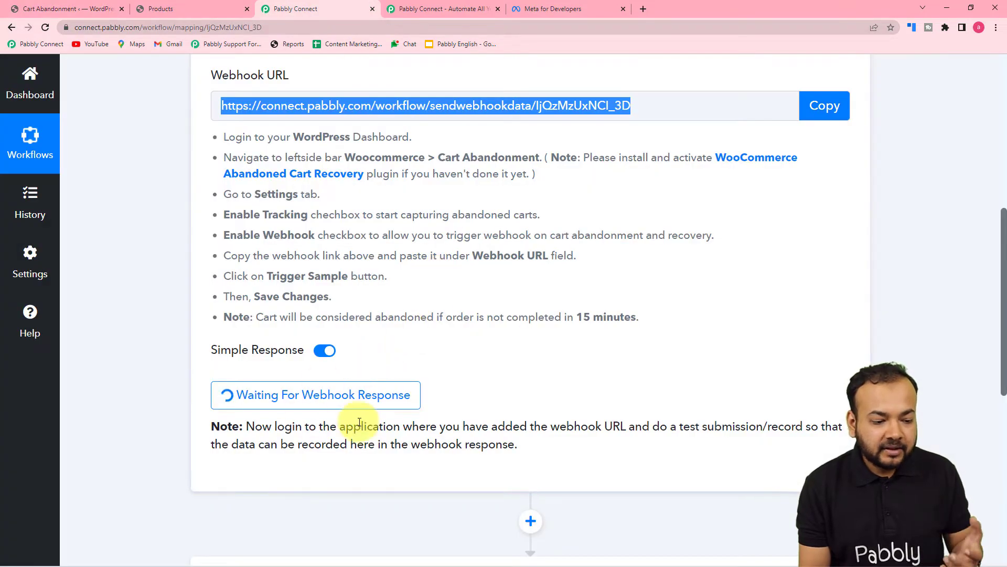
{"action": "left_click", "coordinate": [60, 9]}
{"action": "left_click", "coordinate": [617, 247]}
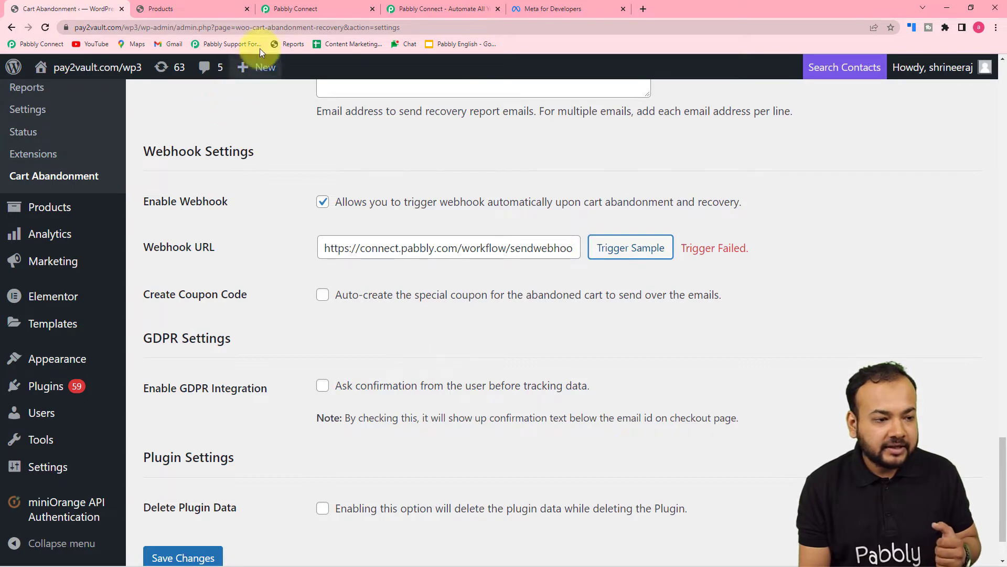
{"action": "left_click", "coordinate": [280, 11]}
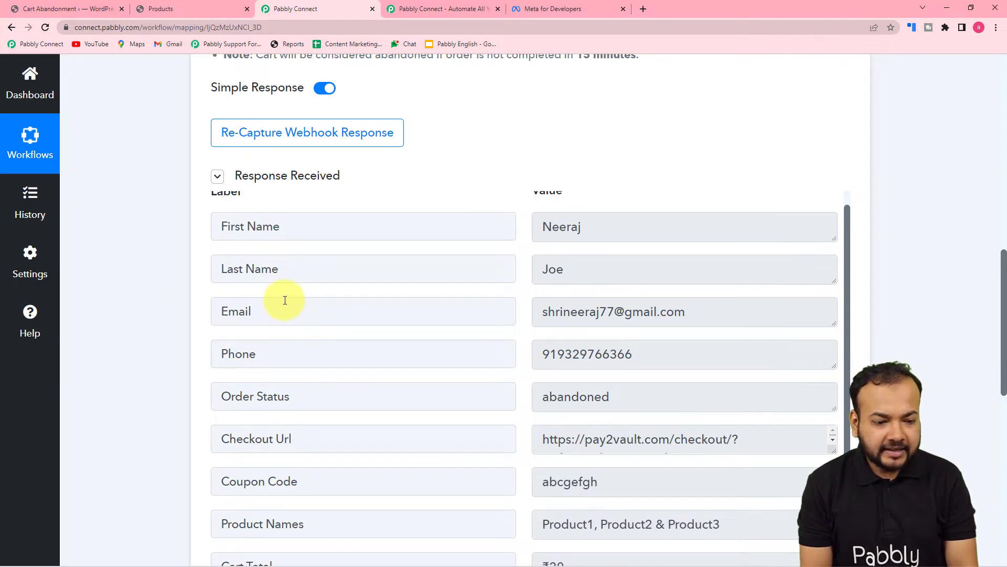
Scroll through the captured response fields such as Coupon Code and Product Names
{"action": "scroll", "coordinate": [226, 276], "scroll_direction": "up", "scroll_amount": 1}
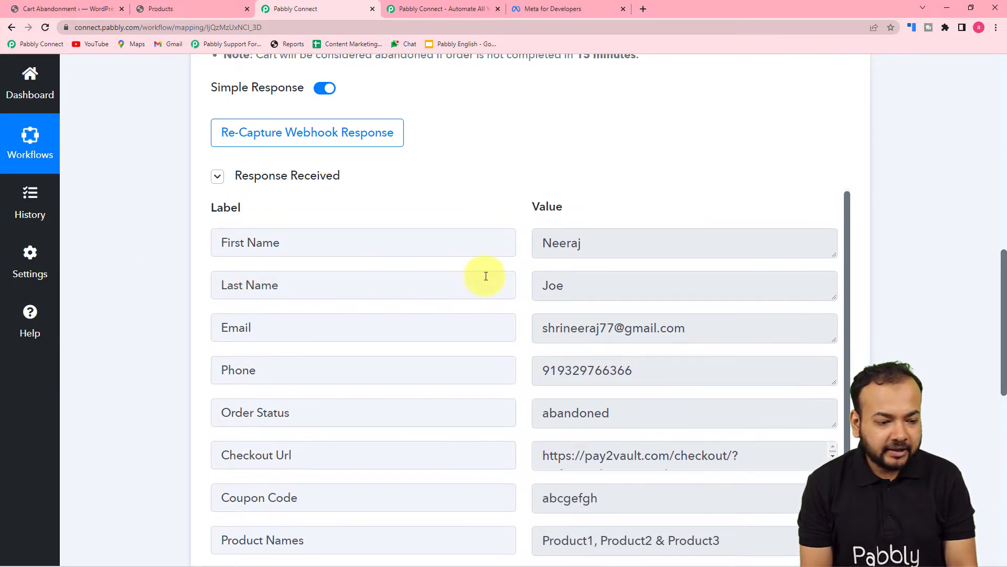
{"action": "scroll", "coordinate": [370, 310], "scroll_direction": "down", "scroll_amount": 1}
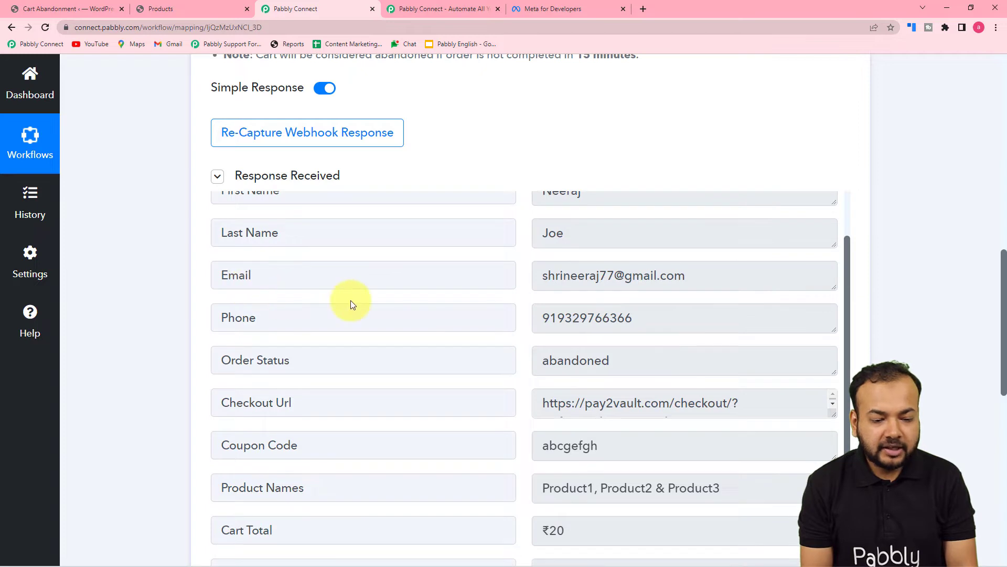
{"action": "scroll", "coordinate": [349, 299], "scroll_direction": "down", "scroll_amount": 2}
{"action": "scroll", "coordinate": [325, 334], "scroll_direction": "down", "scroll_amount": 2}
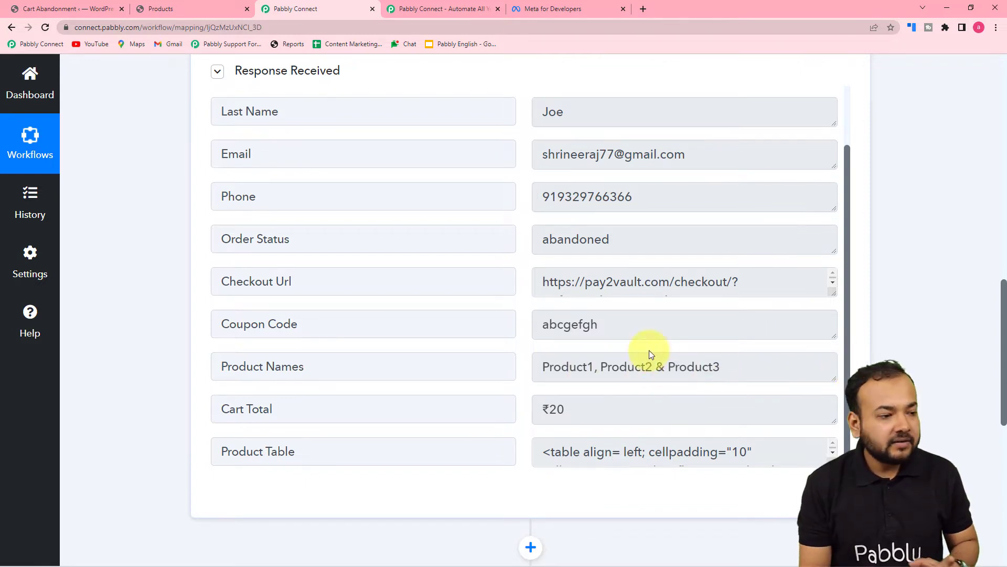
Save Changes on the store's Cart Abandonment settings
{"action": "left_click", "coordinate": [96, 15]}
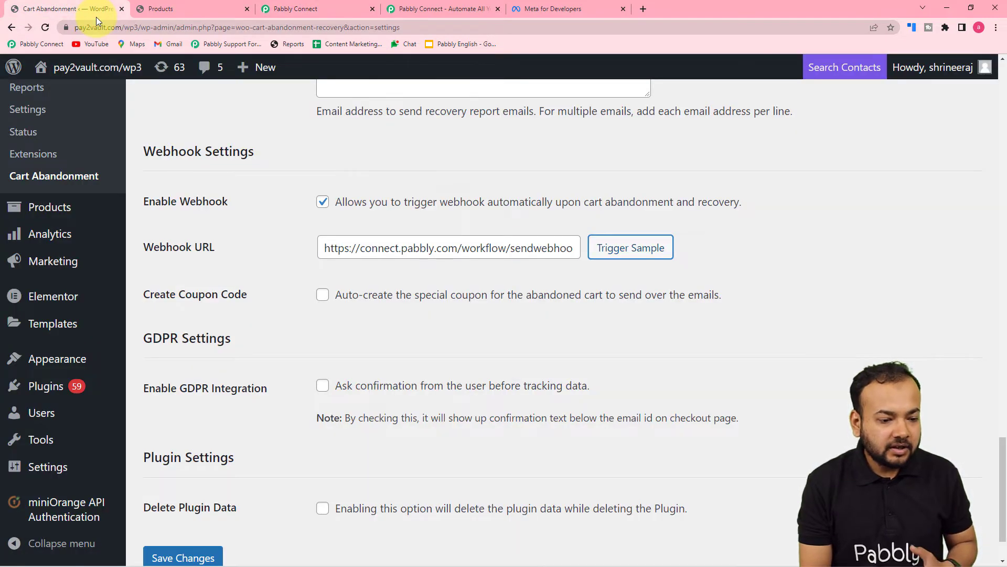
{"action": "scroll", "coordinate": [412, 281], "scroll_direction": "down", "scroll_amount": 2}
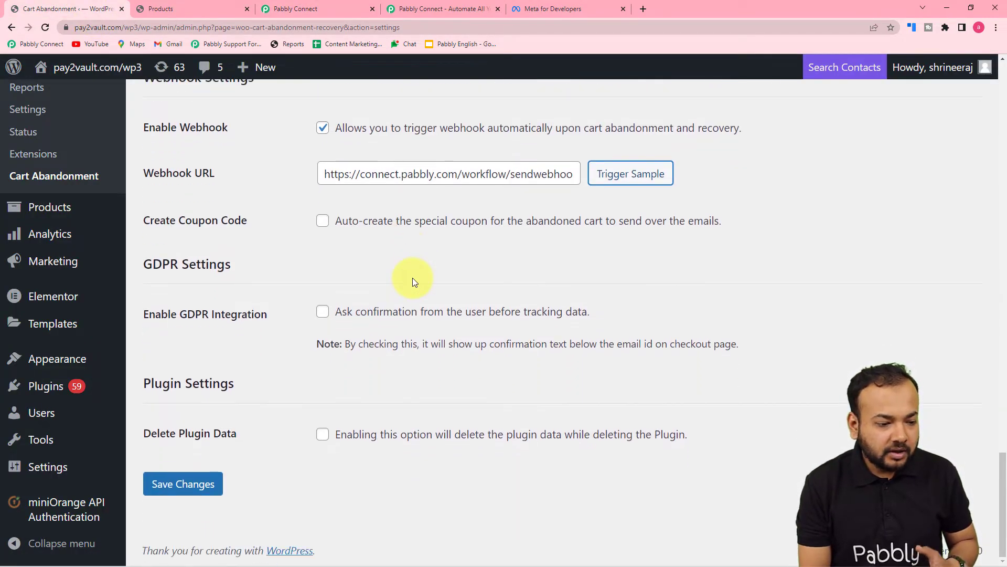
{"action": "left_click", "coordinate": [182, 490]}
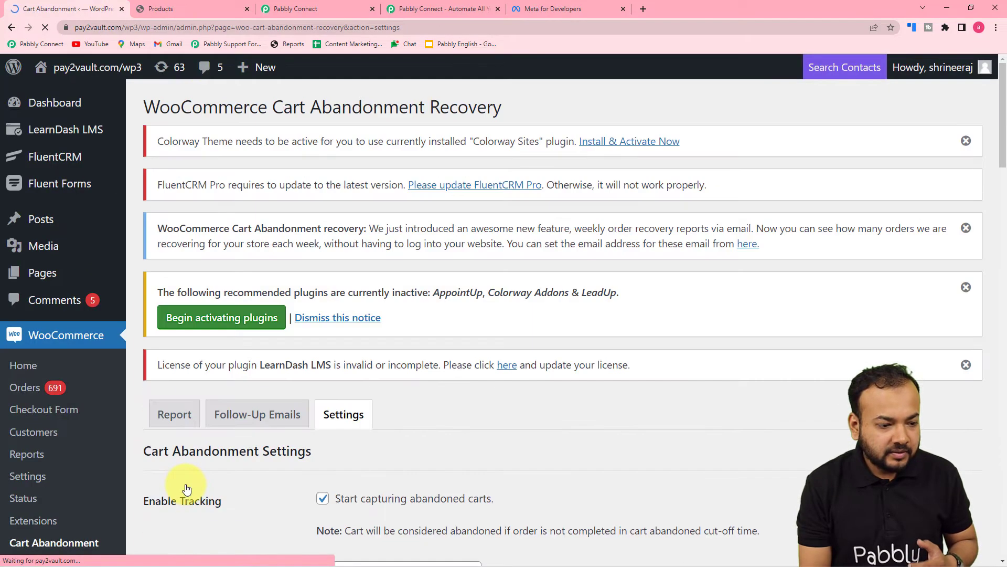
{"action": "scroll", "coordinate": [349, 443], "scroll_direction": "down", "scroll_amount": 2}
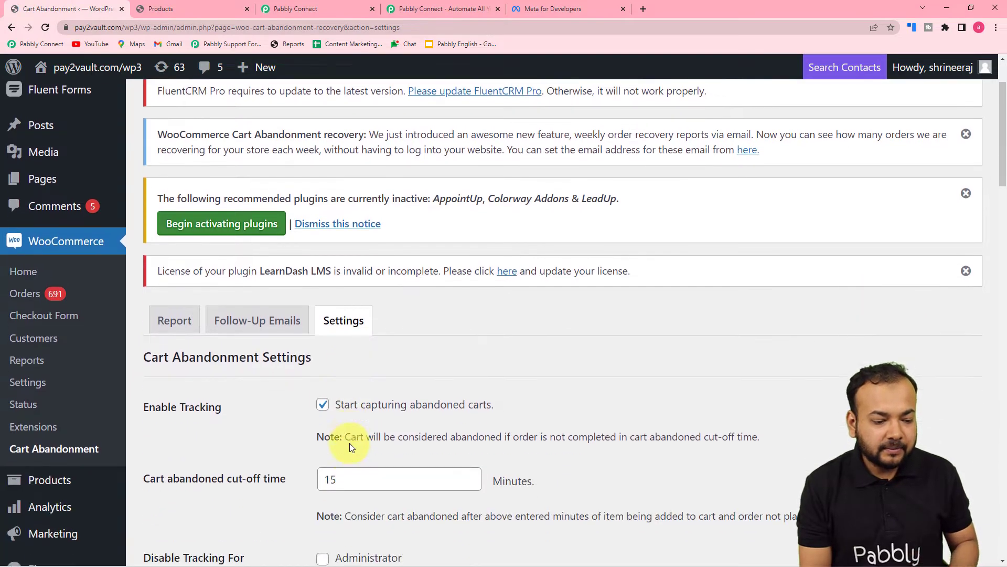
{"action": "scroll", "coordinate": [350, 443], "scroll_direction": "up", "scroll_amount": 2}
Recheck the captured response in Pabbly Connect, including the ₹20 cart total
{"action": "left_click", "coordinate": [295, 9]}
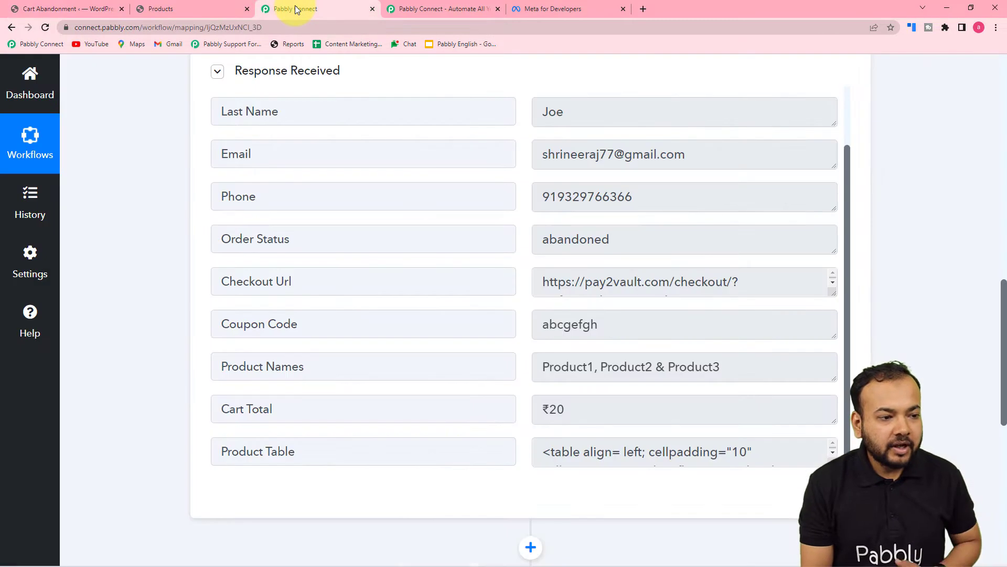
{"action": "scroll", "coordinate": [171, 162], "scroll_direction": "up", "scroll_amount": 3}
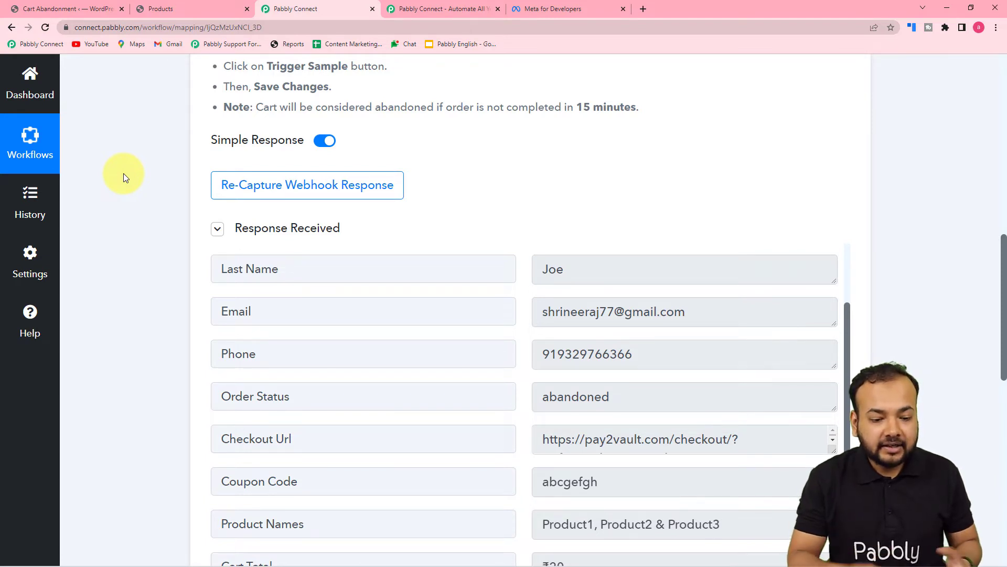
{"action": "scroll", "coordinate": [123, 173], "scroll_direction": "down", "scroll_amount": 1}
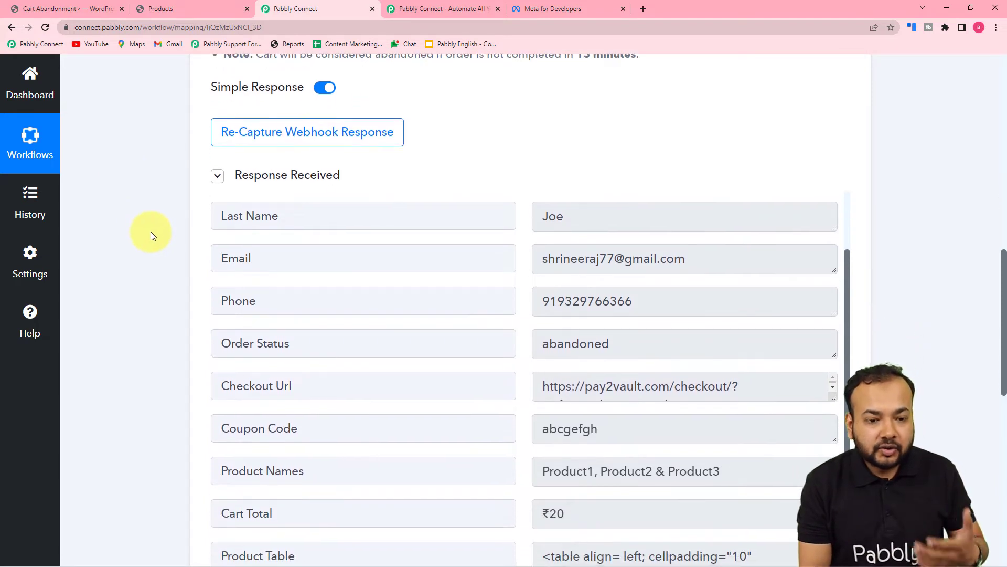
{"action": "scroll", "coordinate": [150, 231], "scroll_direction": "down", "scroll_amount": 2}
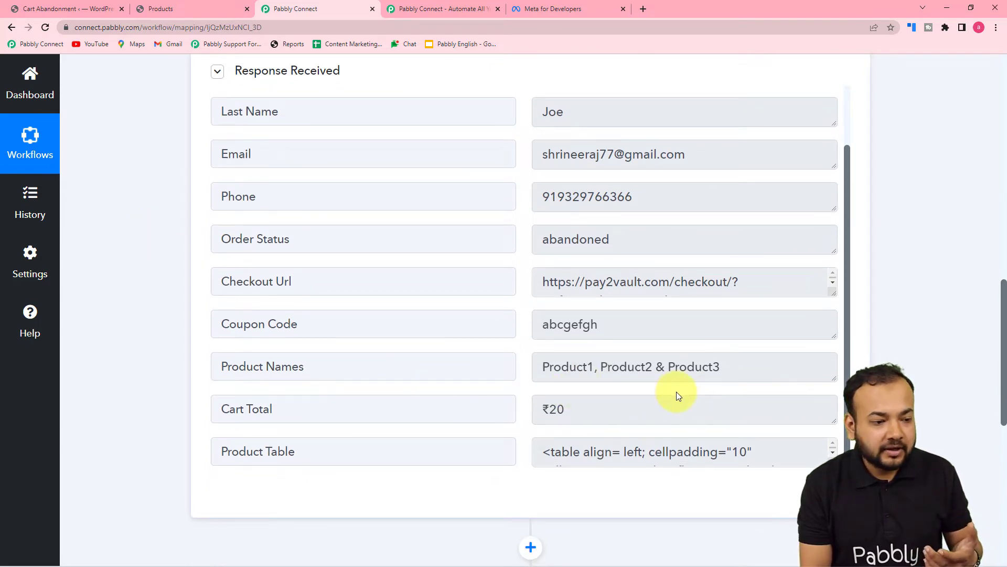
{"action": "left_click", "coordinate": [158, 9]}
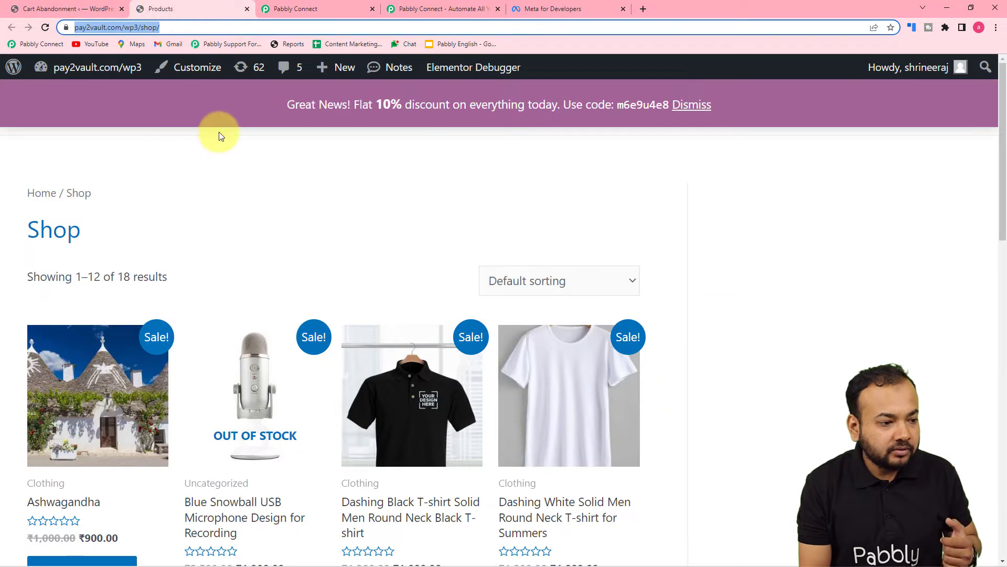
Add the Iron Press to the cart from the Shop page
{"action": "scroll", "coordinate": [162, 214], "scroll_direction": "down", "scroll_amount": 5}
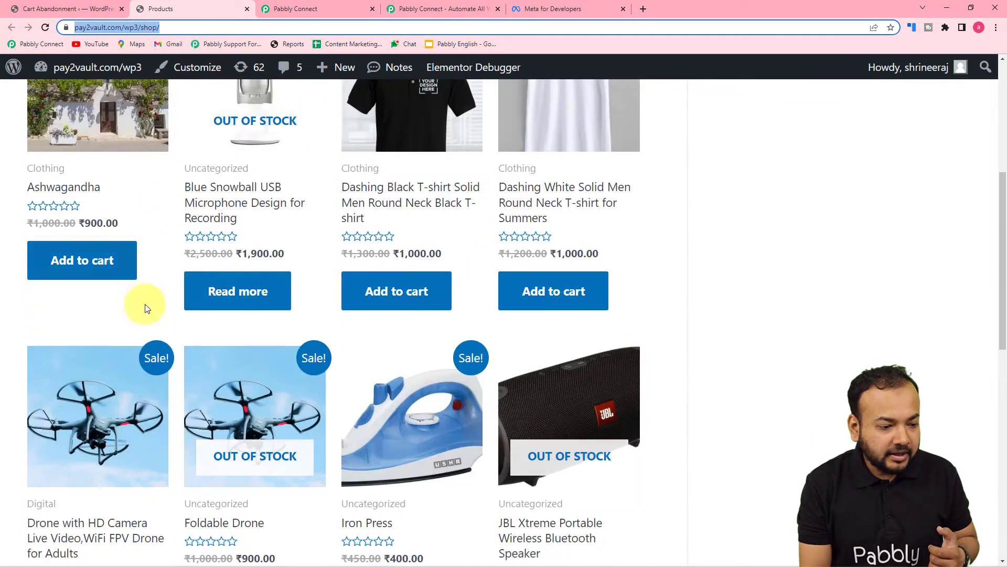
{"action": "scroll", "coordinate": [70, 300], "scroll_direction": "up", "scroll_amount": 2}
{"action": "scroll", "coordinate": [70, 300], "scroll_direction": "down", "scroll_amount": 3}
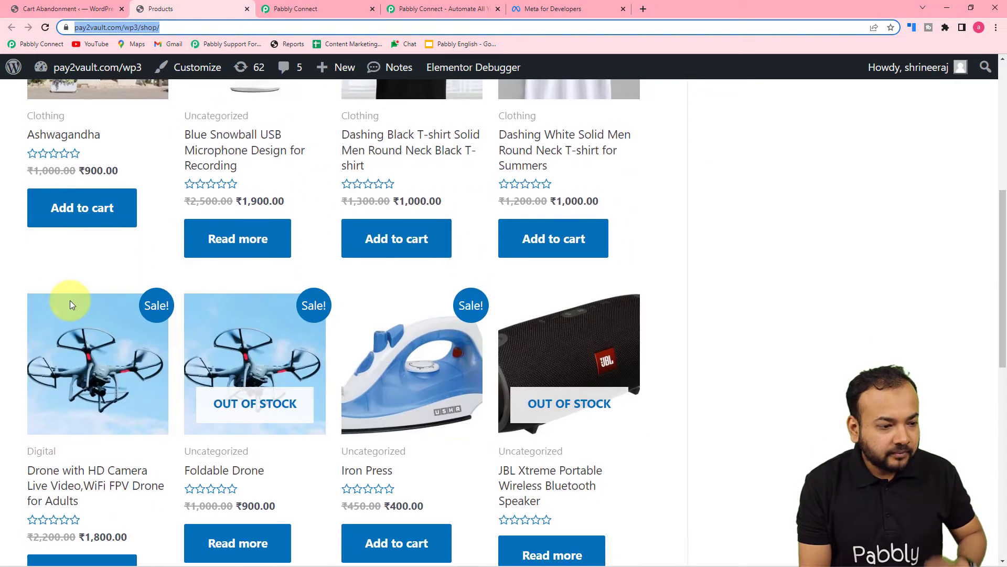
{"action": "left_click", "coordinate": [768, 299]}
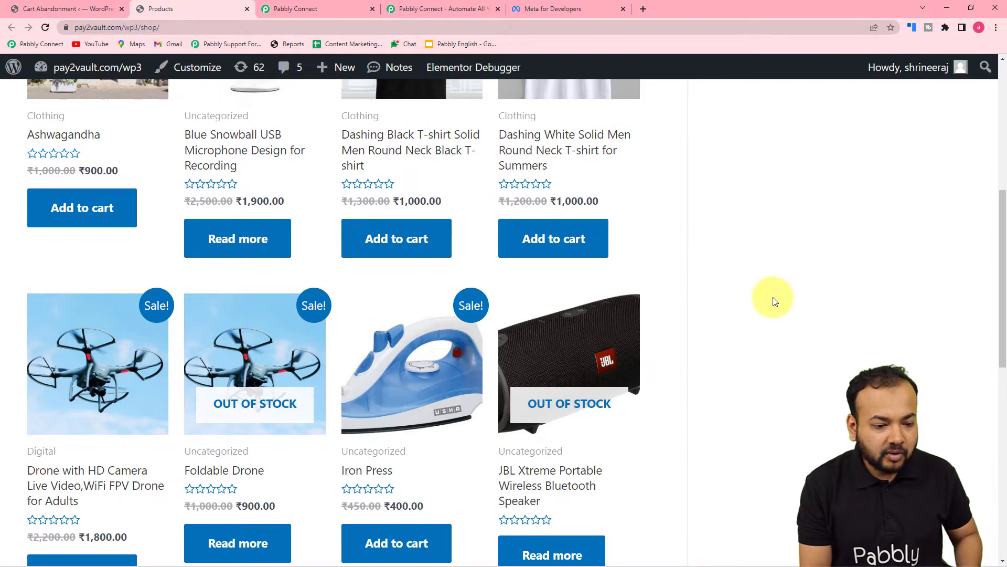
{"action": "scroll", "coordinate": [772, 299], "scroll_direction": "down", "scroll_amount": 2}
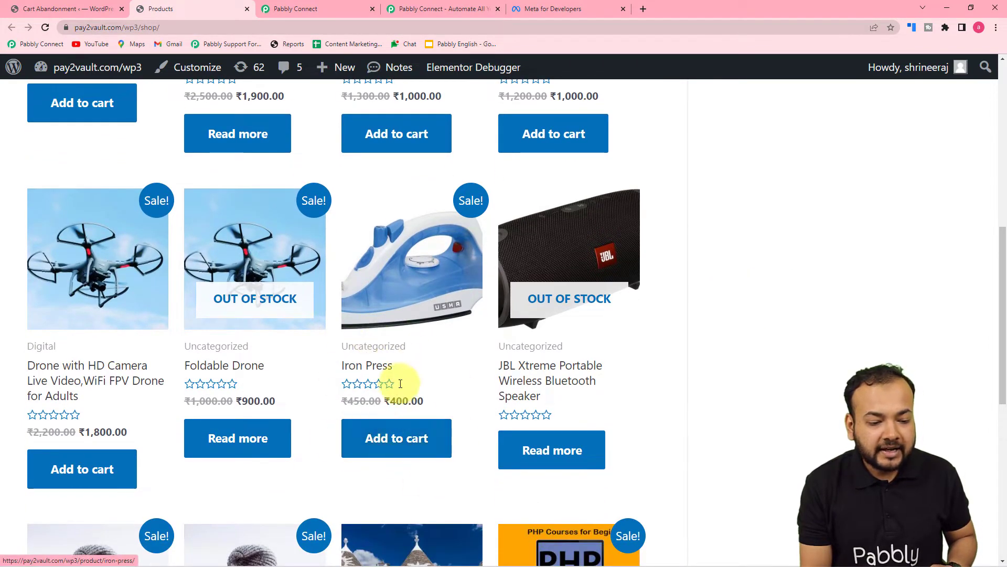
{"action": "left_click", "coordinate": [367, 438]}
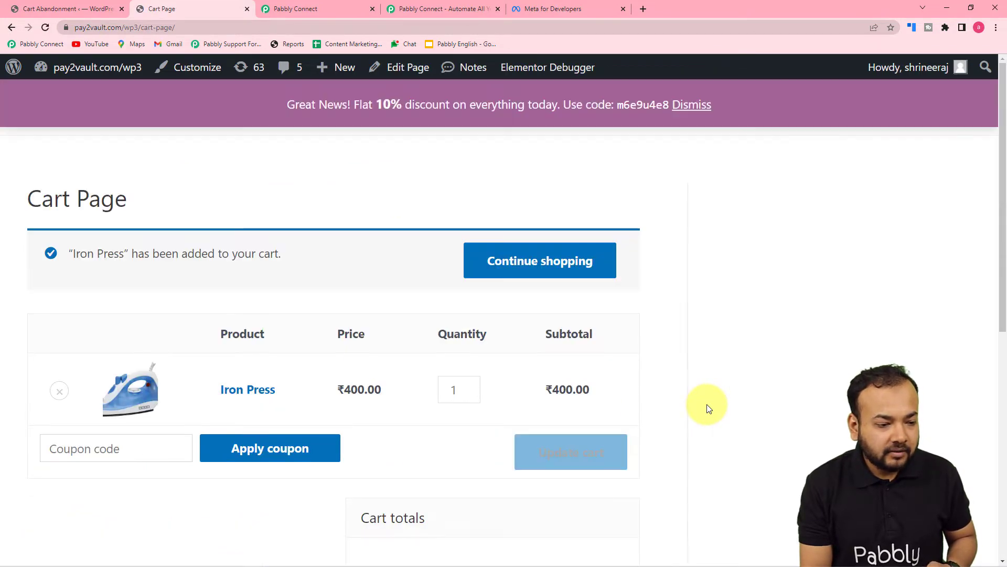
Proceed from the ₹400 cart to the checkout page
{"action": "scroll", "coordinate": [707, 404], "scroll_direction": "down", "scroll_amount": 3}
{"action": "scroll", "coordinate": [706, 404], "scroll_direction": "down", "scroll_amount": 5}
{"action": "left_click", "coordinate": [510, 395]}
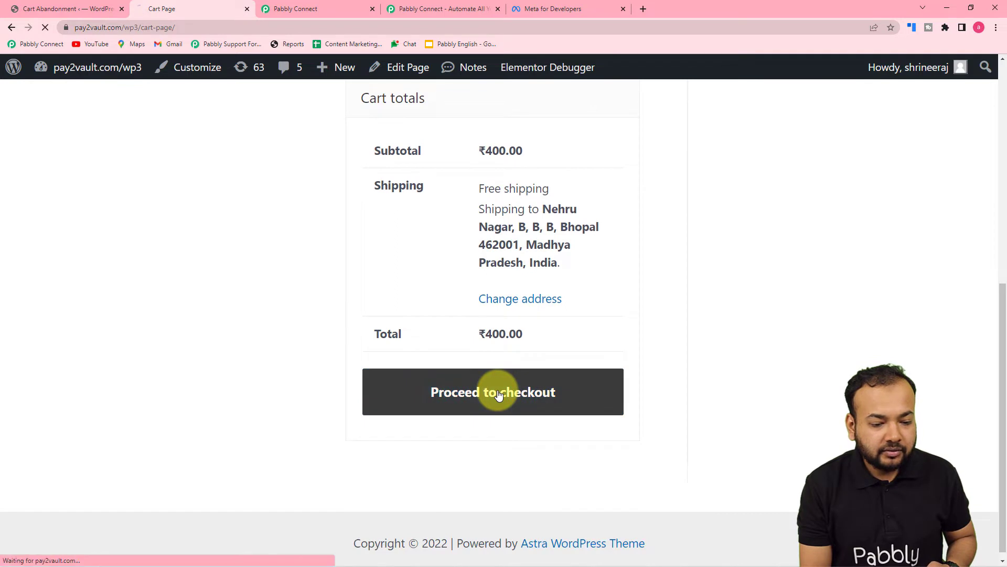
{"action": "scroll", "coordinate": [253, 396], "scroll_direction": "down", "scroll_amount": 2}
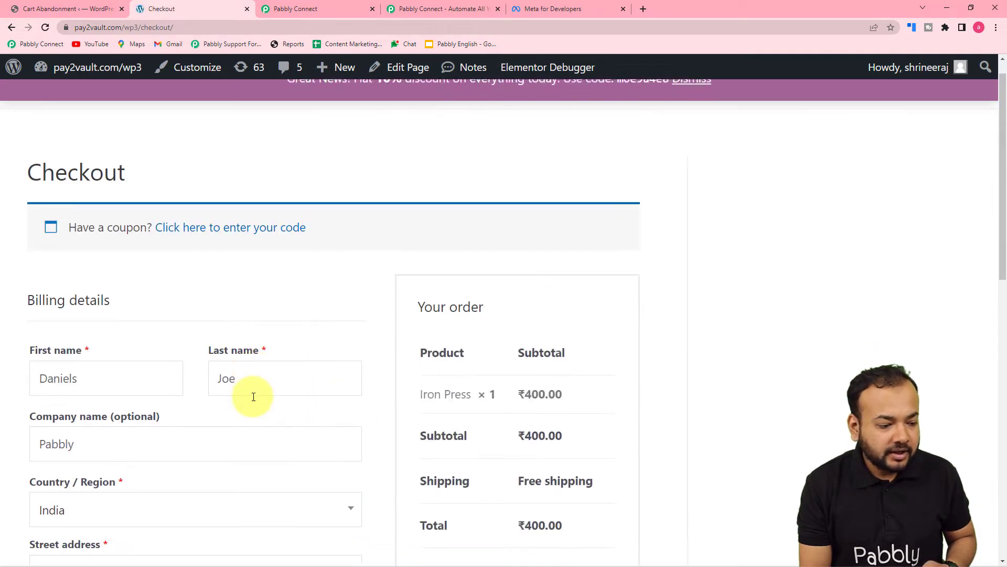
{"action": "scroll", "coordinate": [253, 396], "scroll_direction": "down", "scroll_amount": 1}
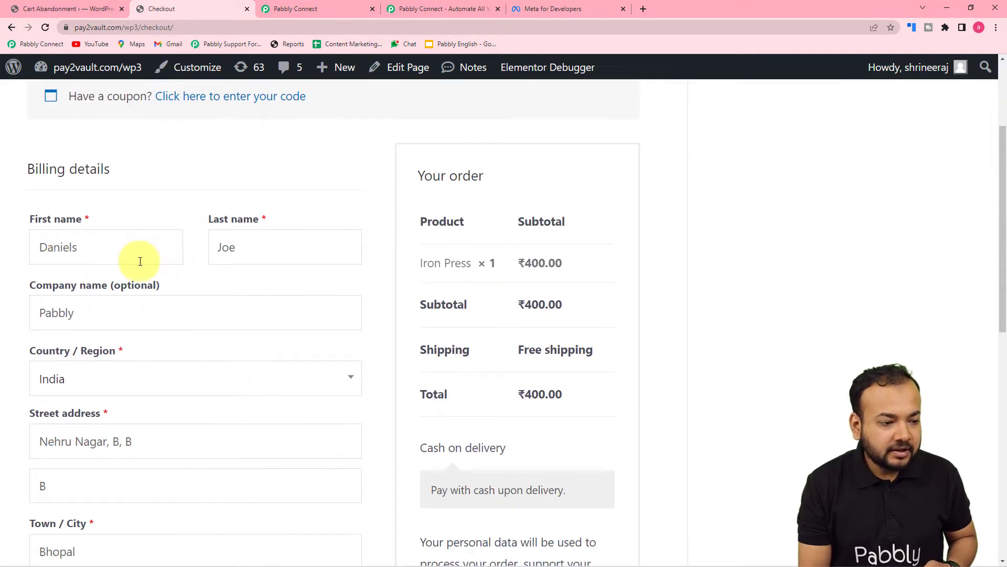
{"action": "scroll", "coordinate": [114, 269], "scroll_direction": "down", "scroll_amount": 6}
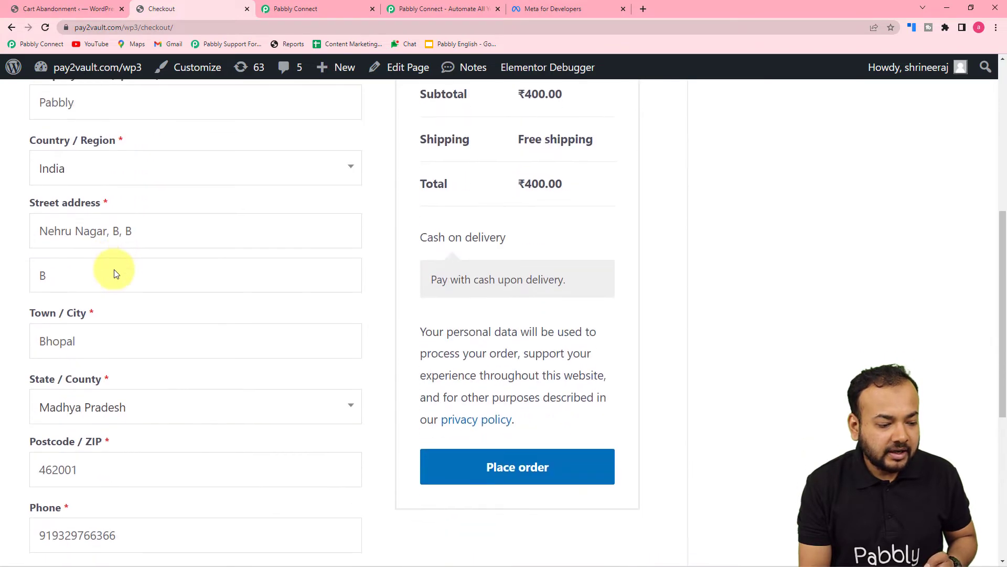
{"action": "scroll", "coordinate": [114, 269], "scroll_direction": "down", "scroll_amount": 2}
Replace the ending digits of the billing phone number at checkout
{"action": "left_click", "coordinate": [131, 274]}
{"action": "key", "text": "BackSpace"}
{"action": "key", "text": "BackSpace"}
{"action": "key", "text": "BackSpace"}
{"action": "key", "text": "BackSpace"}
{"action": "key", "text": "BackSpace"}
{"action": "key", "text": "BackSpace"}
{"action": "key", "text": "BackSpace"}
{"action": "key", "text": "BackSpace"}
{"action": "key", "text": "BackSpace"}
{"action": "key", "text": "BackSpace"}
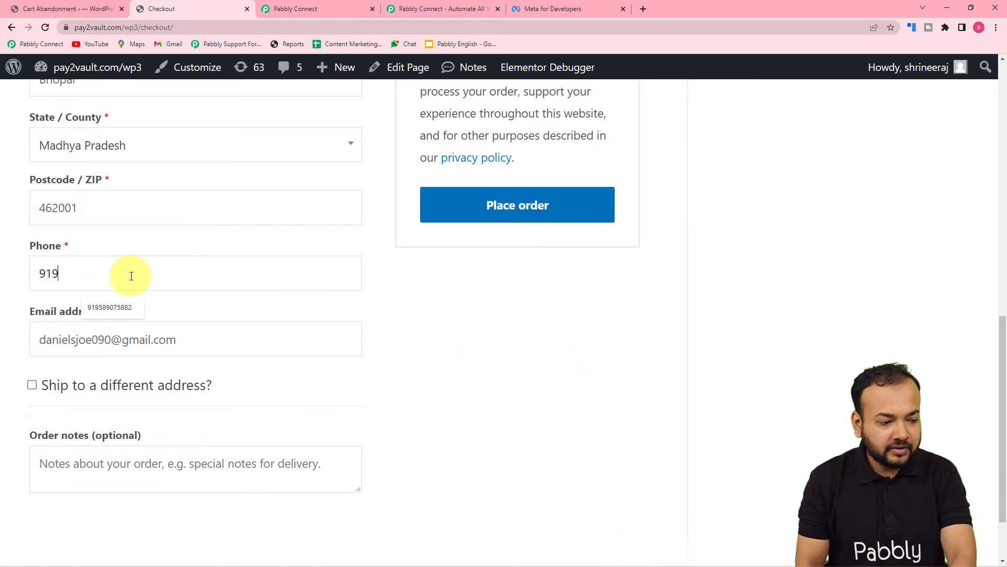
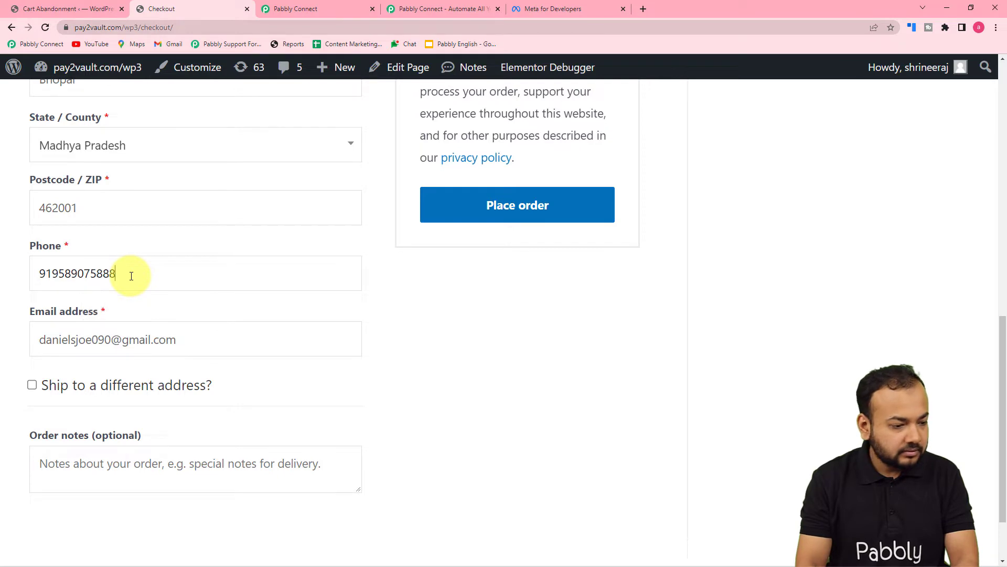
{"action": "left_click", "coordinate": [428, 353]}
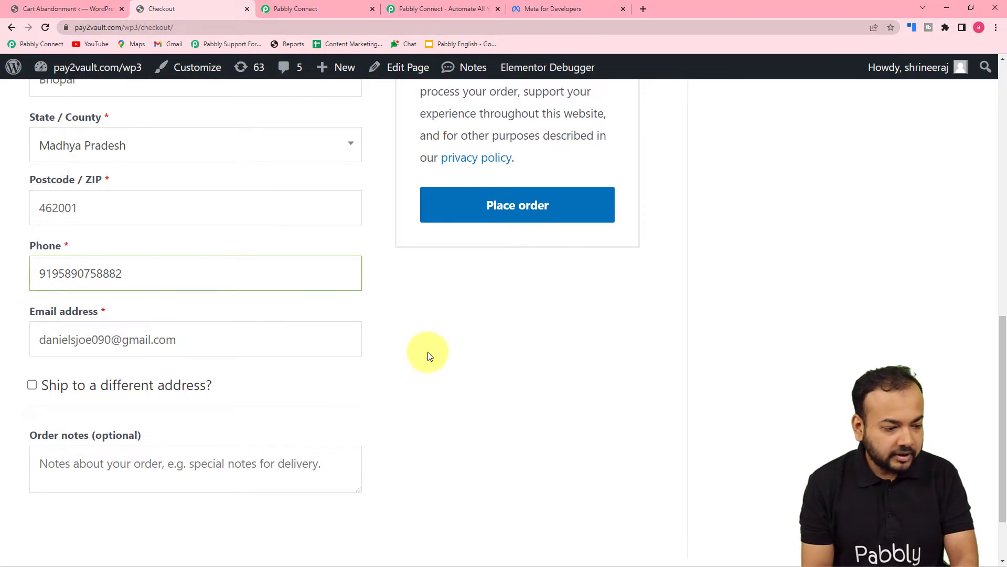
{"action": "scroll", "coordinate": [428, 353], "scroll_direction": "down", "scroll_amount": 2}
{"action": "scroll", "coordinate": [607, 354], "scroll_direction": "up", "scroll_amount": 7}
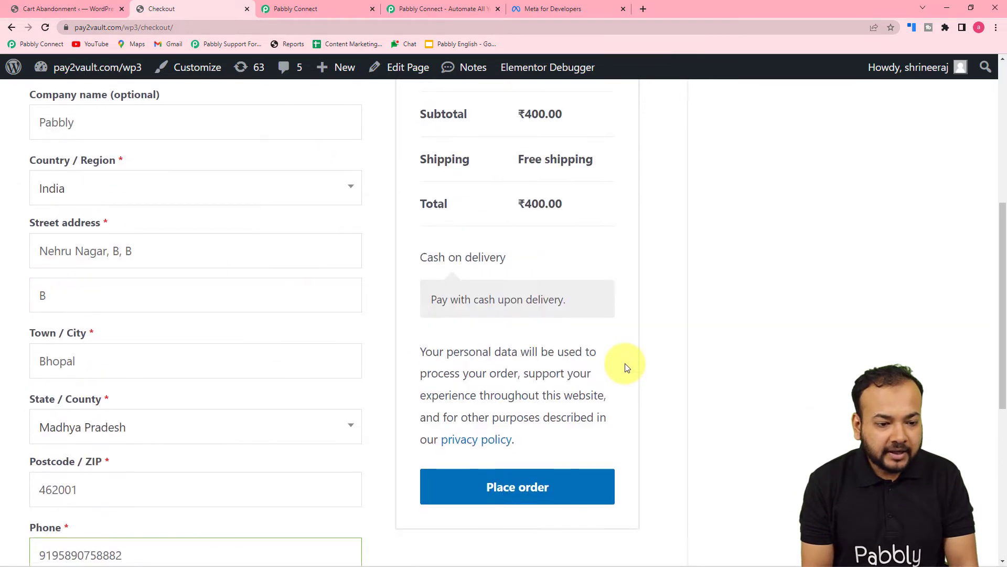
{"action": "scroll", "coordinate": [625, 364], "scroll_direction": "up", "scroll_amount": 2}
Re-capture the webhook response in Pabbly Connect, confirming with Yes
{"action": "left_click", "coordinate": [296, 9]}
{"action": "scroll", "coordinate": [330, 164], "scroll_direction": "up", "scroll_amount": 5}
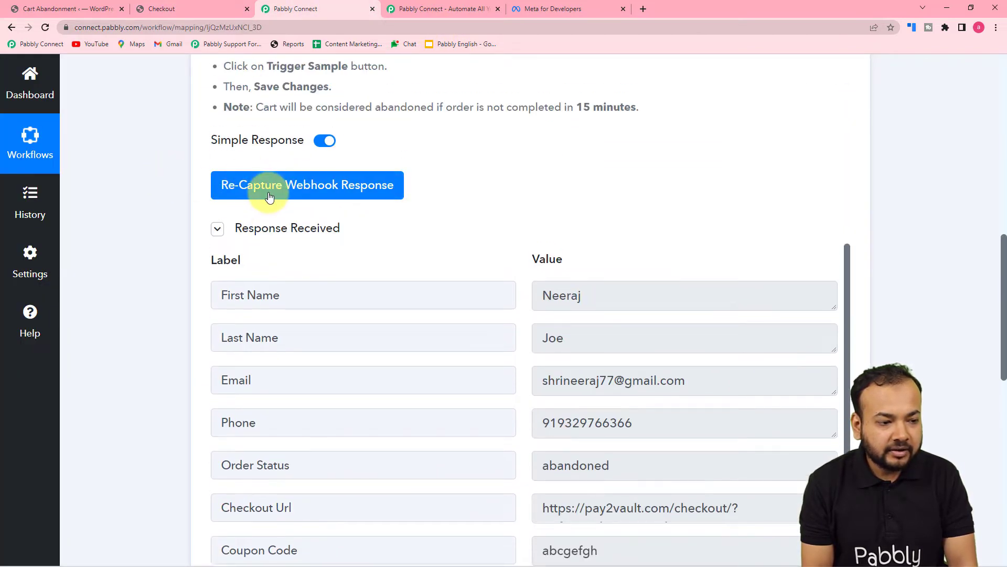
{"action": "left_click", "coordinate": [267, 191]}
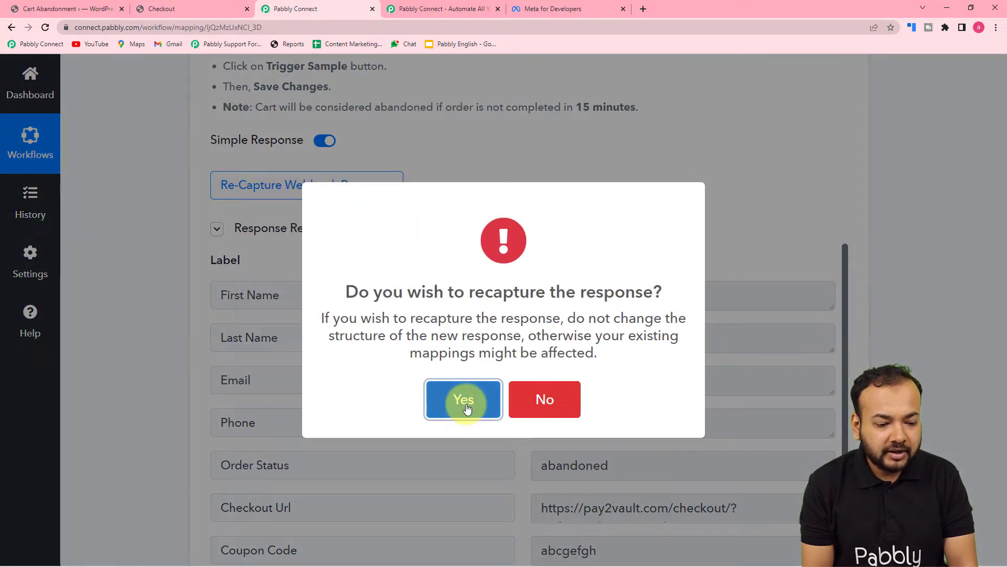
{"action": "left_click", "coordinate": [468, 409]}
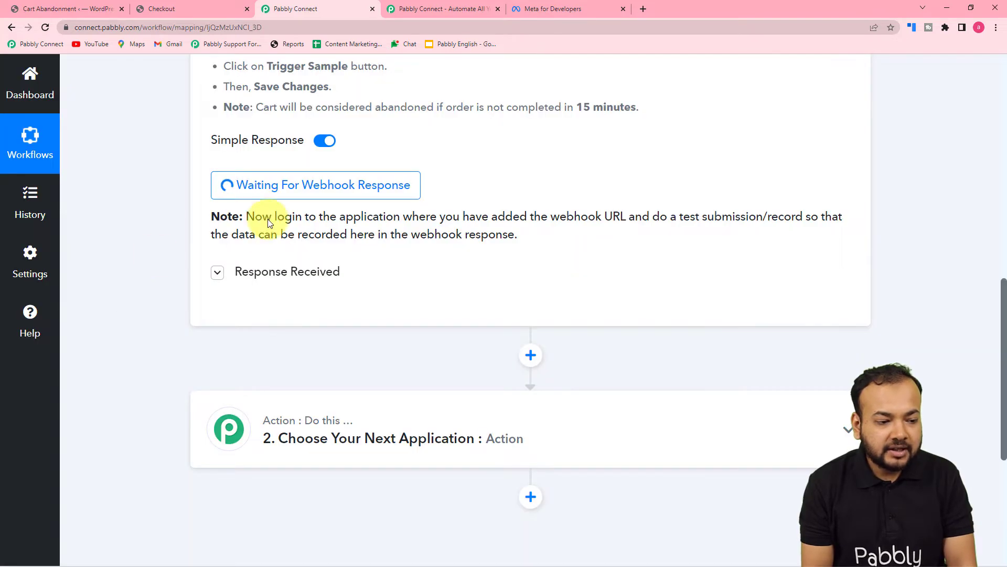
Bring back the ₹400 cash-on-delivery Iron Press checkout, briefly checking Pabbly Connect for new data
{"action": "left_click", "coordinate": [186, 7]}
{"action": "scroll", "coordinate": [701, 245], "scroll_direction": "down", "scroll_amount": 3}
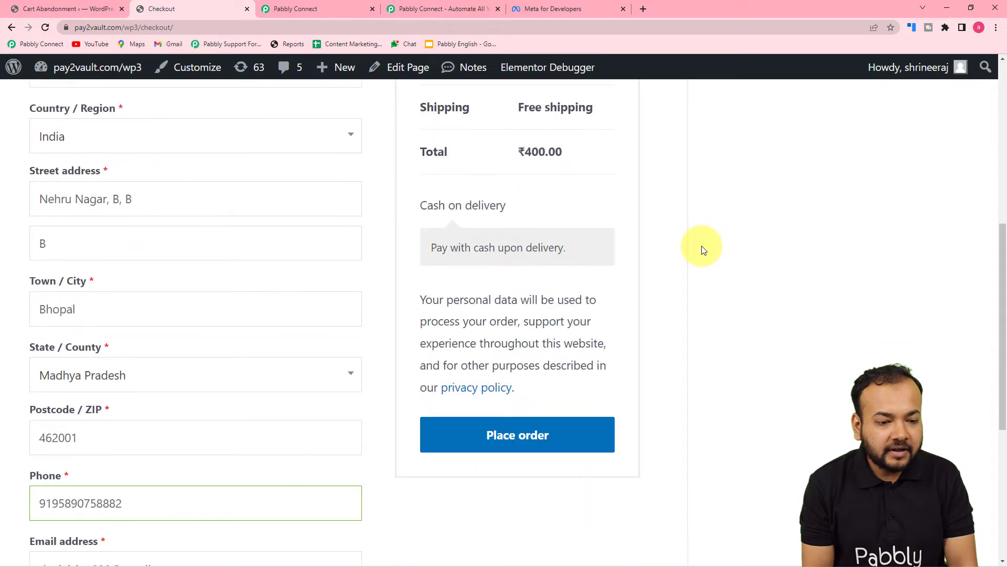
{"action": "scroll", "coordinate": [700, 246], "scroll_direction": "up", "scroll_amount": 8}
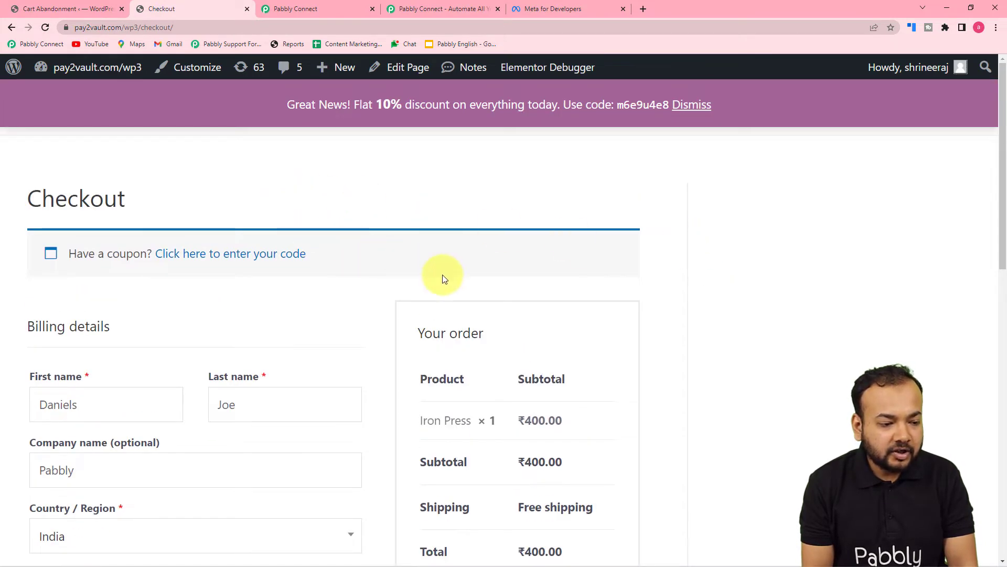
{"action": "scroll", "coordinate": [443, 275], "scroll_direction": "down", "scroll_amount": 8}
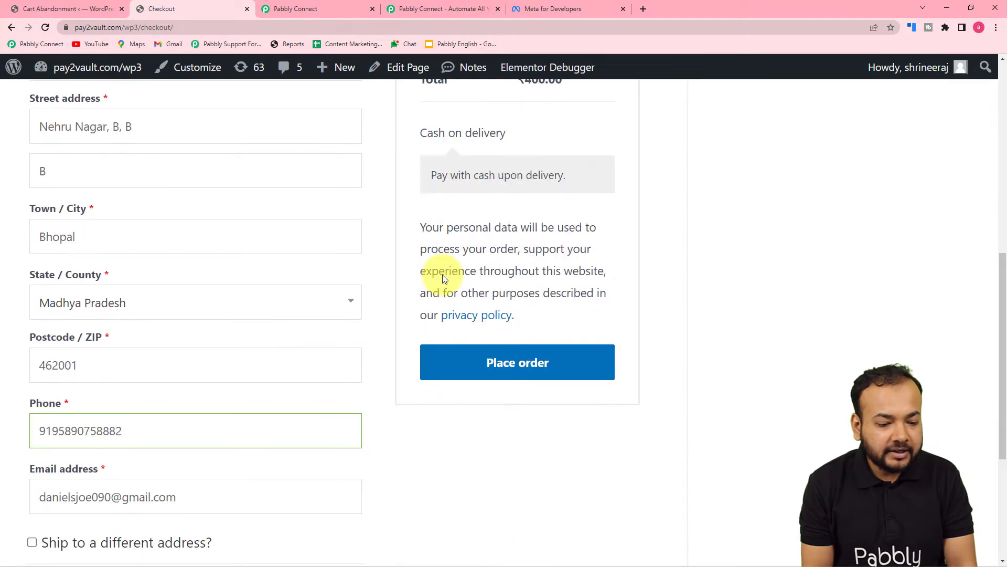
{"action": "scroll", "coordinate": [443, 275], "scroll_direction": "down", "scroll_amount": 5}
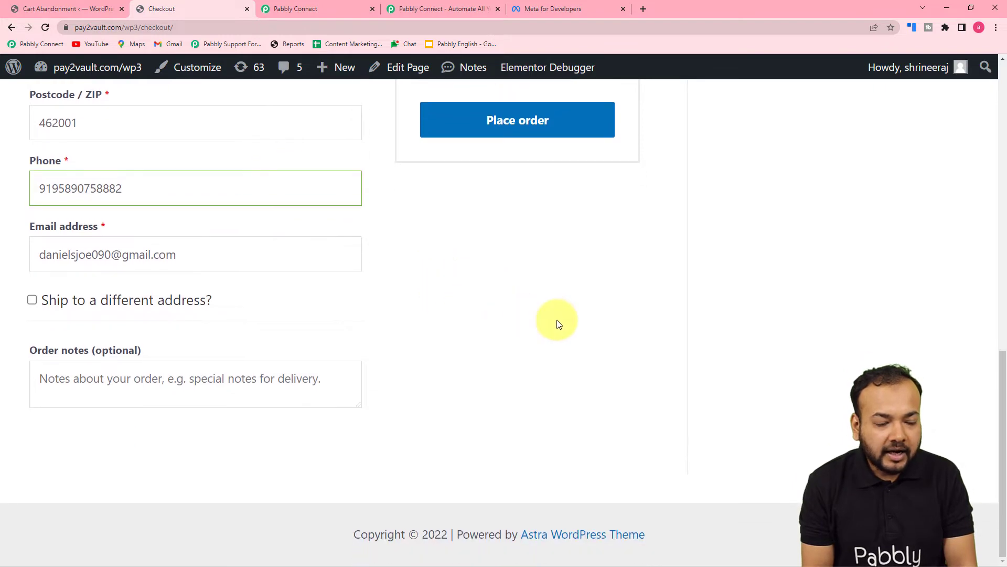
{"action": "scroll", "coordinate": [461, 269], "scroll_direction": "up", "scroll_amount": 6}
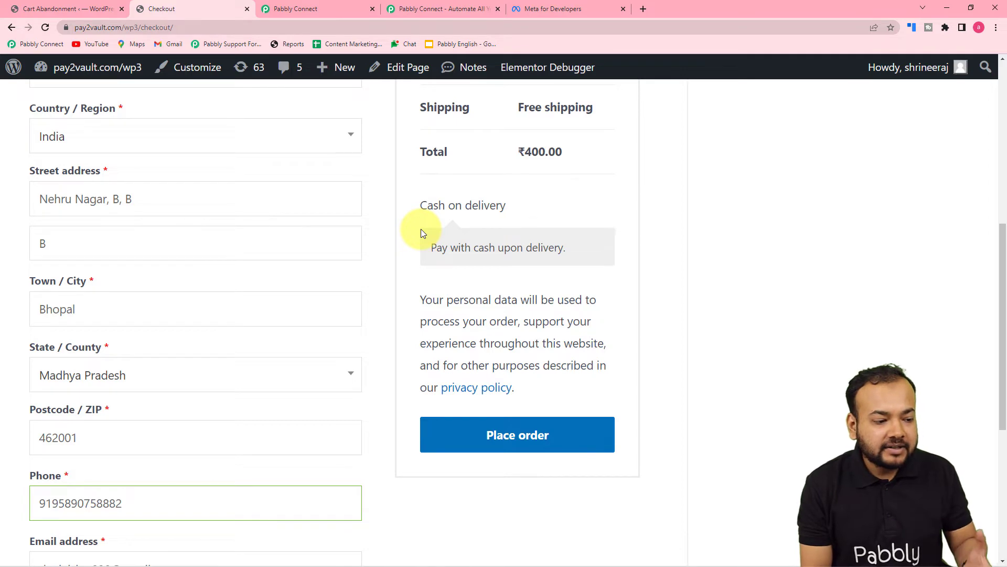
{"action": "left_click", "coordinate": [329, 7]}
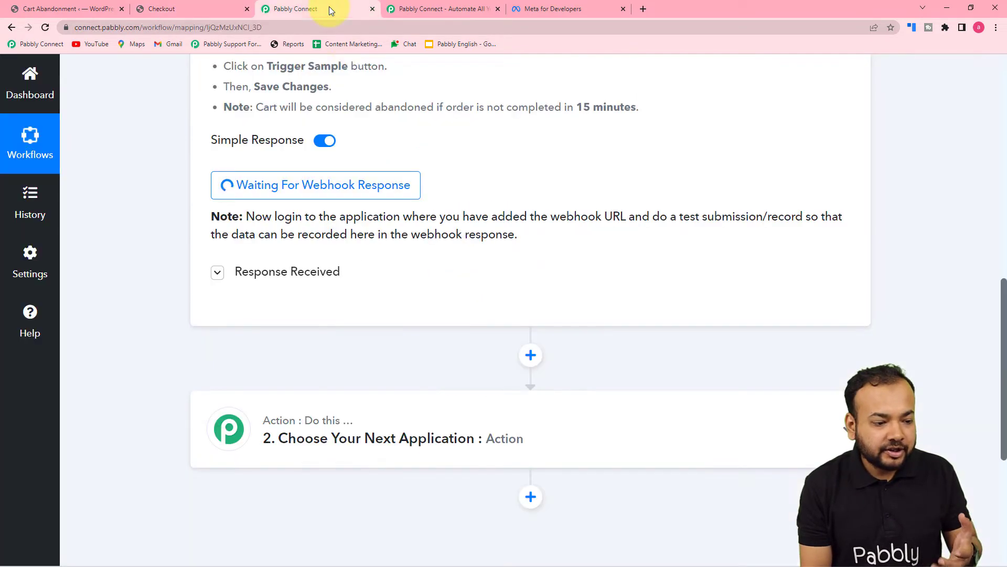
{"action": "left_click", "coordinate": [175, 9]}
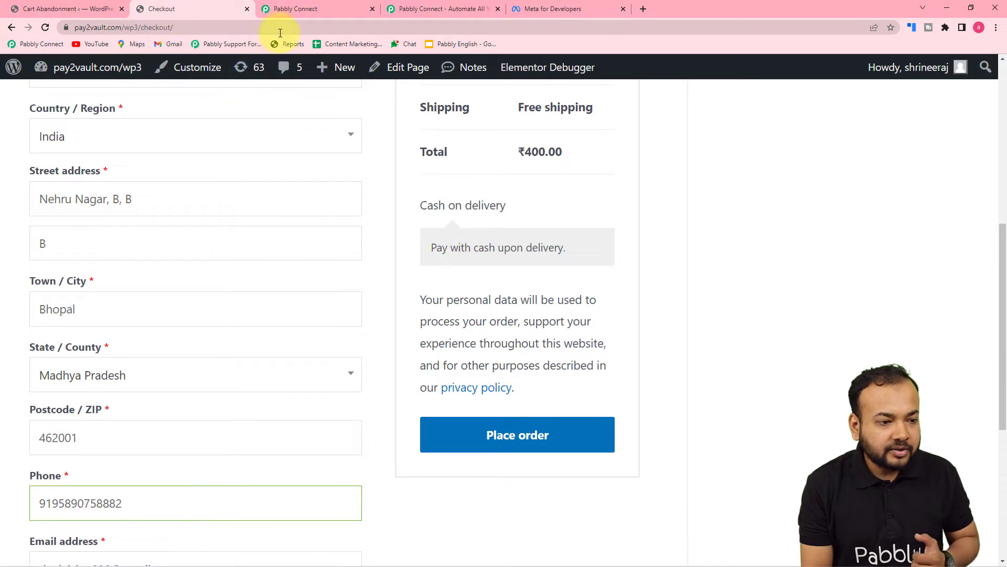
Close the checkout to abandon the cart, then review the captured Iron Press, 400.00 cart response
{"action": "left_click", "coordinate": [247, 9]}
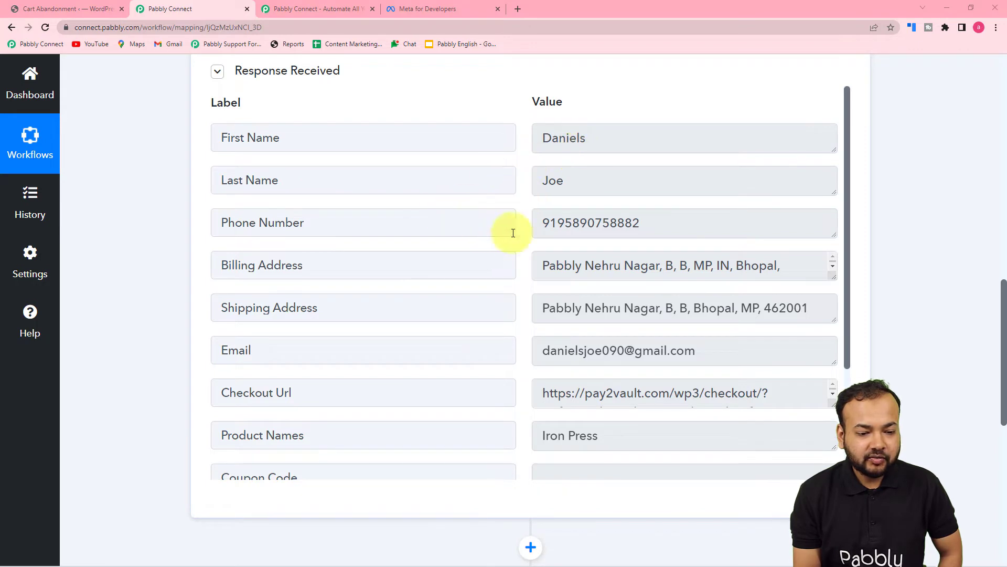
{"action": "scroll", "coordinate": [427, 251], "scroll_direction": "down", "scroll_amount": 2}
{"action": "scroll", "coordinate": [243, 279], "scroll_direction": "down", "scroll_amount": 1}
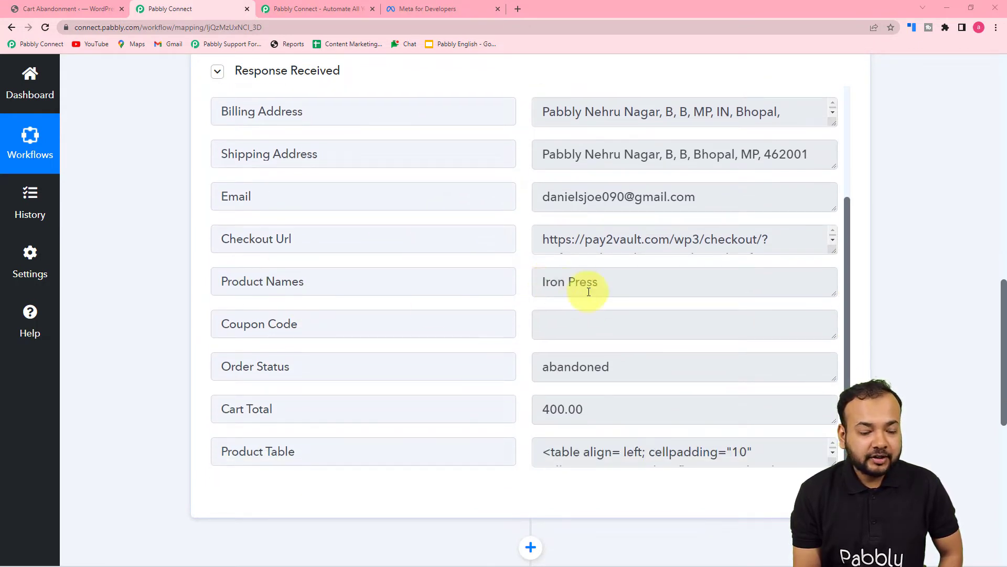
{"action": "scroll", "coordinate": [550, 302], "scroll_direction": "down", "scroll_amount": 3}
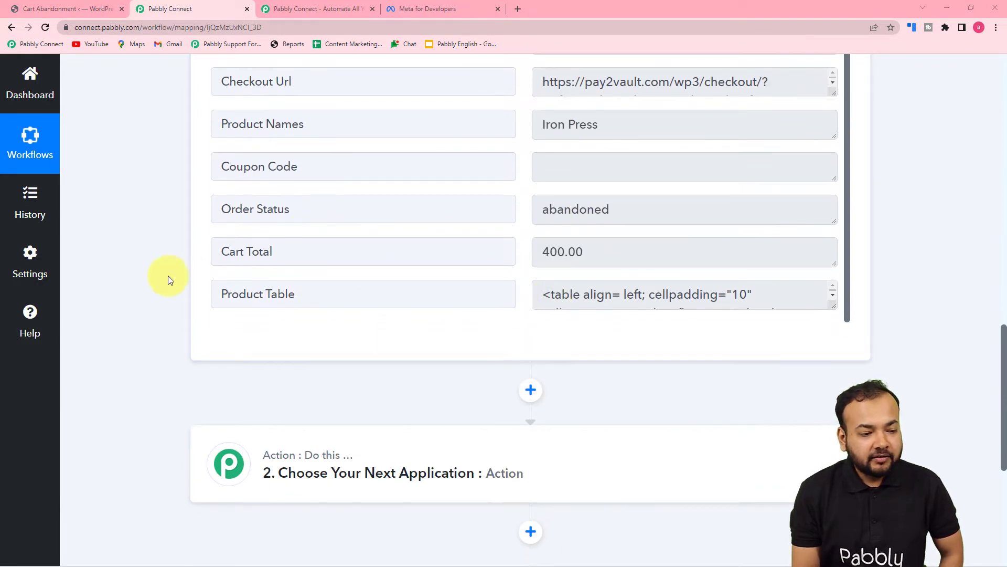
{"action": "scroll", "coordinate": [168, 275], "scroll_direction": "down", "scroll_amount": 1}
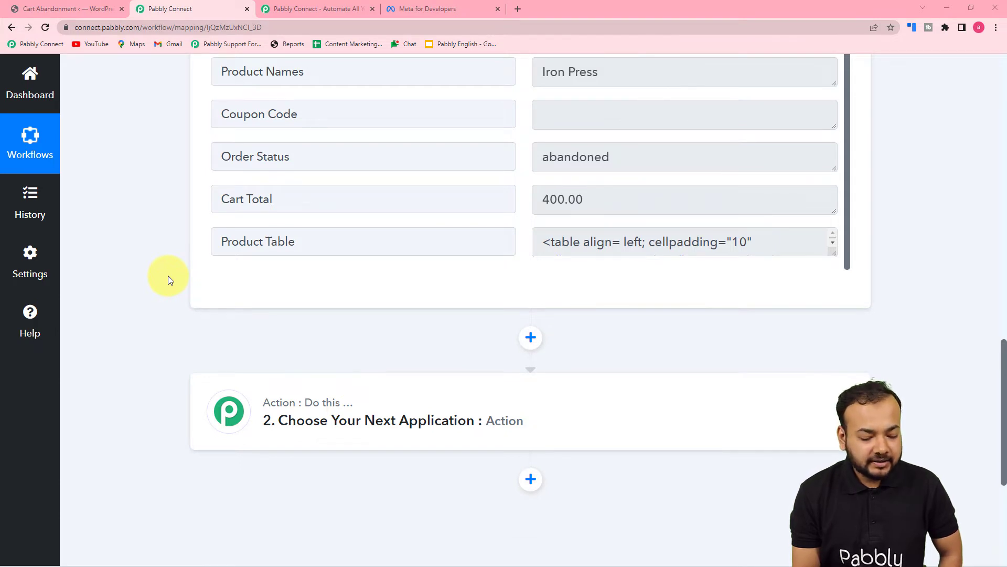
{"action": "scroll", "coordinate": [203, 284], "scroll_direction": "up", "scroll_amount": 6}
{"action": "scroll", "coordinate": [342, 298], "scroll_direction": "up", "scroll_amount": 2}
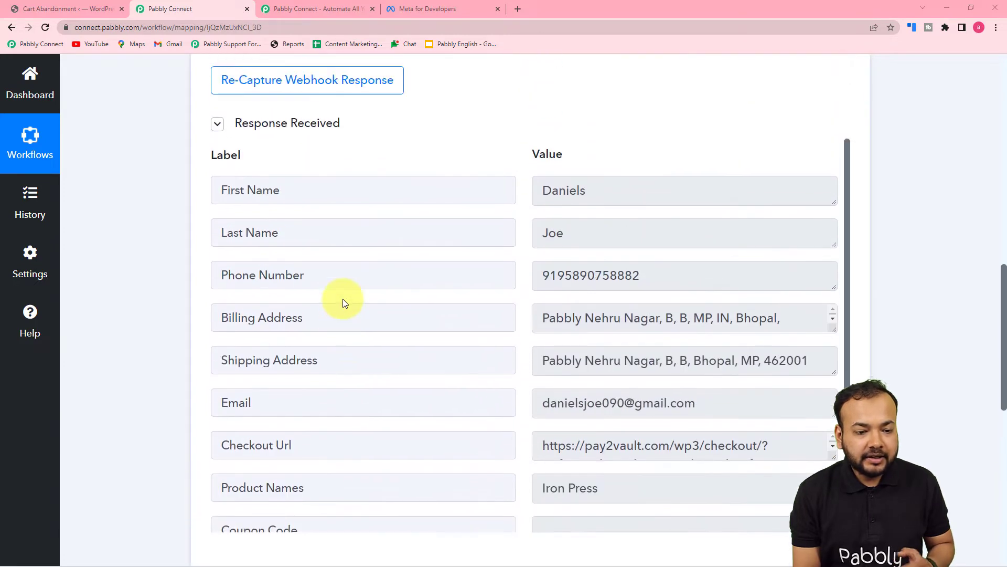
{"action": "scroll", "coordinate": [342, 298], "scroll_direction": "down", "scroll_amount": 3}
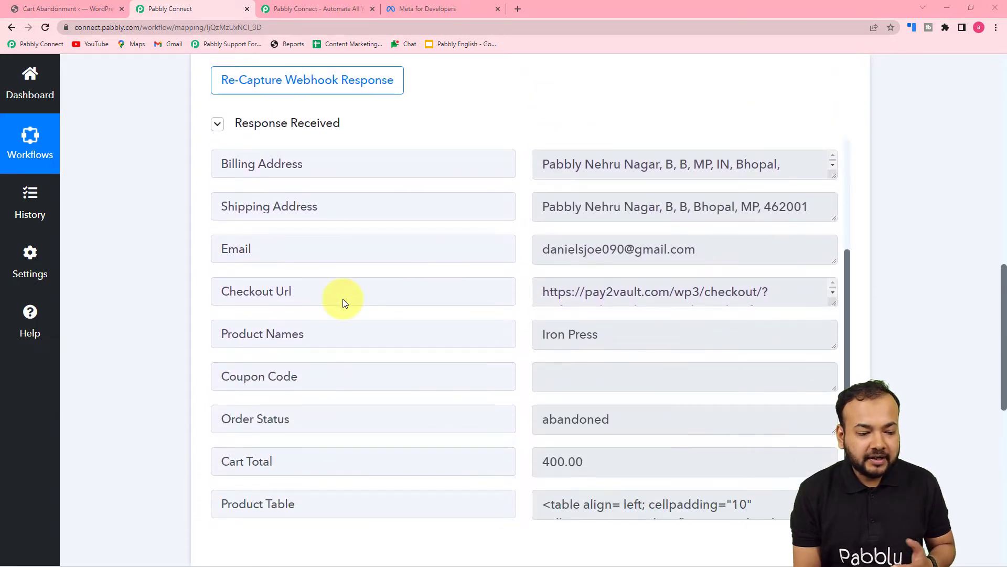
{"action": "scroll", "coordinate": [387, 373], "scroll_direction": "up", "scroll_amount": 3}
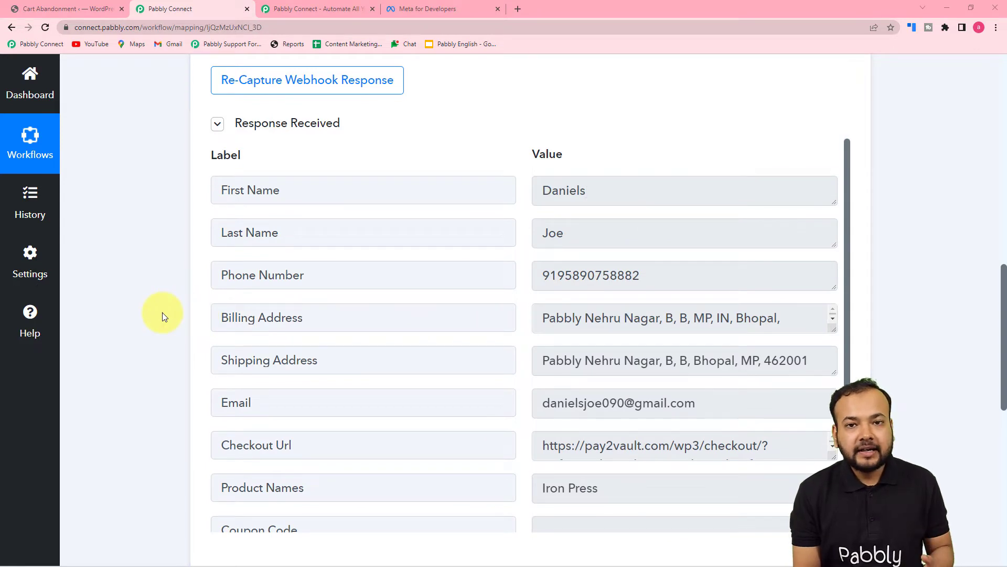
{"action": "scroll", "coordinate": [162, 313], "scroll_direction": "down", "scroll_amount": 1}
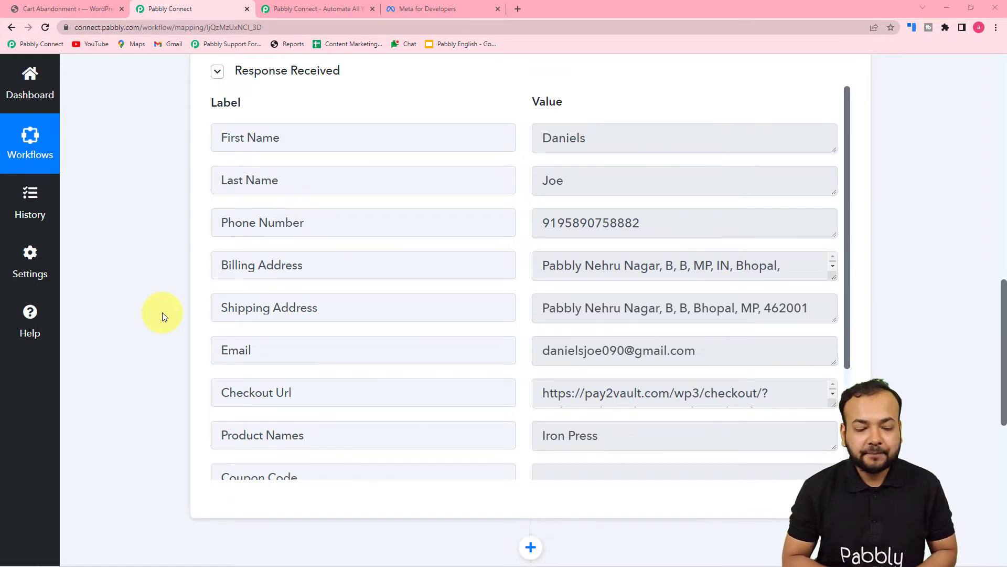
{"action": "scroll", "coordinate": [162, 312], "scroll_direction": "down", "scroll_amount": 3}
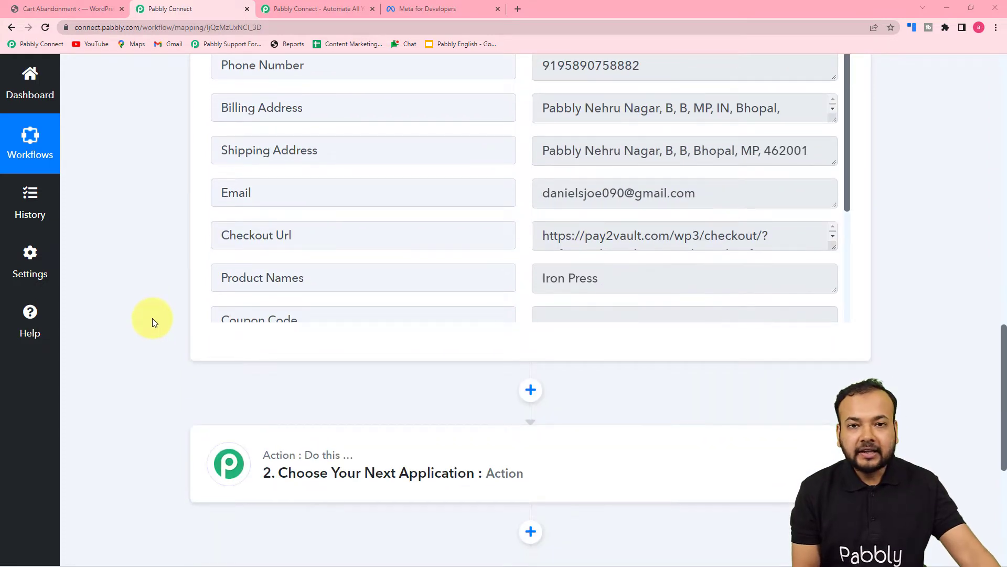
Search 'woo', choose WooCommerce, and pick the Retrieve a Product by Name or Slug event
{"action": "left_click", "coordinate": [342, 478]}
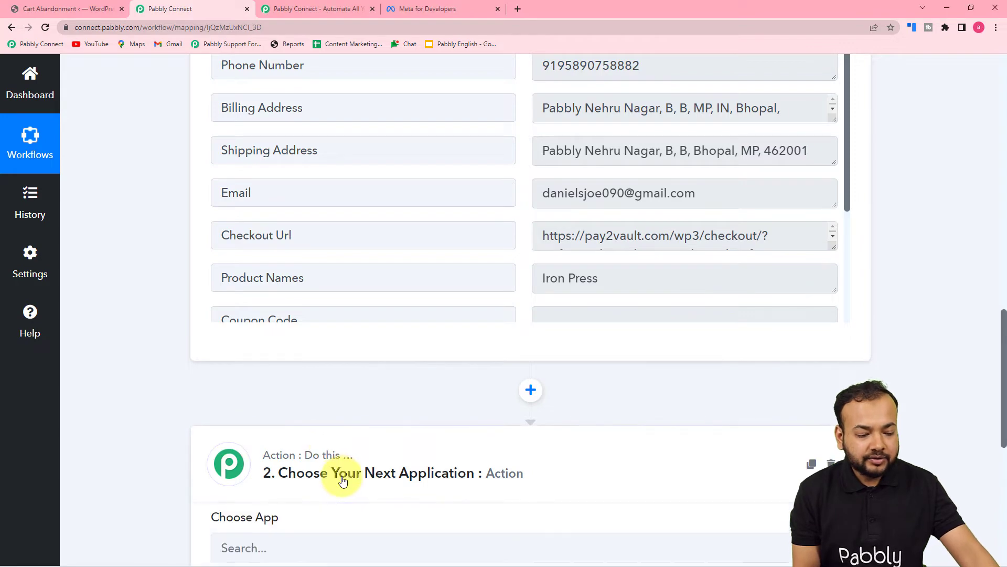
{"action": "scroll", "coordinate": [357, 436], "scroll_direction": "down", "scroll_amount": 5}
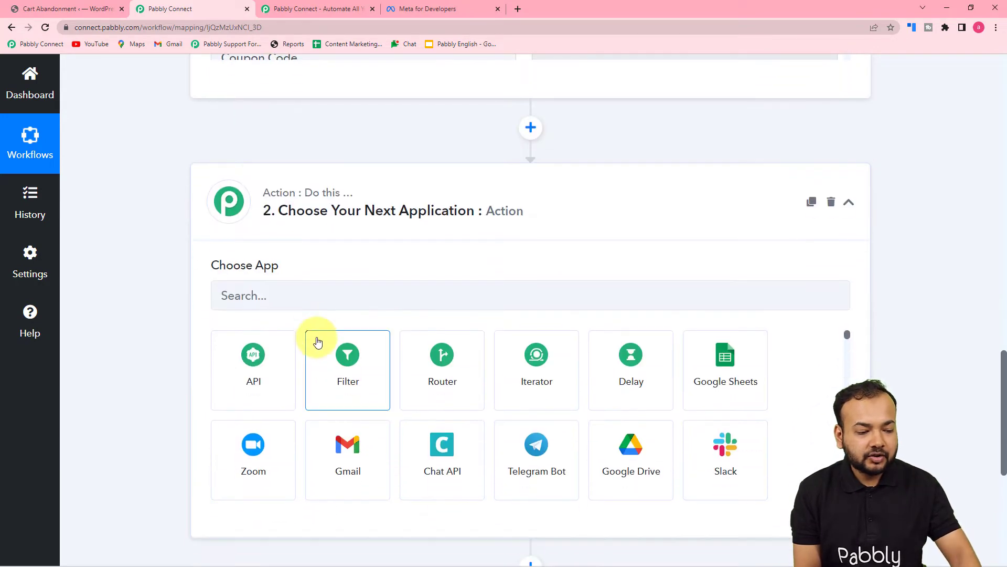
{"action": "left_click", "coordinate": [312, 301]}
{"action": "type", "text": "wo"}
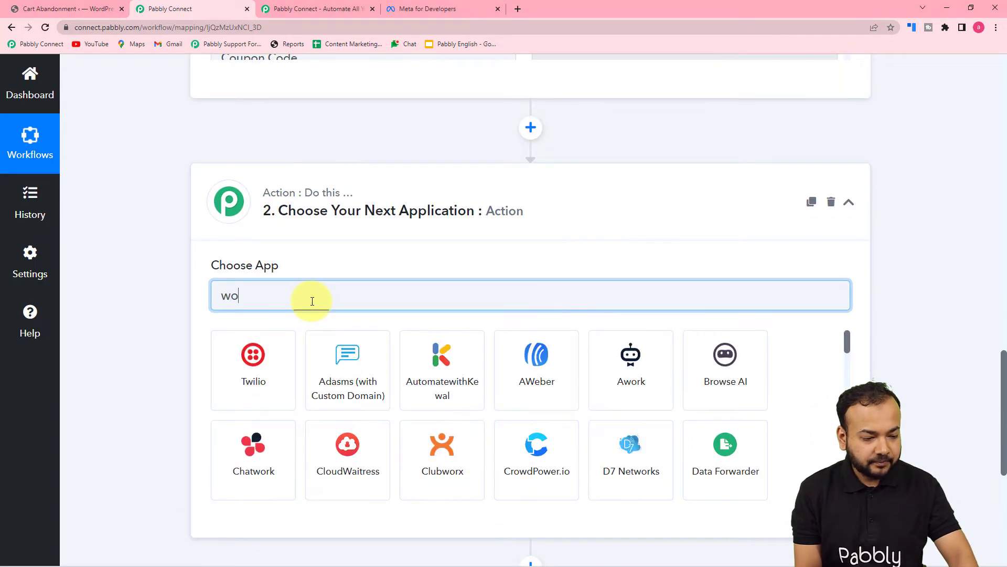
{"action": "type", "text": "o"}
{"action": "left_click", "coordinate": [257, 355]}
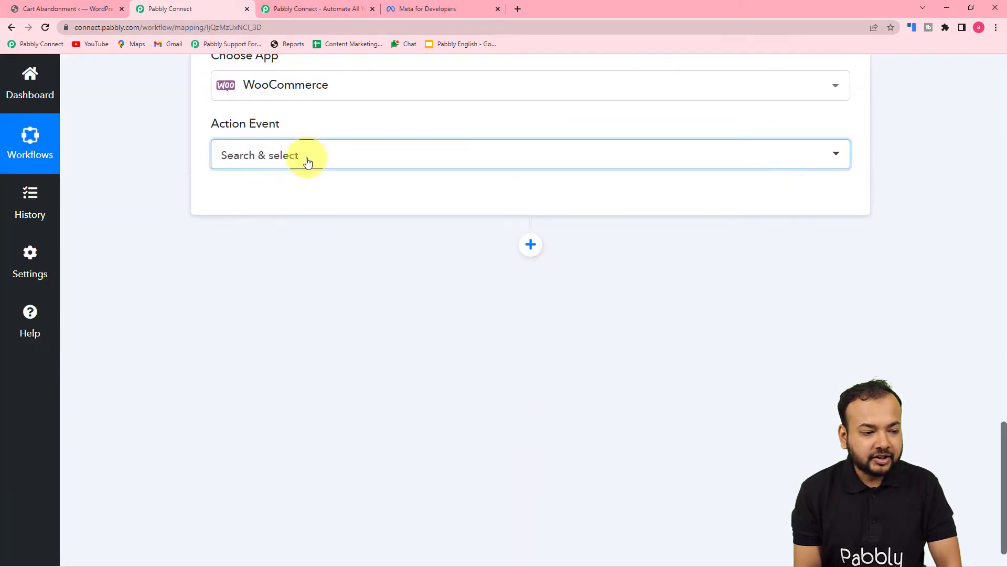
{"action": "left_click", "coordinate": [306, 160]}
{"action": "scroll", "coordinate": [297, 283], "scroll_direction": "down", "scroll_amount": 1}
{"action": "scroll", "coordinate": [297, 297], "scroll_direction": "down", "scroll_amount": 12}
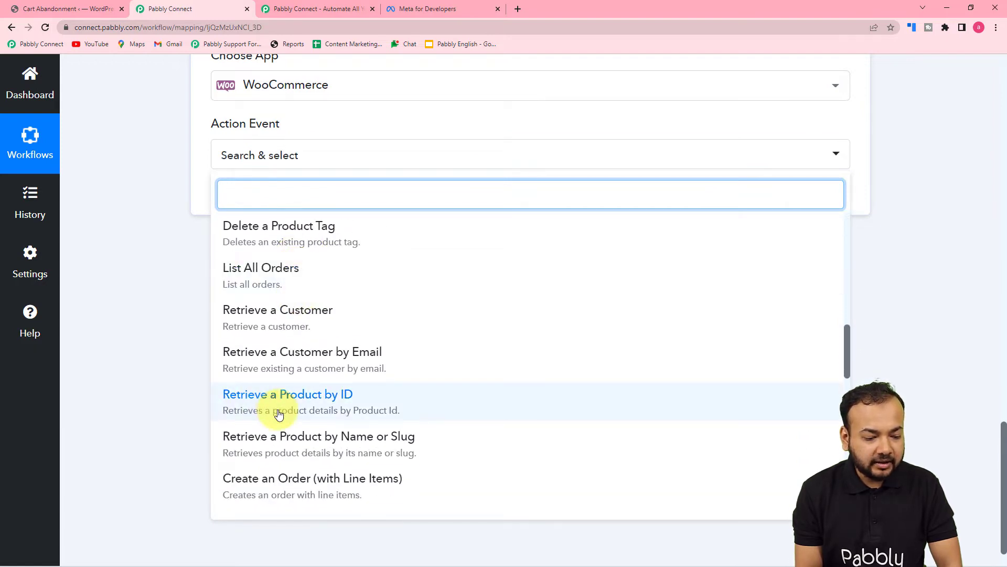
{"action": "scroll", "coordinate": [272, 410], "scroll_direction": "down", "scroll_amount": 1}
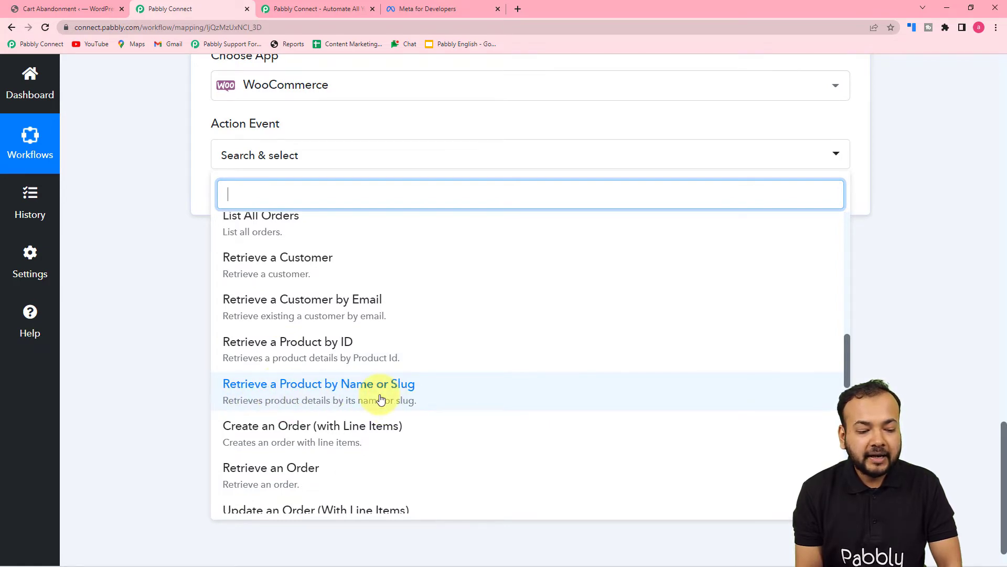
{"action": "left_click", "coordinate": [335, 394]}
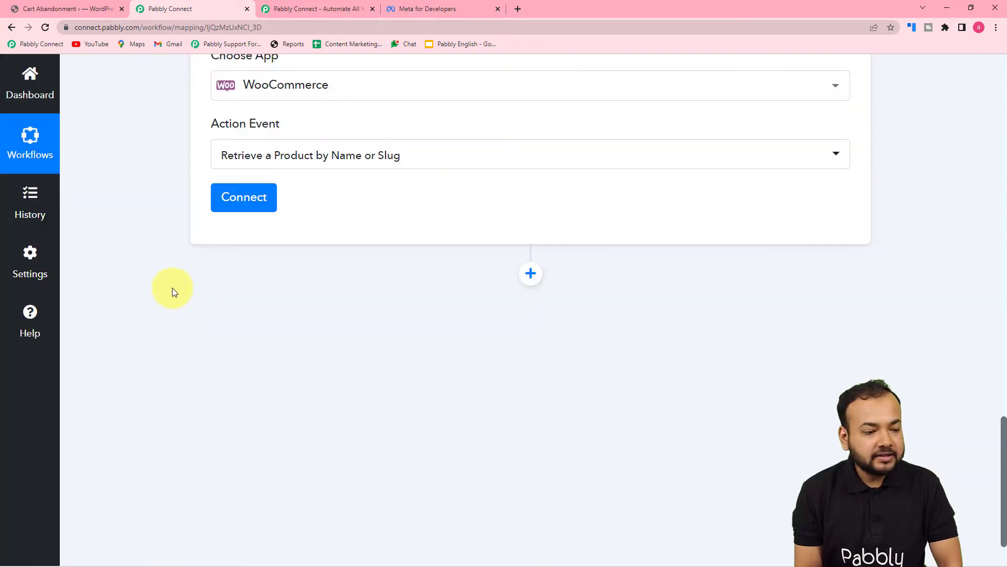
Start a new WooCommerce connection showing the Consumer Key/Secret fields, then switch to the WordPress Cart Abandonment page
{"action": "scroll", "coordinate": [148, 259], "scroll_direction": "up", "scroll_amount": 8}
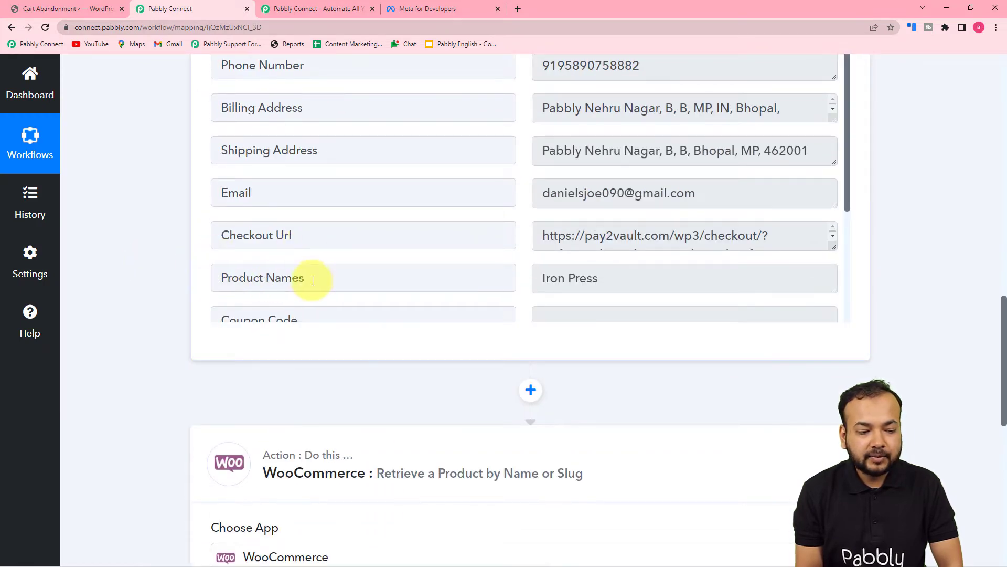
{"action": "scroll", "coordinate": [186, 314], "scroll_direction": "down", "scroll_amount": 8}
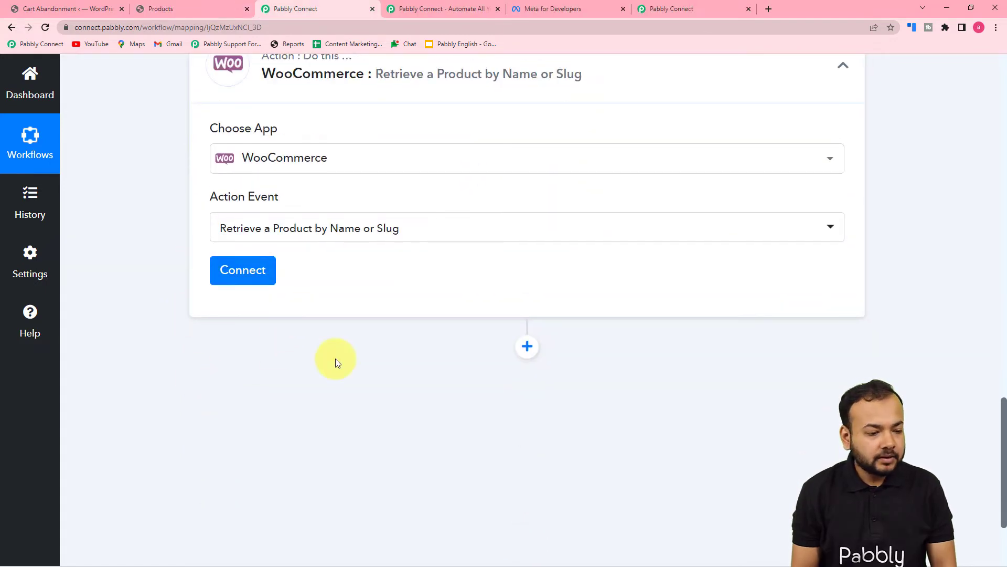
{"action": "left_click", "coordinate": [241, 269]}
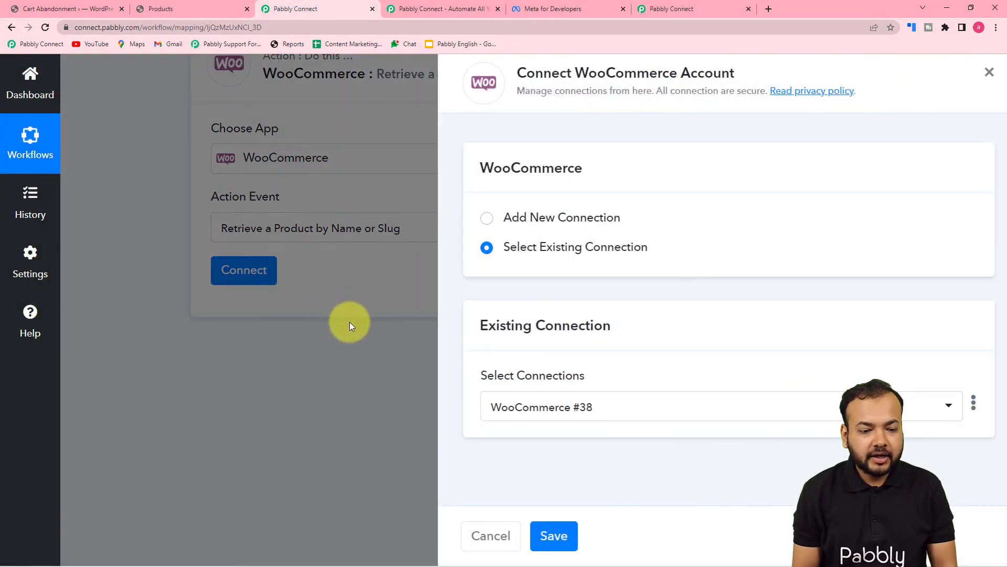
{"action": "left_click", "coordinate": [474, 223]}
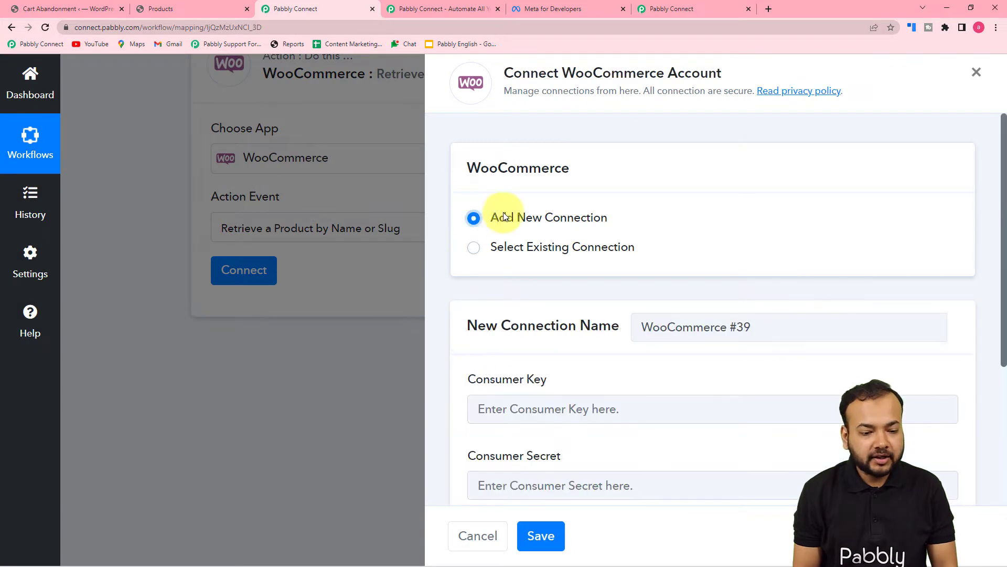
{"action": "scroll", "coordinate": [532, 271], "scroll_direction": "down", "scroll_amount": 3}
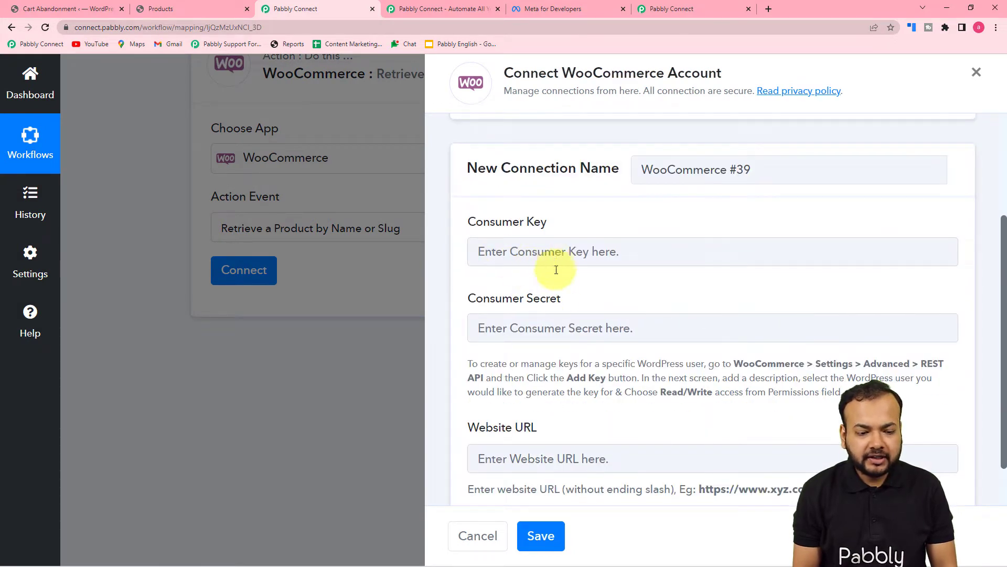
{"action": "scroll", "coordinate": [539, 321], "scroll_direction": "down", "scroll_amount": 1}
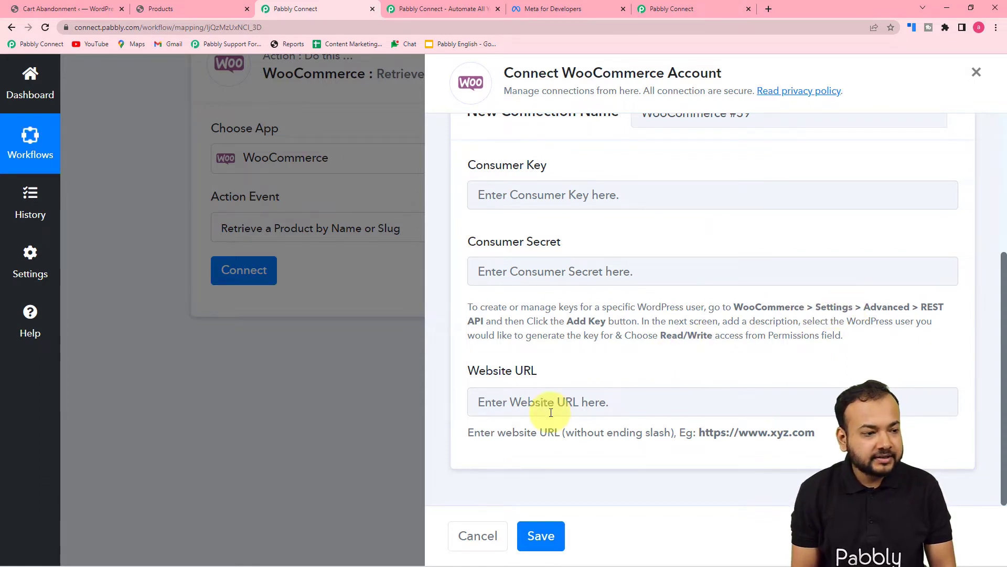
{"action": "left_click", "coordinate": [57, 8]}
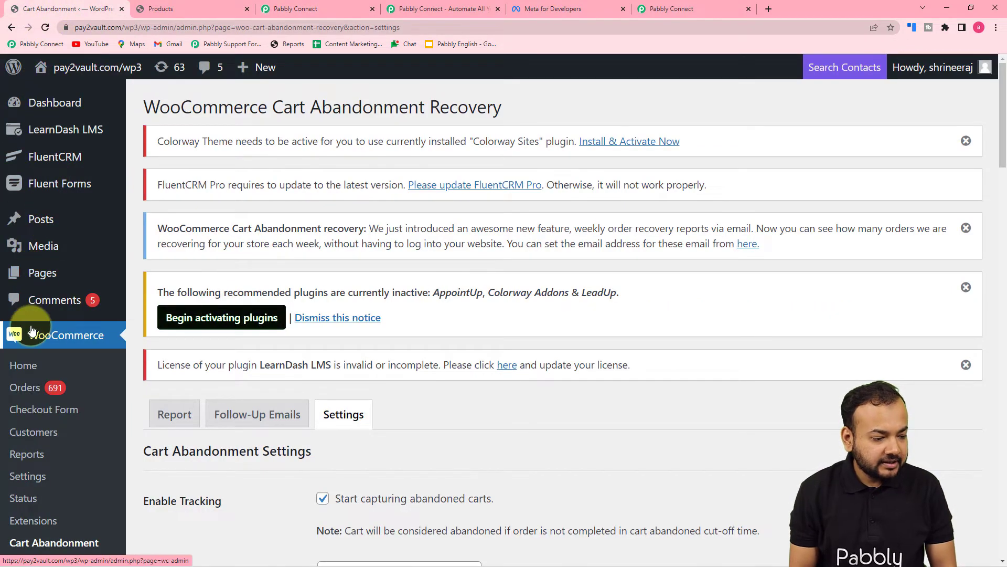
Open the Advanced tab of WooCommerce Settings
{"action": "left_click", "coordinate": [32, 475]}
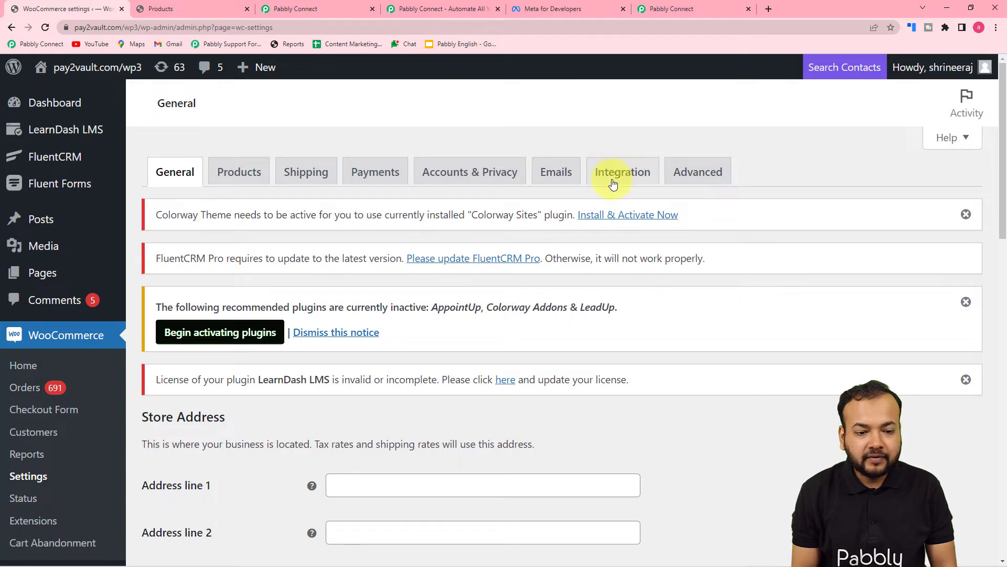
{"action": "left_click", "coordinate": [675, 176]}
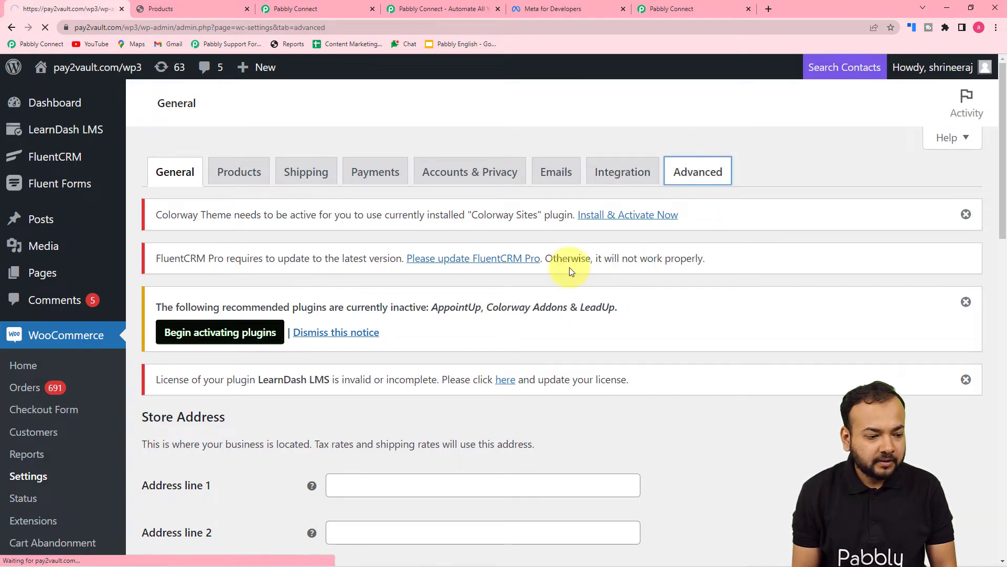
{"action": "scroll", "coordinate": [571, 271], "scroll_direction": "down", "scroll_amount": 1}
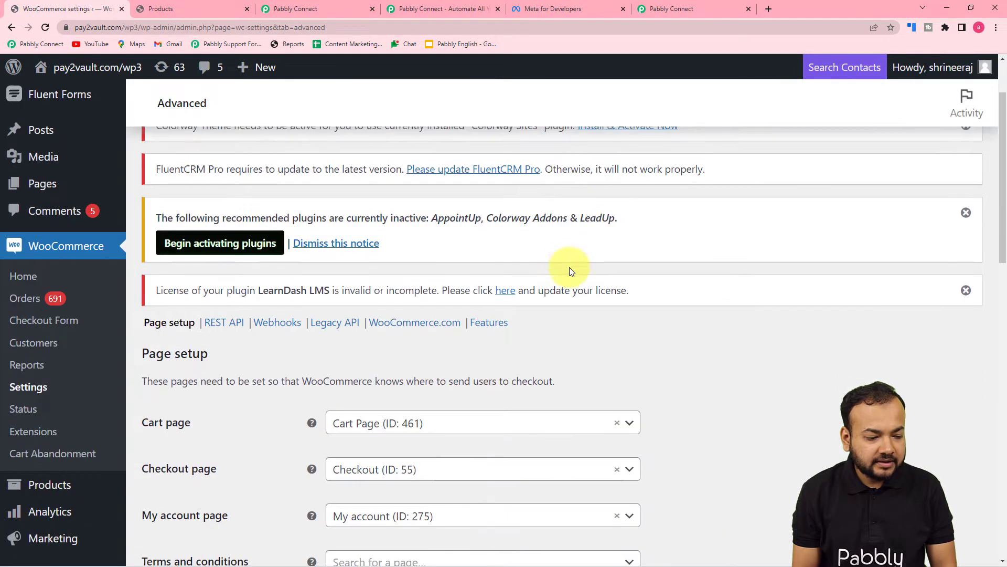
{"action": "scroll", "coordinate": [569, 267], "scroll_direction": "down", "scroll_amount": 1}
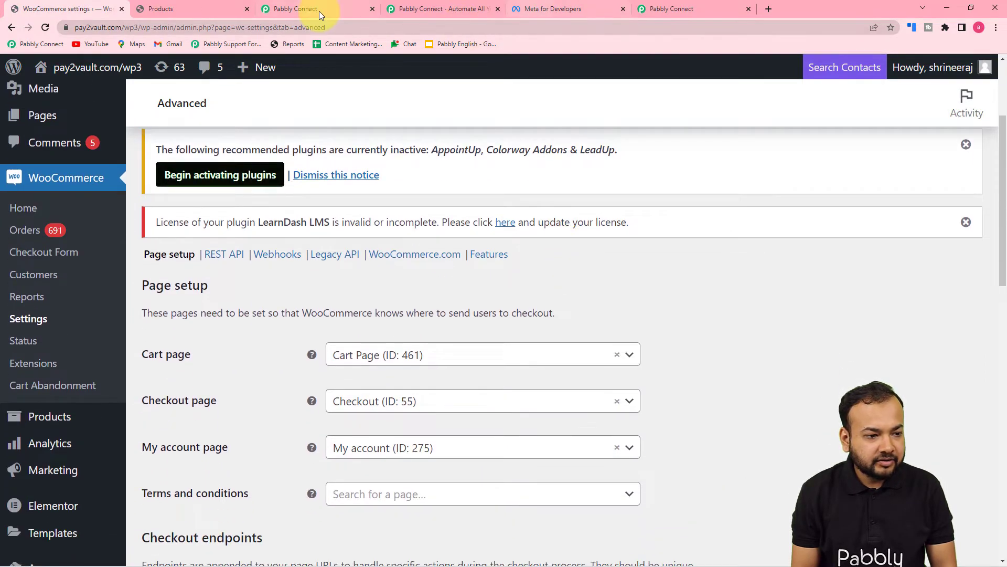
{"action": "left_click", "coordinate": [319, 11]}
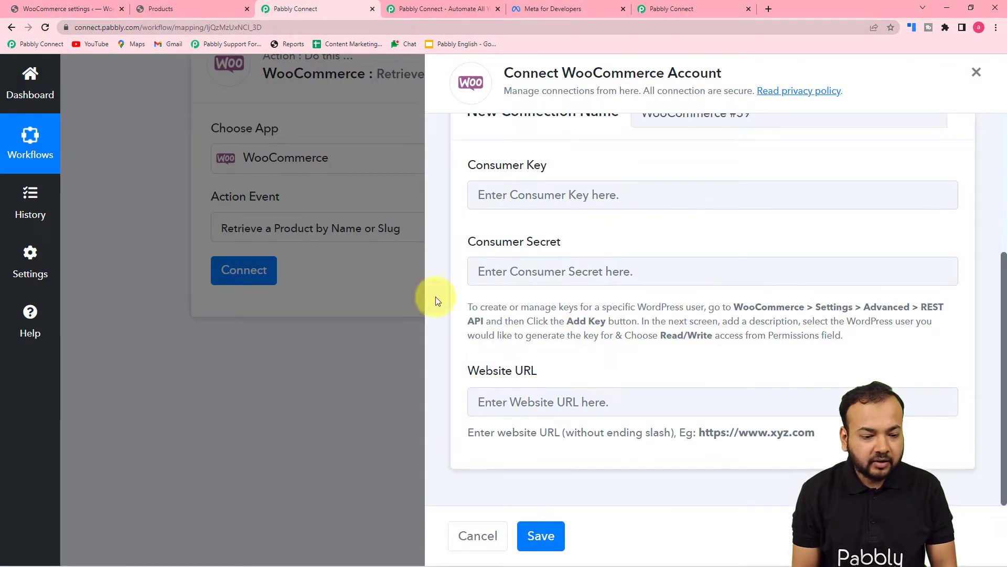
{"action": "left_click", "coordinate": [106, 10]}
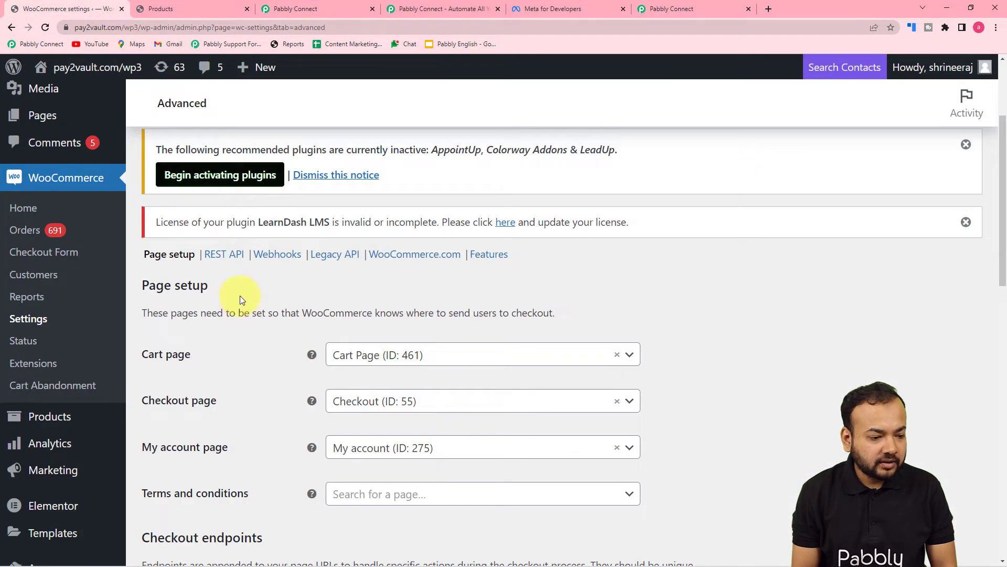
Open the REST API section listing 4 existing keys and start adding a new key
{"action": "left_click", "coordinate": [235, 258]}
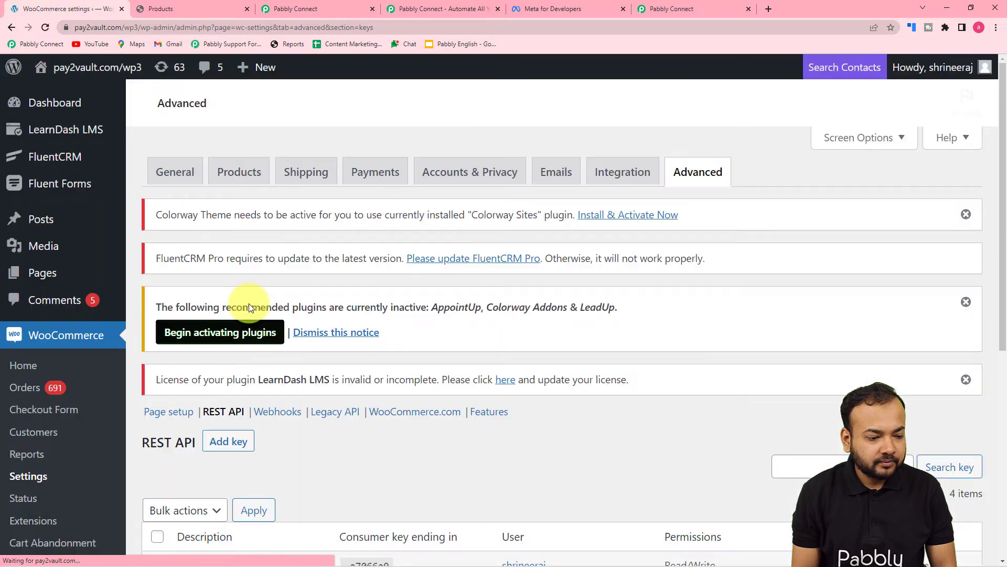
{"action": "scroll", "coordinate": [248, 307], "scroll_direction": "down", "scroll_amount": 2}
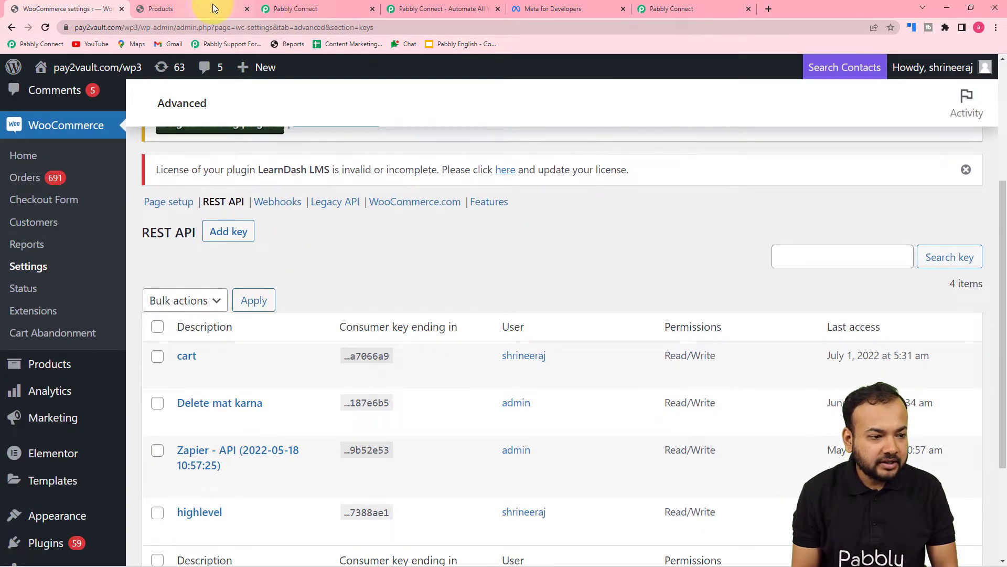
{"action": "left_click", "coordinate": [294, 9]}
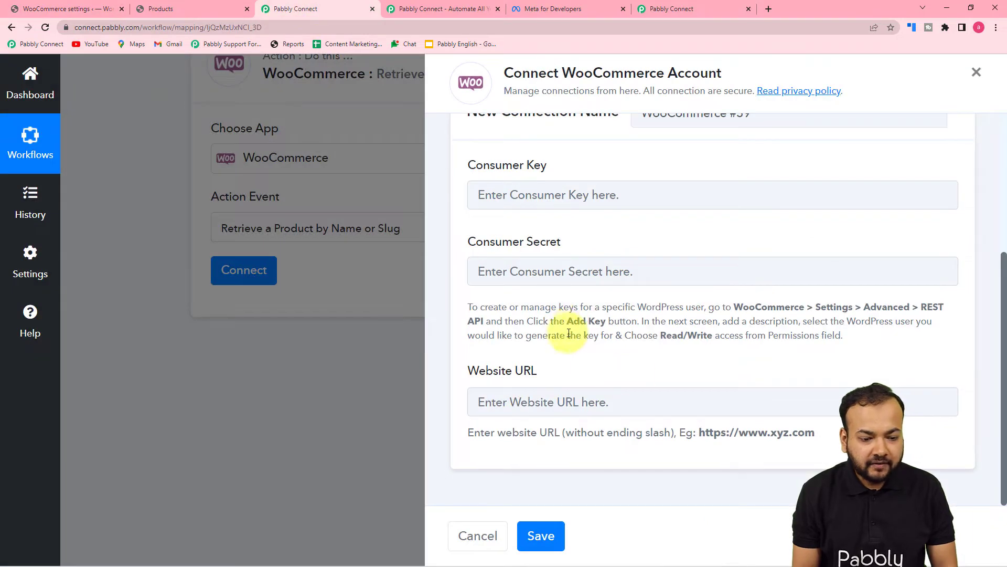
{"action": "left_click", "coordinate": [90, 9]}
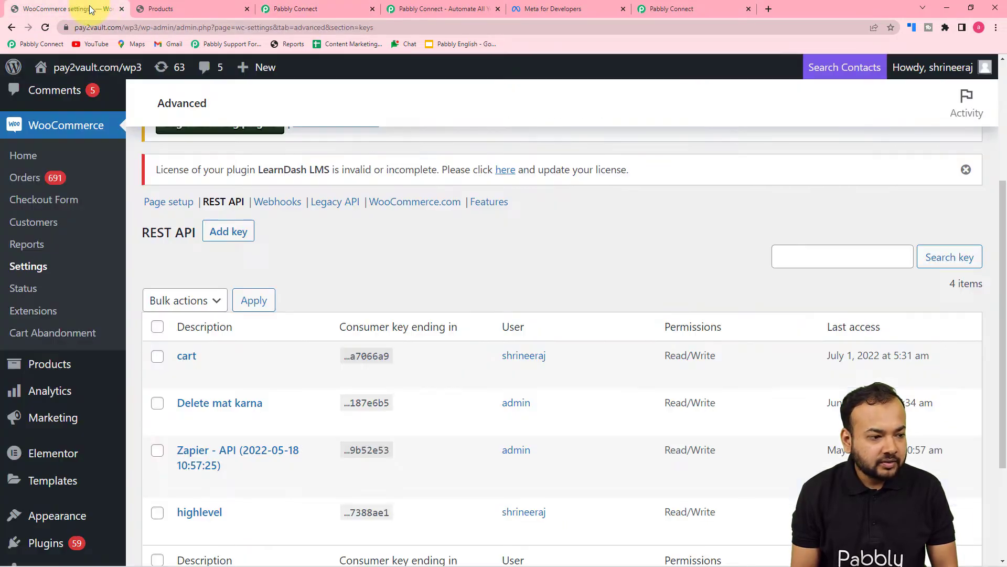
{"action": "left_click", "coordinate": [227, 231]}
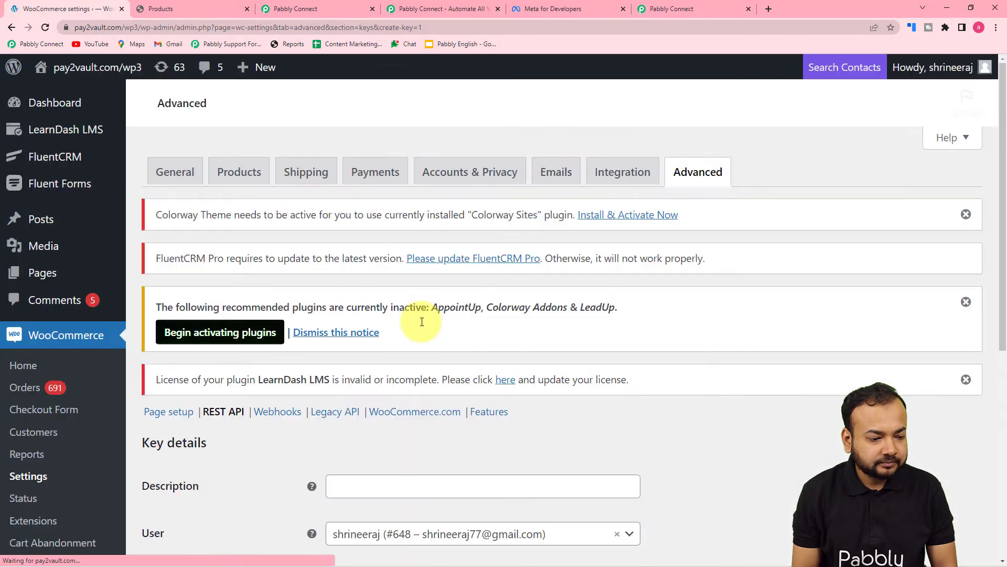
Enter 'Cart Abandon' as the key description and confirm which user owns the key
{"action": "scroll", "coordinate": [422, 322], "scroll_direction": "down", "scroll_amount": 4}
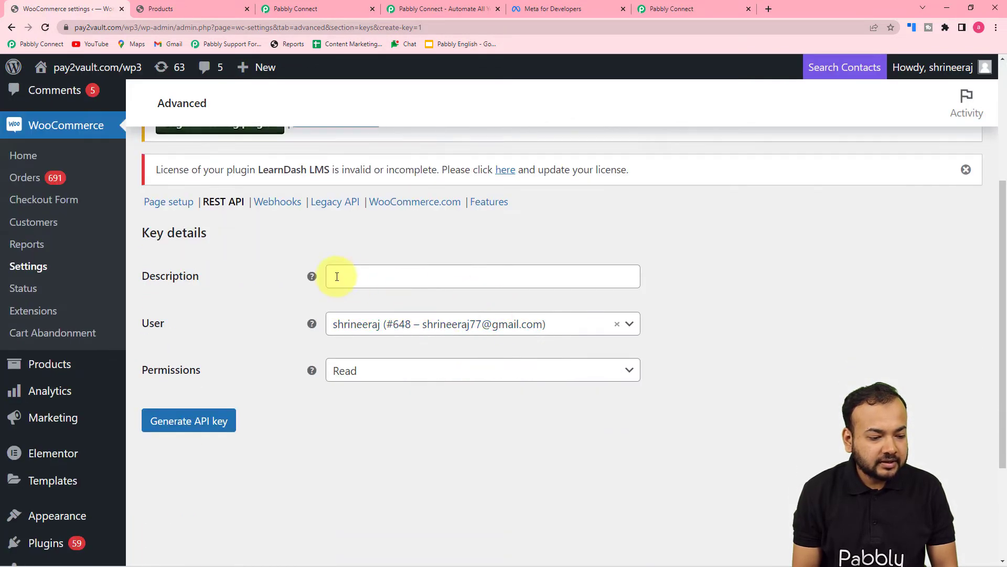
{"action": "left_click", "coordinate": [429, 279]}
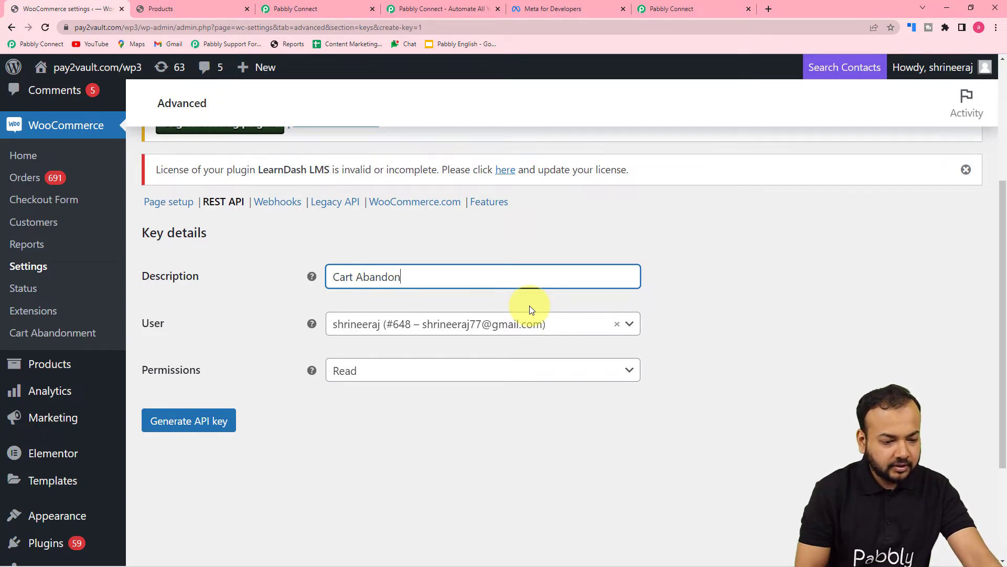
{"action": "left_click", "coordinate": [555, 335]}
{"action": "left_click", "coordinate": [504, 444]}
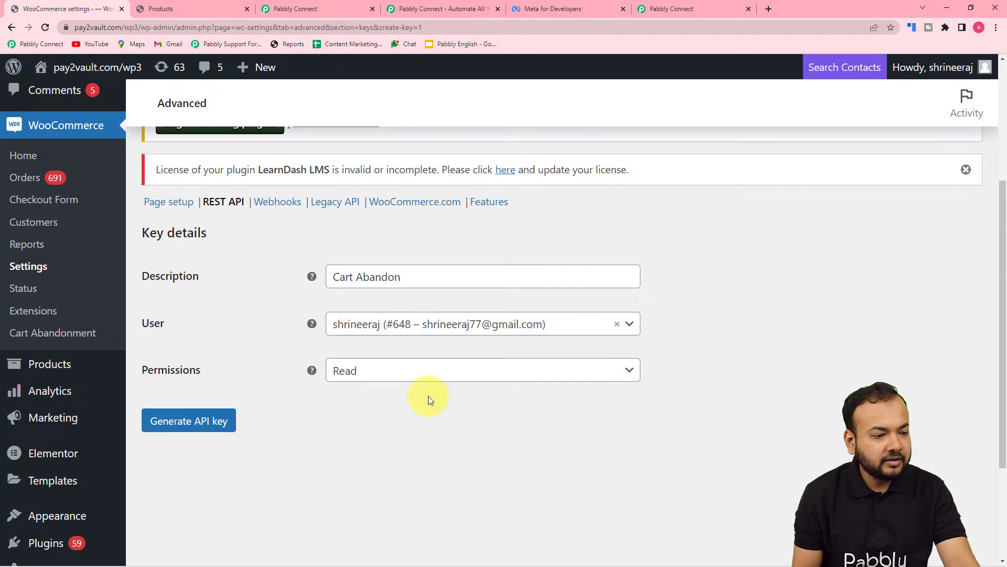
{"action": "left_click", "coordinate": [337, 8]}
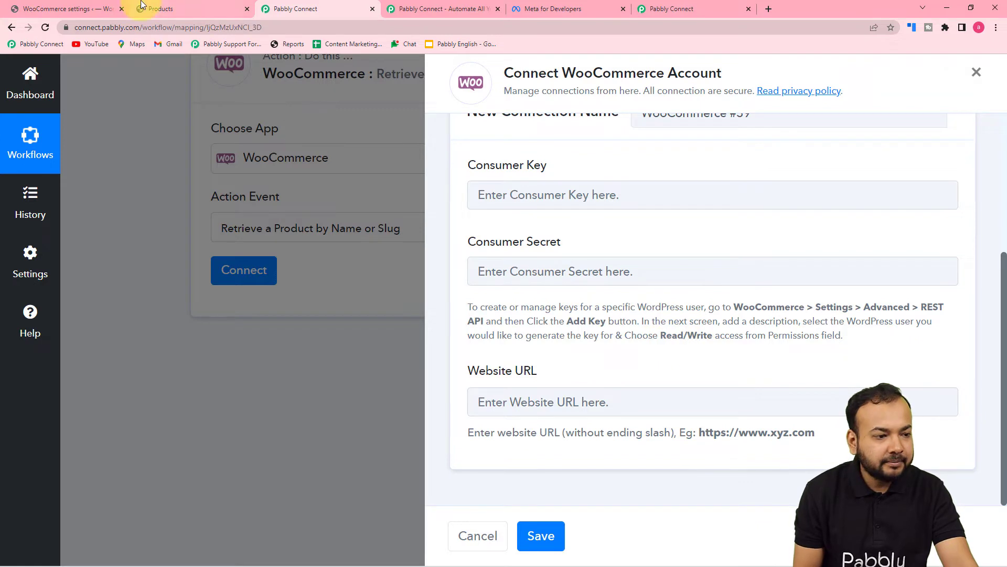
{"action": "left_click", "coordinate": [112, 6]}
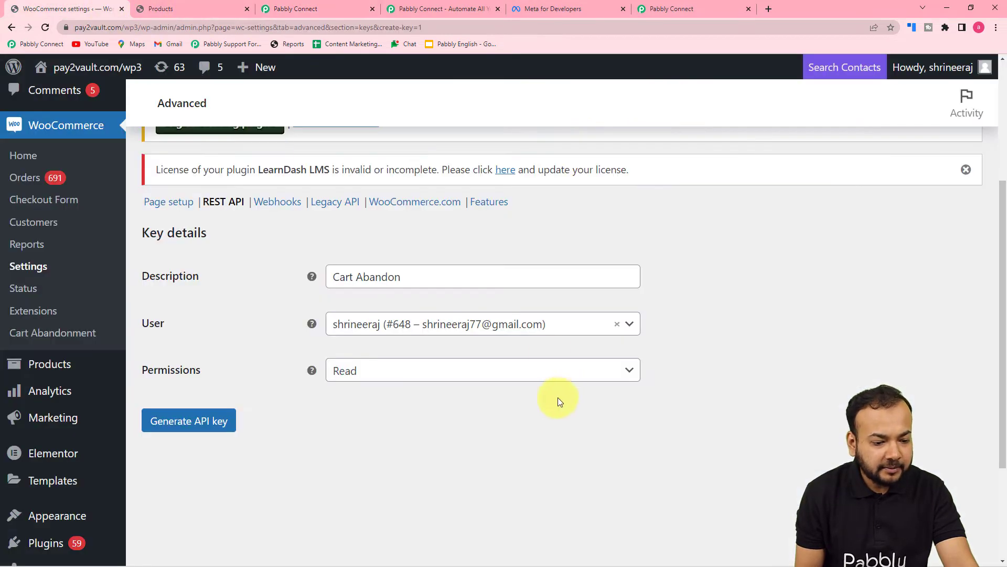
Set permissions to Read/Write, generate the API key, and copy the consumer key
{"action": "left_click", "coordinate": [544, 369]}
{"action": "left_click", "coordinate": [410, 449]}
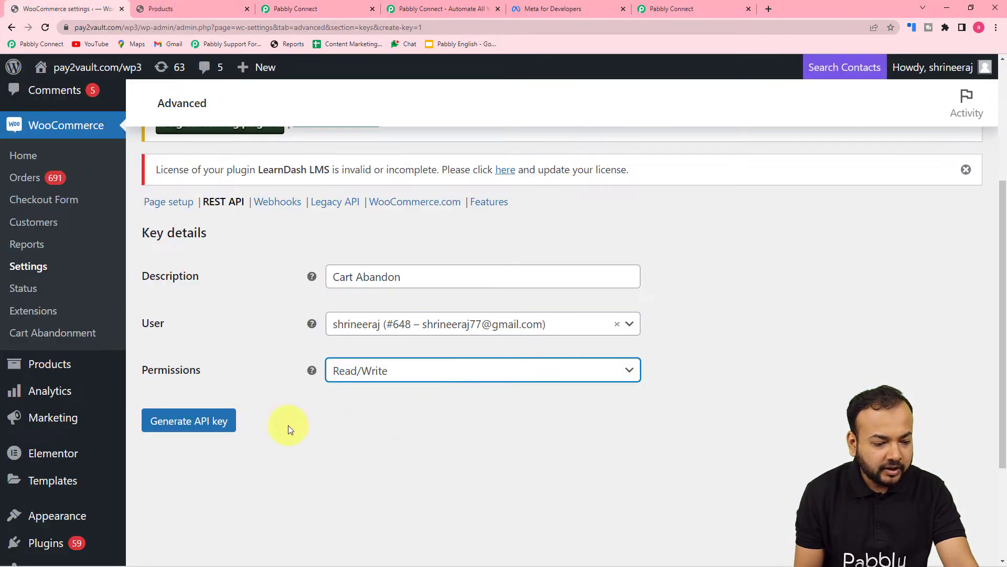
{"action": "left_click", "coordinate": [167, 419]}
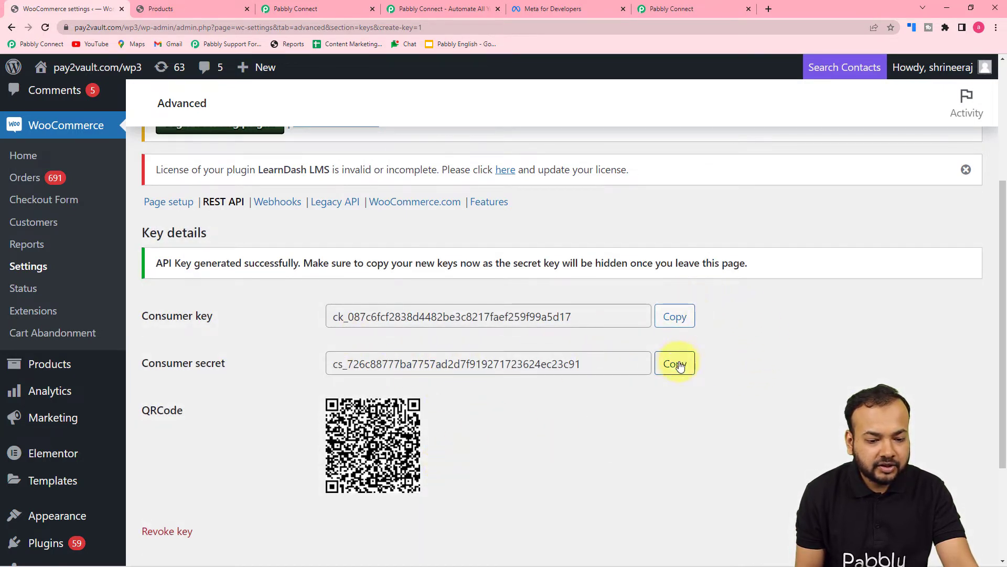
{"action": "left_click", "coordinate": [673, 319]}
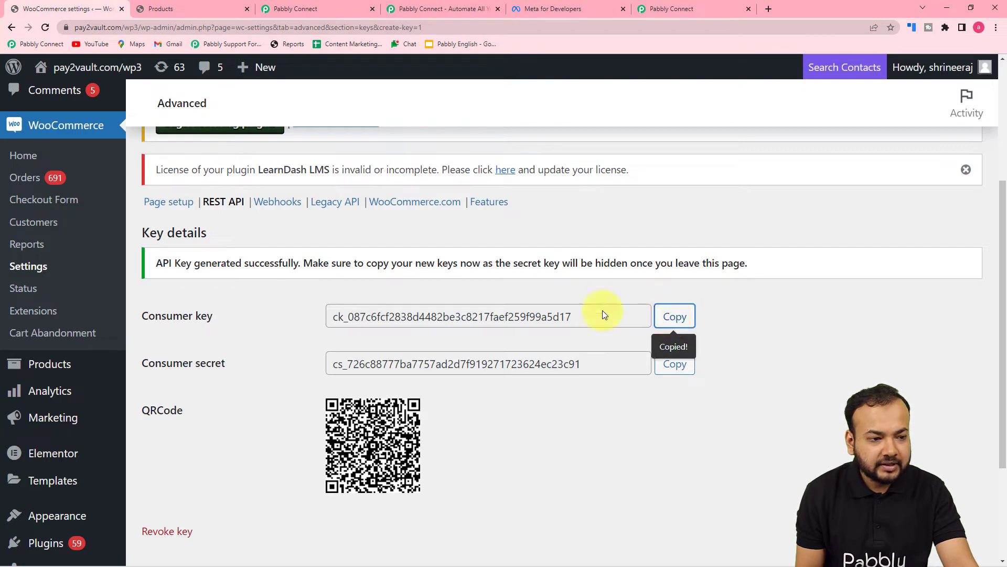
Paste the generated consumer key and consumer secret into the Pabbly WooCommerce connection form
{"action": "left_click", "coordinate": [316, 13]}
{"action": "left_click", "coordinate": [529, 194]}
{"action": "right_click", "coordinate": [528, 187]}
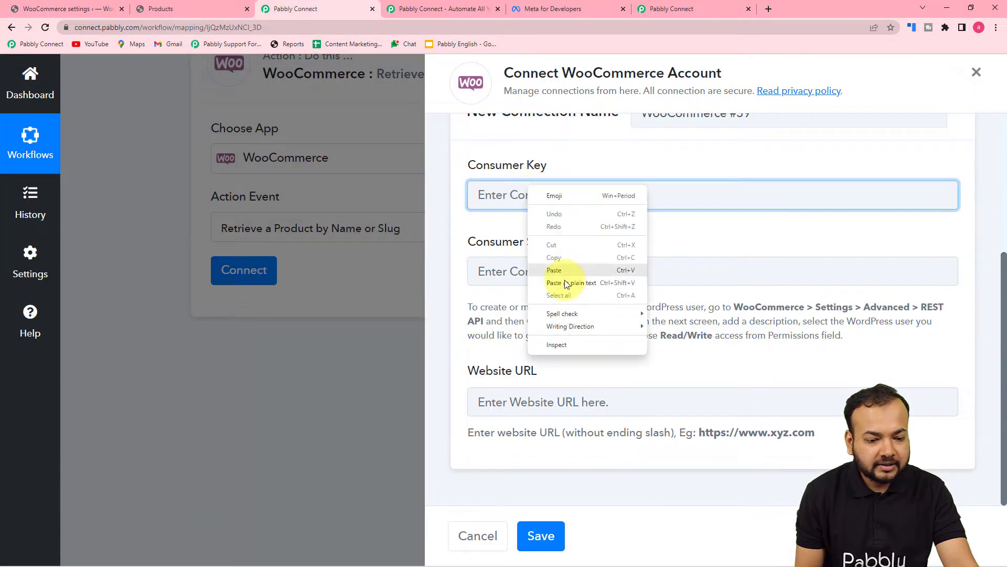
{"action": "left_click", "coordinate": [569, 278]}
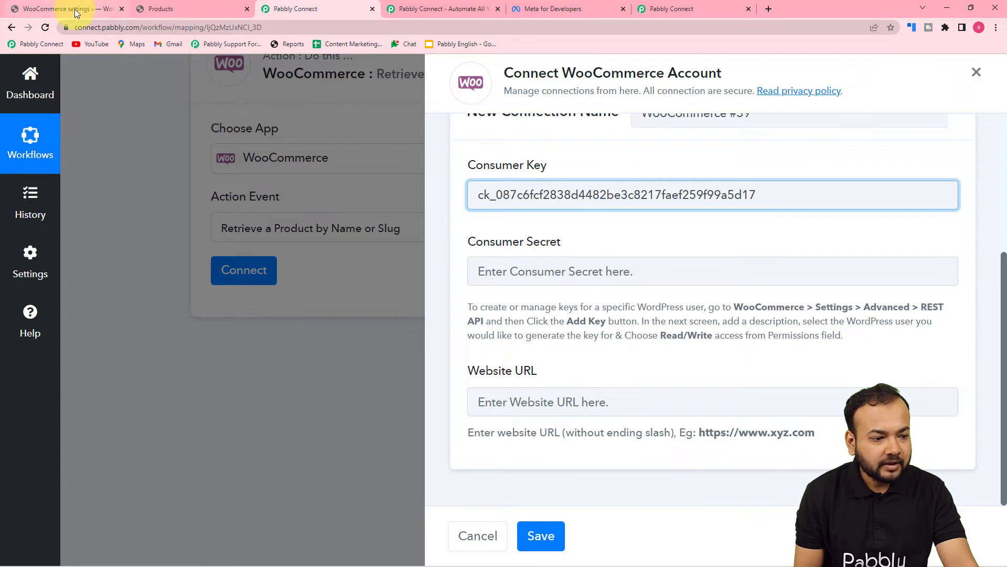
{"action": "left_click", "coordinate": [68, 8]}
{"action": "left_click", "coordinate": [683, 370]}
{"action": "left_click", "coordinate": [316, 9]}
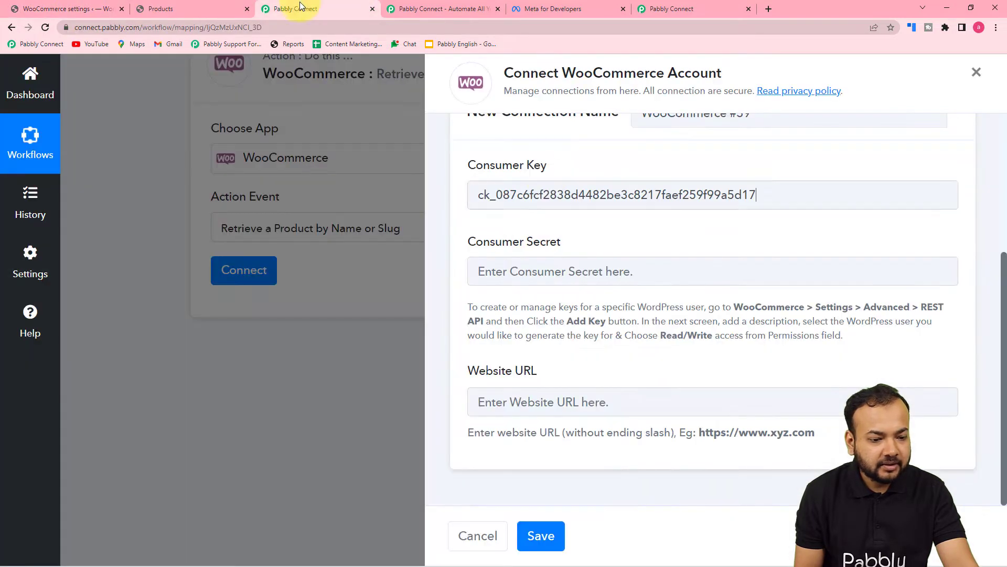
{"action": "right_click", "coordinate": [583, 274]}
{"action": "left_click", "coordinate": [603, 402]}
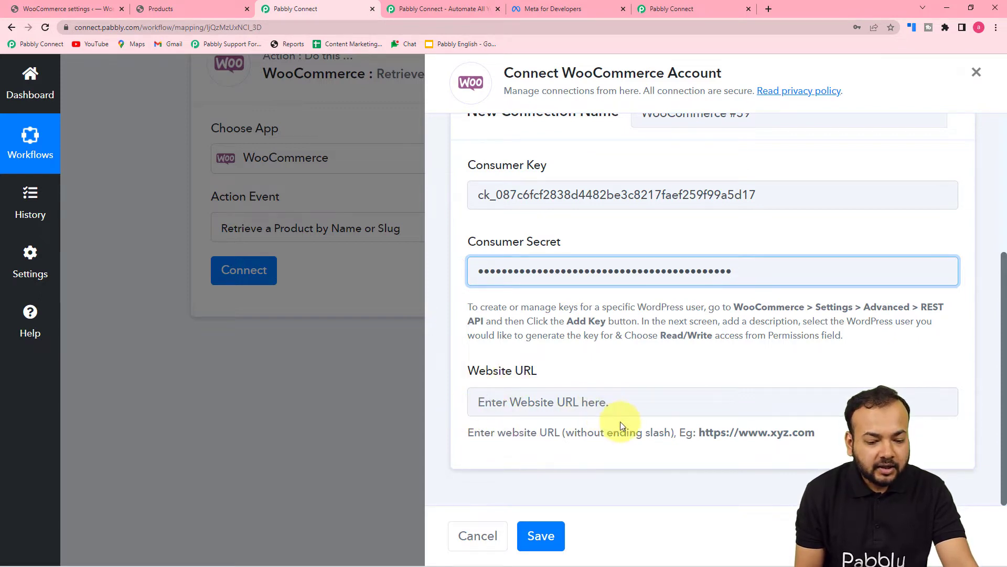
{"action": "left_click", "coordinate": [78, 9]}
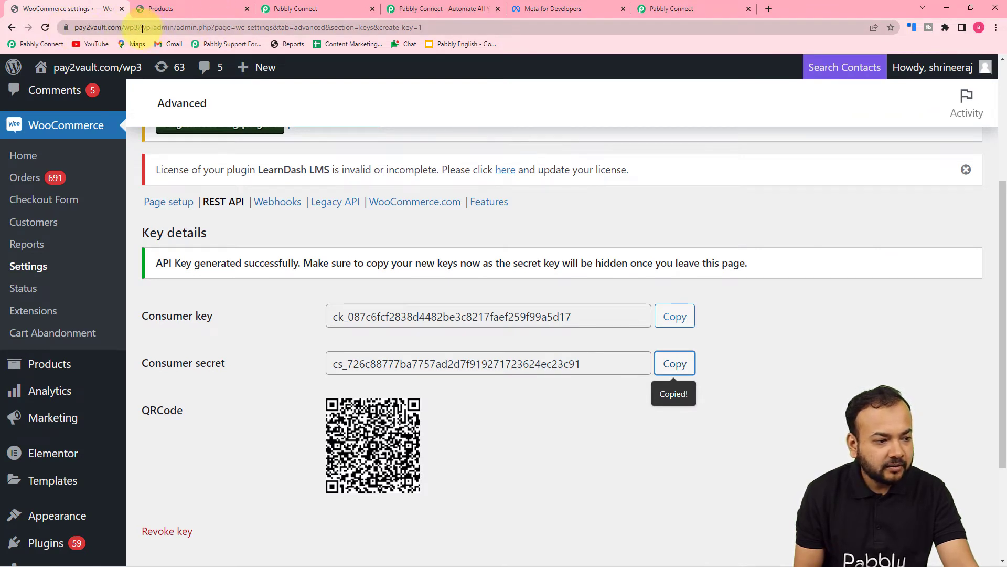
{"action": "left_click", "coordinate": [143, 29]}
{"action": "left_click", "coordinate": [165, 28]}
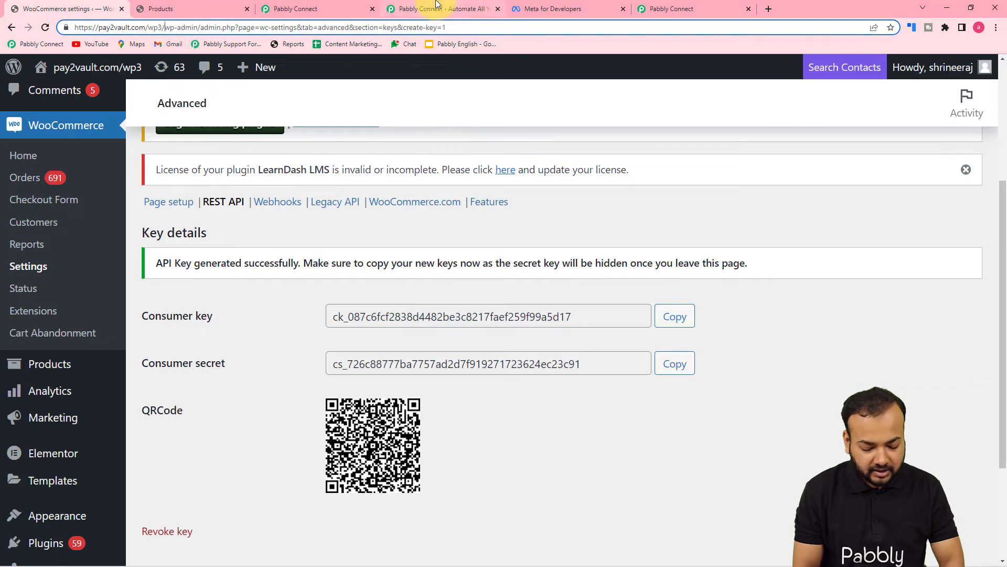
{"action": "key", "text": "shift+Left"}
{"action": "key", "text": "shift+Left"}
{"action": "key", "text": "shift+Left"}
{"action": "key", "text": "shift+Left"}
{"action": "key", "text": "shift+Left"}
{"action": "key", "text": "shift+Left"}
{"action": "key", "text": "shift+Left"}
{"action": "key", "text": "shift+Left"}
{"action": "key", "text": "shift+Left"}
{"action": "key", "text": "shift+Left"}
{"action": "key", "text": "shift+Left"}
{"action": "key", "text": "shift+Left"}
{"action": "key", "text": "shift+Left"}
{"action": "key", "text": "shift+Left"}
{"action": "key", "text": "shift+Left"}
{"action": "key", "text": "shift+Left"}
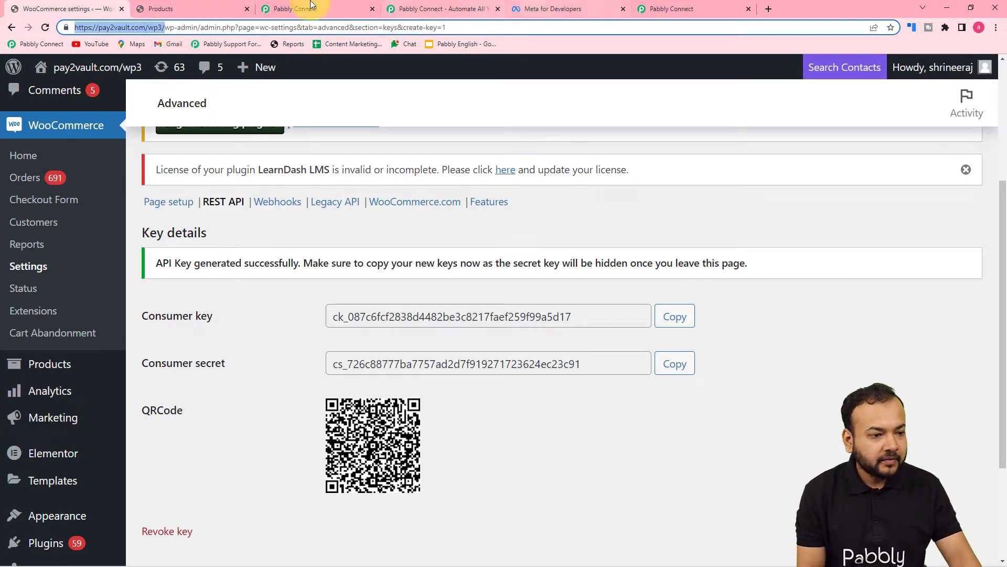
{"action": "left_click", "coordinate": [296, 9]}
{"action": "left_click", "coordinate": [517, 407]}
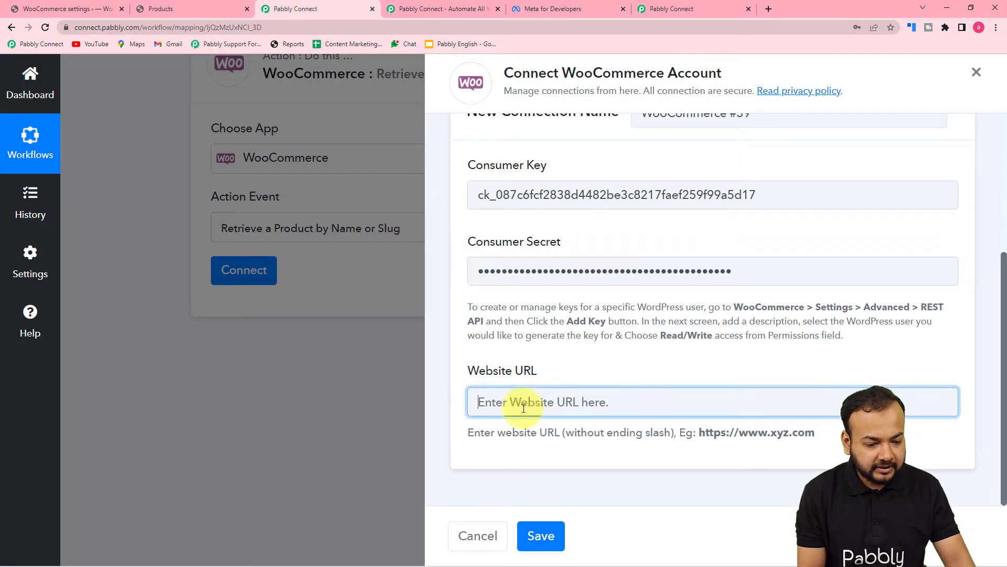
{"action": "key", "text": "ctrl+v"}
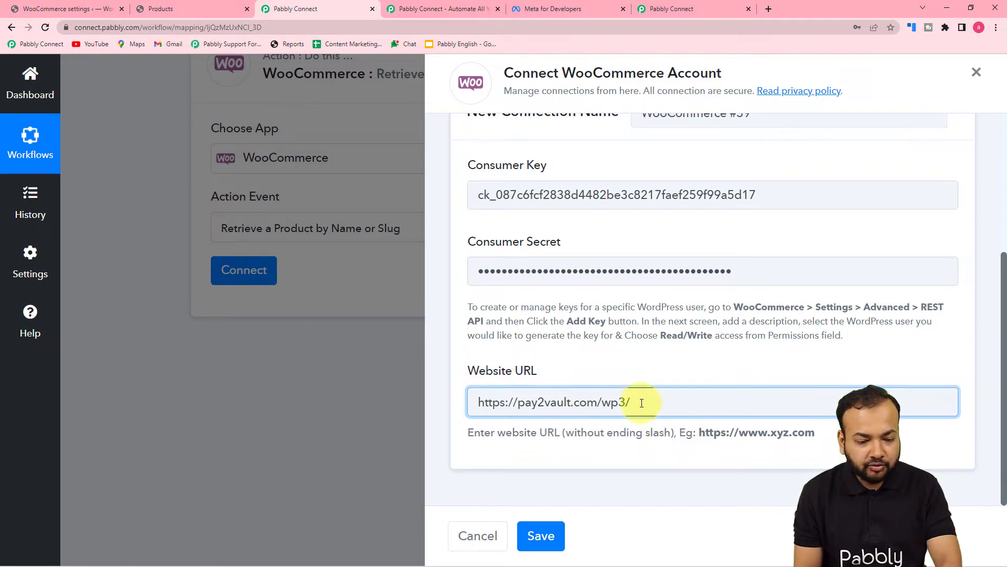
{"action": "left_click", "coordinate": [635, 462]}
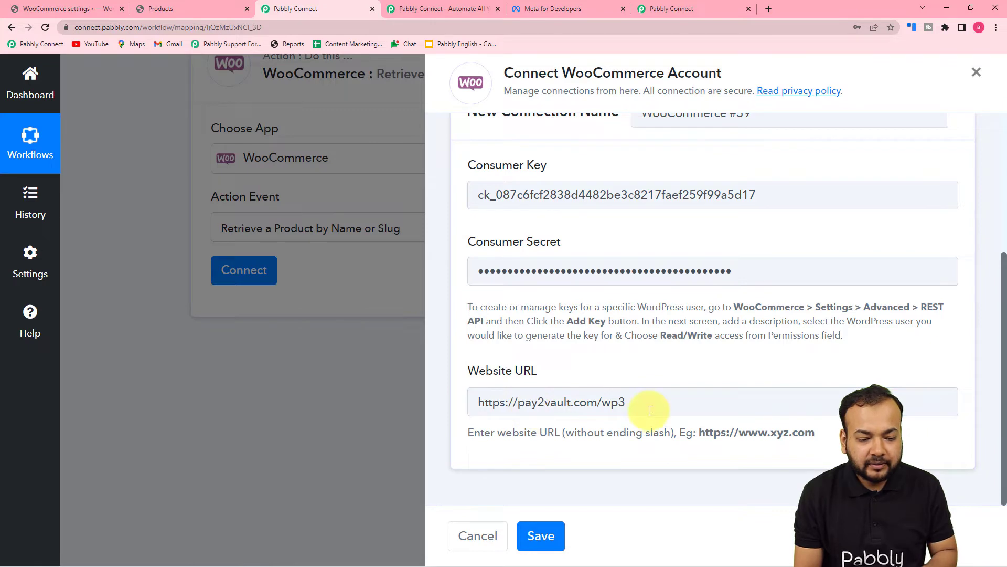
{"action": "left_click", "coordinate": [540, 535]}
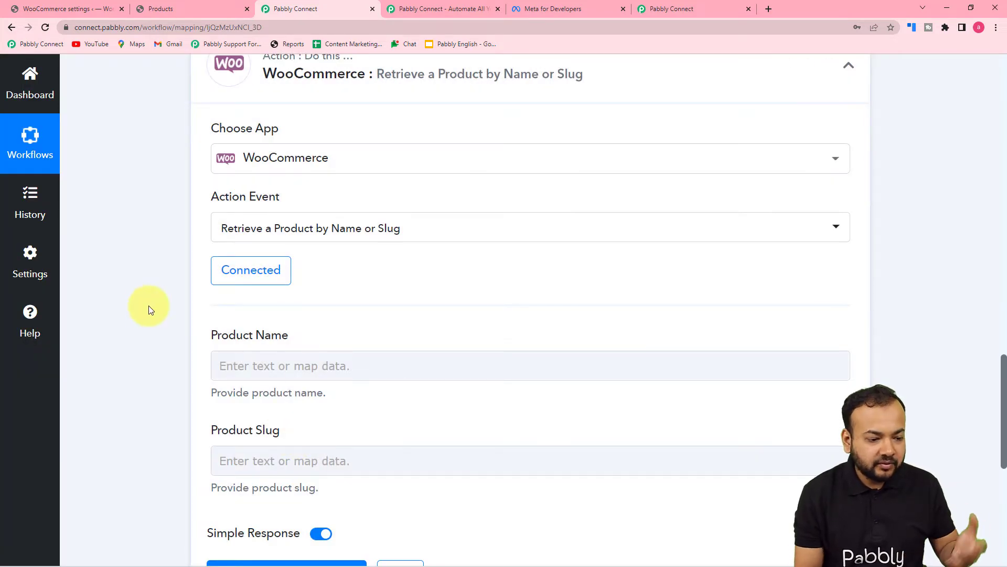
Map Product Name to the trigger's Product Names value (Iron Press) and send a test request
{"action": "scroll", "coordinate": [141, 306], "scroll_direction": "down", "scroll_amount": 2}
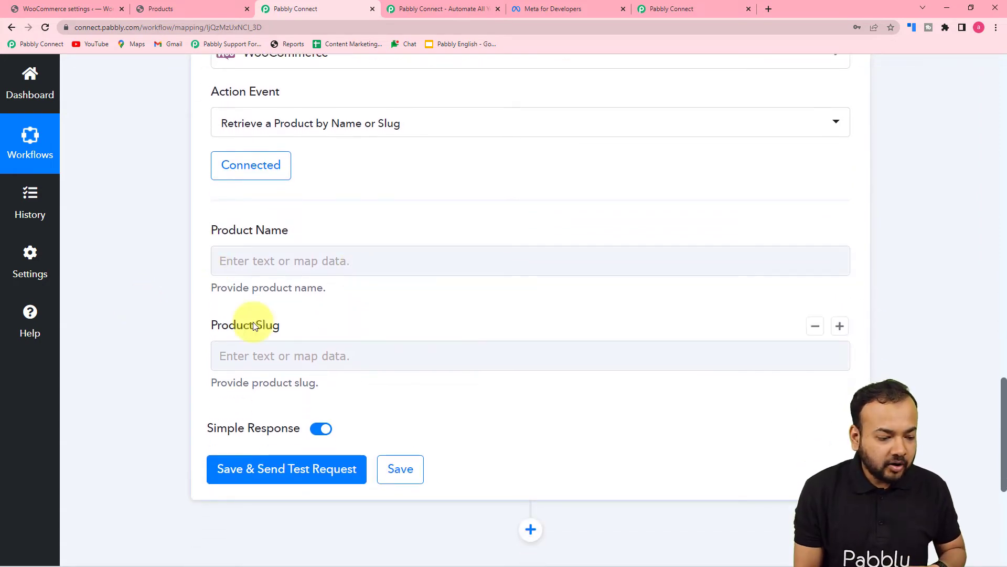
{"action": "scroll", "coordinate": [318, 346], "scroll_direction": "up", "scroll_amount": 10}
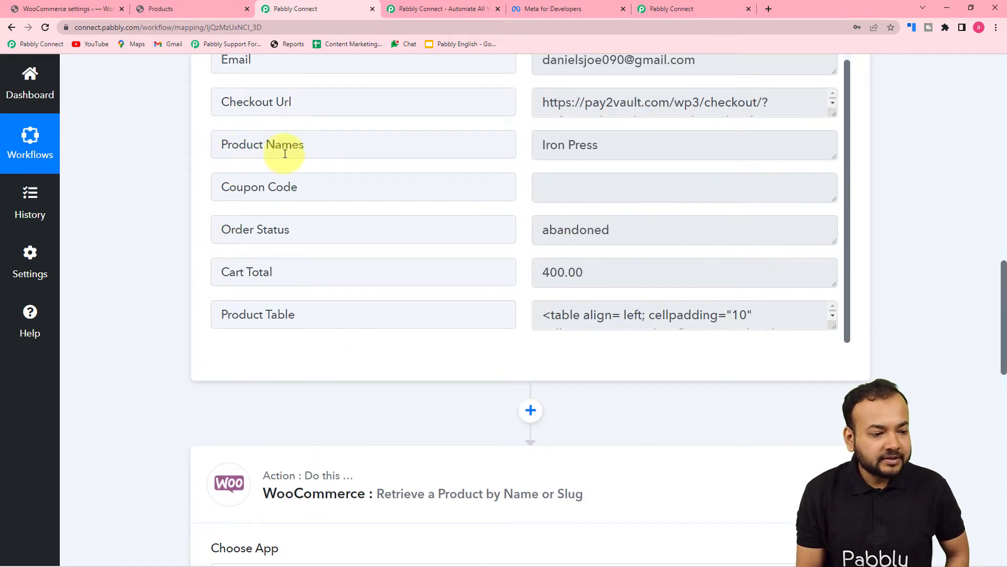
{"action": "scroll", "coordinate": [95, 249], "scroll_direction": "down", "scroll_amount": 10}
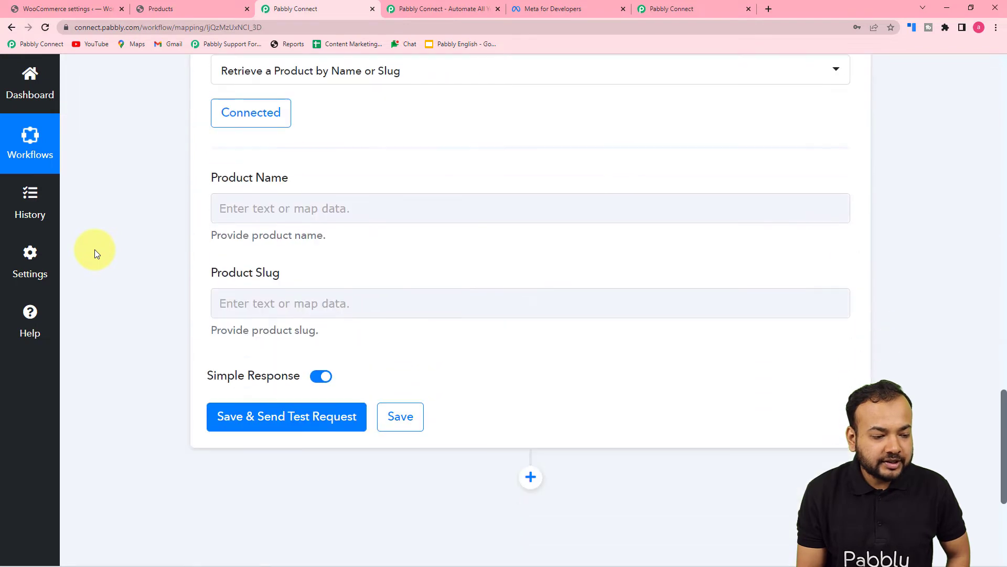
{"action": "left_click", "coordinate": [357, 209]}
{"action": "scroll", "coordinate": [321, 259], "scroll_direction": "down", "scroll_amount": 1}
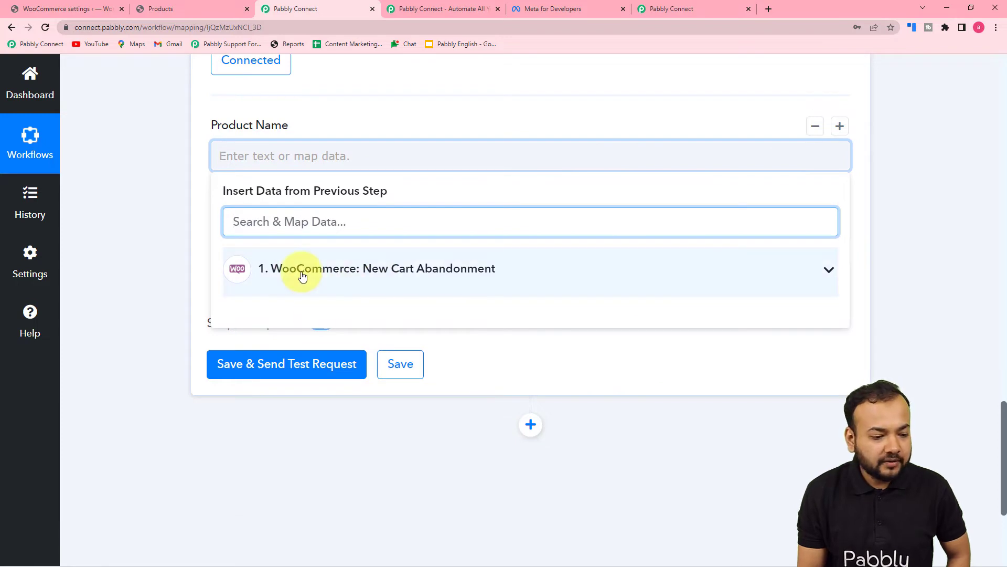
{"action": "left_click", "coordinate": [299, 274]}
{"action": "scroll", "coordinate": [310, 420], "scroll_direction": "down", "scroll_amount": 3}
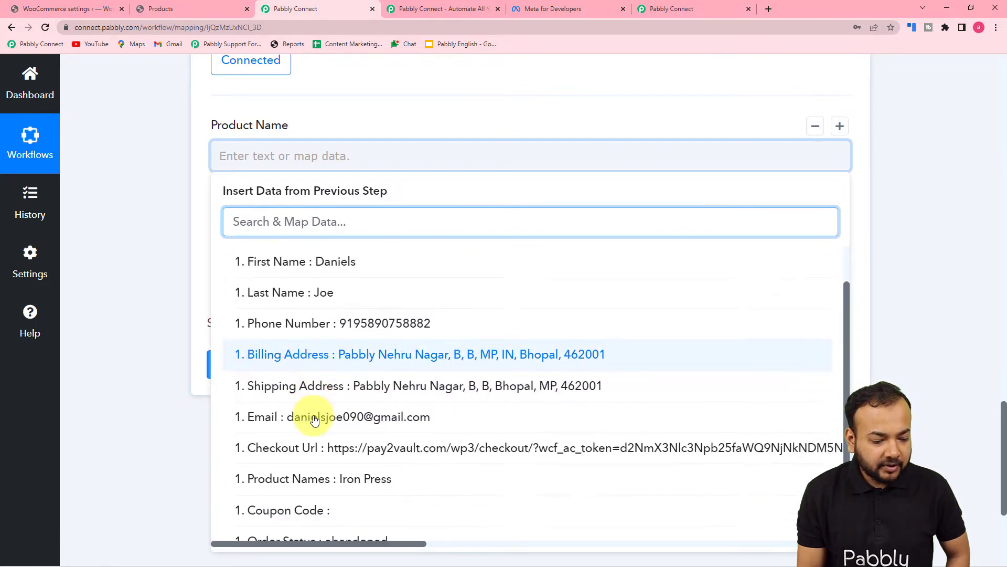
{"action": "left_click", "coordinate": [315, 425]}
{"action": "left_click", "coordinate": [158, 322]}
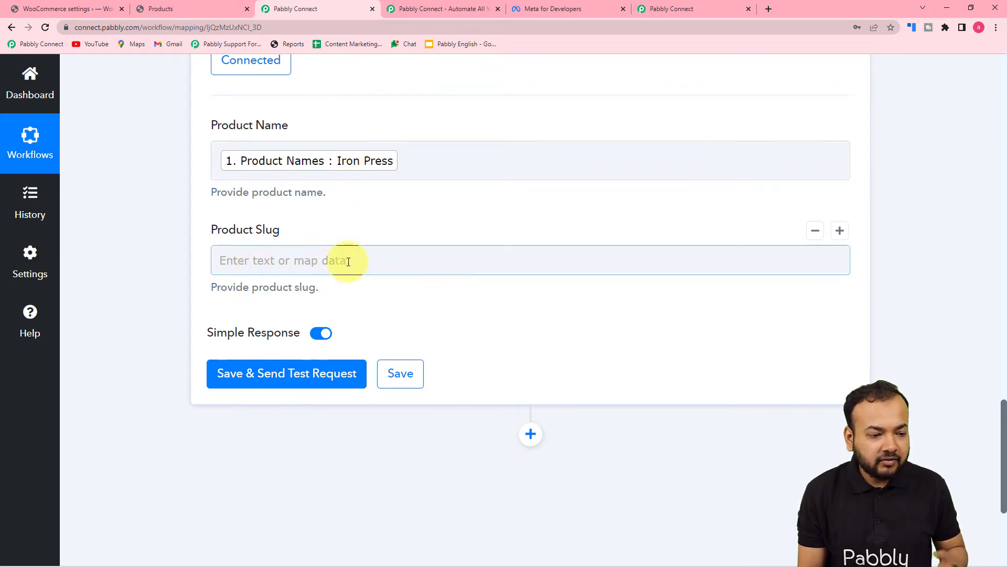
{"action": "scroll", "coordinate": [346, 263], "scroll_direction": "down", "scroll_amount": 1}
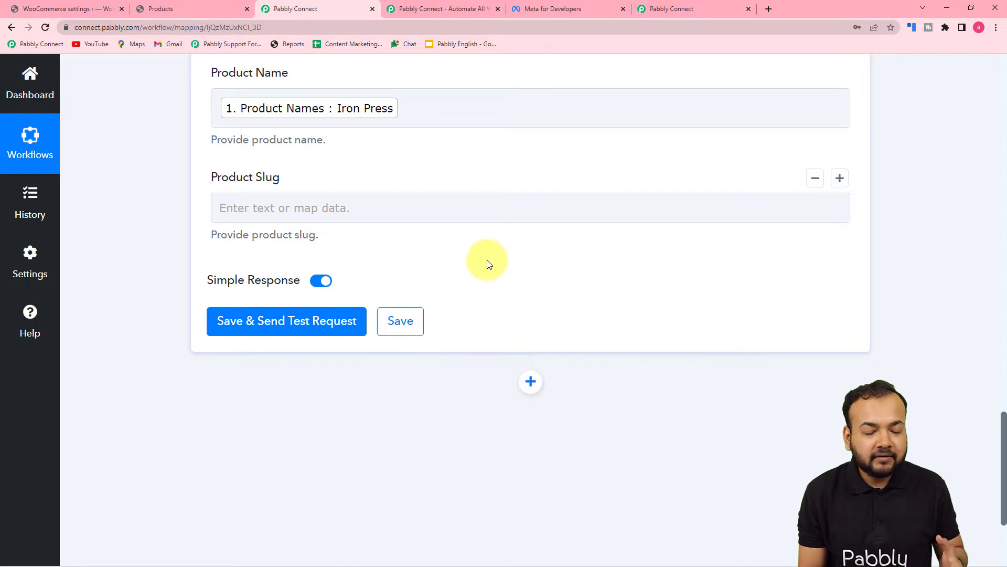
{"action": "scroll", "coordinate": [487, 260], "scroll_direction": "up", "scroll_amount": 1}
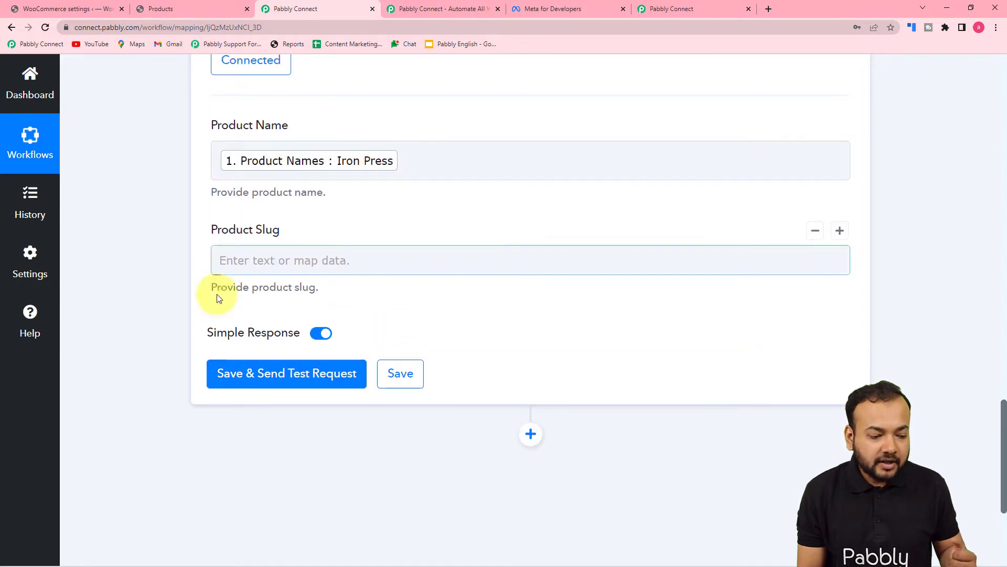
{"action": "left_click", "coordinate": [234, 375]}
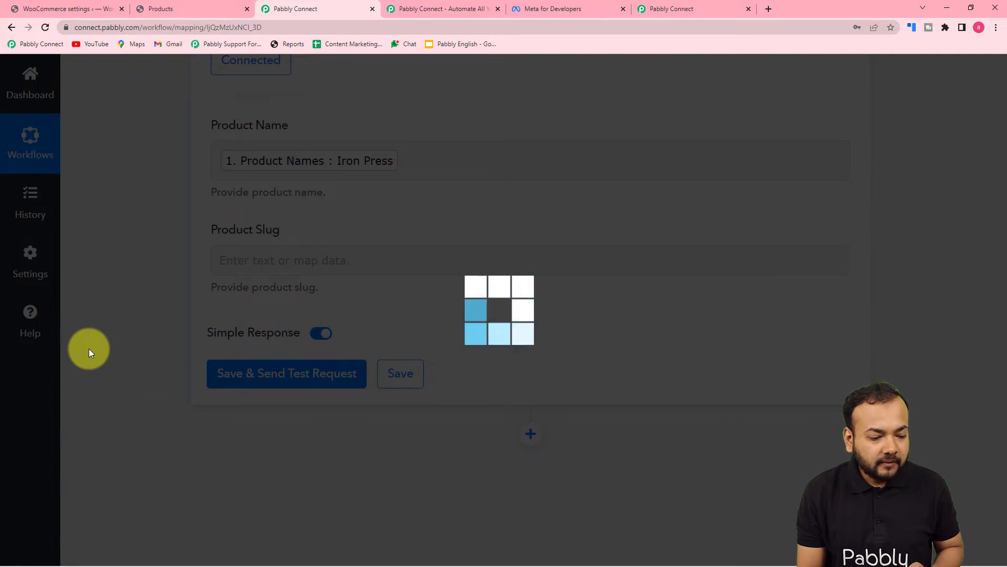
Scroll through the returned Iron Press record: price 400, SKU 14, Total Sales 27
{"action": "scroll", "coordinate": [89, 348], "scroll_direction": "down", "scroll_amount": 5}
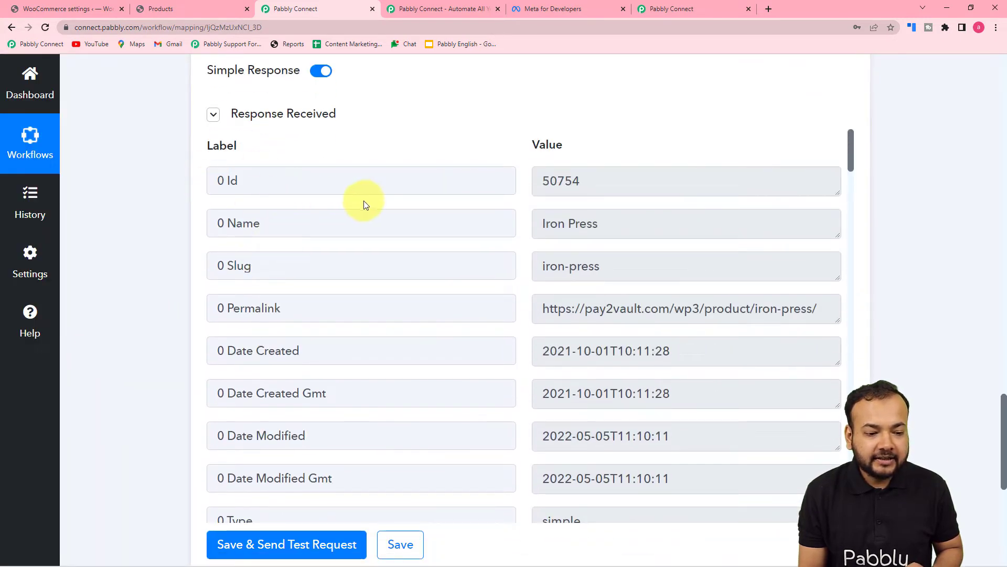
{"action": "scroll", "coordinate": [271, 285], "scroll_direction": "down", "scroll_amount": 2}
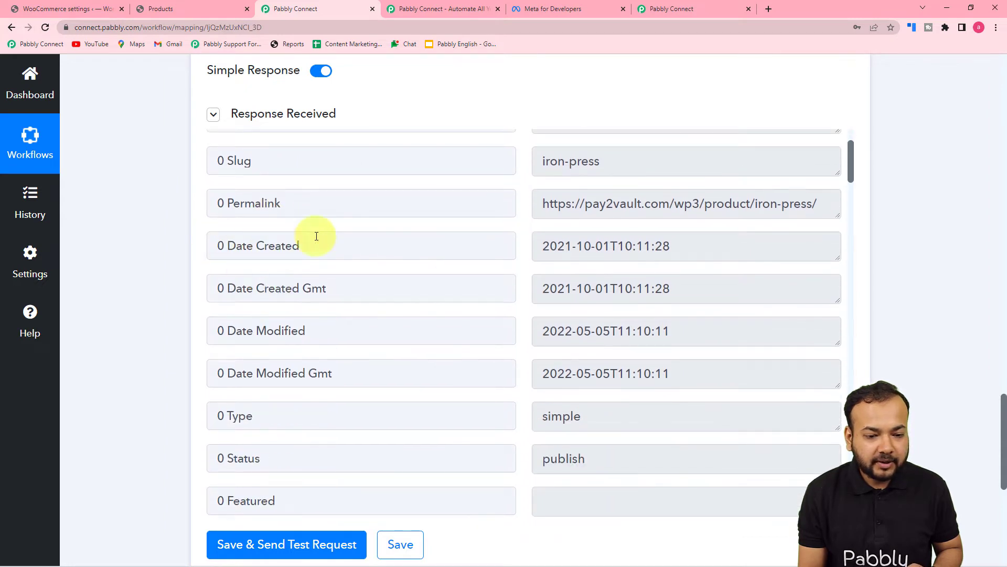
{"action": "scroll", "coordinate": [484, 274], "scroll_direction": "down", "scroll_amount": 10}
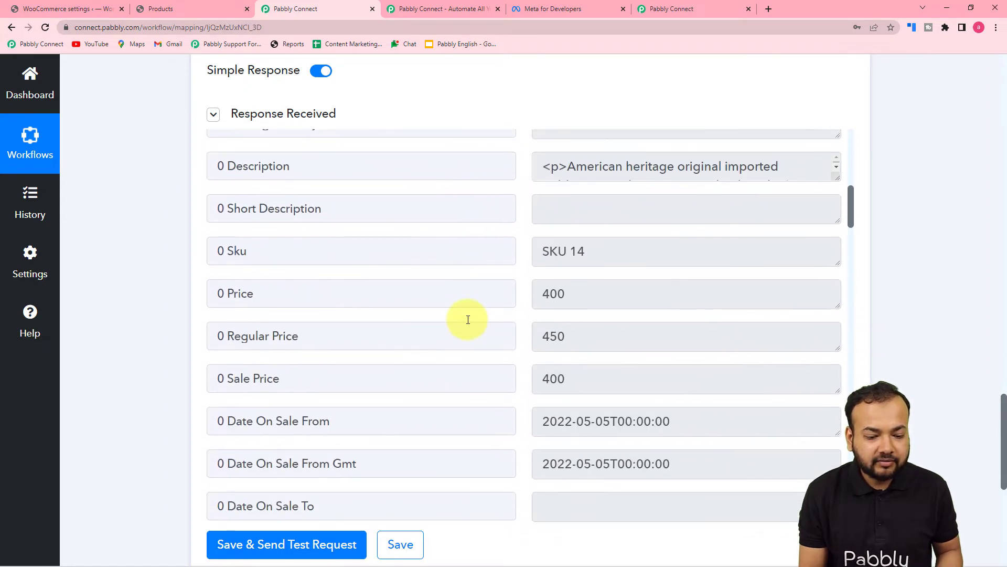
{"action": "scroll", "coordinate": [467, 319], "scroll_direction": "down", "scroll_amount": 11}
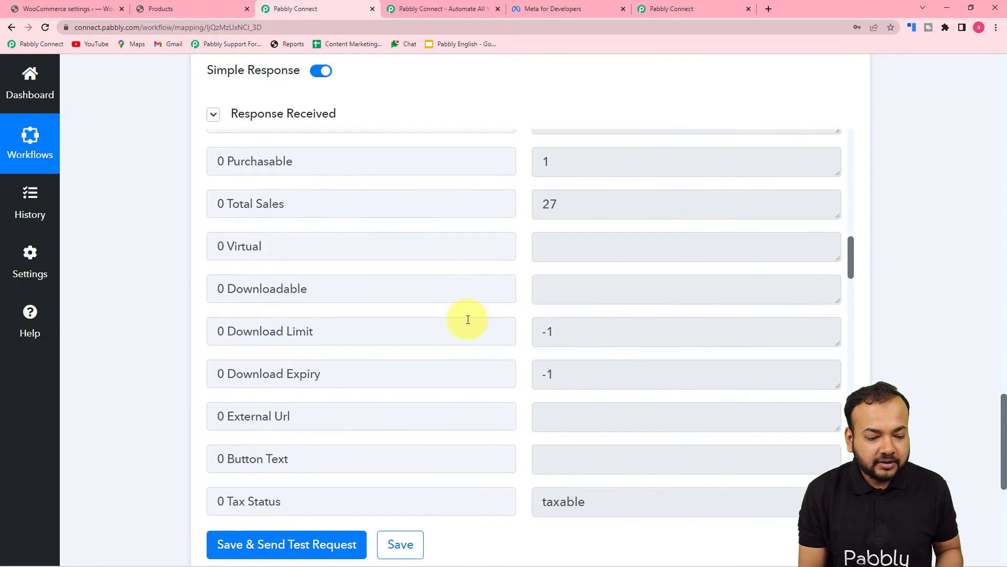
{"action": "scroll", "coordinate": [468, 319], "scroll_direction": "down", "scroll_amount": 7}
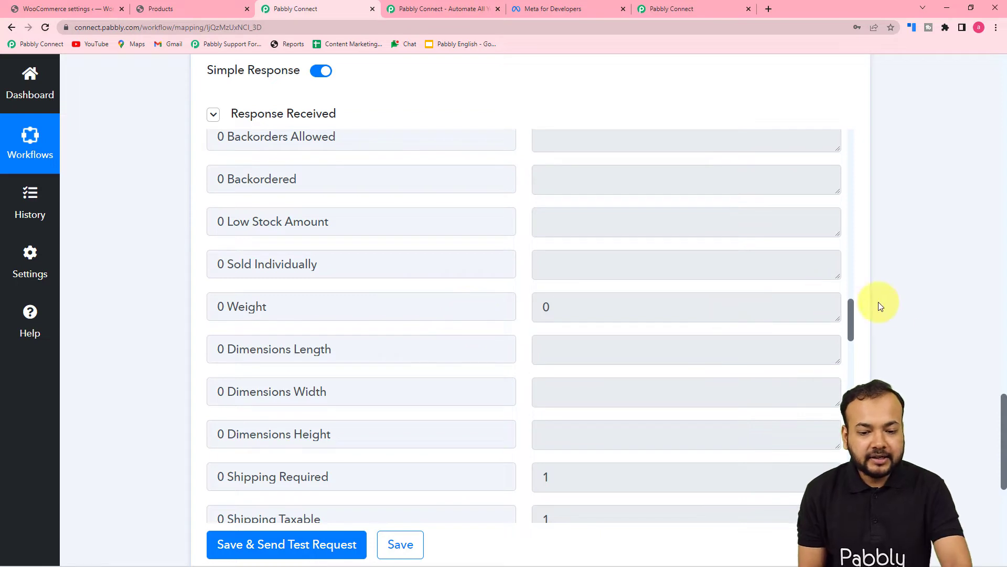
{"action": "scroll", "coordinate": [930, 305], "scroll_direction": "down", "scroll_amount": 6}
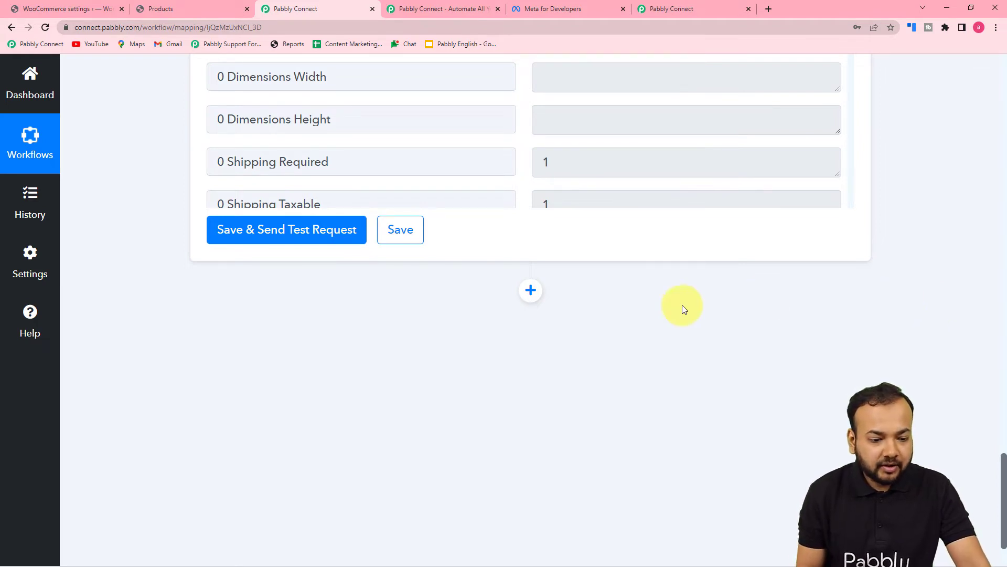
Add a Number Formatter by Pabbly step with the Spreadsheet Formulas event and connect it
{"action": "left_click", "coordinate": [530, 290]}
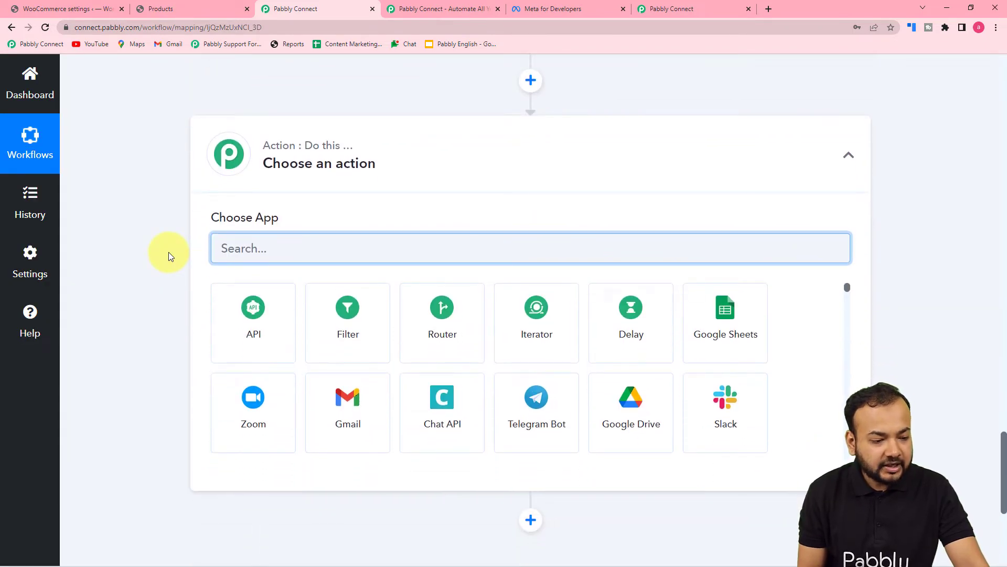
{"action": "type", "text": "num"}
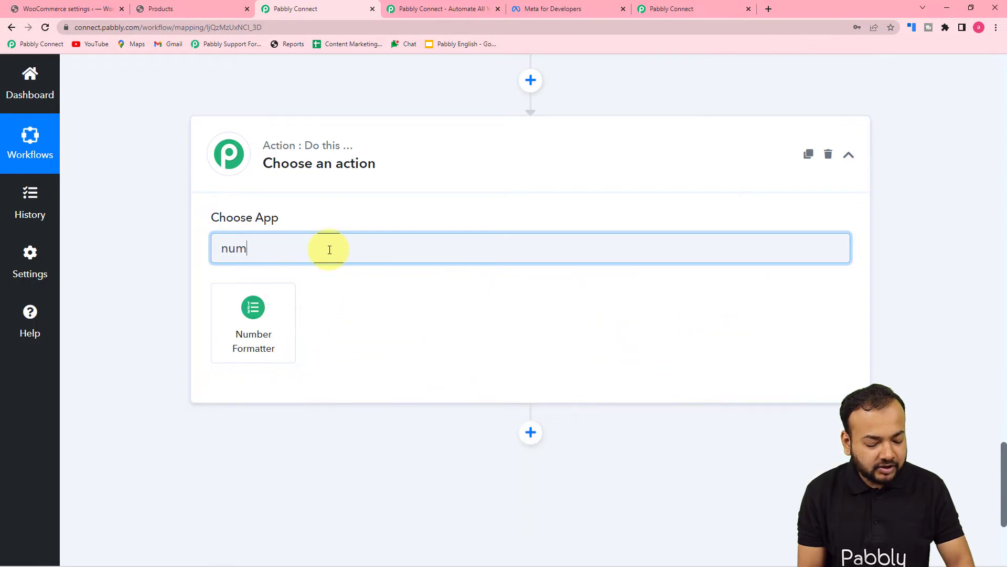
{"action": "left_click", "coordinate": [252, 335]}
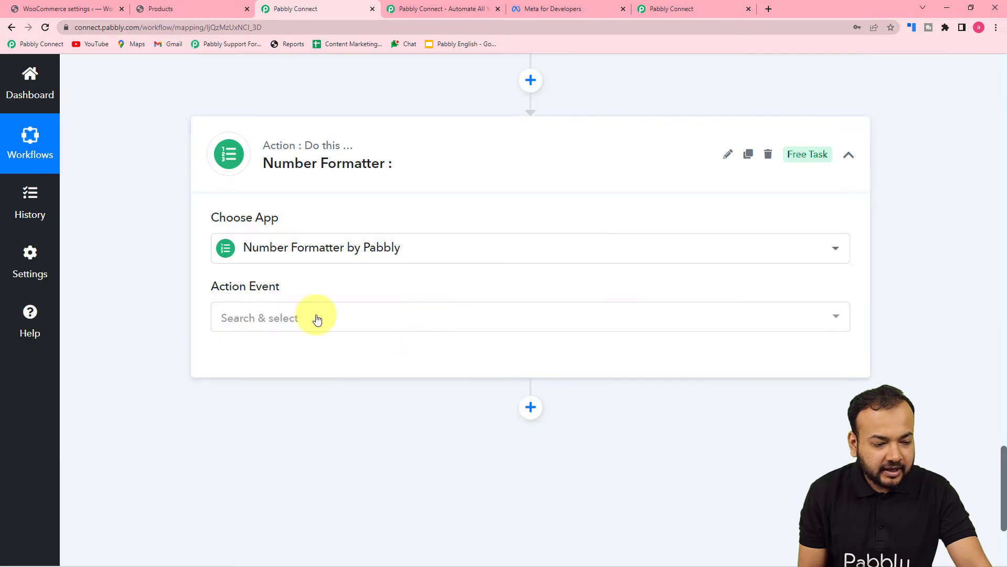
{"action": "left_click", "coordinate": [310, 316]}
{"action": "scroll", "coordinate": [304, 393], "scroll_direction": "down", "scroll_amount": 3}
{"action": "scroll", "coordinate": [302, 397], "scroll_direction": "down", "scroll_amount": 2}
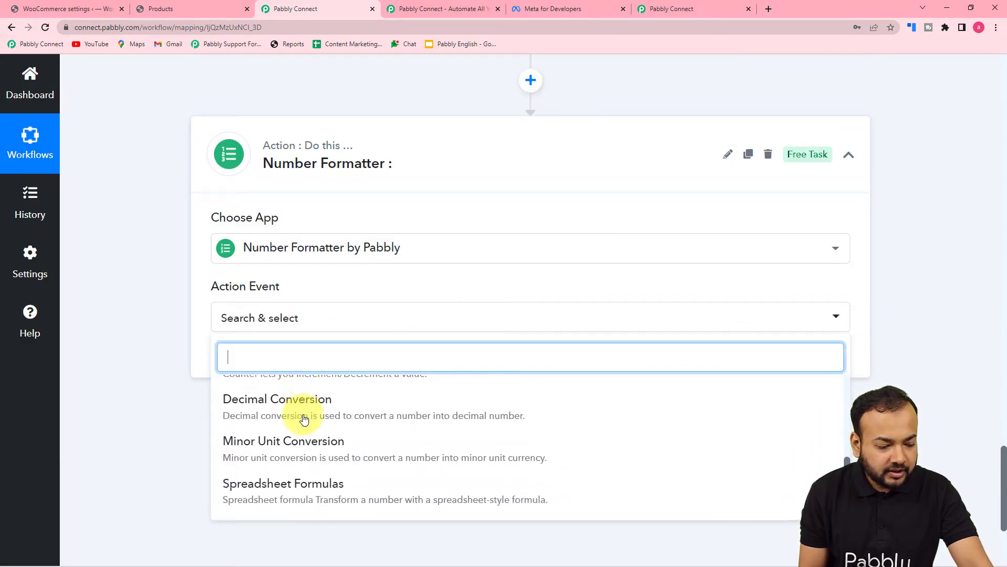
{"action": "scroll", "coordinate": [292, 453], "scroll_direction": "down", "scroll_amount": 4}
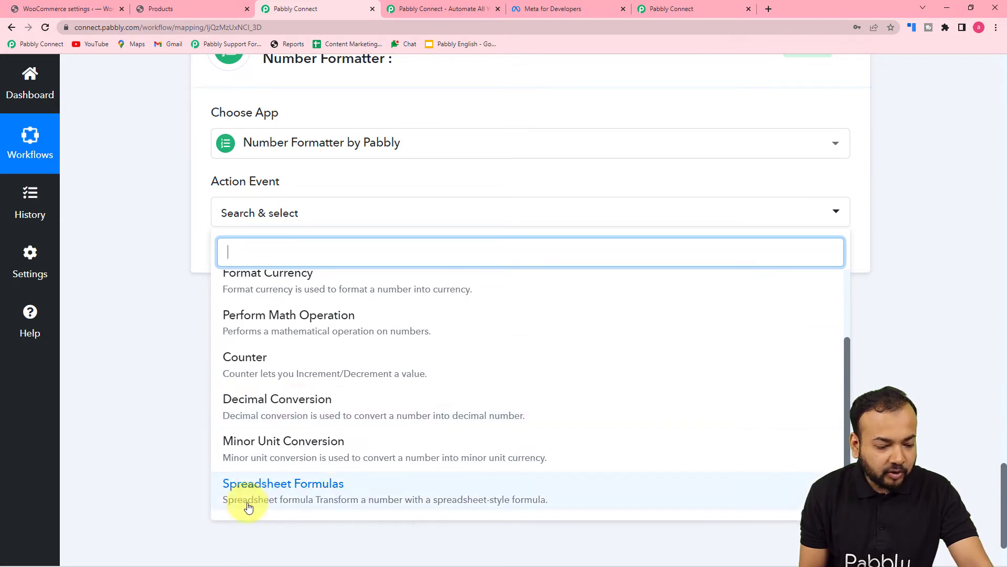
{"action": "left_click", "coordinate": [238, 485]}
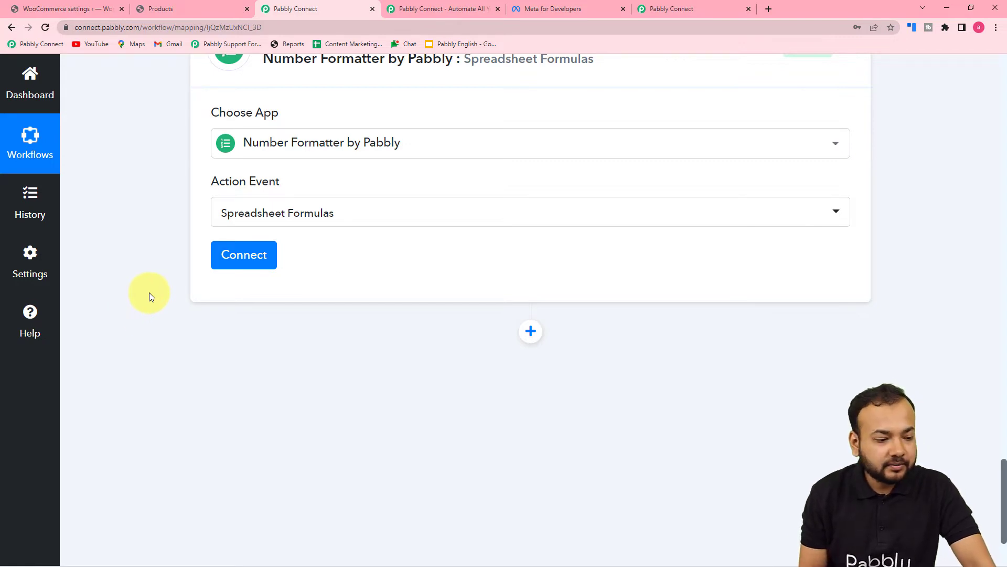
{"action": "left_click", "coordinate": [234, 255]}
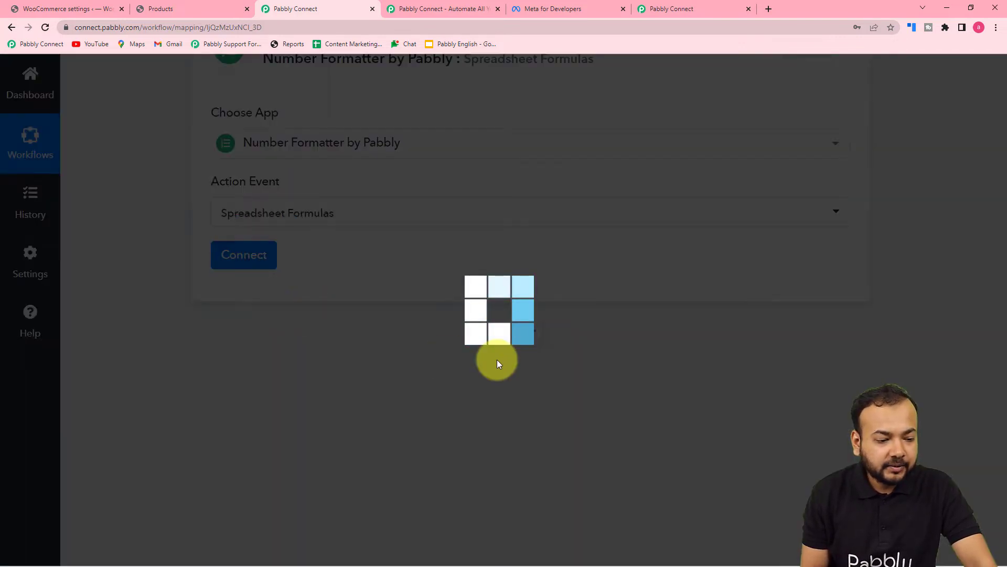
{"action": "scroll", "coordinate": [495, 360], "scroll_direction": "down", "scroll_amount": 2}
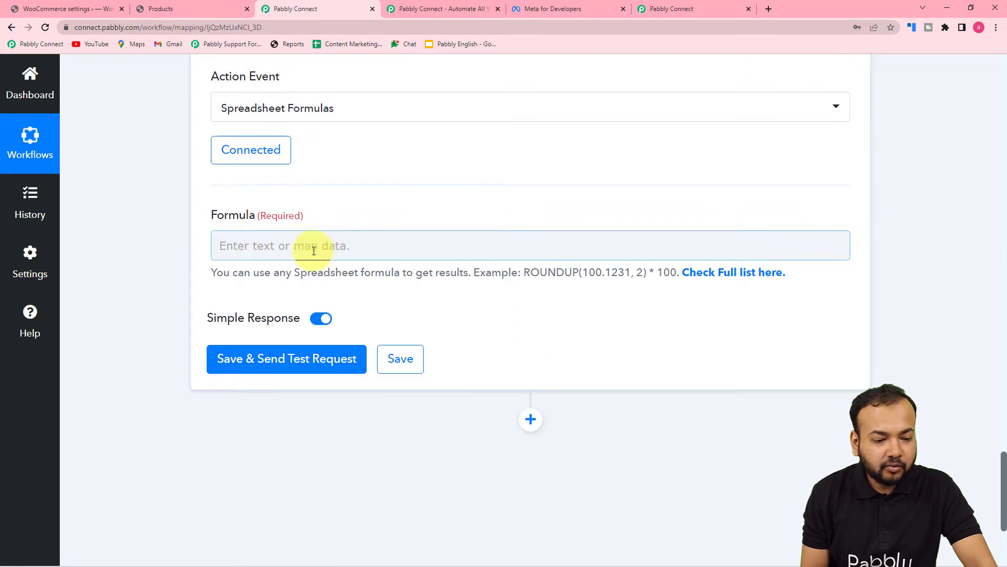
Open Pabbly's full Spreadsheet Formulas list and select the RANDBETWEEN(-1, 1) example call
{"action": "left_click", "coordinate": [719, 277]}
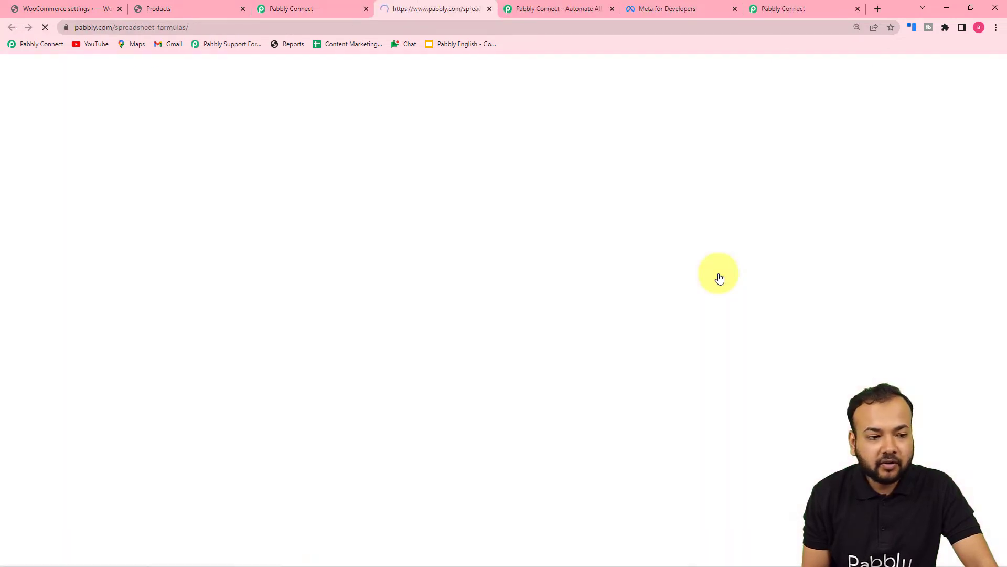
{"action": "scroll", "coordinate": [720, 277], "scroll_direction": "down", "scroll_amount": 4}
{"action": "scroll", "coordinate": [718, 276], "scroll_direction": "down", "scroll_amount": 15}
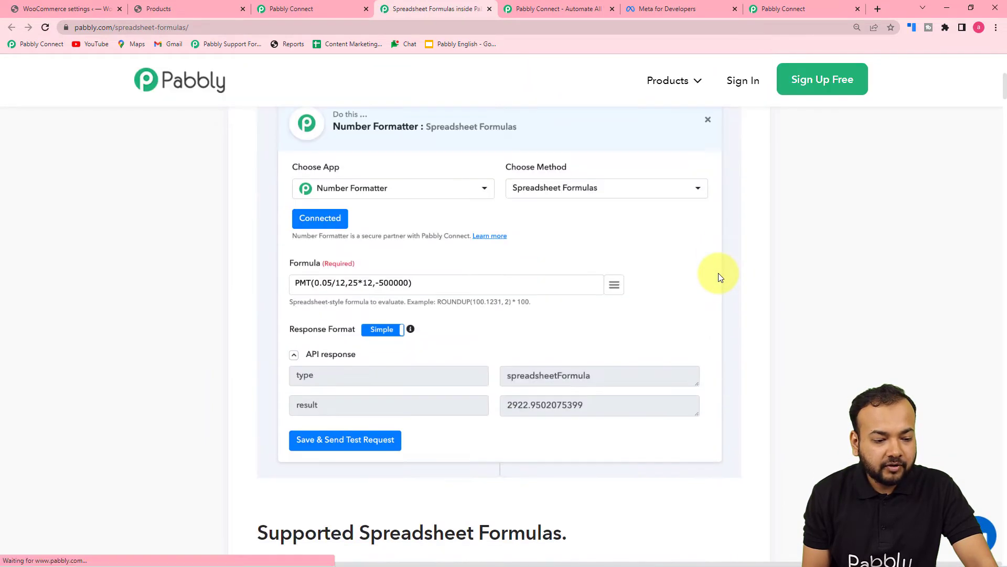
{"action": "scroll", "coordinate": [718, 277], "scroll_direction": "down", "scroll_amount": 3}
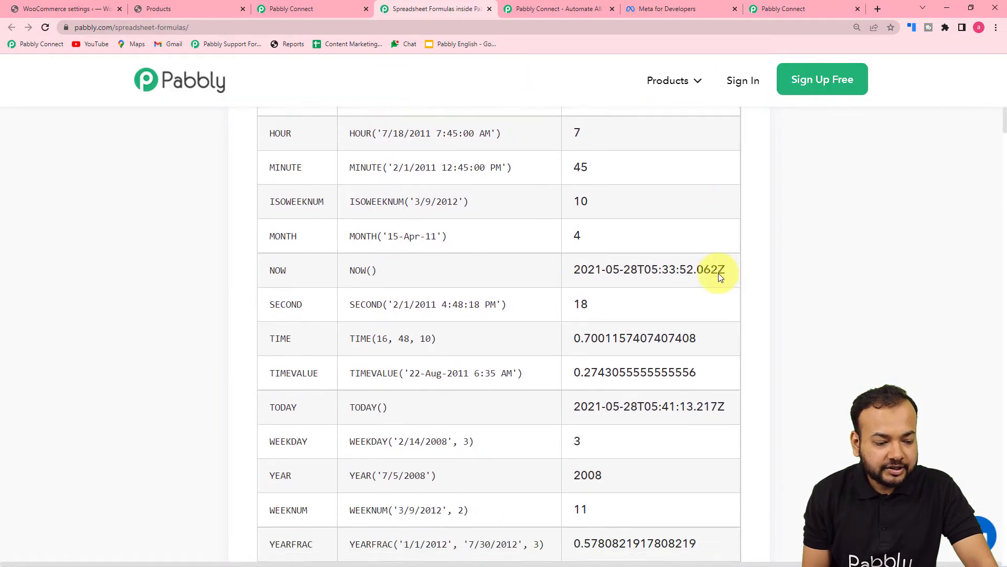
{"action": "scroll", "coordinate": [718, 277], "scroll_direction": "down", "scroll_amount": 5}
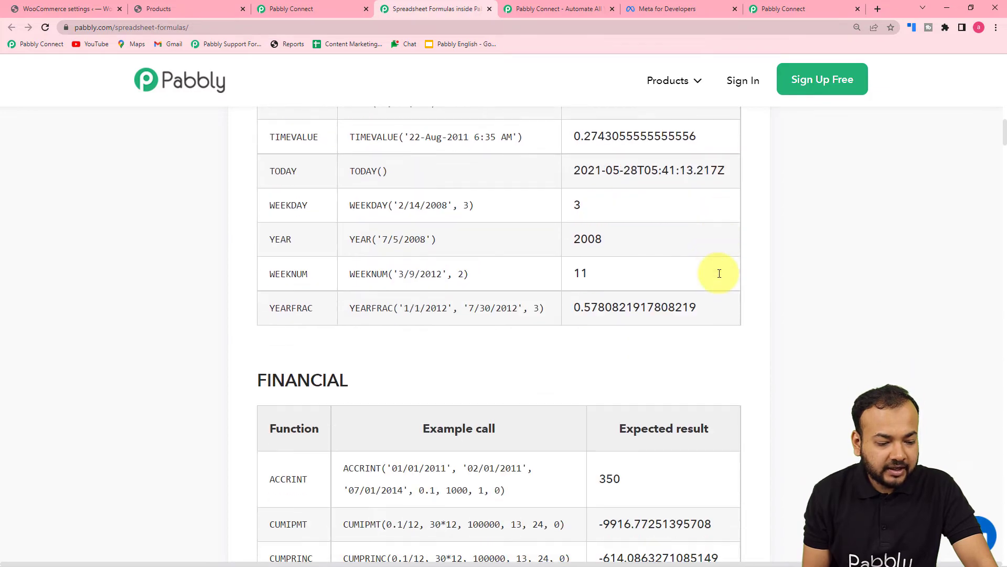
{"action": "scroll", "coordinate": [719, 277], "scroll_direction": "up", "scroll_amount": 9}
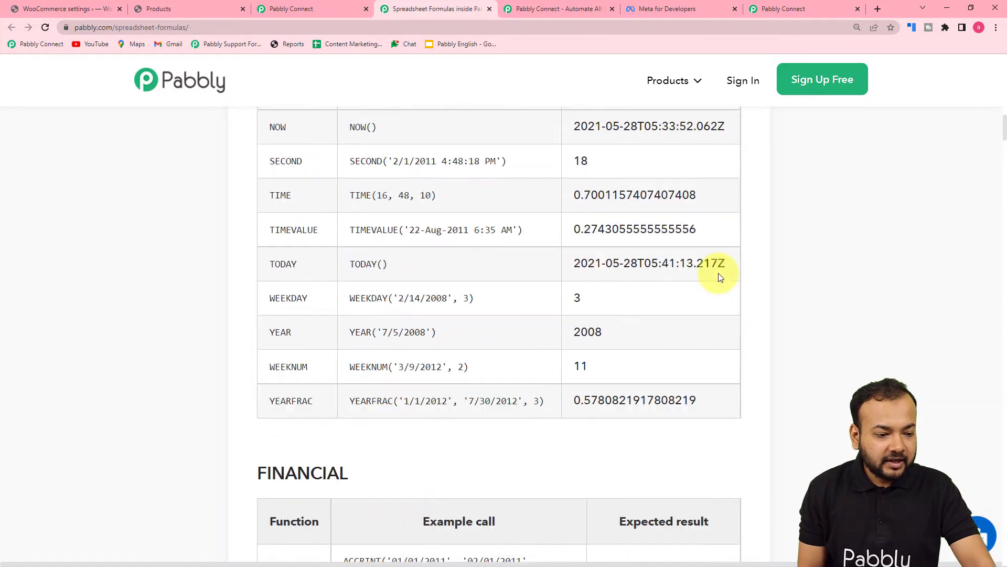
{"action": "scroll", "coordinate": [719, 273], "scroll_direction": "down", "scroll_amount": 6}
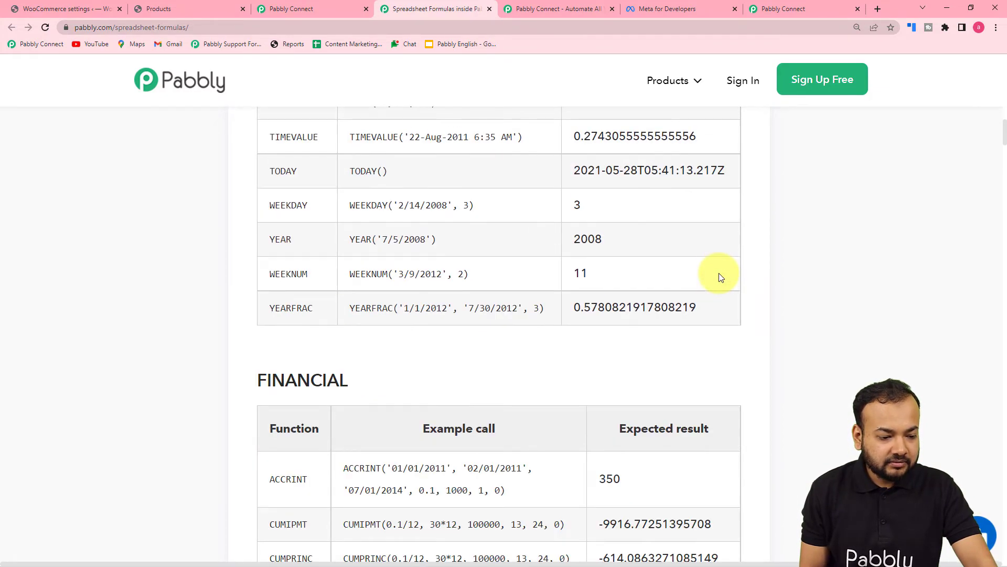
{"action": "scroll", "coordinate": [719, 273], "scroll_direction": "down", "scroll_amount": 12}
{"action": "scroll", "coordinate": [718, 273], "scroll_direction": "down", "scroll_amount": 20}
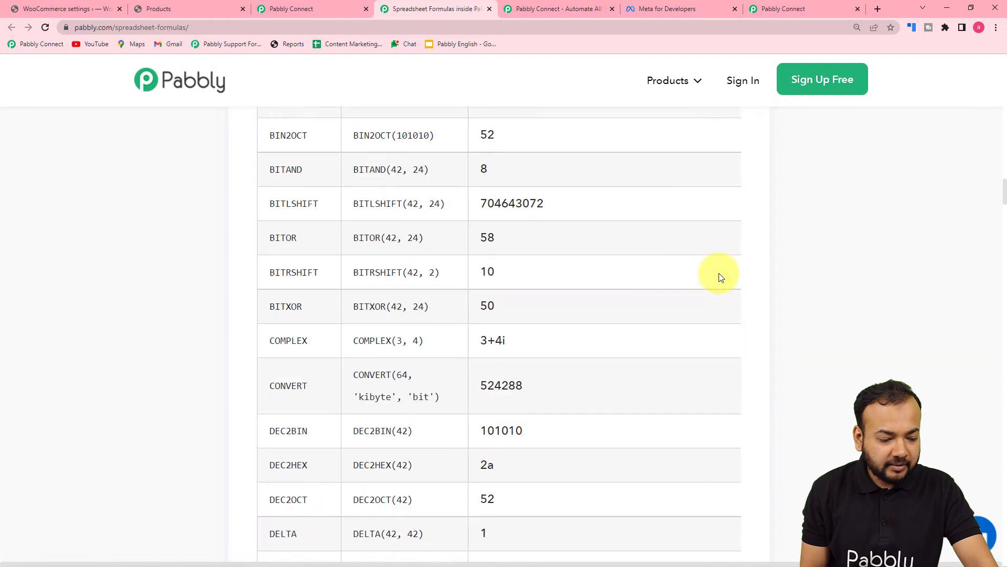
{"action": "scroll", "coordinate": [720, 273], "scroll_direction": "down", "scroll_amount": 20}
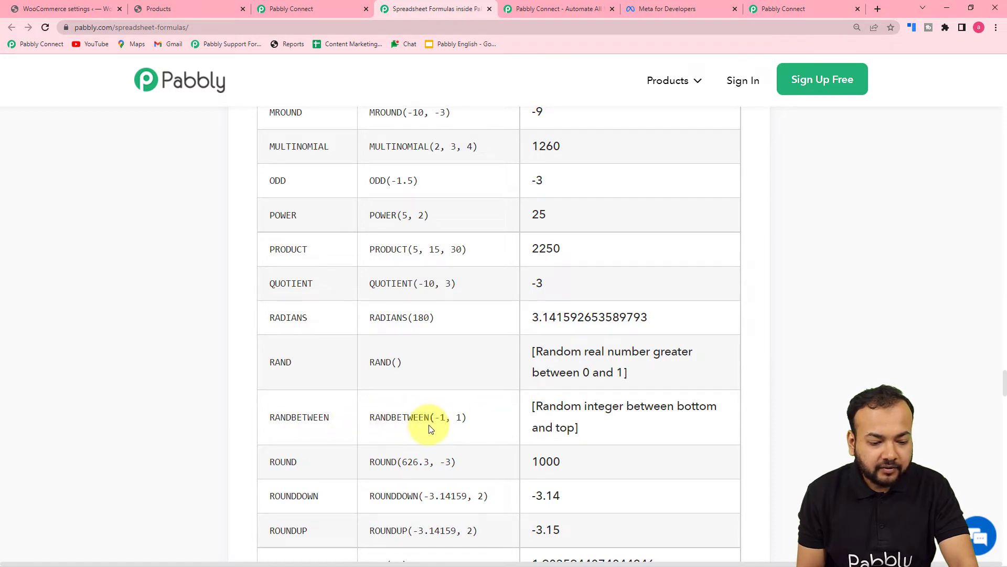
{"action": "left_click_drag", "start_coordinate": [371, 418], "coordinate": [462, 418]}
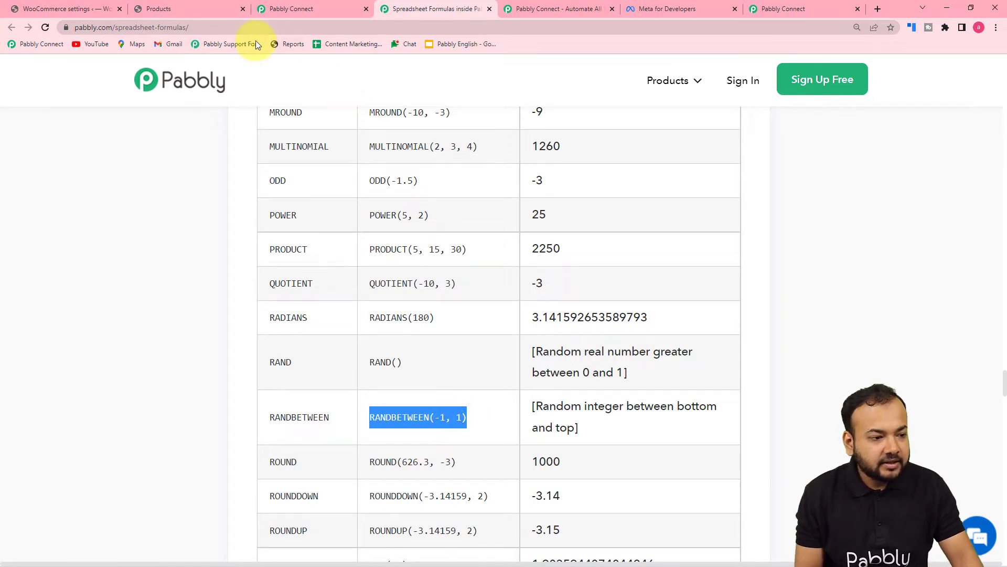
Paste the RANDBETWEEN formula into the Number Formatter's Formula field and change it to RANDBETWEEN(100, 999)
{"action": "left_click", "coordinate": [297, 7]}
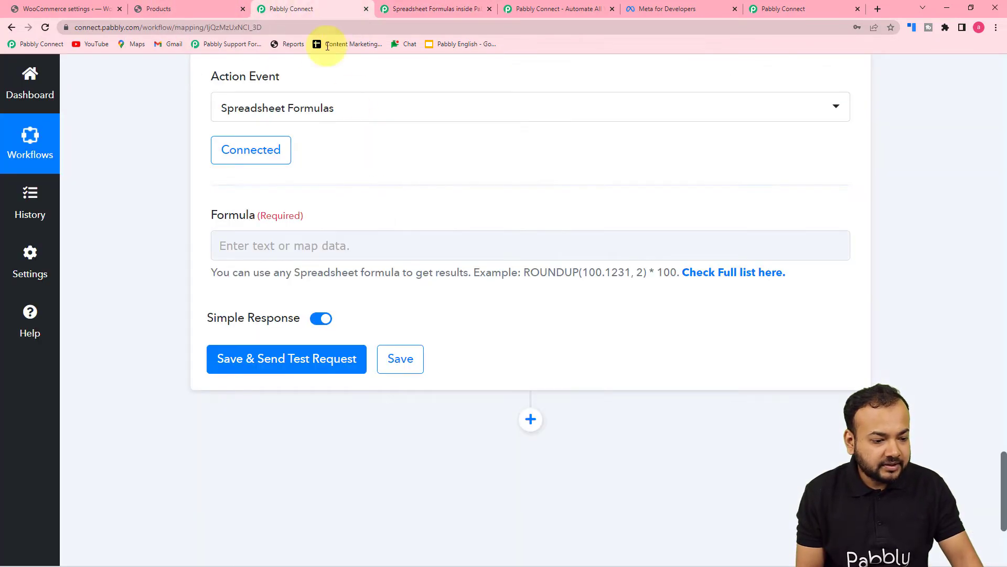
{"action": "left_click", "coordinate": [290, 239]}
{"action": "type", "text": "RANDBETWEEN(-1, 1)"}
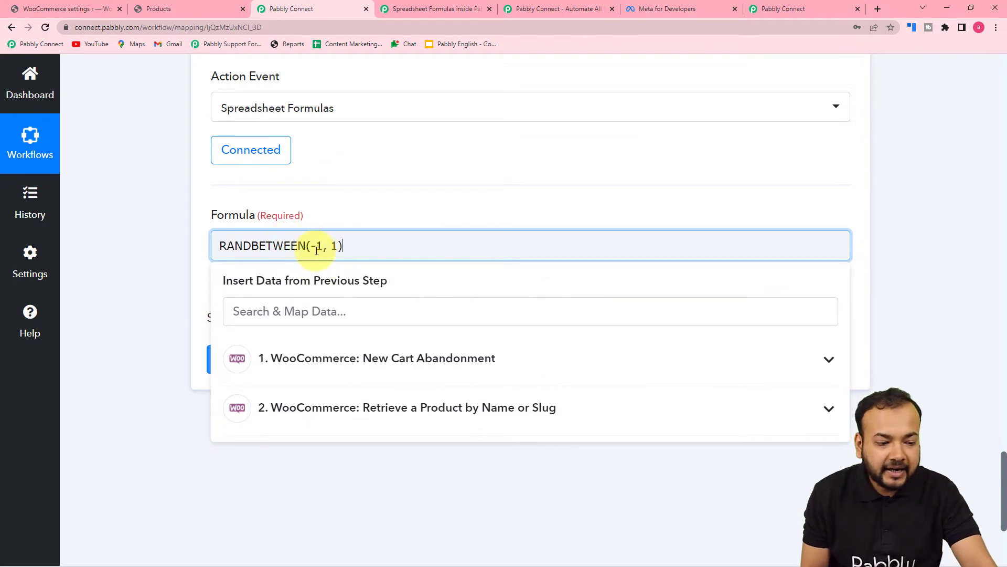
{"action": "left_click", "coordinate": [353, 207]}
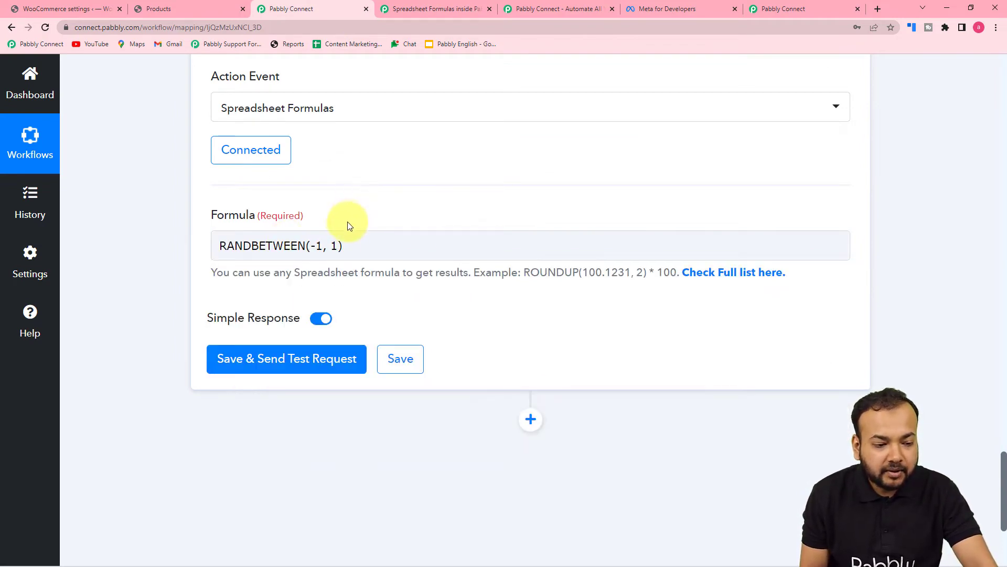
{"action": "left_click", "coordinate": [322, 248]}
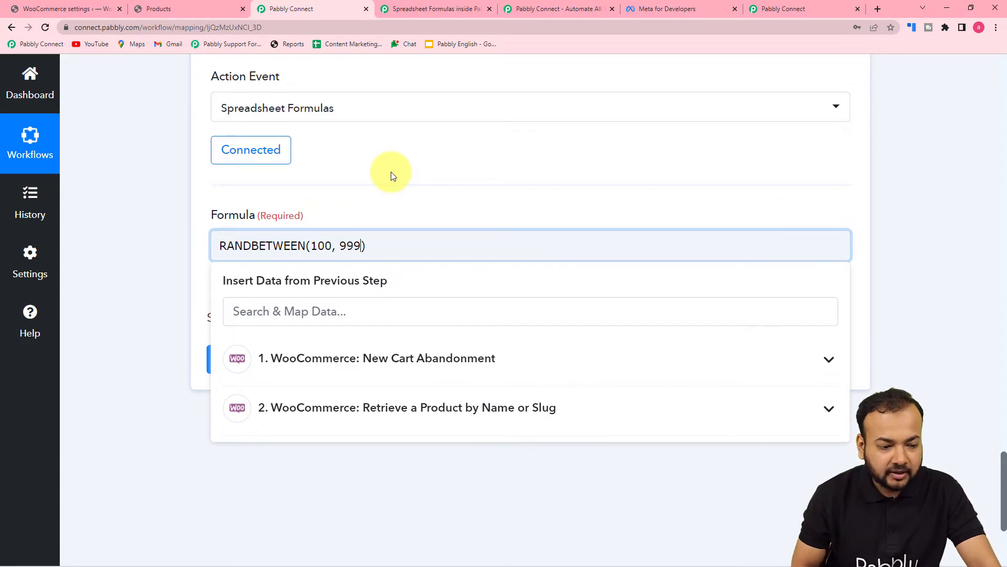
{"action": "left_click", "coordinate": [126, 227]}
{"action": "scroll", "coordinate": [126, 227], "scroll_direction": "down", "scroll_amount": 1}
Save and test the Number Formatter step, which returns a Result of 342
{"action": "left_click", "coordinate": [219, 254]}
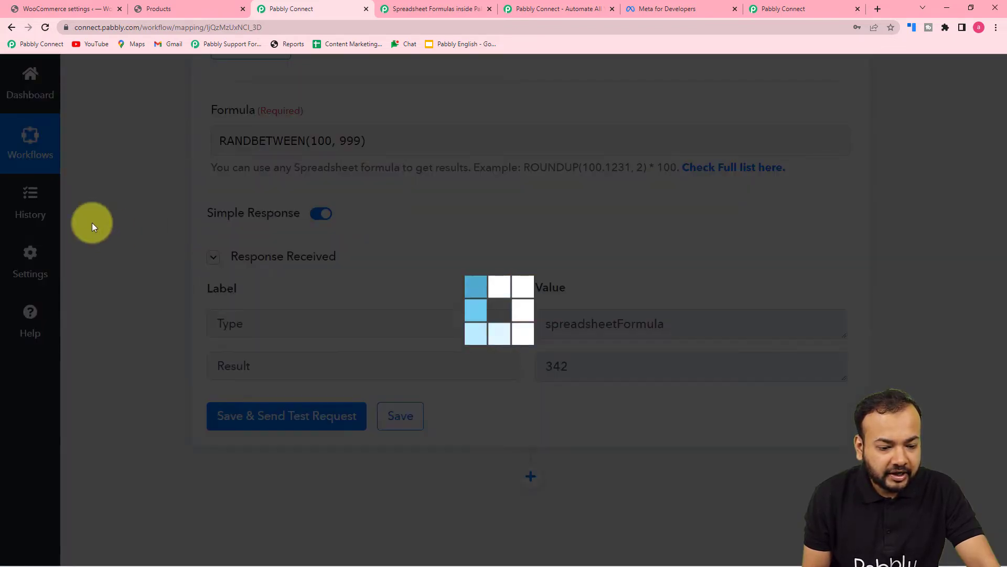
{"action": "scroll", "coordinate": [93, 223], "scroll_direction": "down", "scroll_amount": 2}
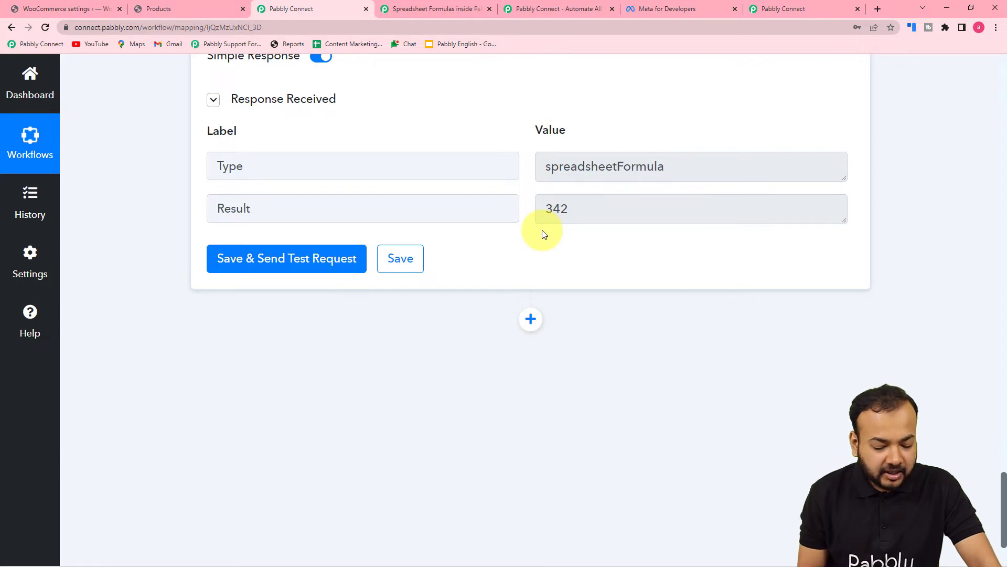
{"action": "scroll", "coordinate": [544, 234], "scroll_direction": "down", "scroll_amount": 1}
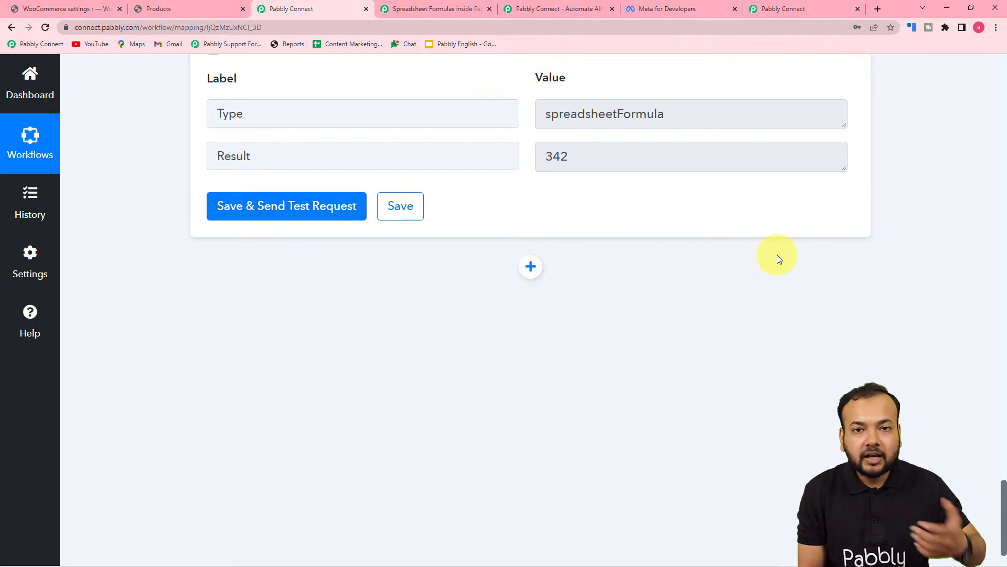
{"action": "left_click", "coordinate": [530, 266]}
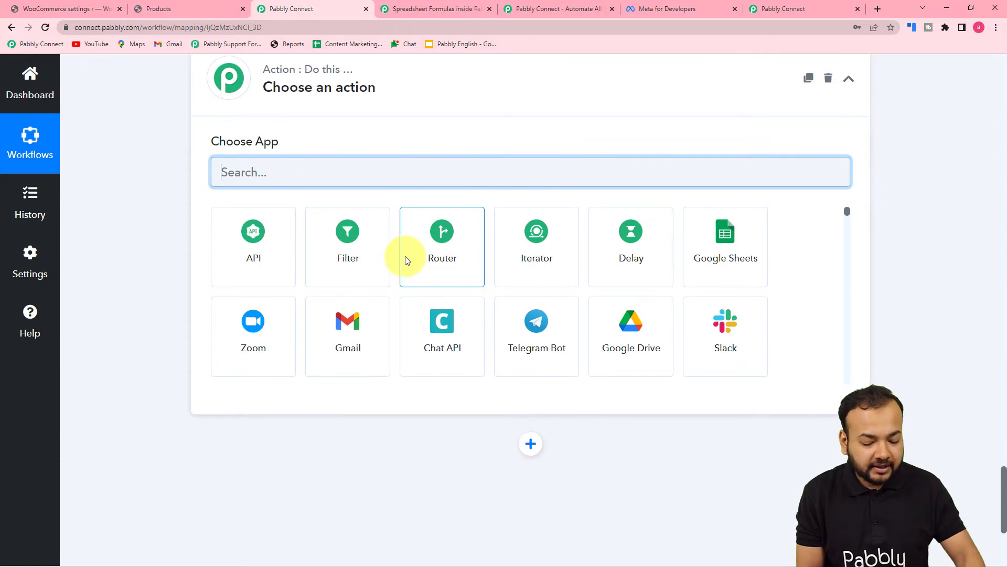
Add a Date/Time Formatter step with the Modify Current Date event and connect it
{"action": "type", "text": "dat"}
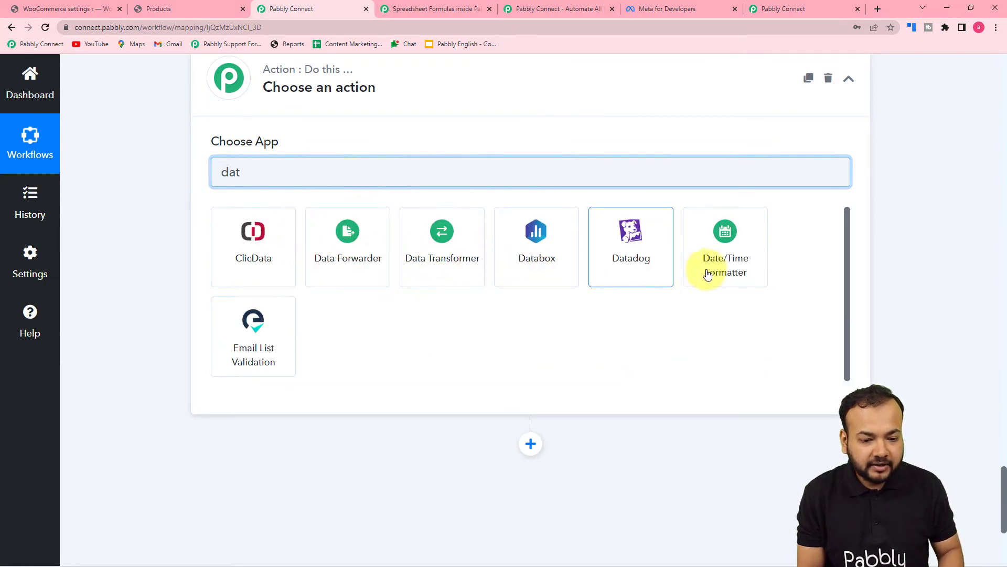
{"action": "left_click", "coordinate": [730, 272]}
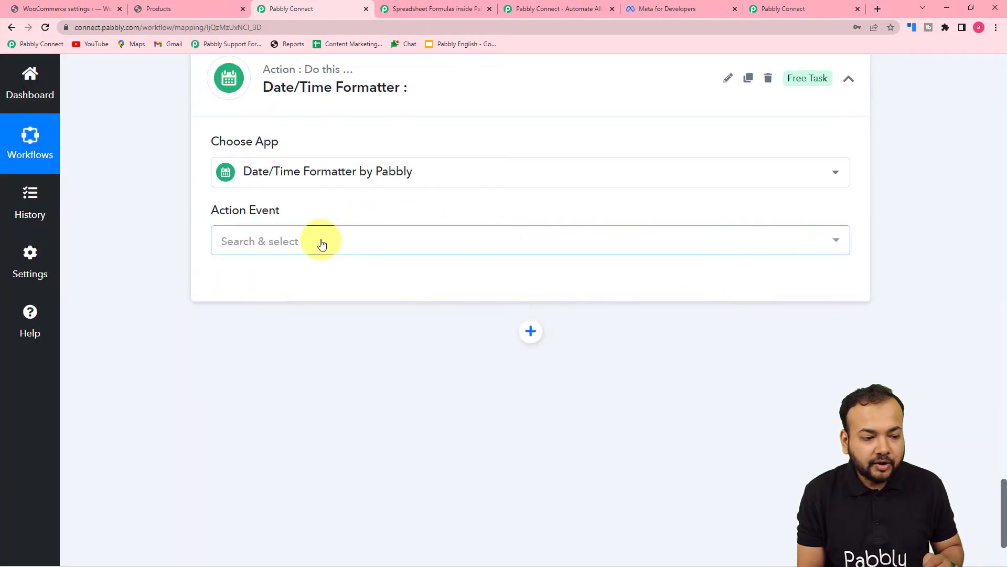
{"action": "left_click", "coordinate": [322, 245]}
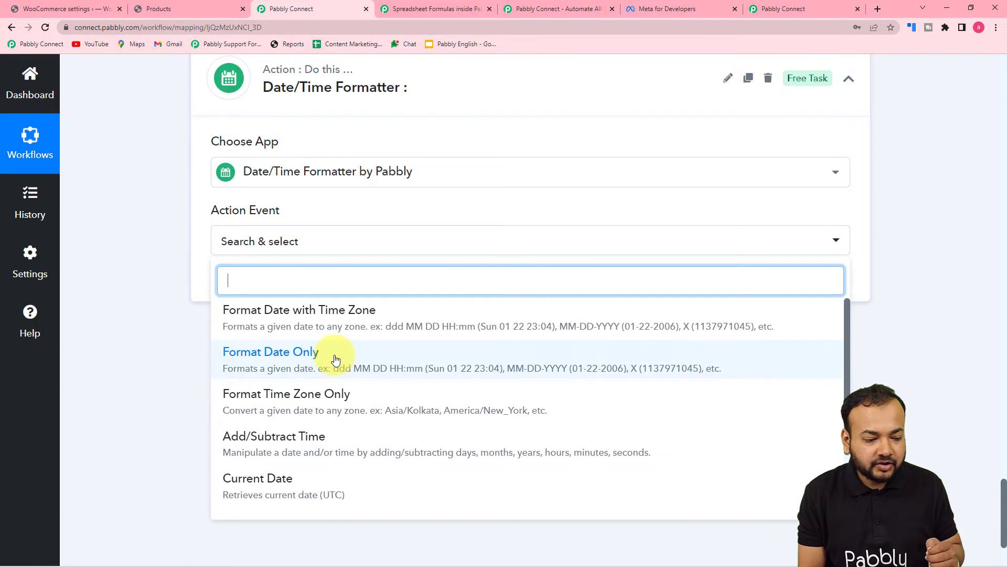
{"action": "scroll", "coordinate": [334, 357], "scroll_direction": "down", "scroll_amount": 2}
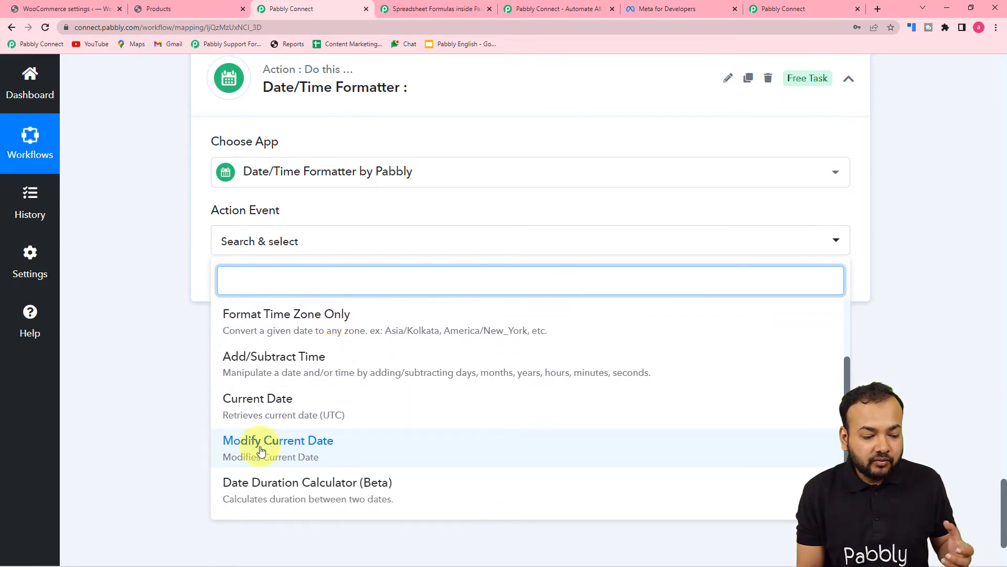
{"action": "left_click", "coordinate": [261, 451]}
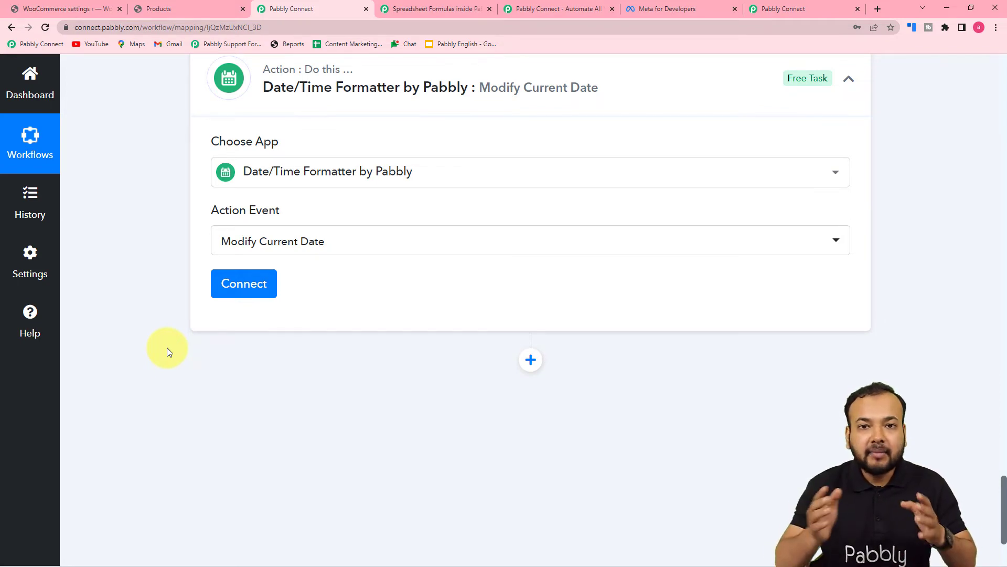
{"action": "left_click", "coordinate": [245, 280]}
Set the date step's time zone to Asia/Kolkata
{"action": "scroll", "coordinate": [417, 315], "scroll_direction": "down", "scroll_amount": 3}
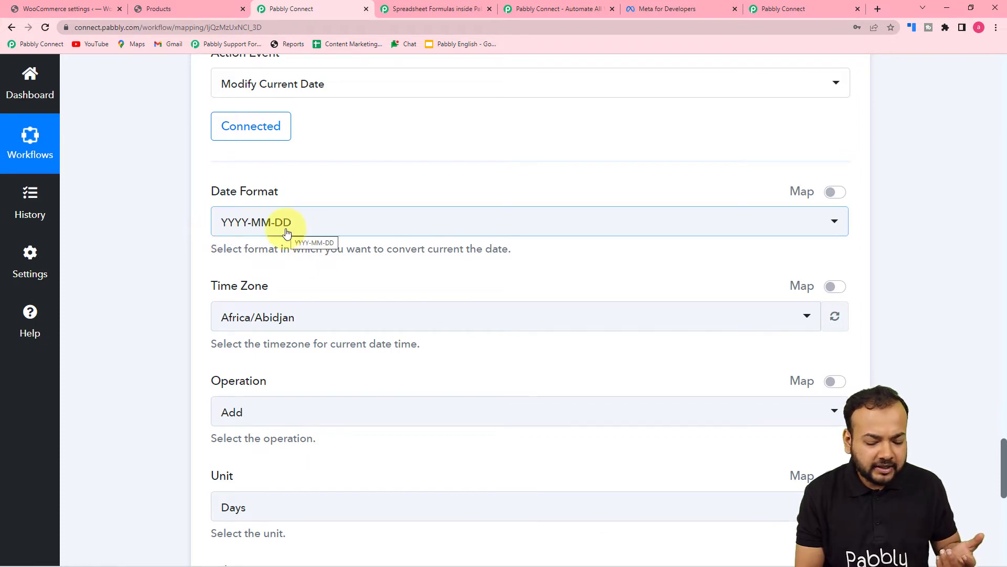
{"action": "scroll", "coordinate": [297, 228], "scroll_direction": "down", "scroll_amount": 2}
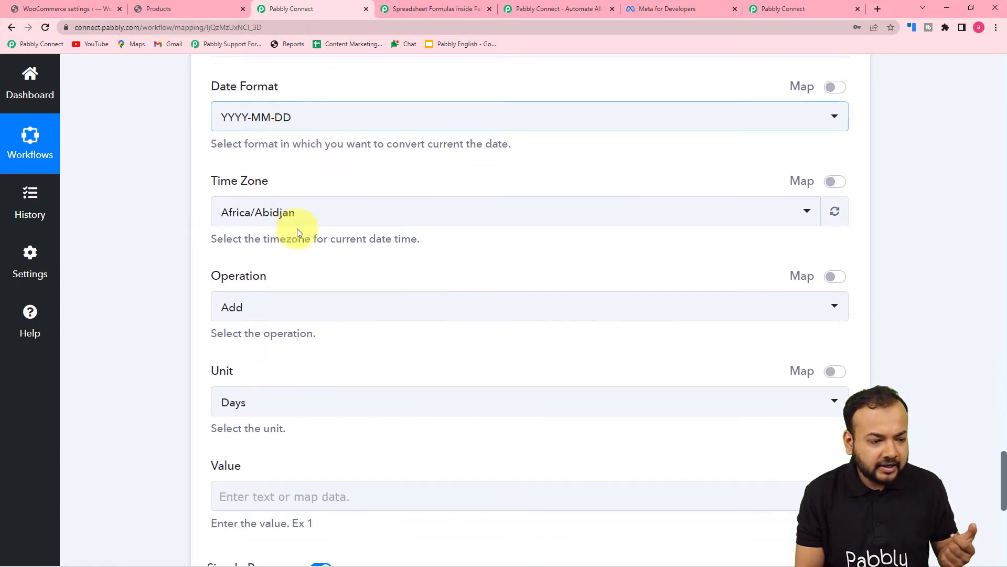
{"action": "left_click", "coordinate": [340, 221]}
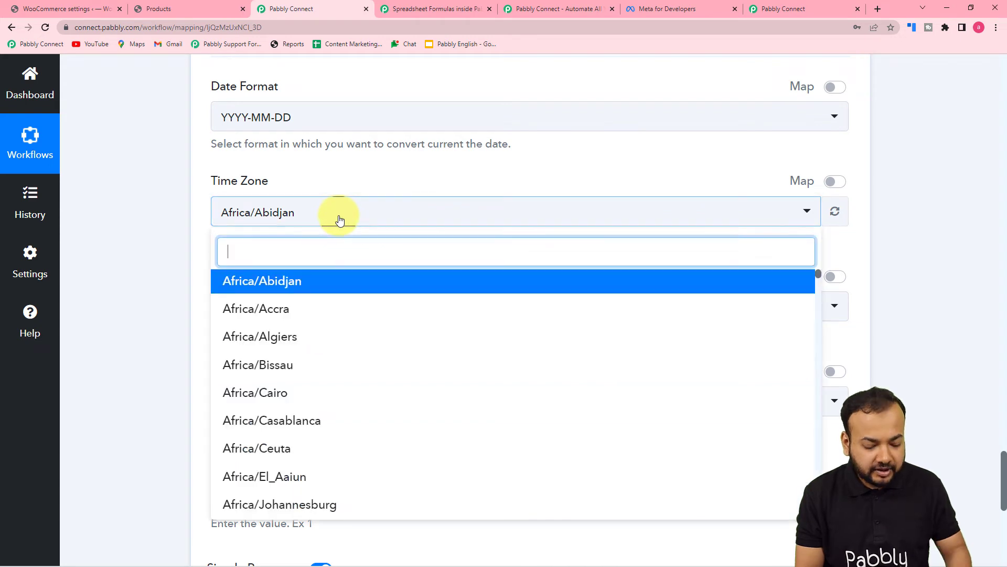
{"action": "type", "text": "kol"}
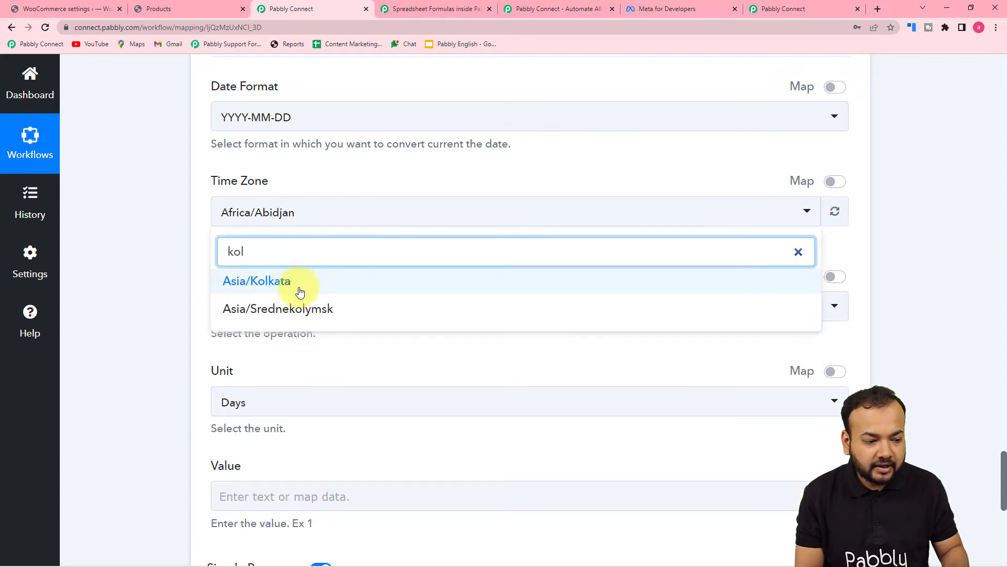
{"action": "left_click", "coordinate": [303, 290]}
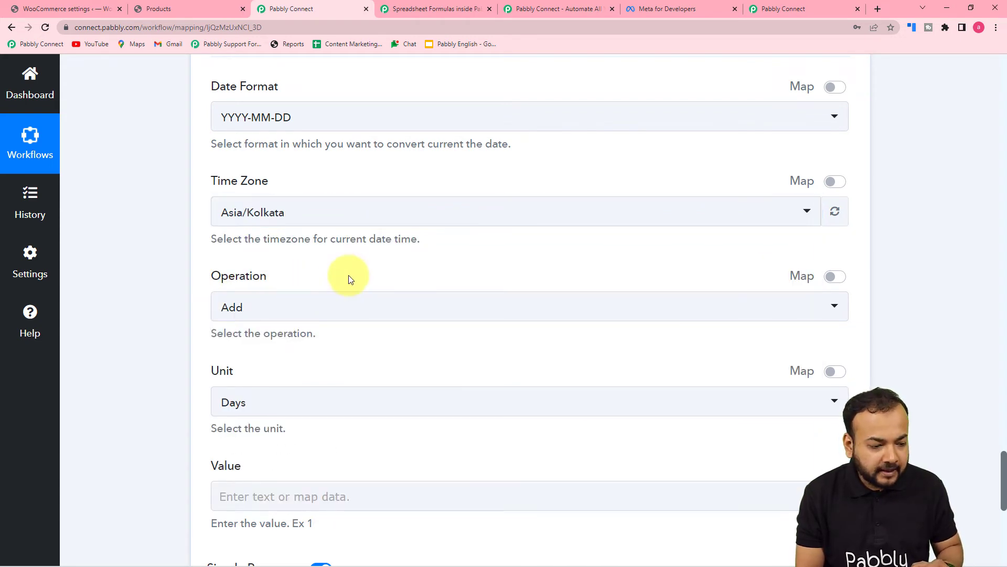
Set the date operation to Add with unit Days and value 4
{"action": "scroll", "coordinate": [351, 279], "scroll_direction": "down", "scroll_amount": 1}
{"action": "scroll", "coordinate": [349, 275], "scroll_direction": "down", "scroll_amount": 1}
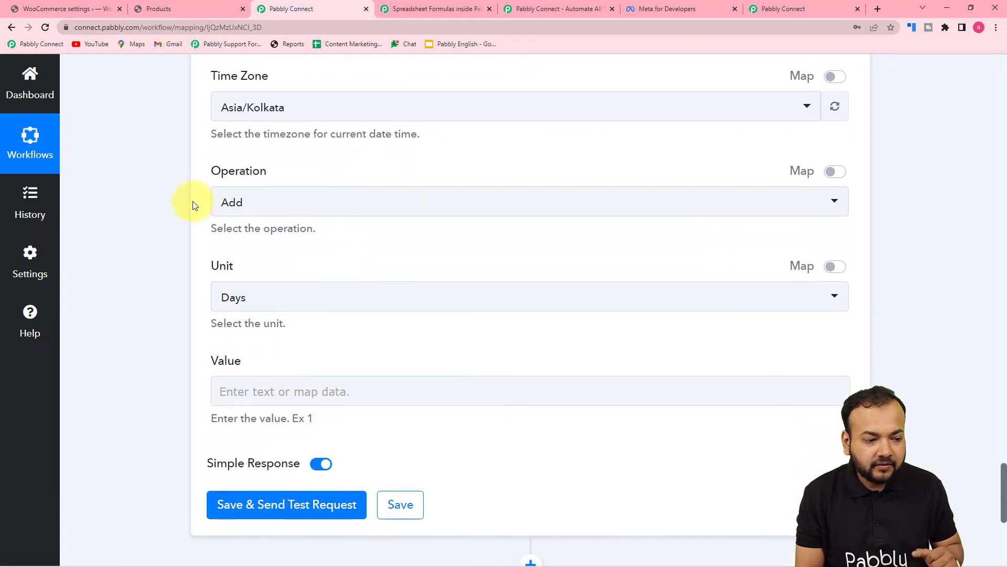
{"action": "left_click", "coordinate": [313, 217]}
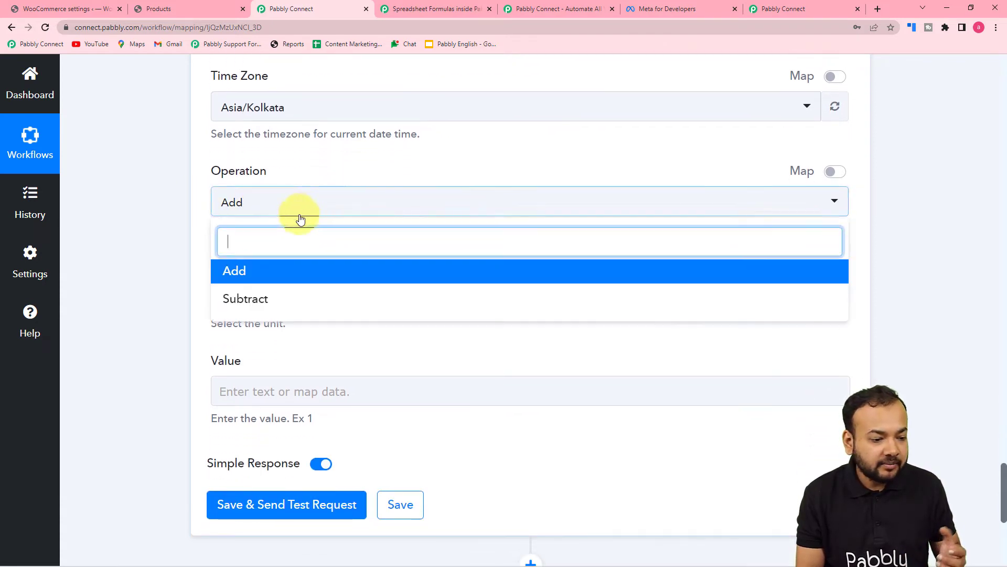
{"action": "left_click", "coordinate": [269, 277]}
{"action": "scroll", "coordinate": [274, 254], "scroll_direction": "down", "scroll_amount": 2}
{"action": "left_click", "coordinate": [286, 199]}
{"action": "left_click", "coordinate": [249, 265]}
{"action": "left_click", "coordinate": [265, 293]}
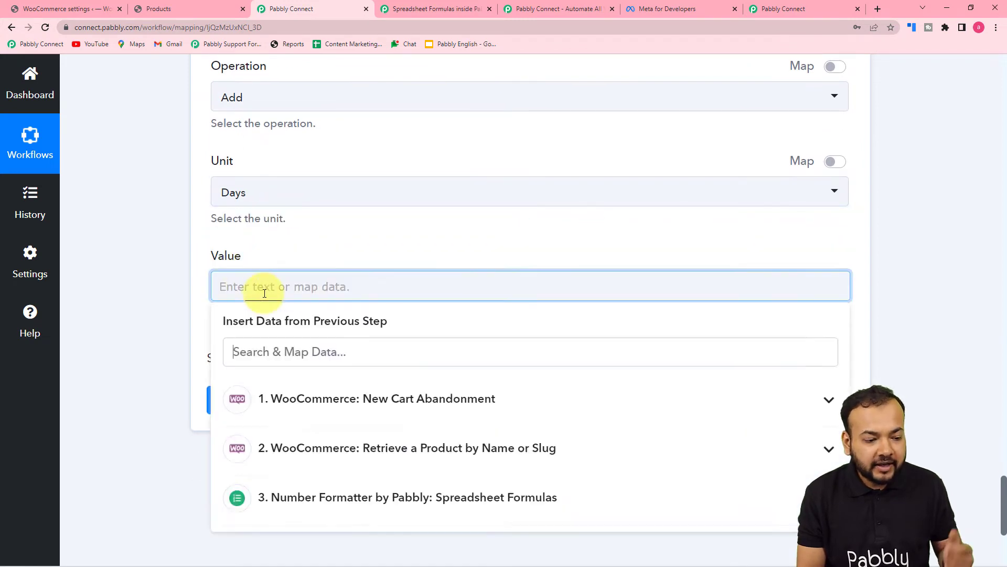
{"action": "type", "text": "4"}
{"action": "left_click", "coordinate": [138, 234]}
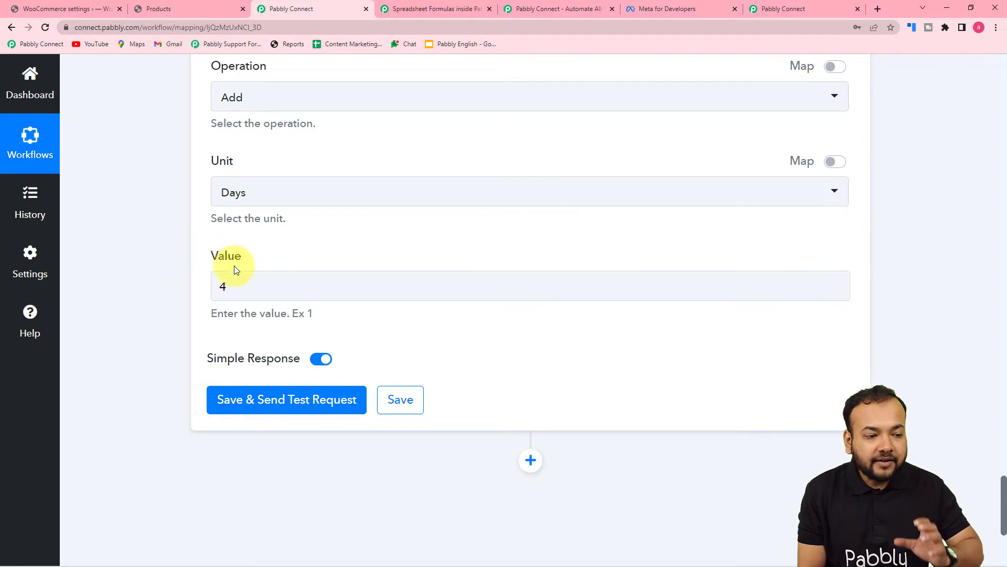
Save and test the date step, which returns 2022-07-06
{"action": "scroll", "coordinate": [234, 269], "scroll_direction": "up", "scroll_amount": 4}
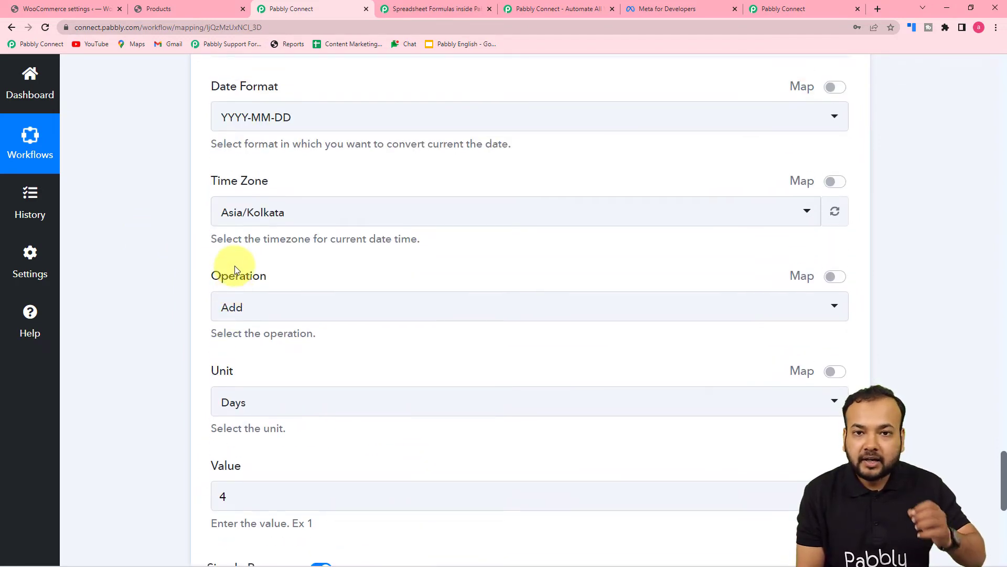
{"action": "scroll", "coordinate": [188, 263], "scroll_direction": "down", "scroll_amount": 6}
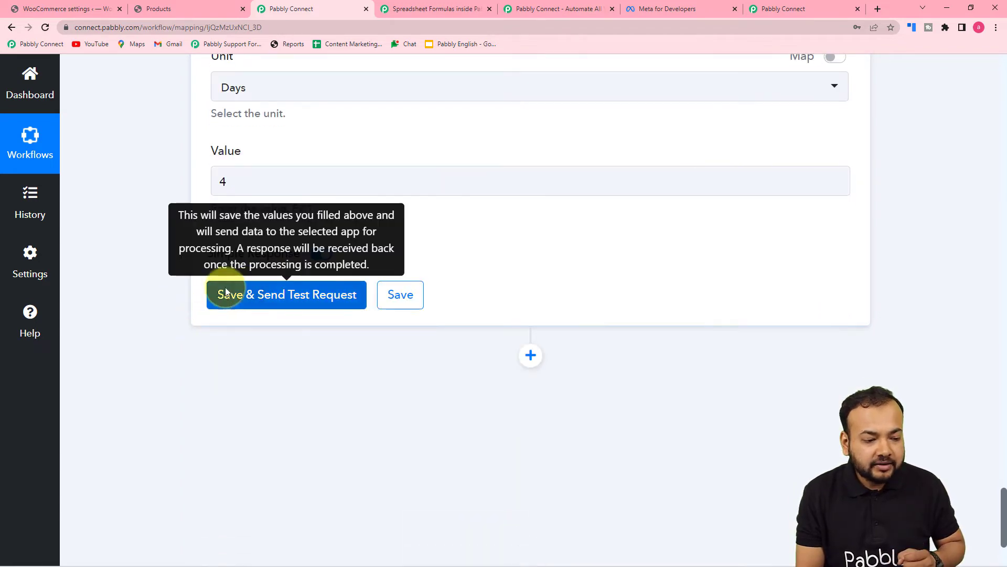
{"action": "left_click", "coordinate": [225, 293]}
{"action": "scroll", "coordinate": [173, 283], "scroll_direction": "down", "scroll_amount": 2}
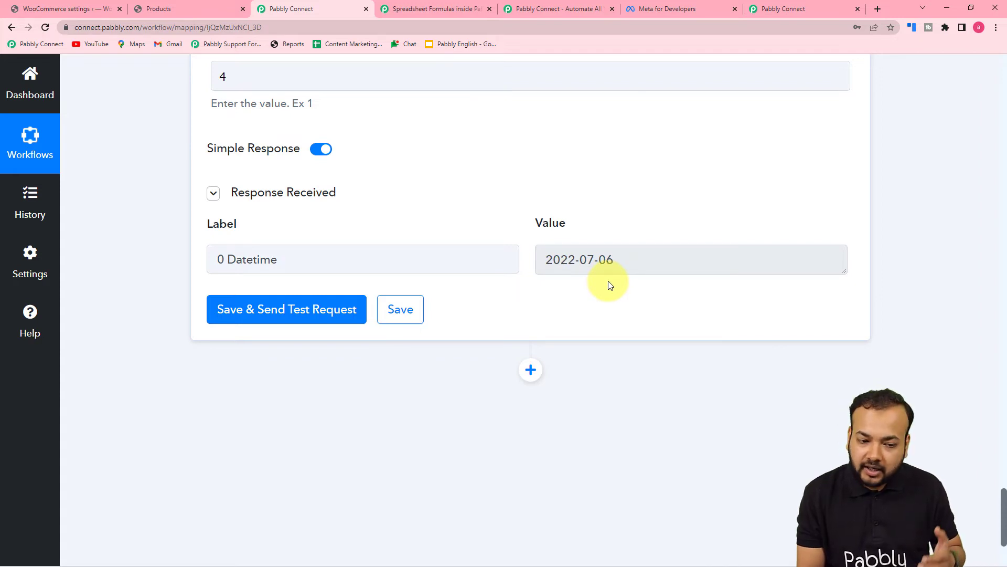
{"action": "scroll", "coordinate": [610, 285], "scroll_direction": "down", "scroll_amount": 2}
{"action": "scroll", "coordinate": [610, 285], "scroll_direction": "down", "scroll_amount": 1}
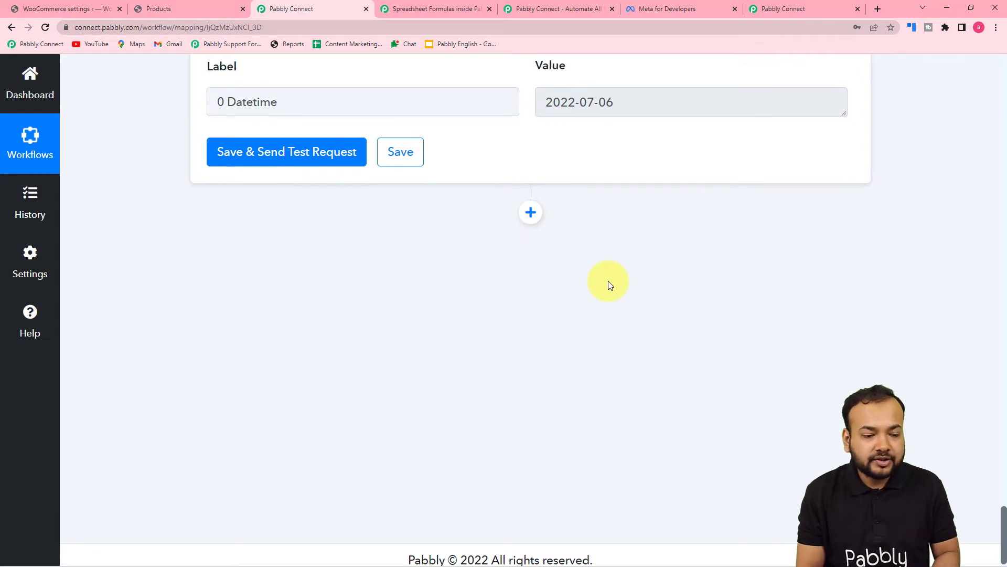
{"action": "left_click", "coordinate": [531, 213]}
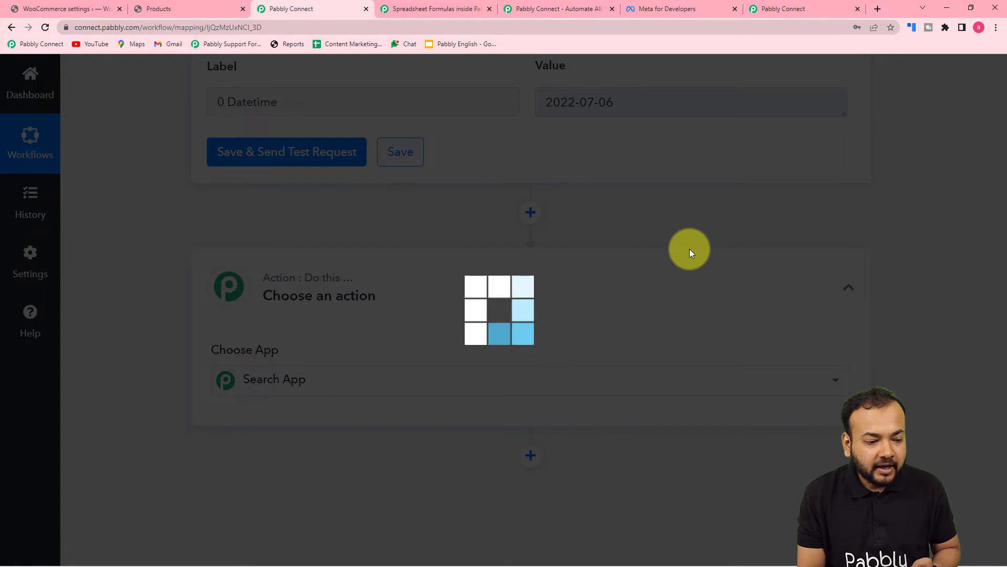
Add a WooCommerce step with the Create a Coupon event and bring up its connection with WooCommerce #39
{"action": "type", "text": "woo"}
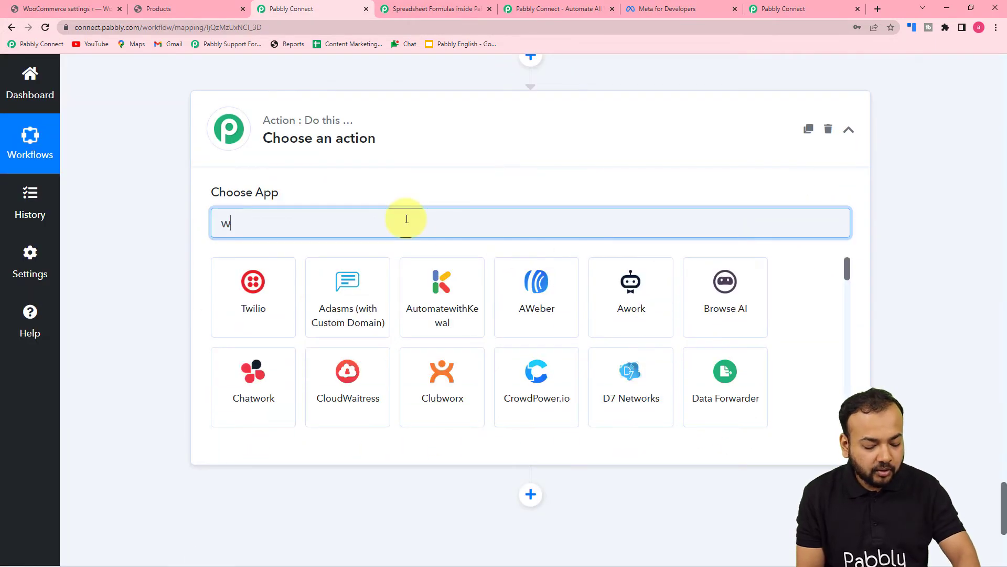
{"action": "left_click", "coordinate": [259, 309]}
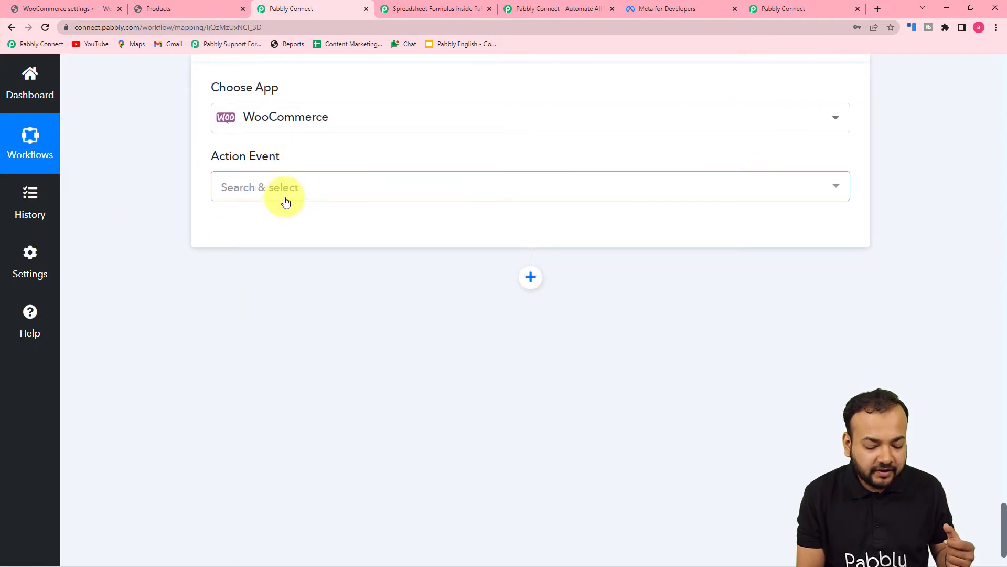
{"action": "left_click", "coordinate": [286, 201]}
{"action": "scroll", "coordinate": [292, 358], "scroll_direction": "down", "scroll_amount": 6}
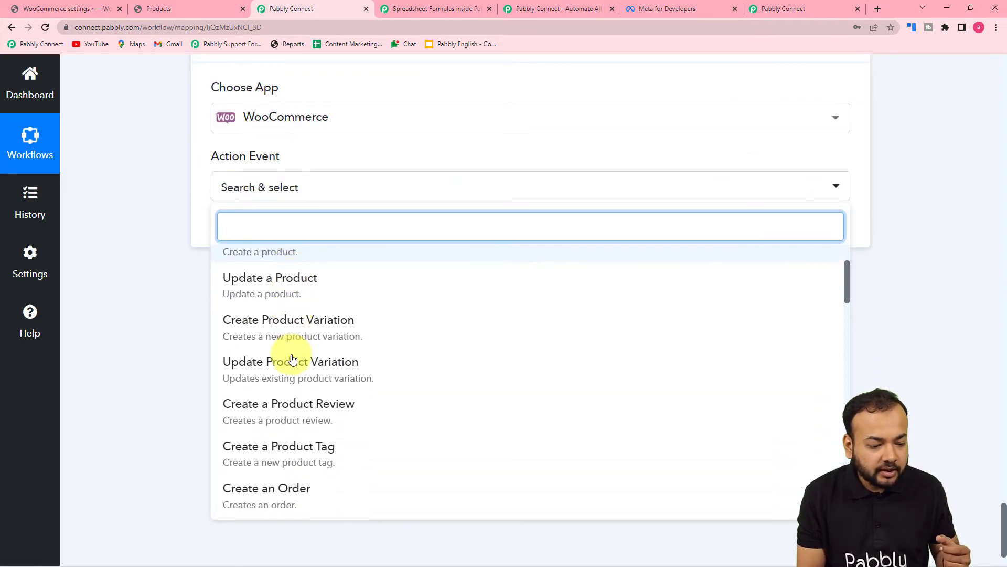
{"action": "type", "text": "c"}
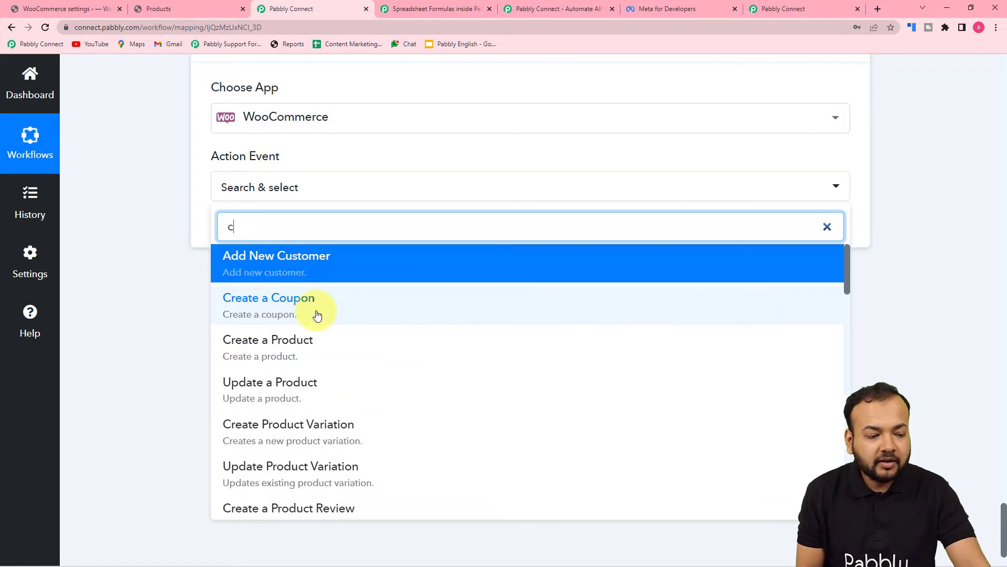
{"action": "left_click", "coordinate": [283, 314]}
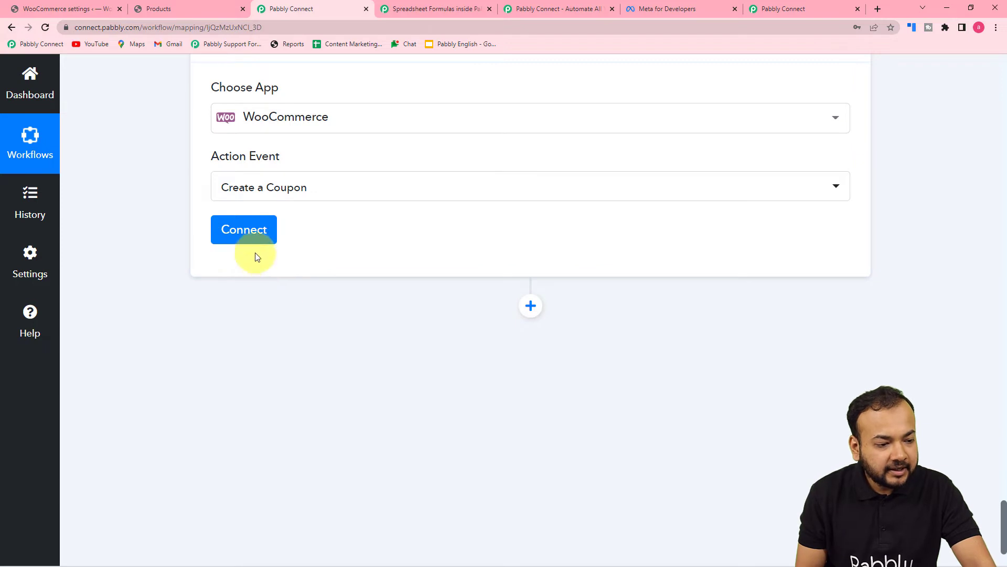
{"action": "left_click", "coordinate": [257, 230]}
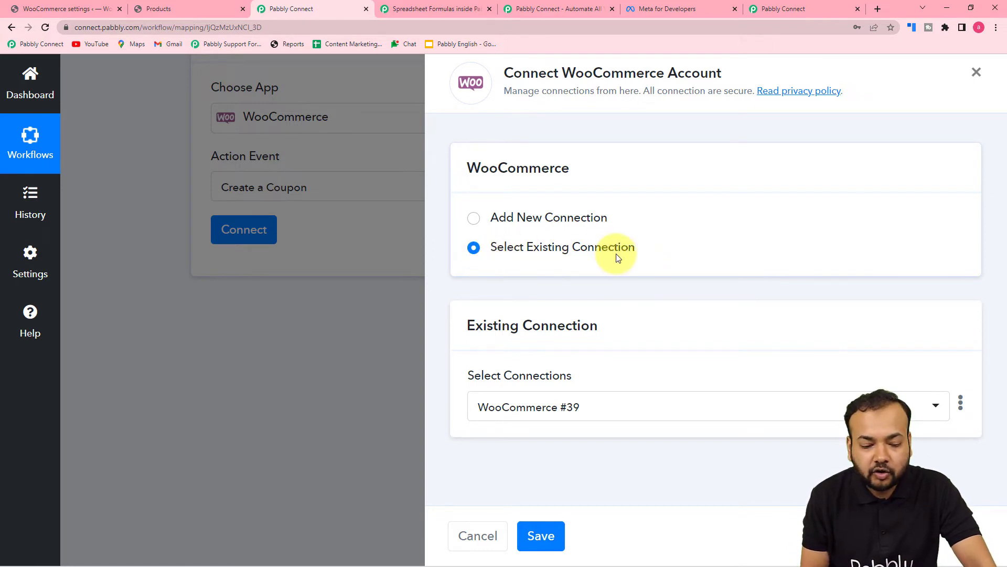
{"action": "left_click", "coordinate": [545, 534]}
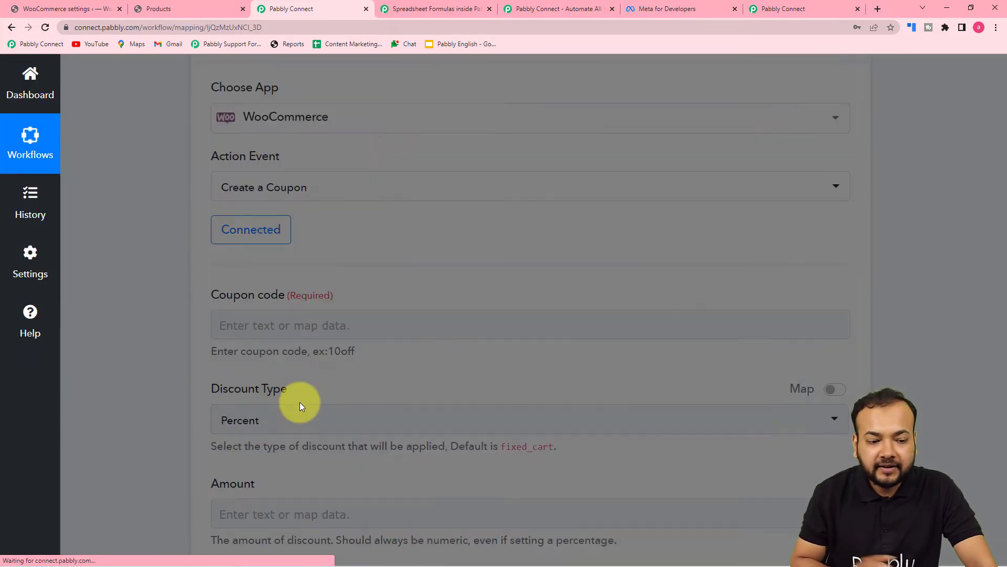
{"action": "scroll", "coordinate": [168, 265], "scroll_direction": "down", "scroll_amount": 1}
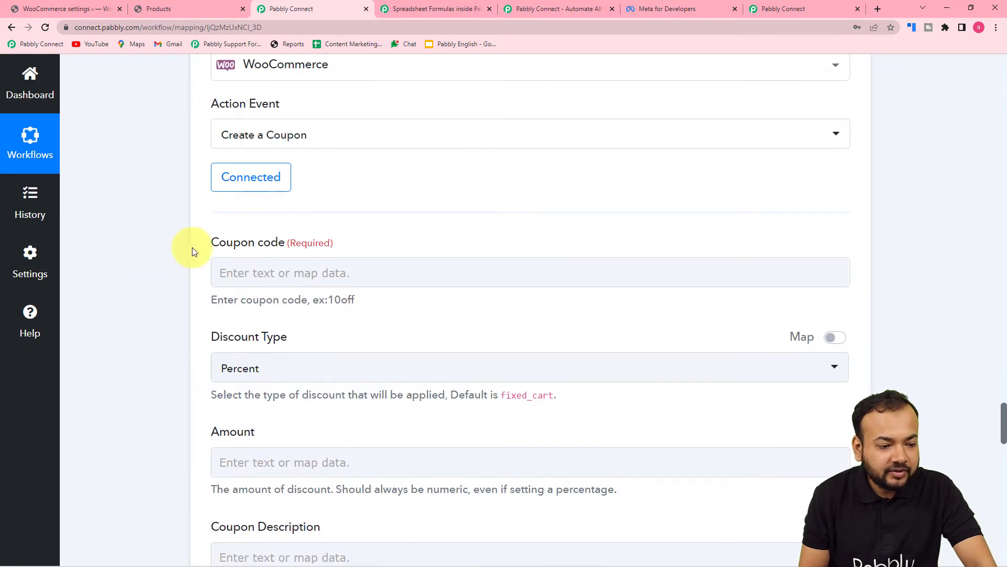
{"action": "scroll", "coordinate": [222, 258], "scroll_direction": "down", "scroll_amount": 3}
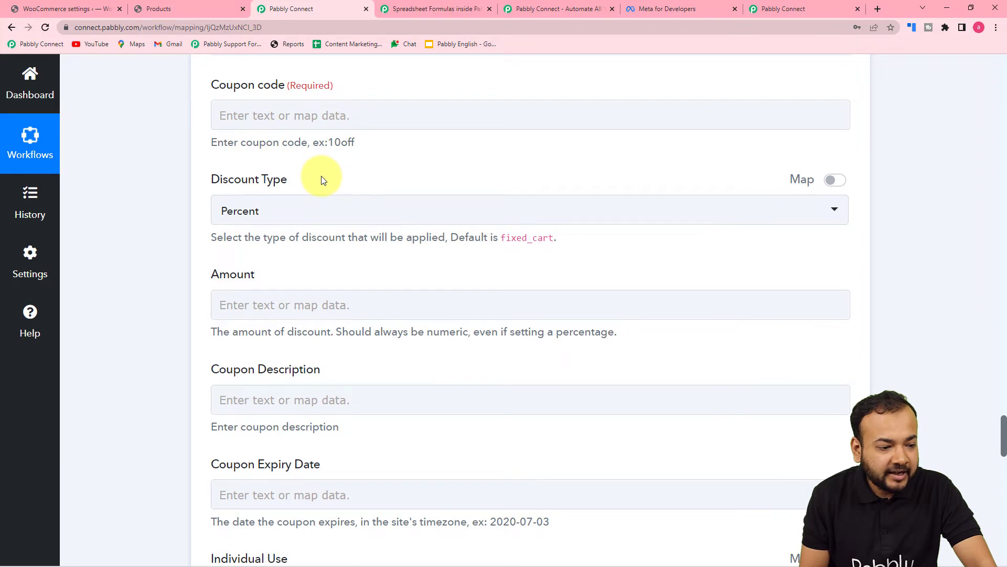
{"action": "scroll", "coordinate": [321, 178], "scroll_direction": "down", "scroll_amount": 1}
{"action": "scroll", "coordinate": [307, 216], "scroll_direction": "down", "scroll_amount": 2}
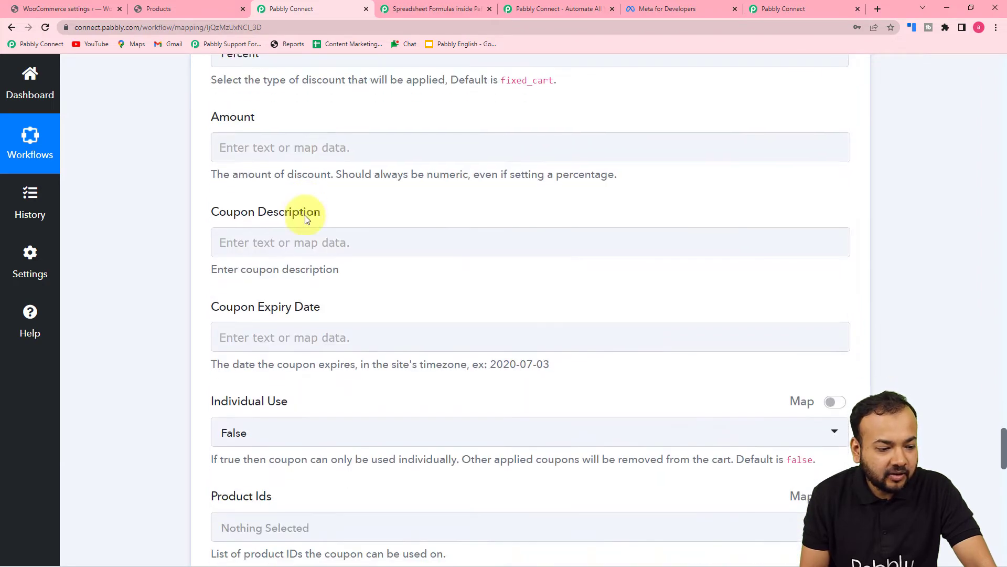
{"action": "scroll", "coordinate": [306, 219], "scroll_direction": "up", "scroll_amount": 5}
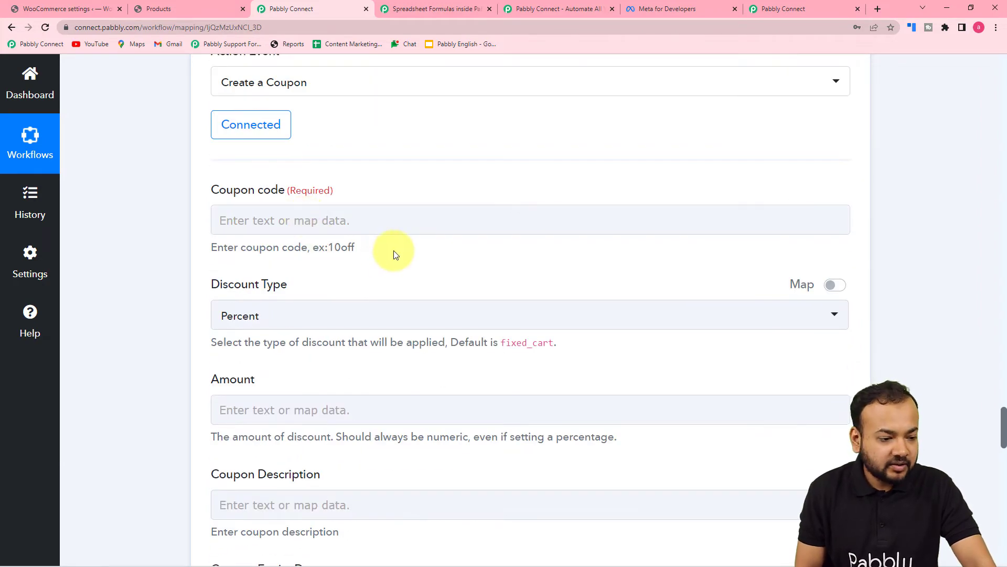
{"action": "scroll", "coordinate": [394, 254], "scroll_direction": "up", "scroll_amount": 1}
{"action": "scroll", "coordinate": [412, 251], "scroll_direction": "up", "scroll_amount": 20}
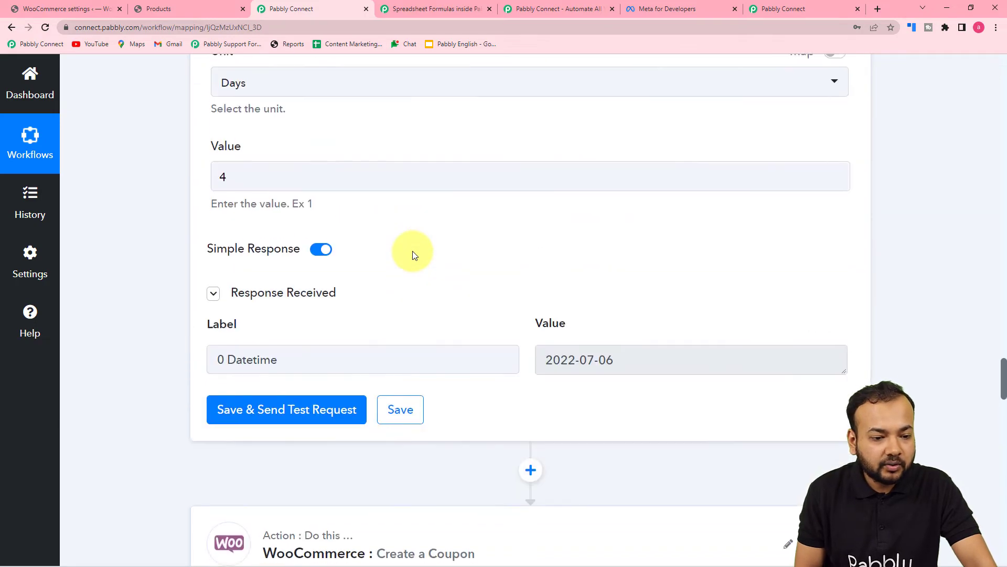
{"action": "scroll", "coordinate": [413, 251], "scroll_direction": "up", "scroll_amount": 10}
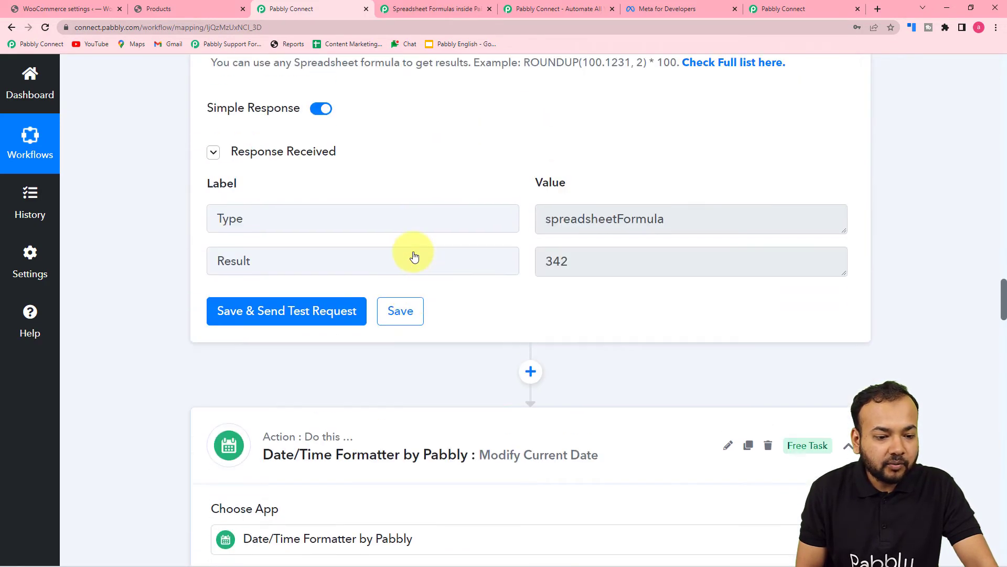
{"action": "scroll", "coordinate": [413, 255], "scroll_direction": "up", "scroll_amount": 4}
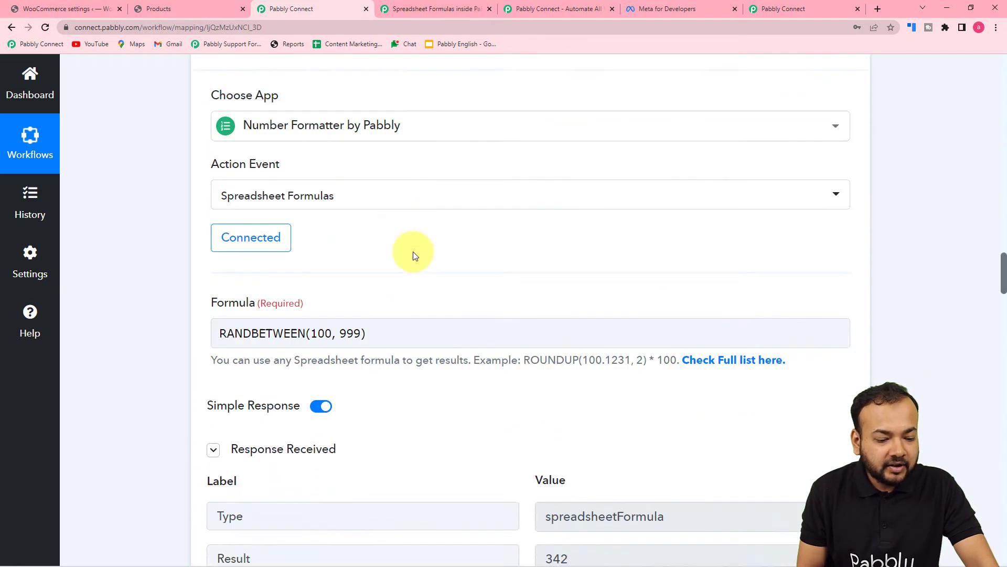
{"action": "scroll", "coordinate": [413, 254], "scroll_direction": "down", "scroll_amount": 5}
{"action": "scroll", "coordinate": [468, 328], "scroll_direction": "up", "scroll_amount": 3}
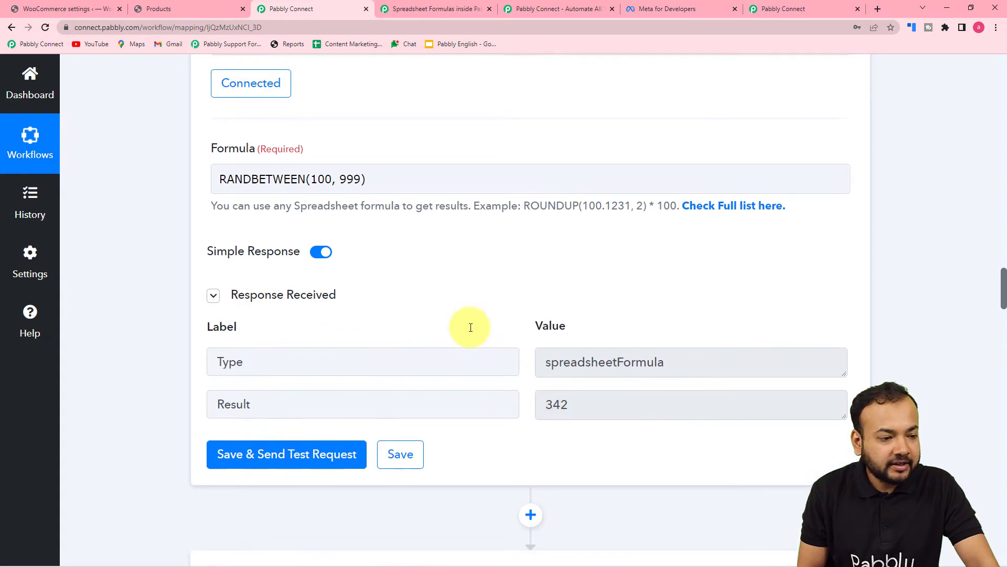
{"action": "scroll", "coordinate": [471, 327], "scroll_direction": "down", "scroll_amount": 5}
{"action": "scroll", "coordinate": [220, 162], "scroll_direction": "down", "scroll_amount": 1}
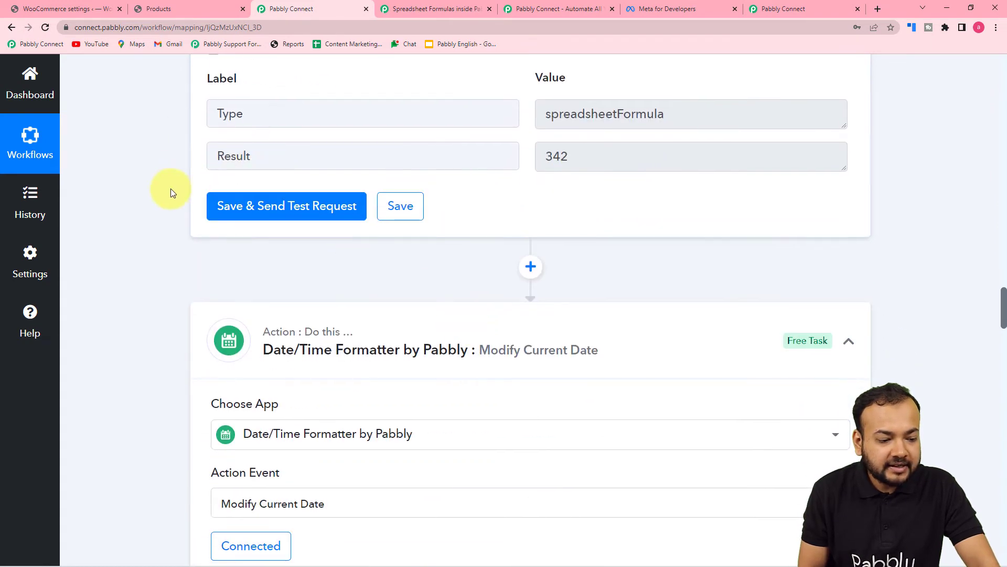
{"action": "scroll", "coordinate": [170, 189], "scroll_direction": "down", "scroll_amount": 12}
{"action": "scroll", "coordinate": [169, 189], "scroll_direction": "down", "scroll_amount": 15}
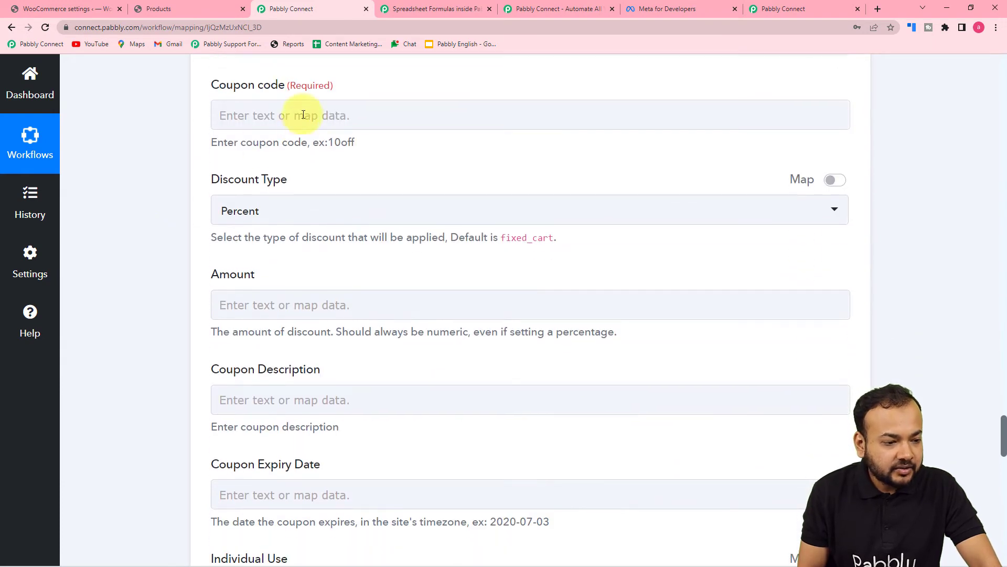
Map the Number Formatter's random Result (342) into the coupon code field
{"action": "left_click", "coordinate": [303, 115]}
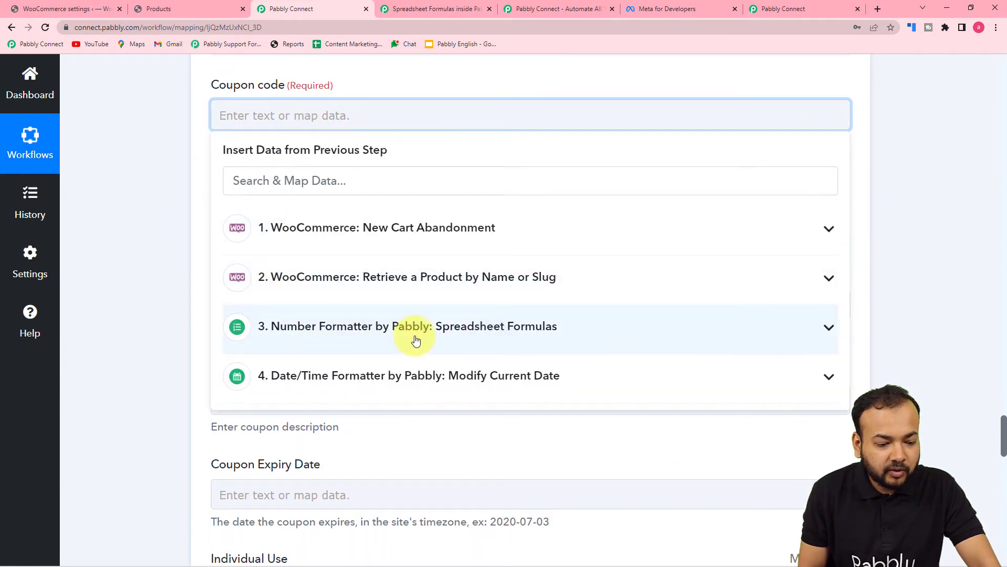
{"action": "left_click", "coordinate": [433, 329]}
{"action": "left_click", "coordinate": [296, 401]}
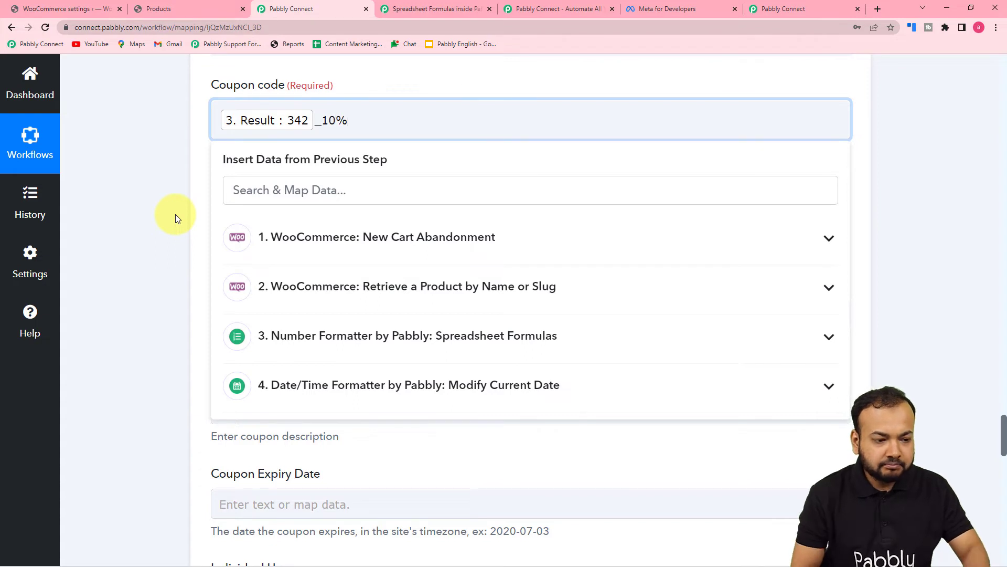
{"action": "left_click", "coordinate": [184, 209]}
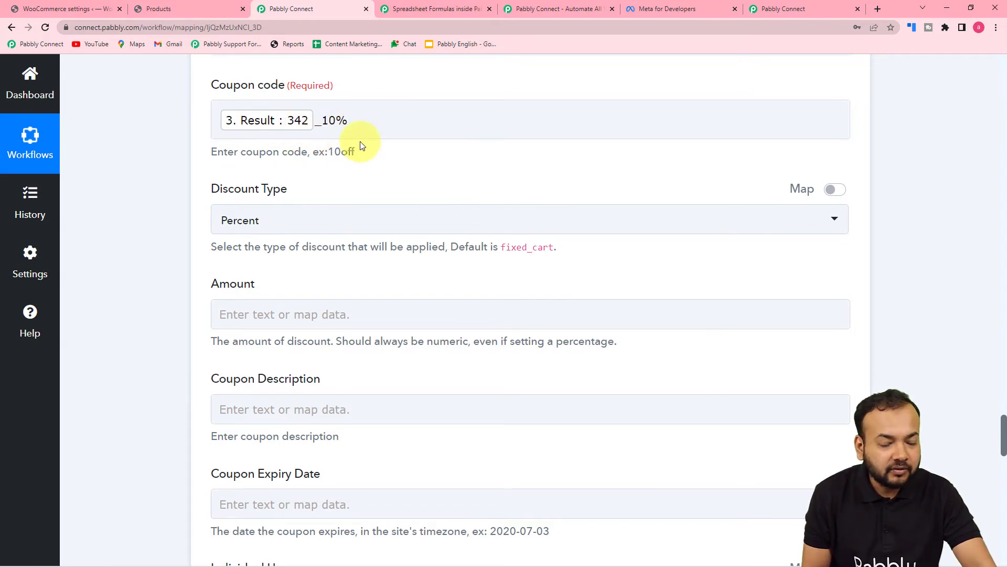
{"action": "scroll", "coordinate": [360, 145], "scroll_direction": "down", "scroll_amount": 1}
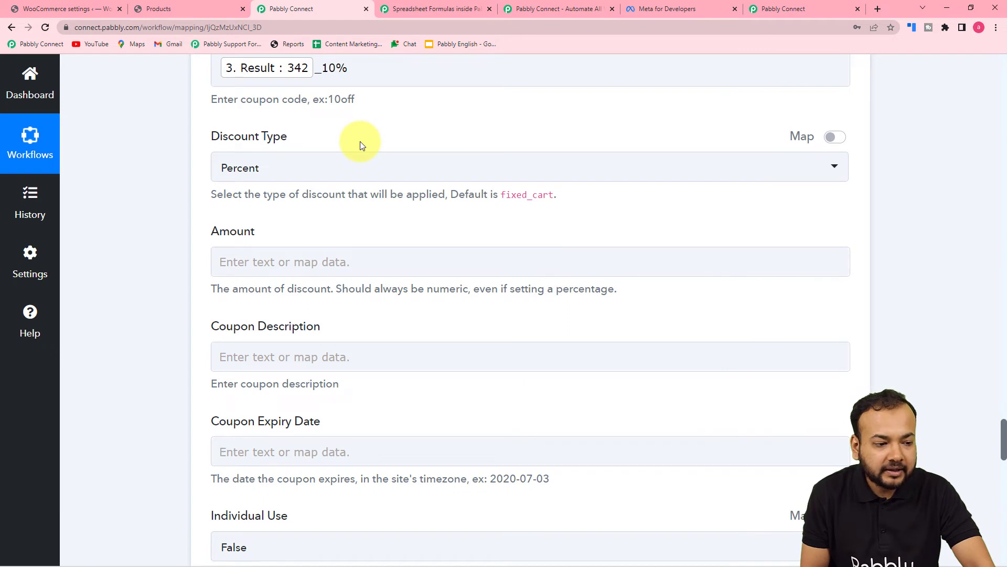
{"action": "scroll", "coordinate": [360, 142], "scroll_direction": "down", "scroll_amount": 1}
Keep Percent as the discount type and focus the Amount field
{"action": "left_click", "coordinate": [312, 124]}
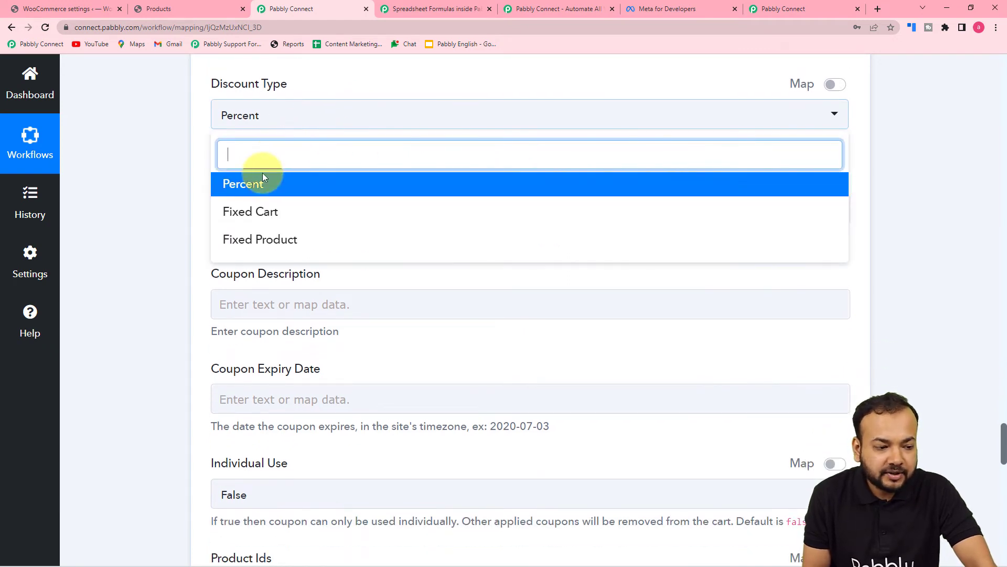
{"action": "left_click", "coordinate": [254, 184]}
{"action": "scroll", "coordinate": [142, 153], "scroll_direction": "down", "scroll_amount": 2}
{"action": "scroll", "coordinate": [141, 153], "scroll_direction": "down", "scroll_amount": 1}
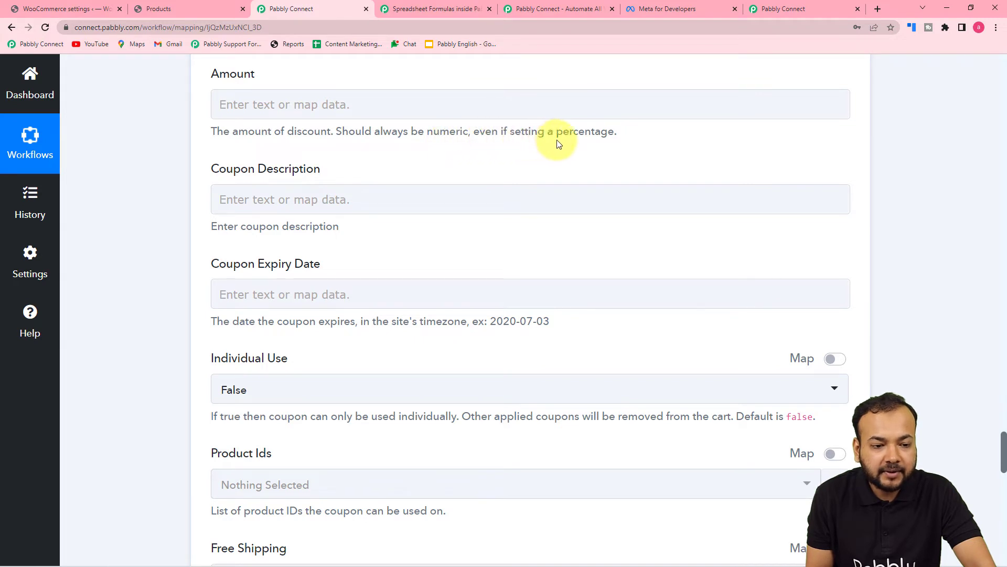
{"action": "left_click", "coordinate": [384, 109]}
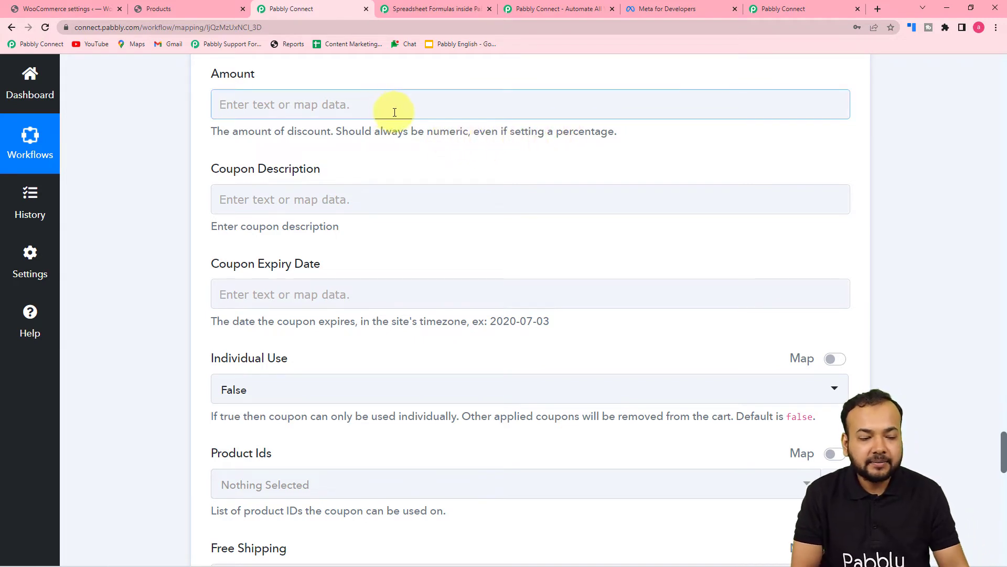
{"action": "left_click", "coordinate": [402, 101]}
Enter 10 as the coupon's discount amount
{"action": "type", "text": "10"}
{"action": "left_click", "coordinate": [184, 136]}
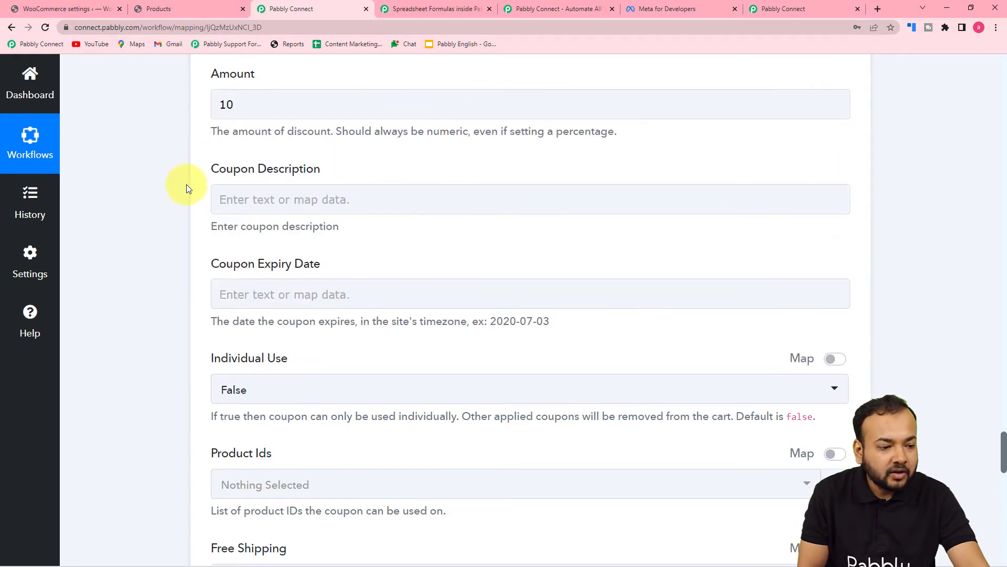
{"action": "scroll", "coordinate": [193, 192], "scroll_direction": "down", "scroll_amount": 1}
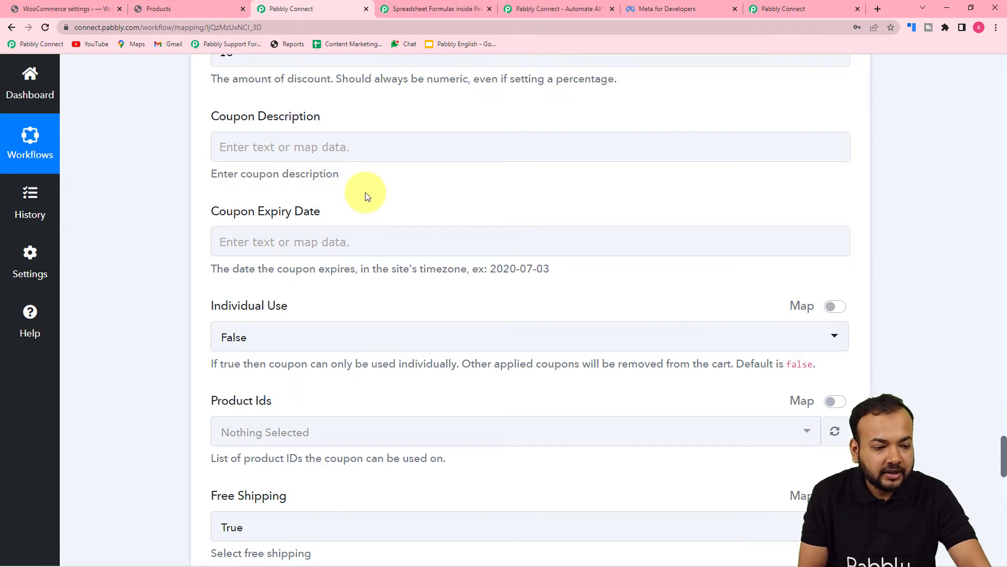
{"action": "scroll", "coordinate": [365, 197], "scroll_direction": "down", "scroll_amount": 1}
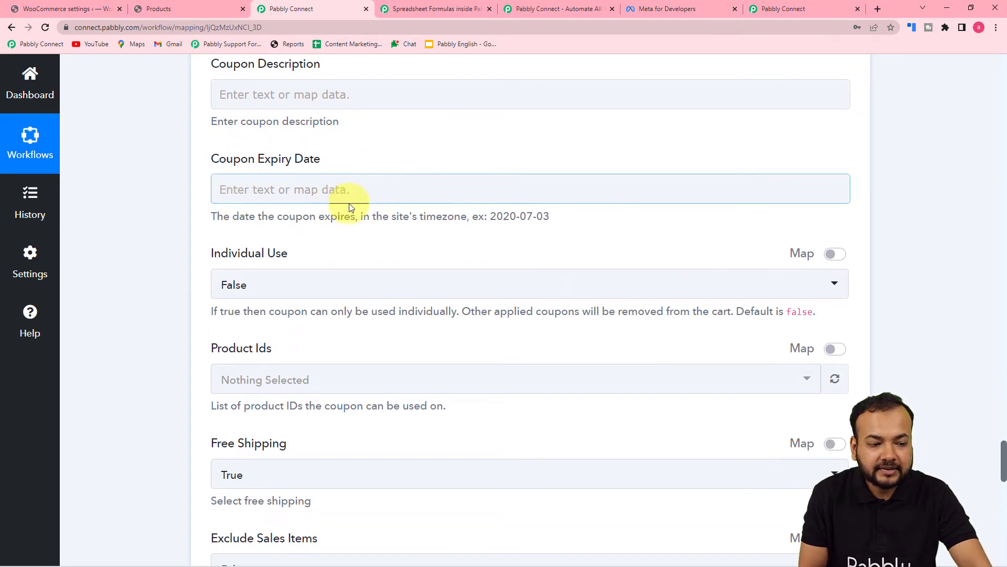
{"action": "scroll", "coordinate": [179, 230], "scroll_direction": "up", "scroll_amount": 13}
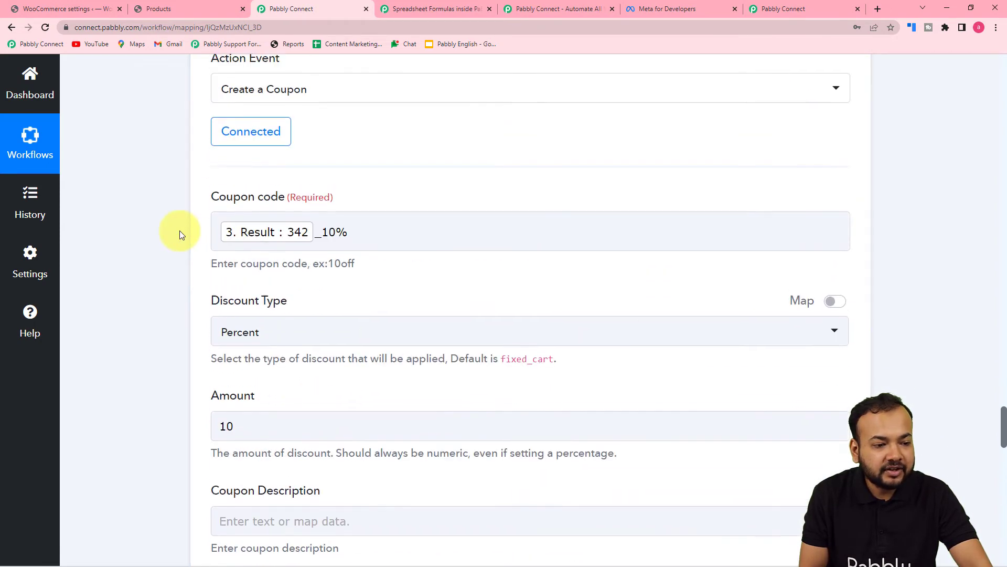
{"action": "scroll", "coordinate": [179, 231], "scroll_direction": "up", "scroll_amount": 9}
{"action": "scroll", "coordinate": [180, 231], "scroll_direction": "down", "scroll_amount": 2}
{"action": "scroll", "coordinate": [188, 232], "scroll_direction": "down", "scroll_amount": 3}
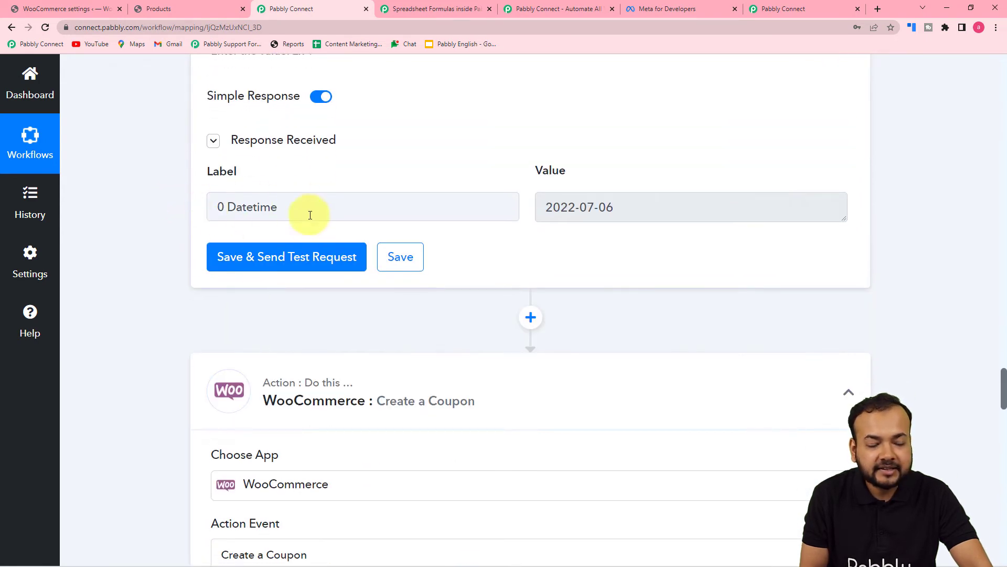
{"action": "scroll", "coordinate": [215, 215], "scroll_direction": "down", "scroll_amount": 18}
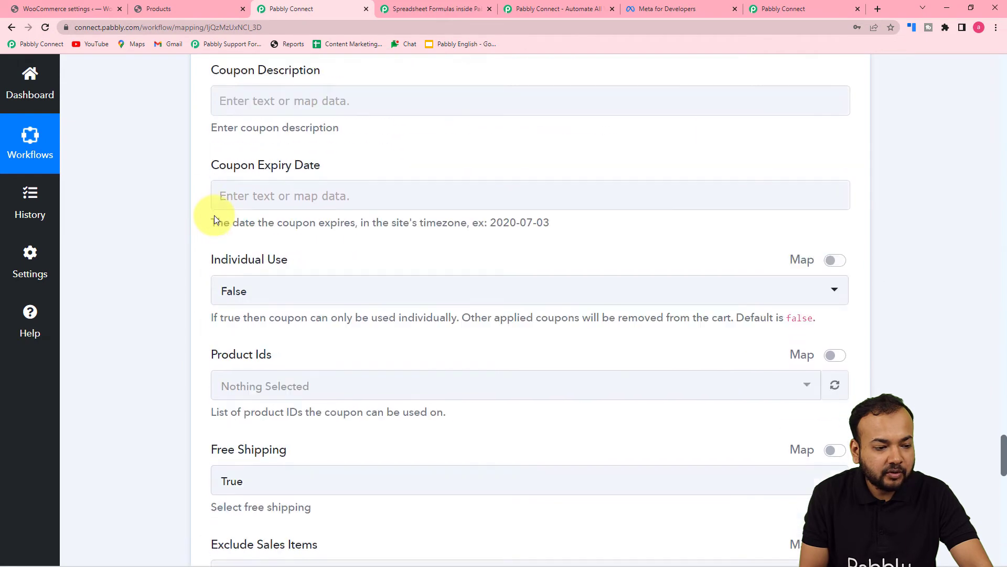
Map step 4's Date/Time Formatter datetime (2022-07-06) into Coupon Expiry Date
{"action": "left_click", "coordinate": [310, 144]}
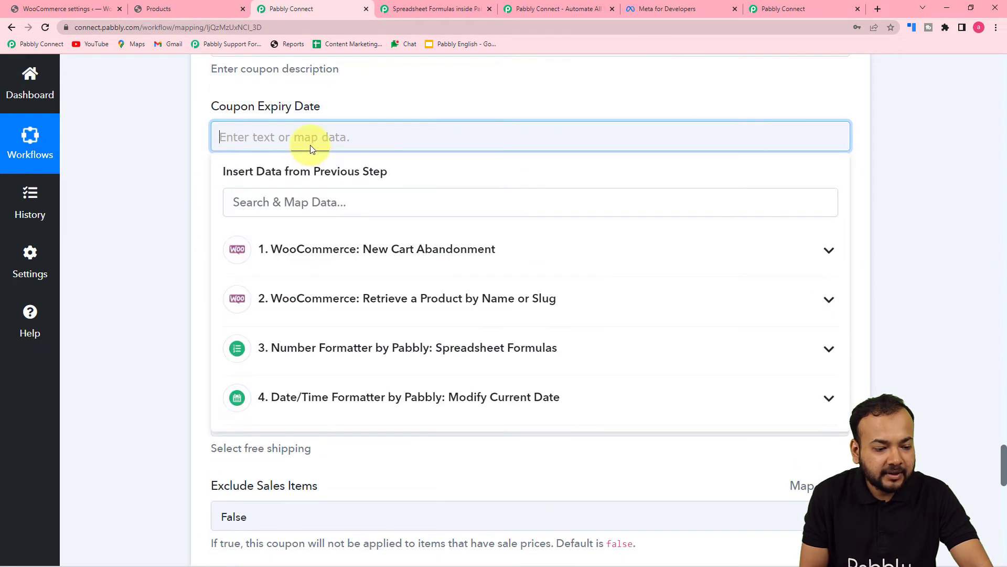
{"action": "left_click", "coordinate": [354, 404]}
{"action": "left_click", "coordinate": [324, 446]}
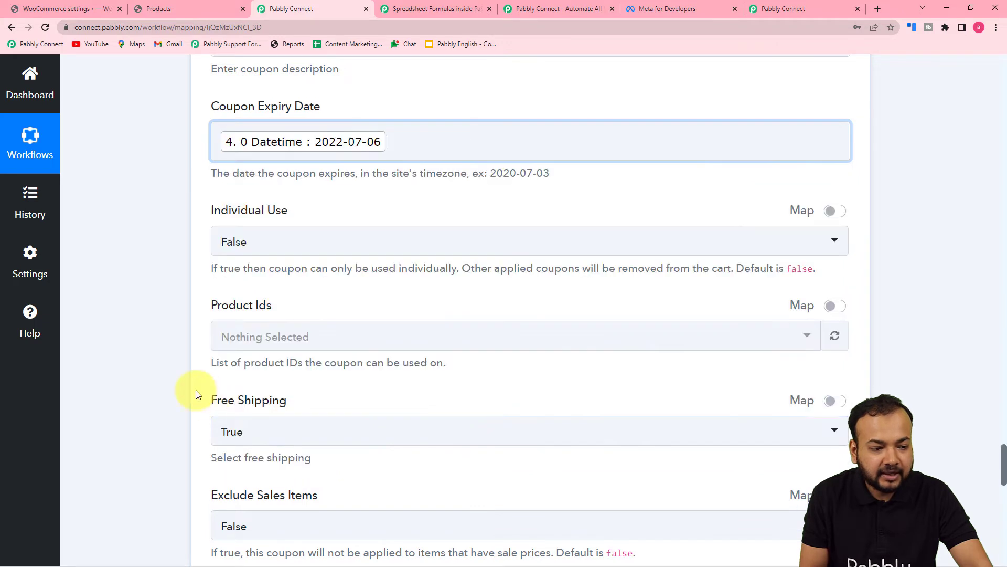
{"action": "scroll", "coordinate": [124, 341], "scroll_direction": "down", "scroll_amount": 1}
{"action": "scroll", "coordinate": [124, 344], "scroll_direction": "down", "scroll_amount": 2}
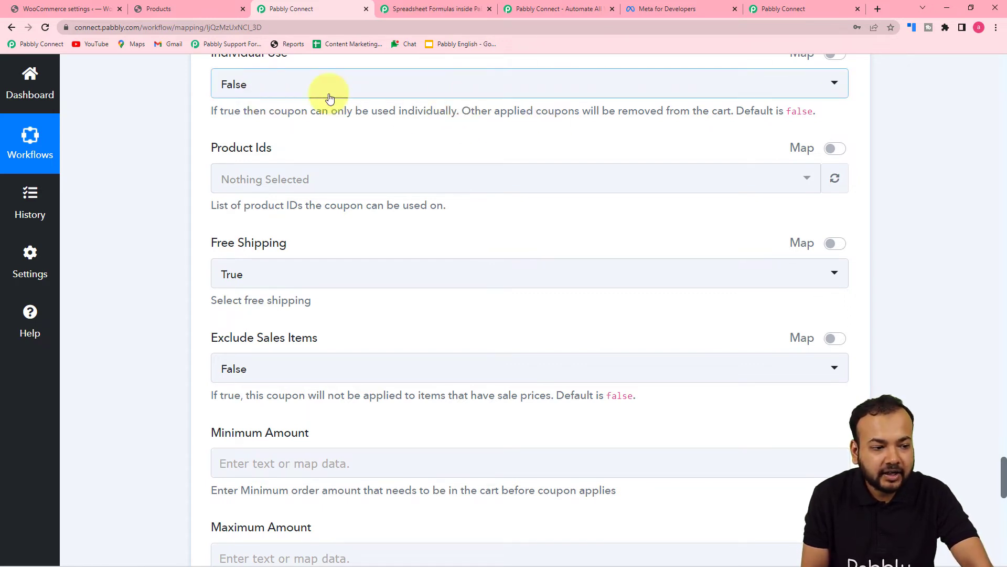
Scroll through the retrieved Iron Press product's details, including Id 50754, down to Product Ids
{"action": "scroll", "coordinate": [329, 147], "scroll_direction": "down", "scroll_amount": 1}
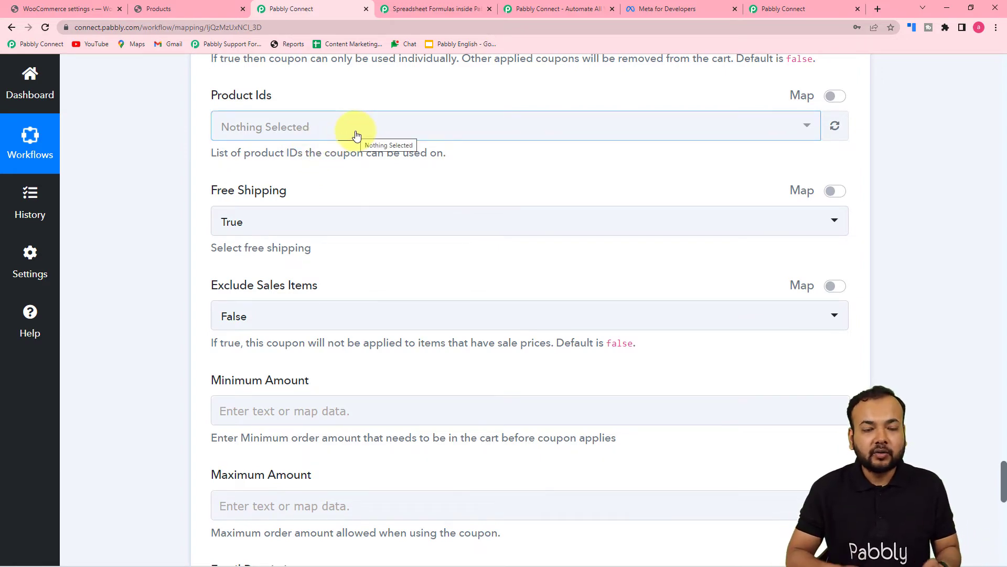
{"action": "scroll", "coordinate": [353, 135], "scroll_direction": "up", "scroll_amount": 15}
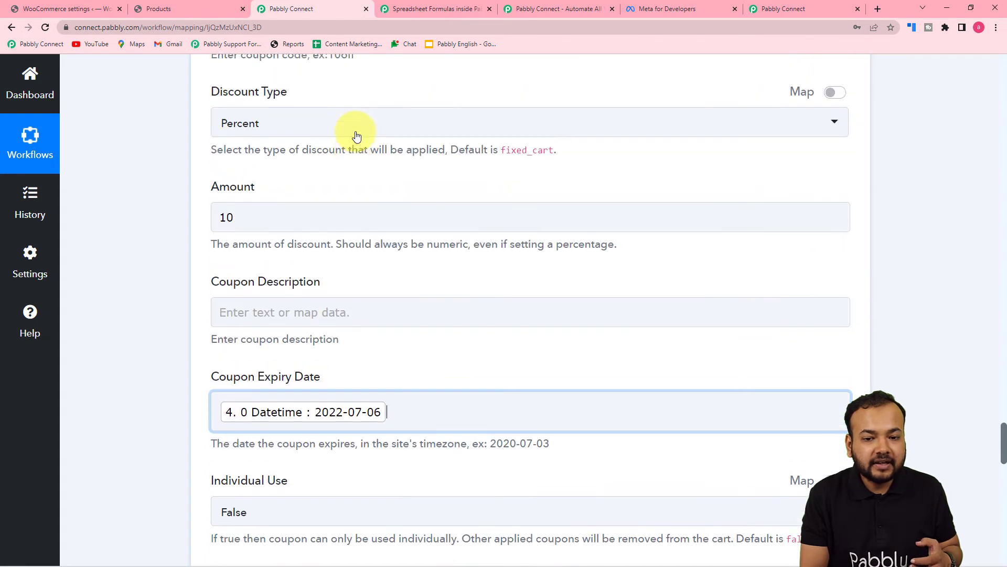
{"action": "scroll", "coordinate": [999, 131], "scroll_direction": "up", "scroll_amount": 15}
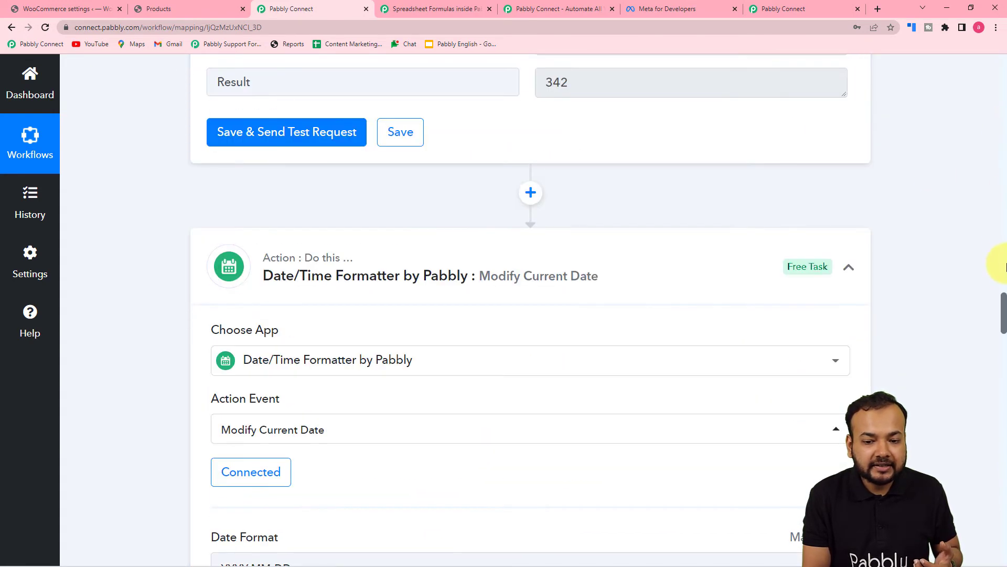
{"action": "left_click_drag", "start_coordinate": [1000, 304], "coordinate": [983, 193]}
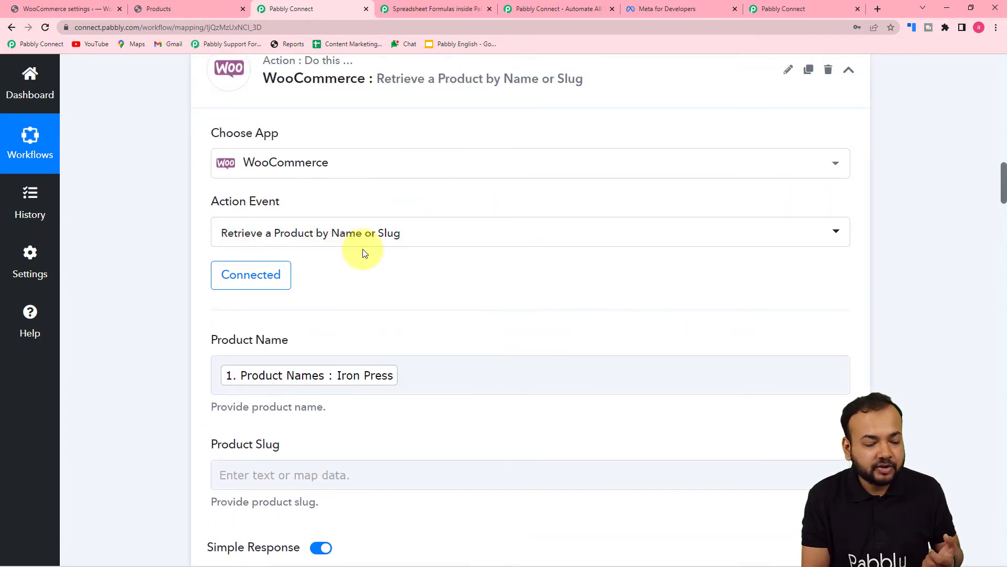
{"action": "scroll", "coordinate": [363, 251], "scroll_direction": "down", "scroll_amount": 7}
{"action": "scroll", "coordinate": [363, 249], "scroll_direction": "down", "scroll_amount": 3}
{"action": "scroll", "coordinate": [363, 248], "scroll_direction": "up", "scroll_amount": 20}
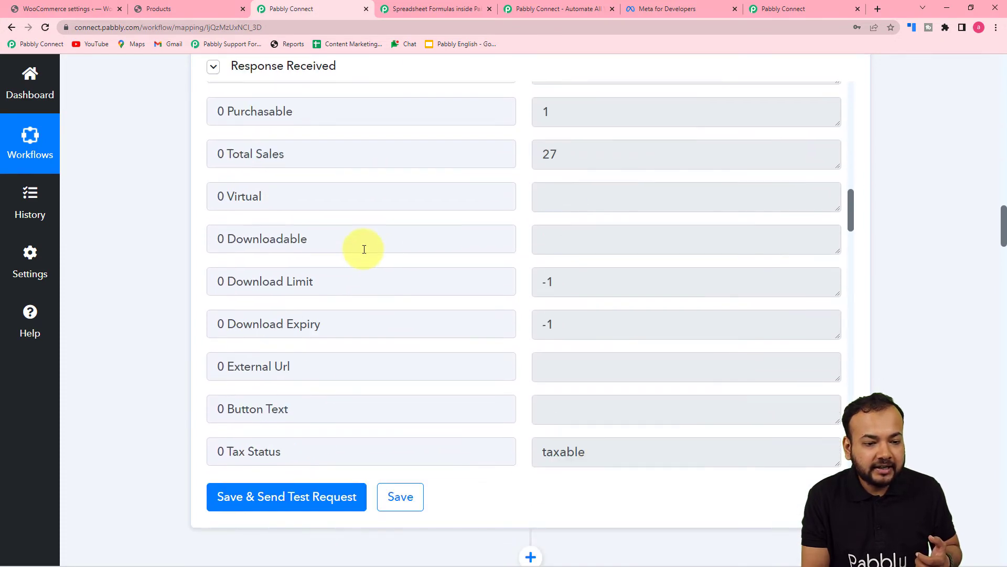
{"action": "scroll", "coordinate": [364, 249], "scroll_direction": "up", "scroll_amount": 8}
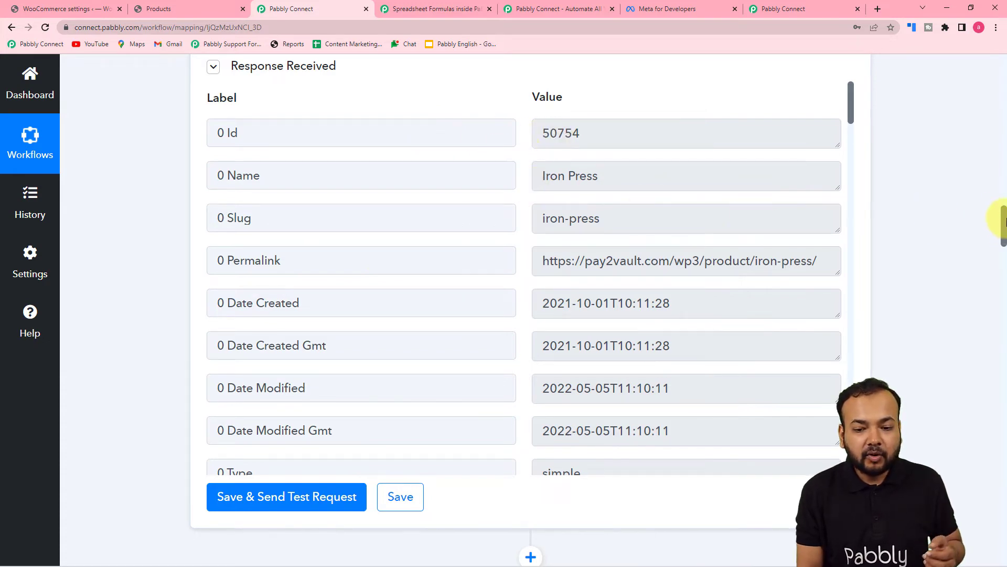
{"action": "left_click_drag", "start_coordinate": [1001, 223], "coordinate": [969, 454]}
{"action": "scroll", "coordinate": [967, 467], "scroll_direction": "down", "scroll_amount": 4}
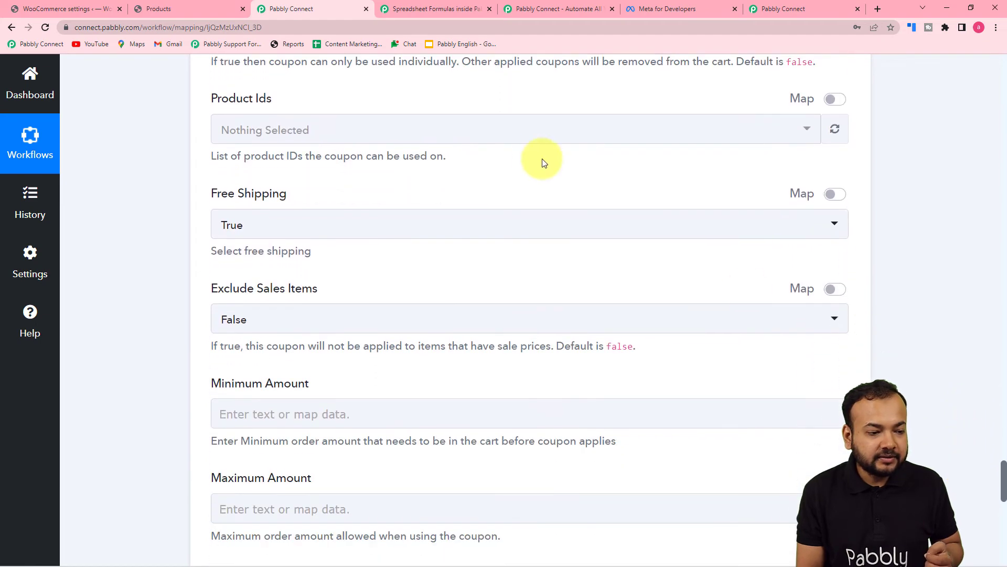
Switch Product Ids to mapped data and insert step 2's product Id 50754
{"action": "left_click", "coordinate": [402, 134]}
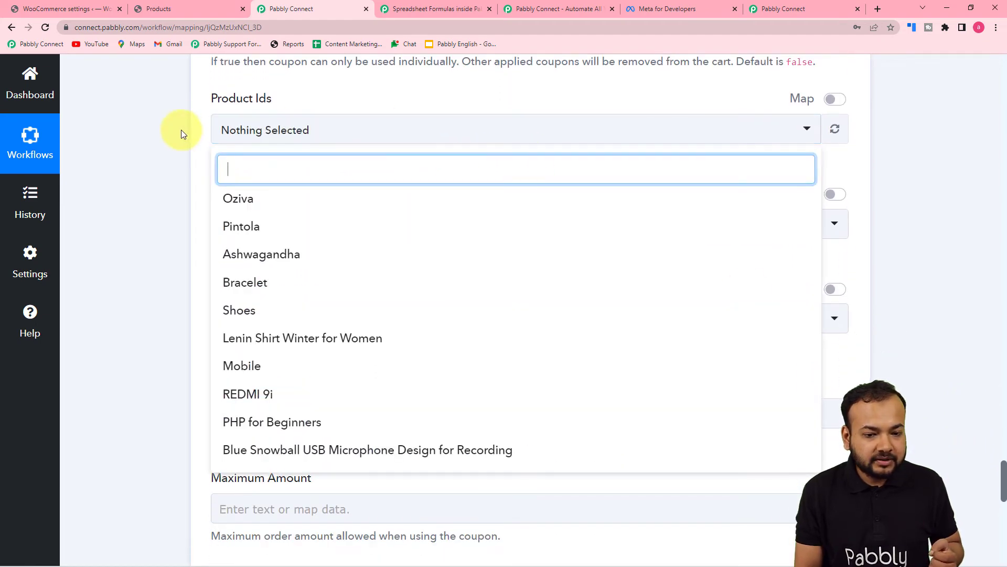
{"action": "left_click", "coordinate": [181, 131]}
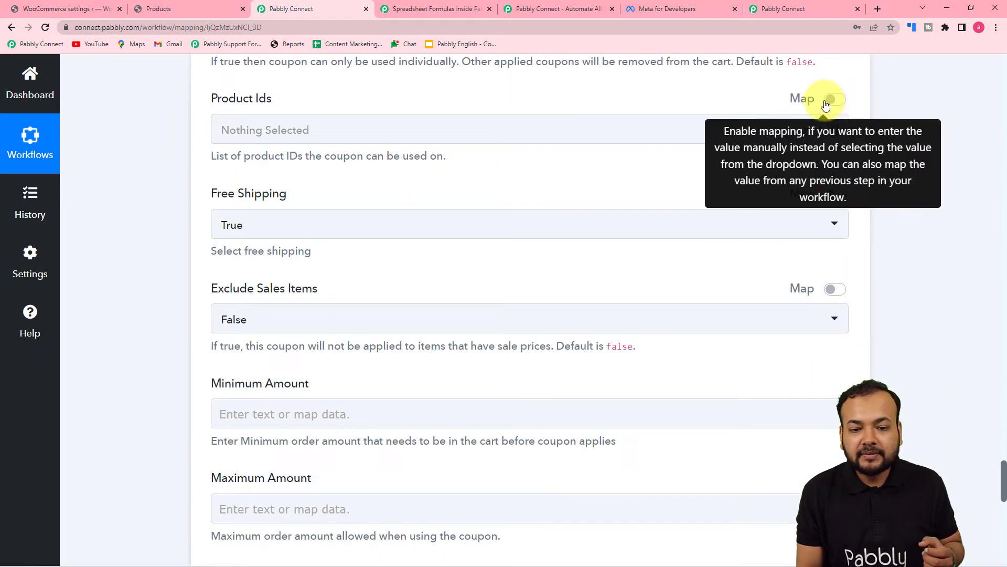
{"action": "left_click", "coordinate": [845, 101]}
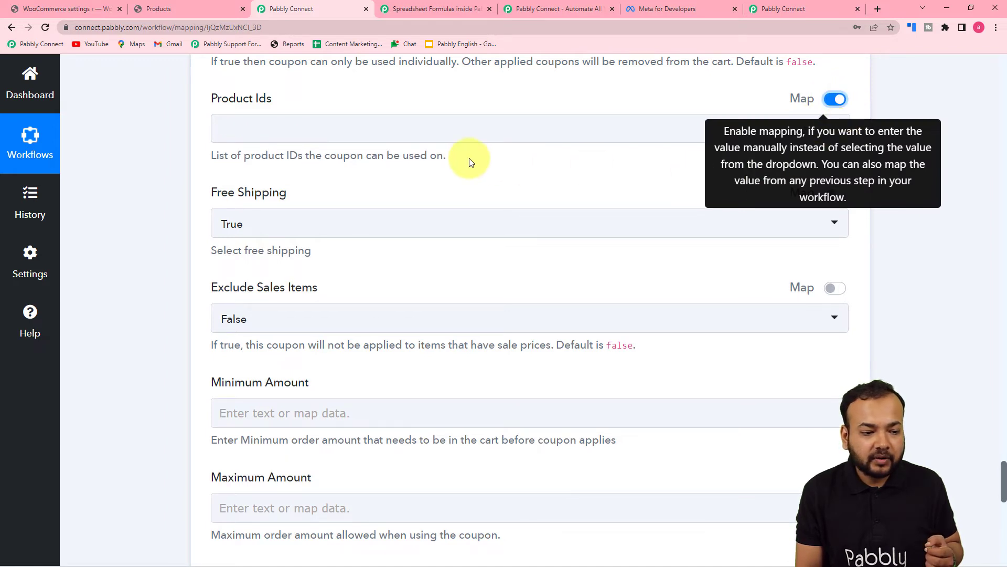
{"action": "left_click", "coordinate": [358, 128]}
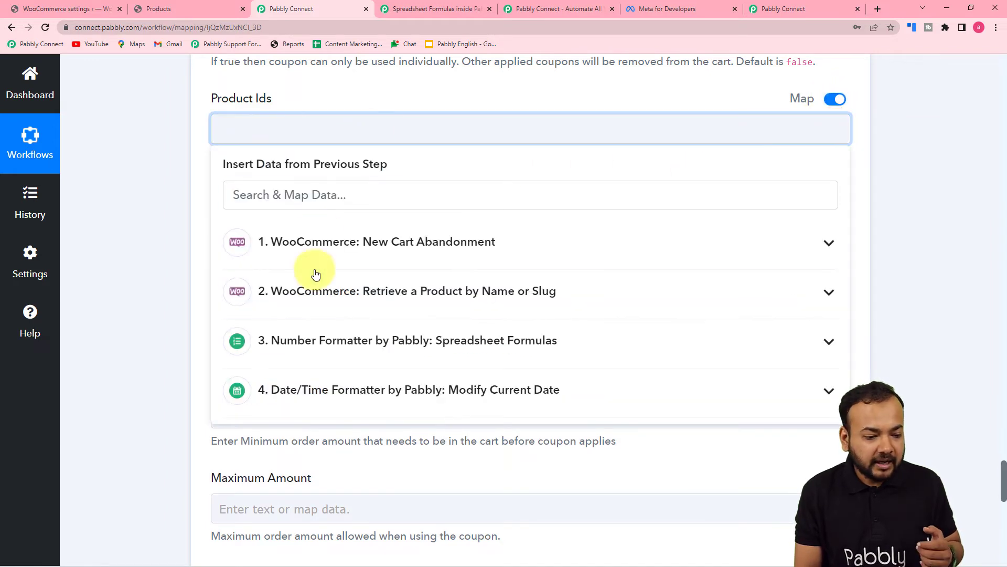
{"action": "left_click", "coordinate": [320, 297]}
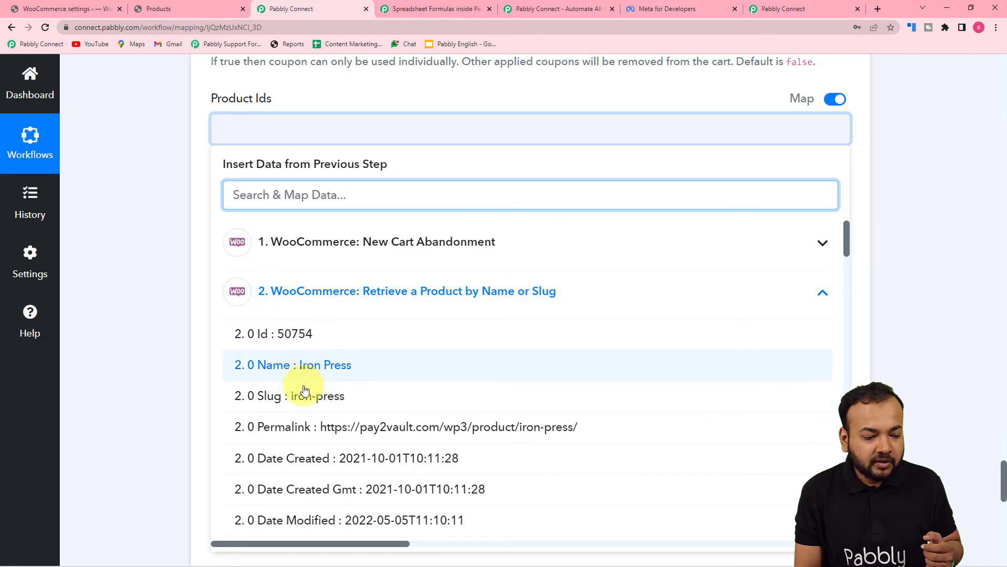
{"action": "left_click", "coordinate": [304, 338]}
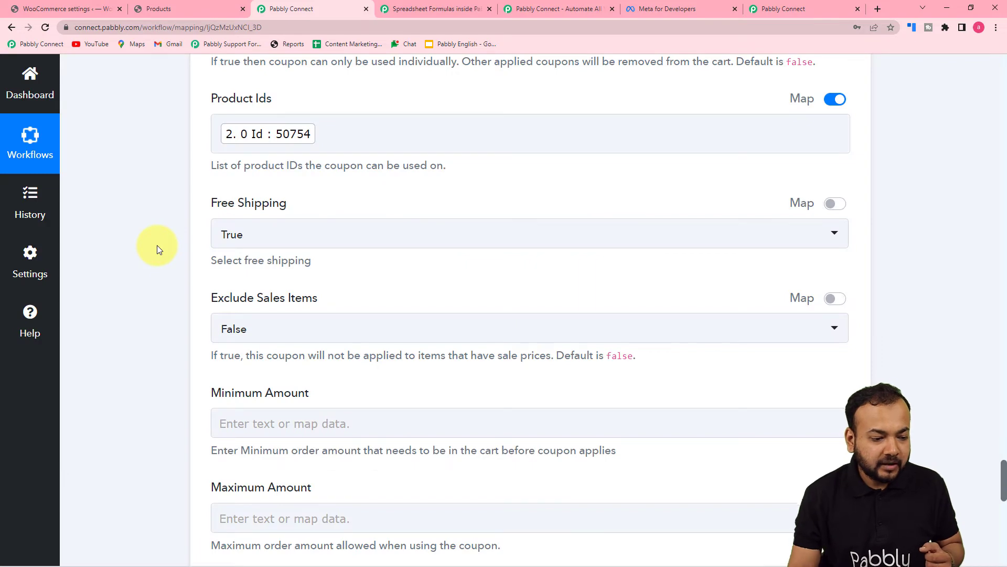
{"action": "scroll", "coordinate": [156, 244], "scroll_direction": "down", "scroll_amount": 4}
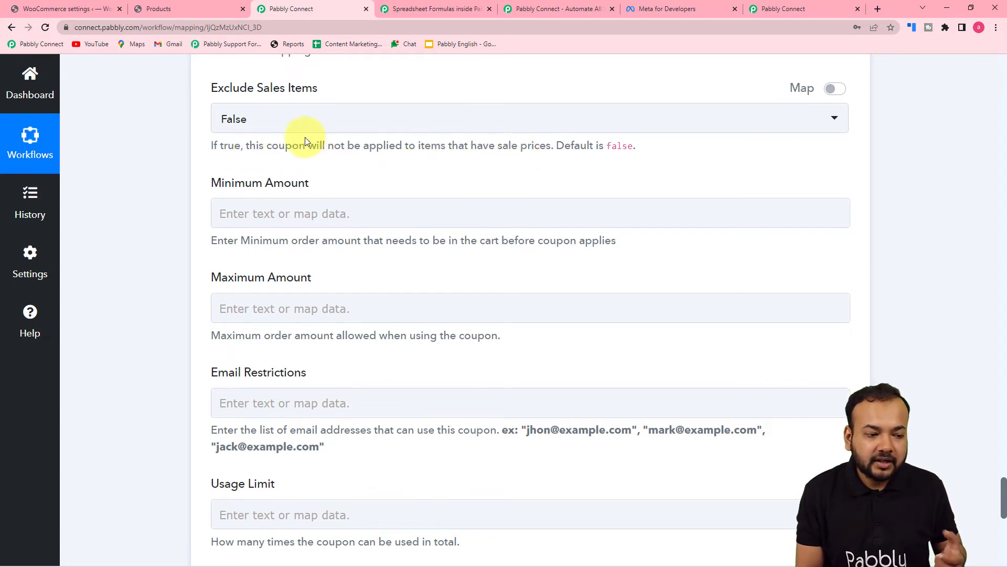
{"action": "scroll", "coordinate": [265, 136], "scroll_direction": "down", "scroll_amount": 2}
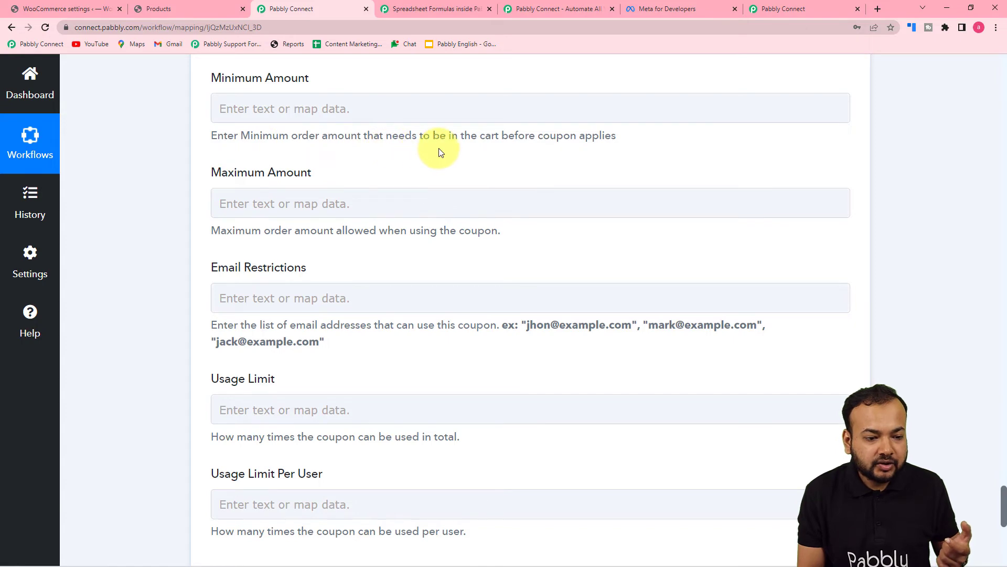
{"action": "scroll", "coordinate": [404, 202], "scroll_direction": "down", "scroll_amount": 4}
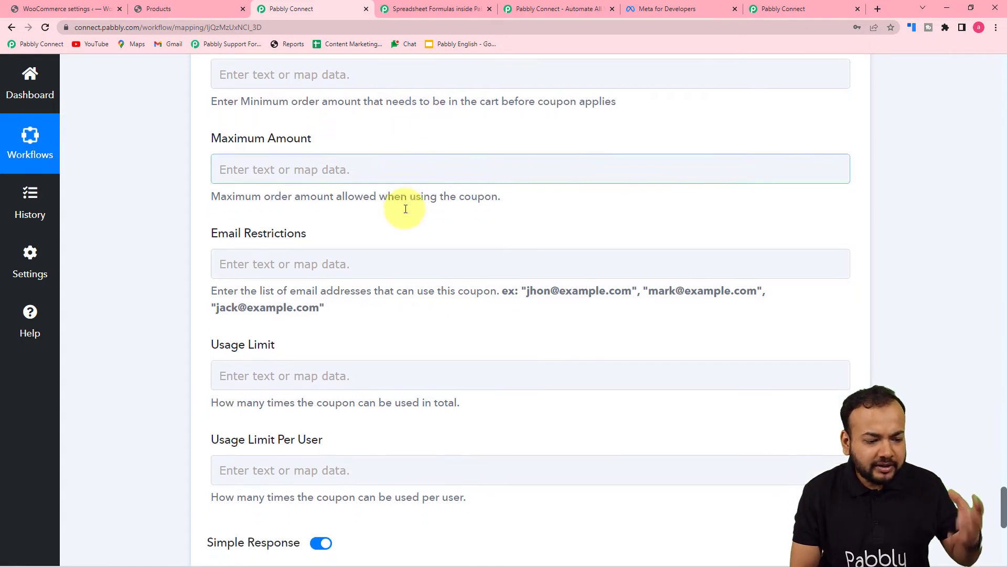
{"action": "scroll", "coordinate": [475, 280], "scroll_direction": "up", "scroll_amount": 12}
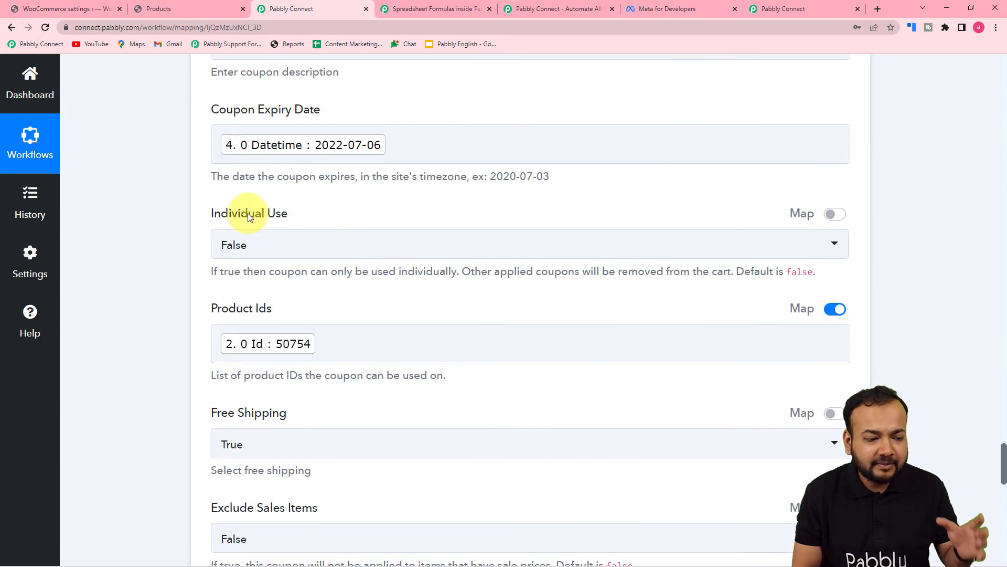
{"action": "scroll", "coordinate": [180, 217], "scroll_direction": "up", "scroll_amount": 2}
{"action": "scroll", "coordinate": [180, 217], "scroll_direction": "up", "scroll_amount": 1}
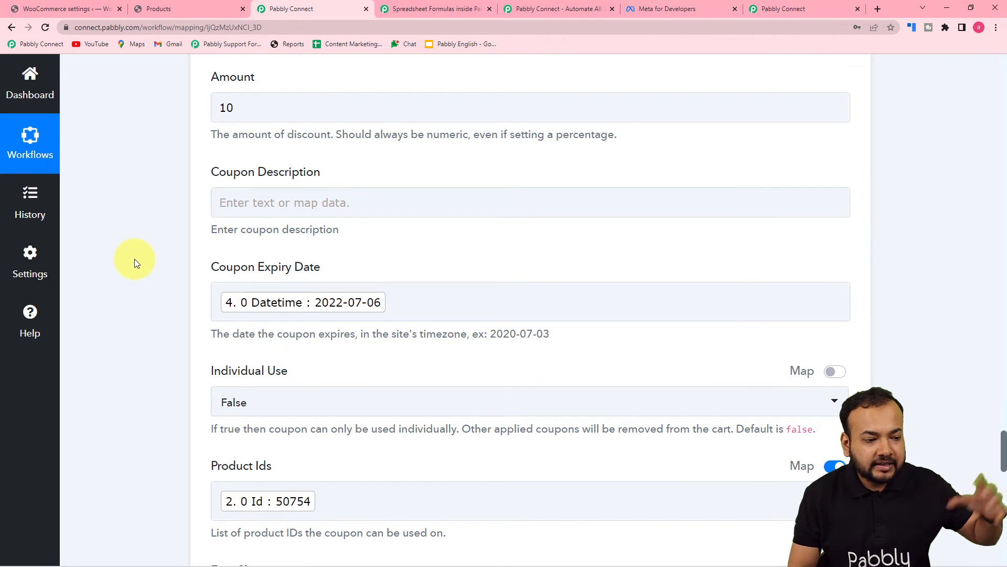
{"action": "scroll", "coordinate": [147, 294], "scroll_direction": "down", "scroll_amount": 4}
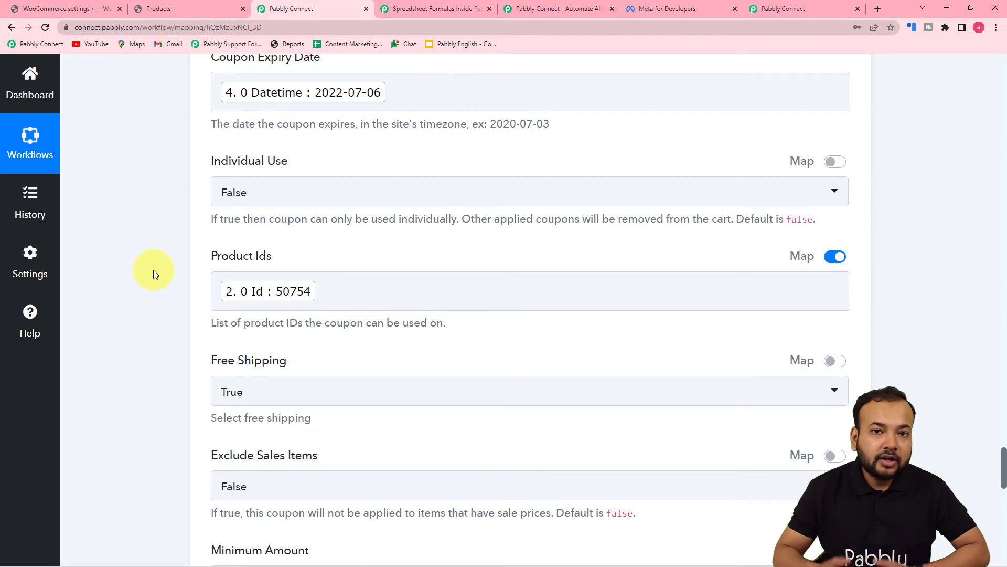
{"action": "scroll", "coordinate": [153, 270], "scroll_direction": "down", "scroll_amount": 2}
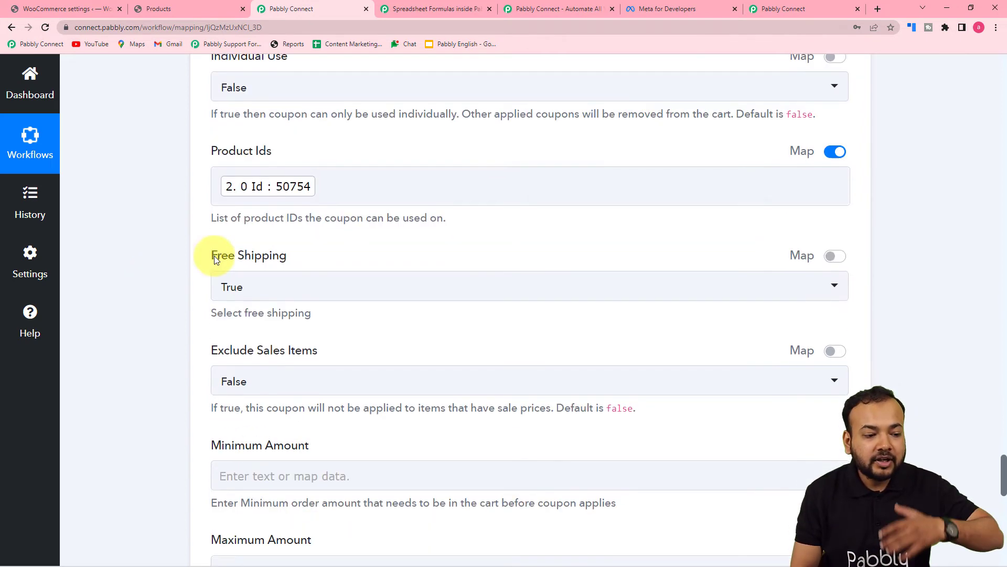
{"action": "left_click", "coordinate": [292, 185]}
{"action": "left_click", "coordinate": [173, 198]}
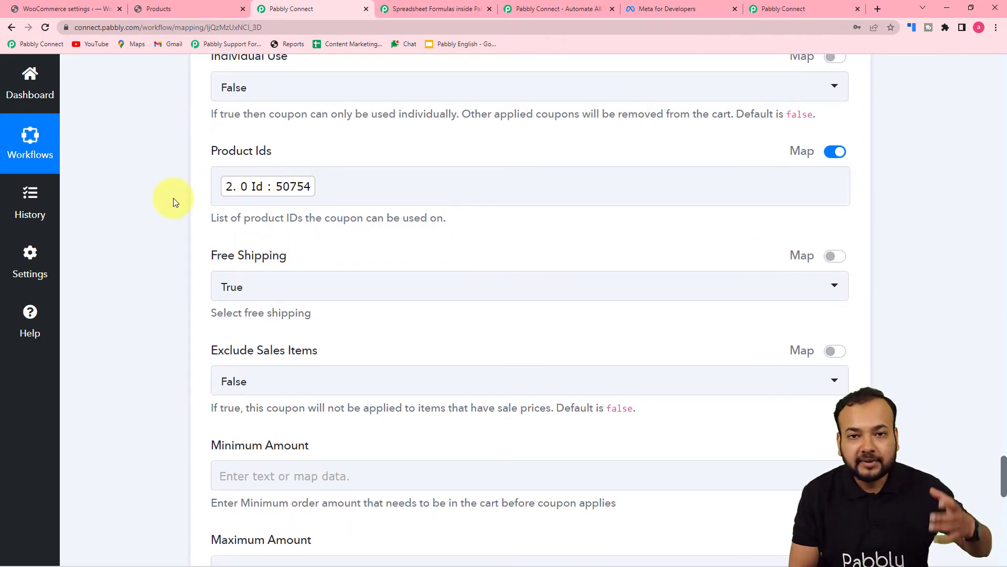
{"action": "scroll", "coordinate": [173, 197], "scroll_direction": "down", "scroll_amount": 6}
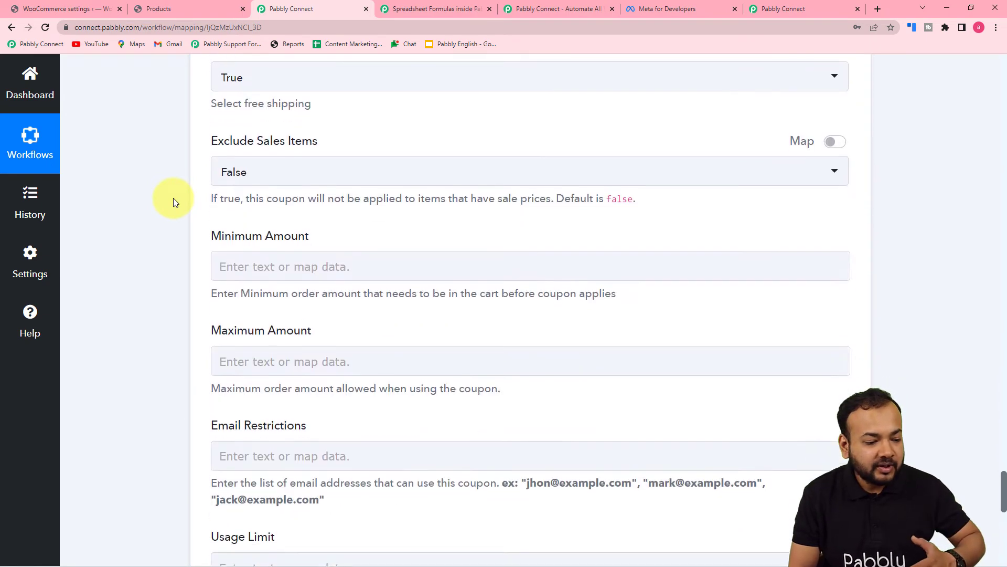
{"action": "scroll", "coordinate": [173, 197], "scroll_direction": "down", "scroll_amount": 5}
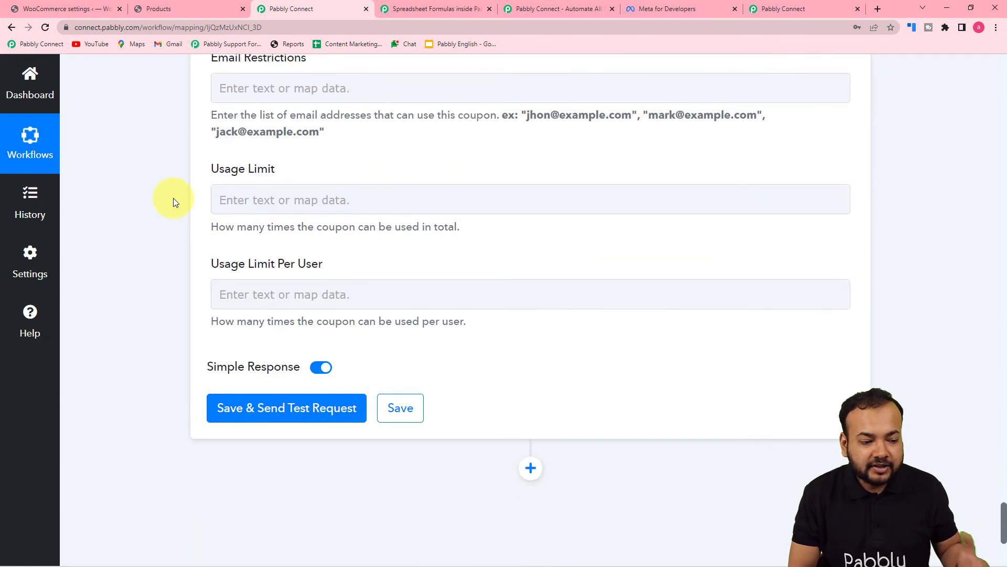
{"action": "scroll", "coordinate": [173, 197], "scroll_direction": "down", "scroll_amount": 1}
Save and test the coupon step, reviewing the created 342_10% coupon expiring 2022-07-06
{"action": "left_click", "coordinate": [219, 355]}
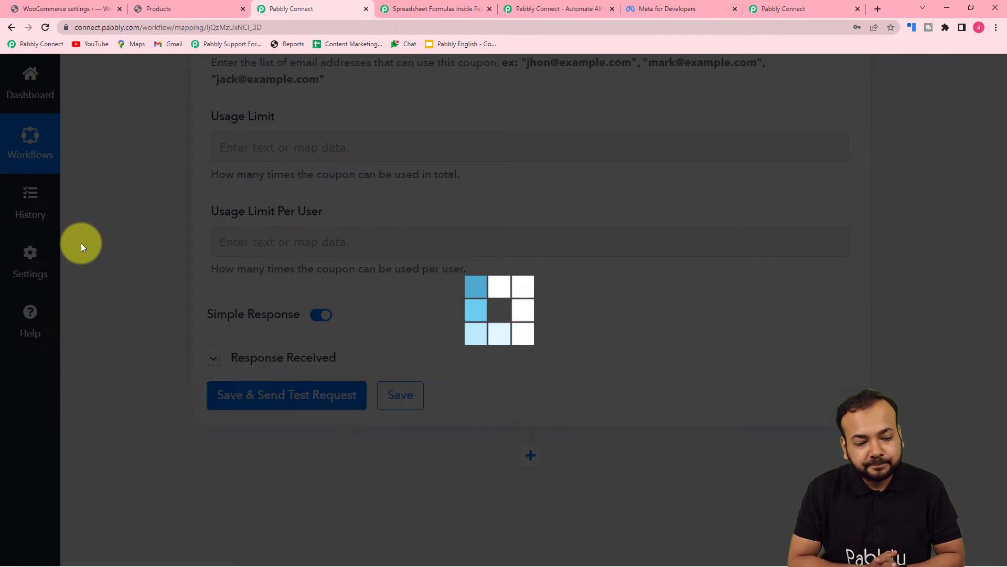
{"action": "scroll", "coordinate": [81, 243], "scroll_direction": "down", "scroll_amount": 4}
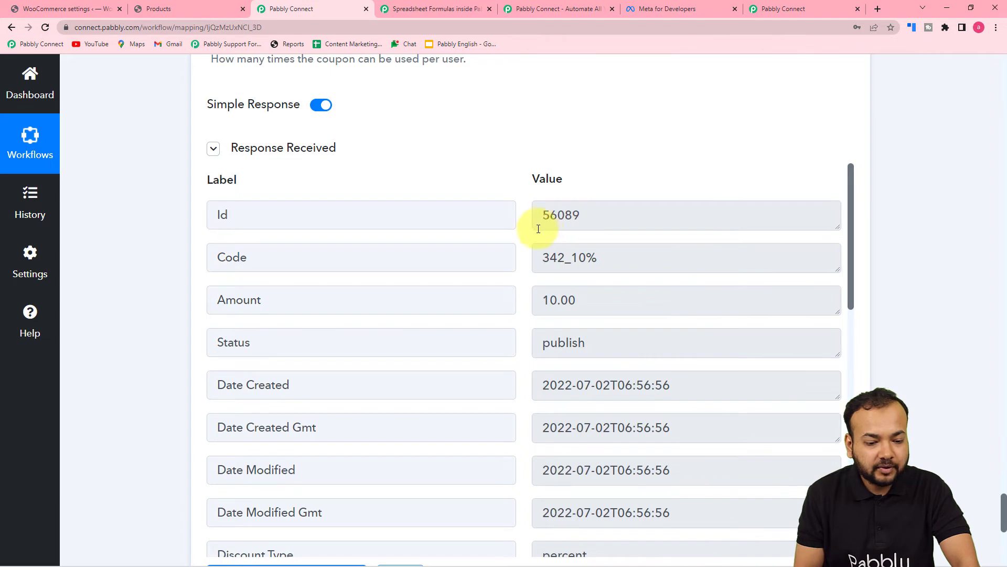
{"action": "scroll", "coordinate": [491, 253], "scroll_direction": "down", "scroll_amount": 3}
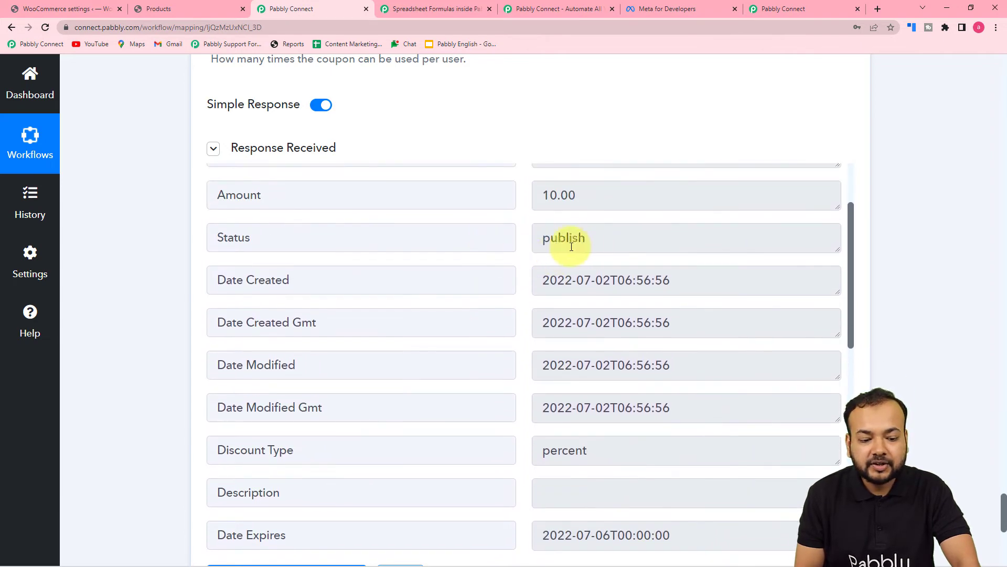
{"action": "scroll", "coordinate": [160, 270], "scroll_direction": "down", "scroll_amount": 4}
{"action": "scroll", "coordinate": [161, 270], "scroll_direction": "down", "scroll_amount": 2}
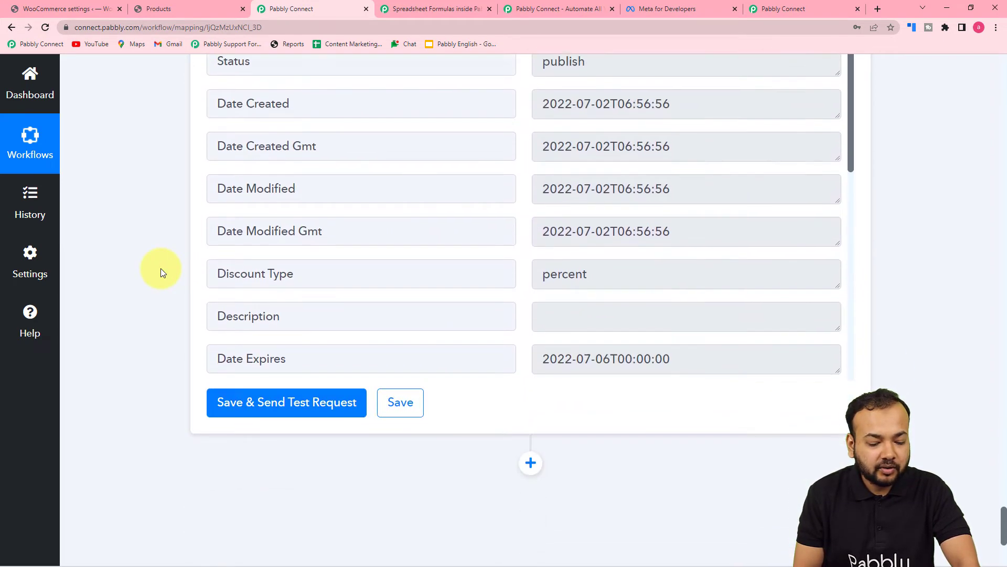
{"action": "scroll", "coordinate": [160, 268], "scroll_direction": "down", "scroll_amount": 1}
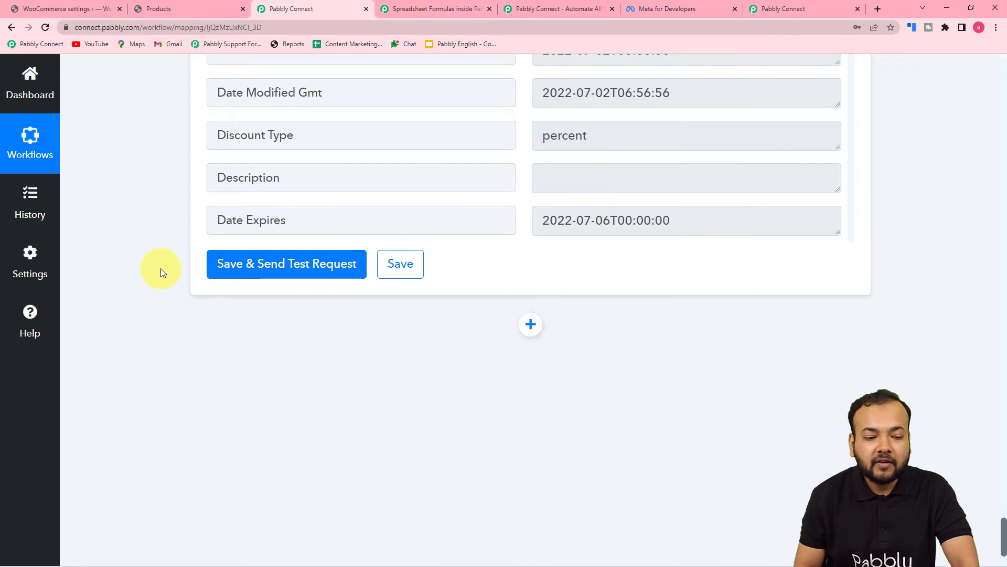
{"action": "scroll", "coordinate": [160, 268], "scroll_direction": "down", "scroll_amount": 2}
Insert an action step below the coupon step and pick WhatsApp Cloud API from a 'wha' search
{"action": "left_click", "coordinate": [531, 201]}
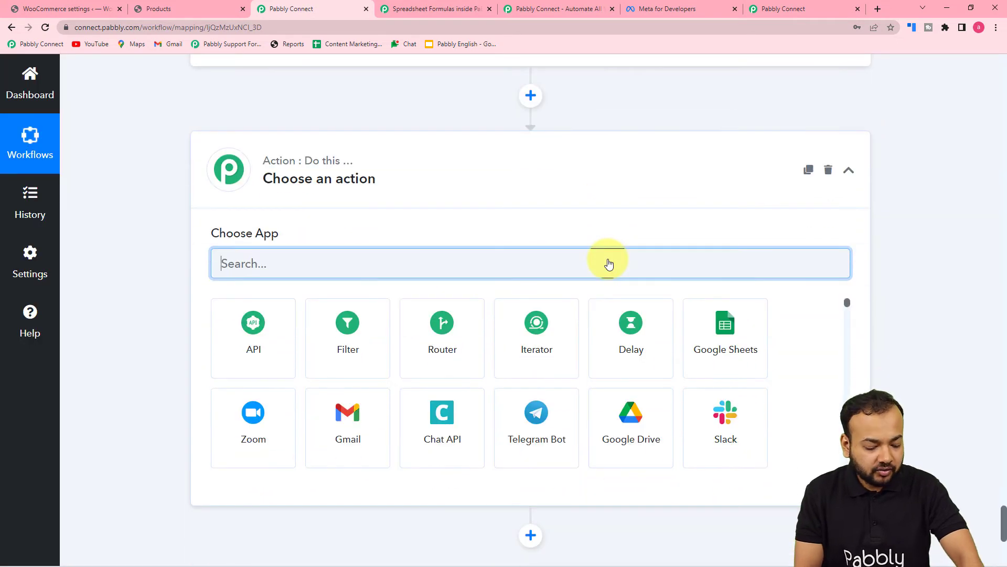
{"action": "type", "text": "wha"}
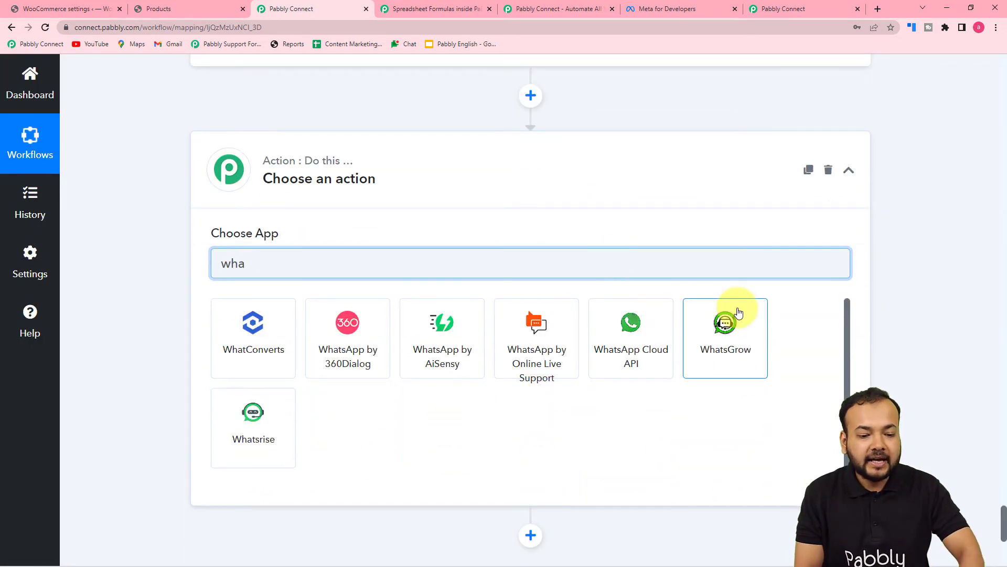
{"action": "left_click", "coordinate": [622, 356]}
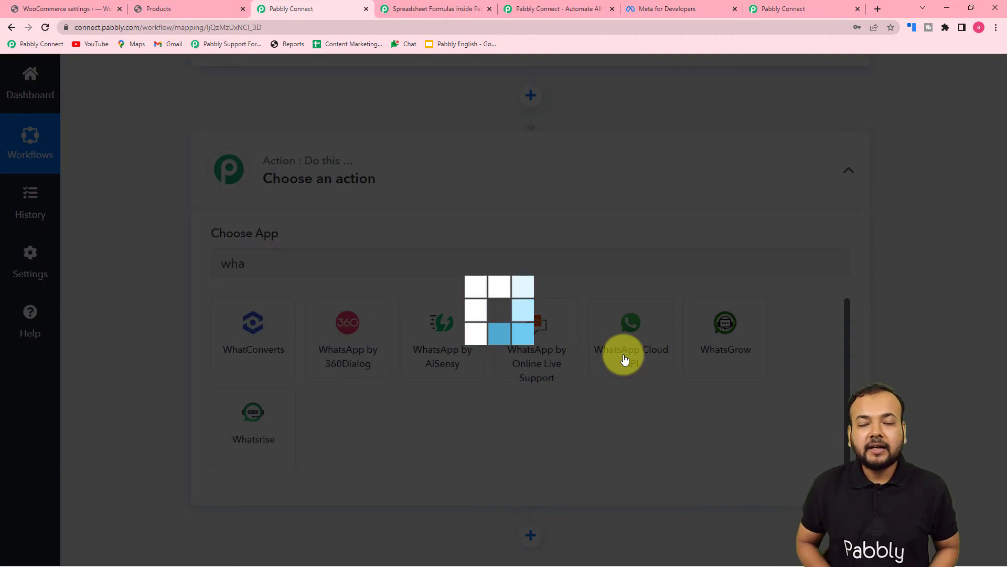
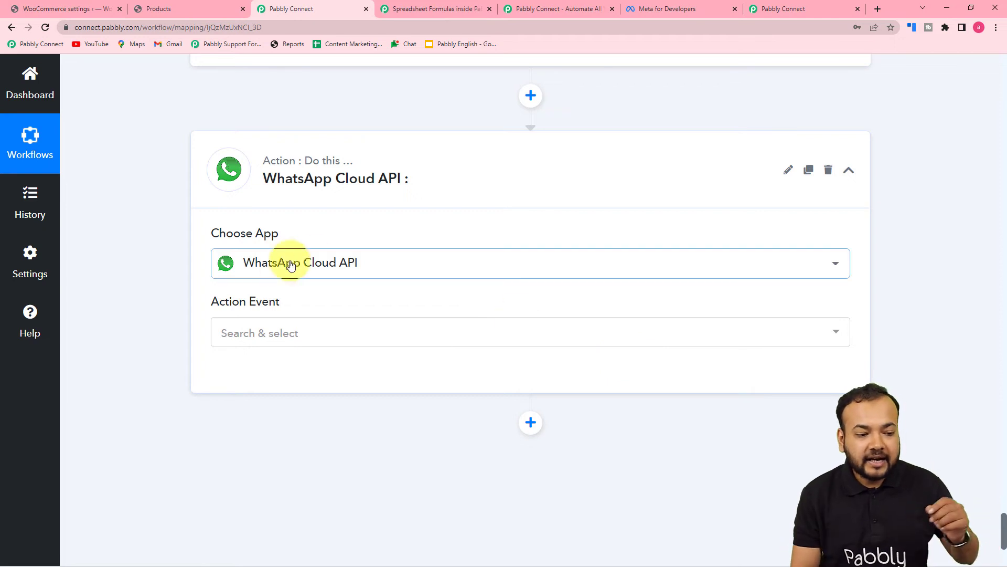
Set the WhatsApp Cloud API action event to Send Template Message and bring up its connection options
{"action": "scroll", "coordinate": [190, 267], "scroll_direction": "down", "scroll_amount": 3}
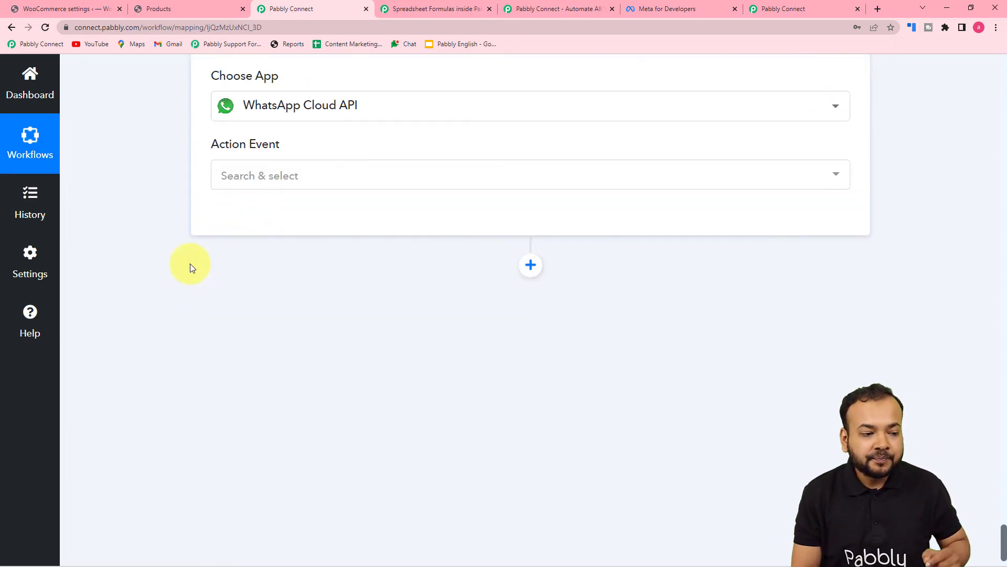
{"action": "left_click", "coordinate": [244, 178]}
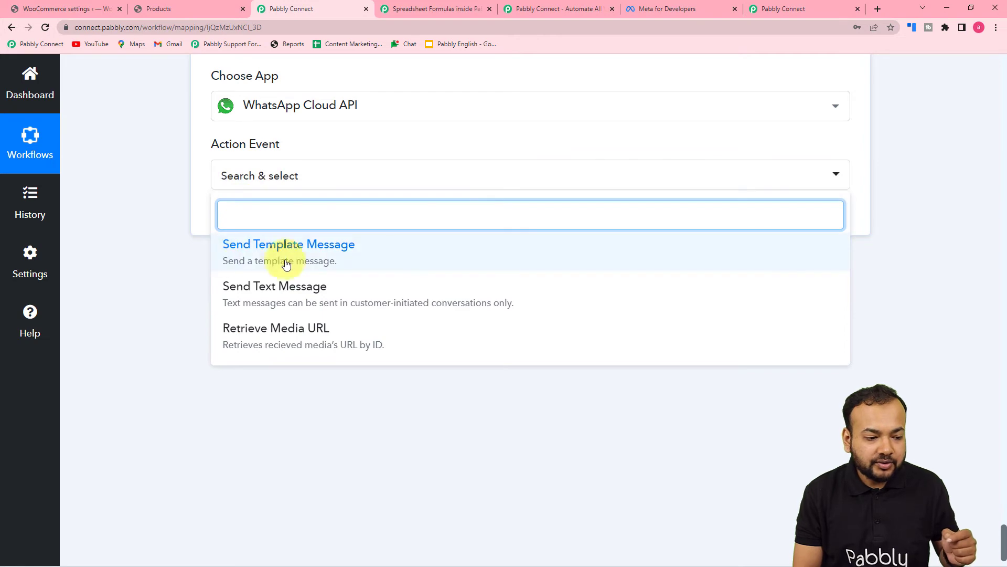
{"action": "left_click", "coordinate": [254, 263]}
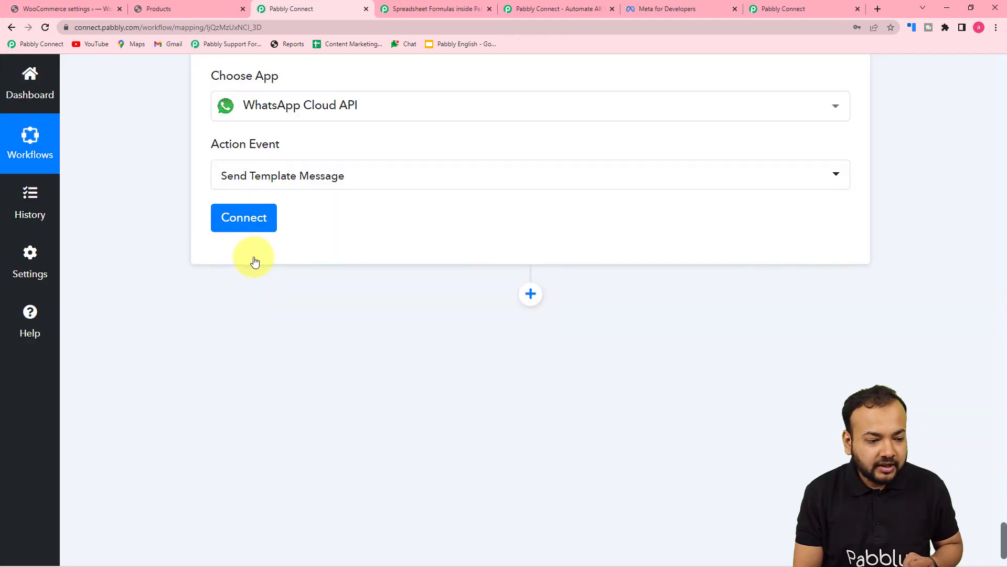
{"action": "left_click", "coordinate": [255, 228]}
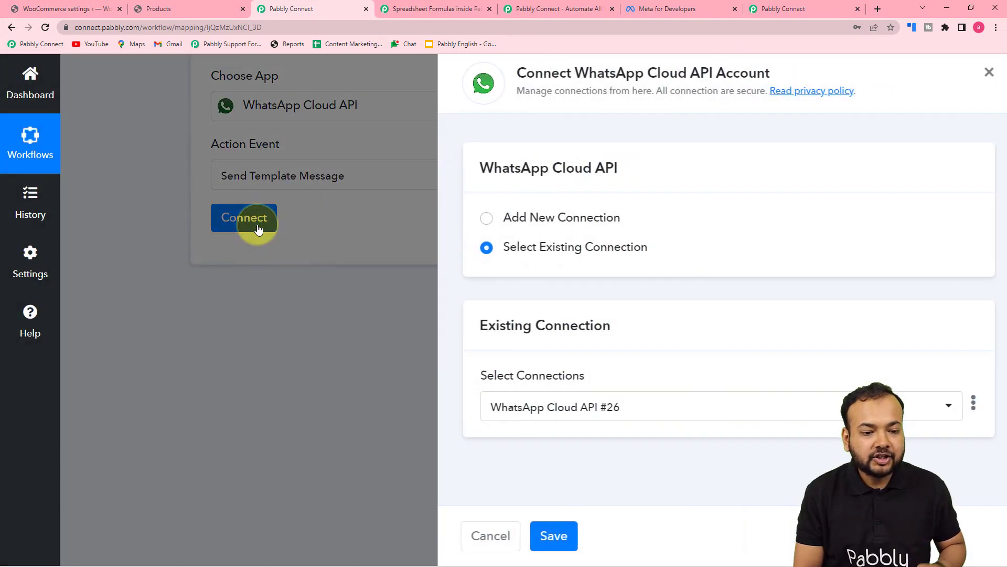
Choose Add New Connection to reveal empty Token, Phone Number ID and Business Account ID fields
{"action": "left_click", "coordinate": [474, 219]}
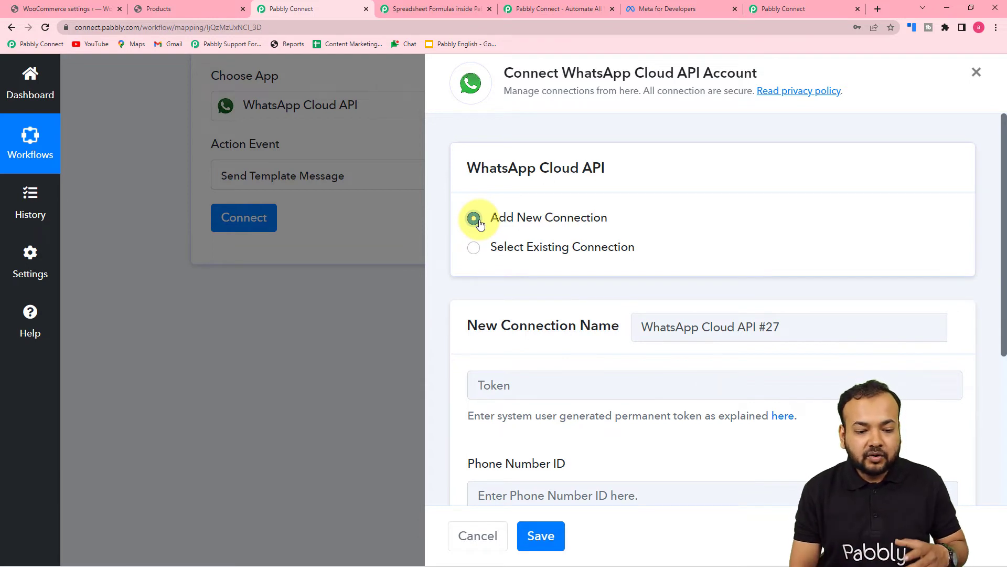
{"action": "scroll", "coordinate": [480, 223], "scroll_direction": "down", "scroll_amount": 3}
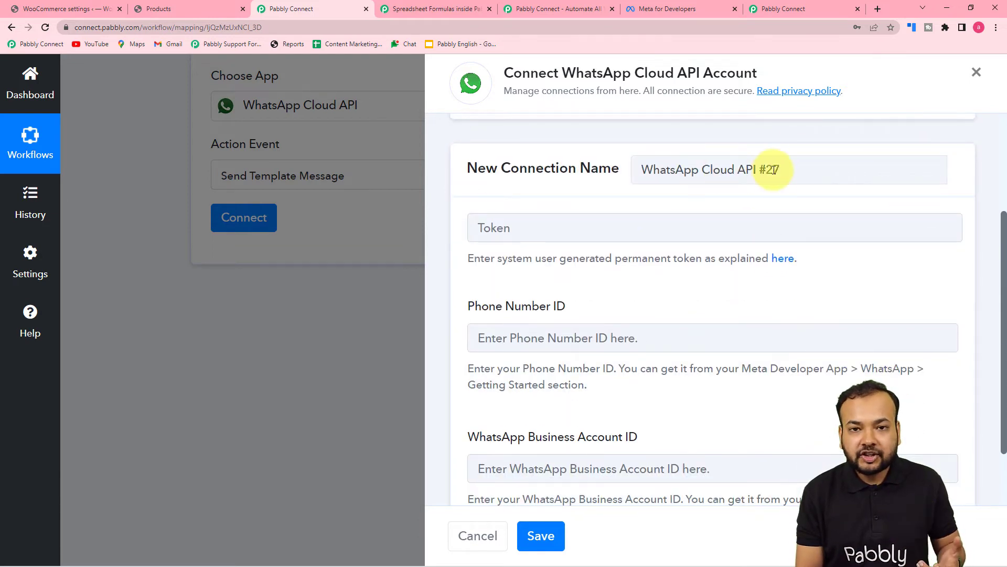
{"action": "scroll", "coordinate": [771, 166], "scroll_direction": "down", "scroll_amount": 2}
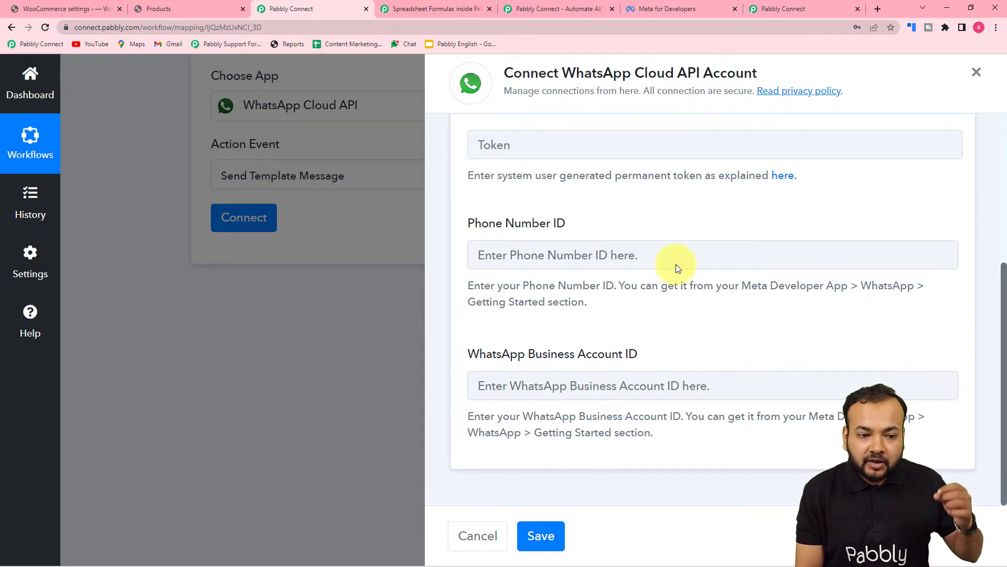
Read through the Pabbly Forum guide on getting a permanent WhatsApp token, then go to Meta for Developers
{"action": "left_click", "coordinate": [773, 176]}
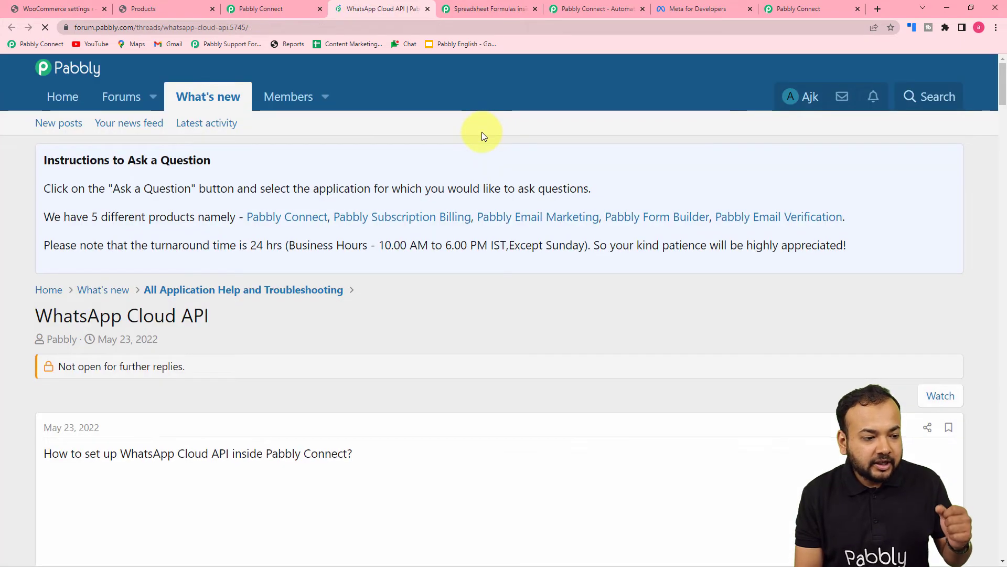
{"action": "scroll", "coordinate": [481, 132], "scroll_direction": "down", "scroll_amount": 1}
{"action": "scroll", "coordinate": [481, 131], "scroll_direction": "down", "scroll_amount": 5}
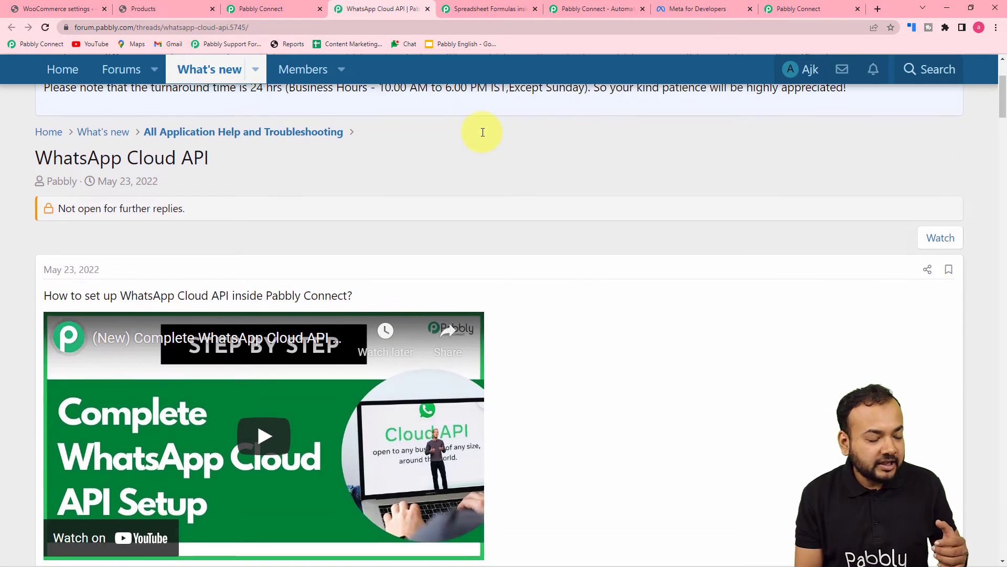
{"action": "scroll", "coordinate": [483, 133], "scroll_direction": "down", "scroll_amount": 2}
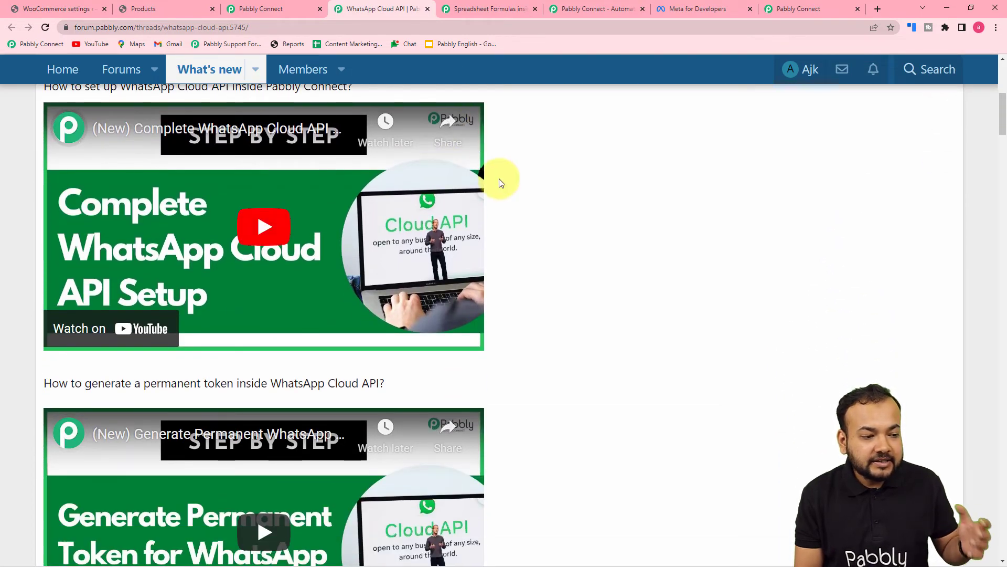
{"action": "scroll", "coordinate": [495, 195], "scroll_direction": "up", "scroll_amount": 3}
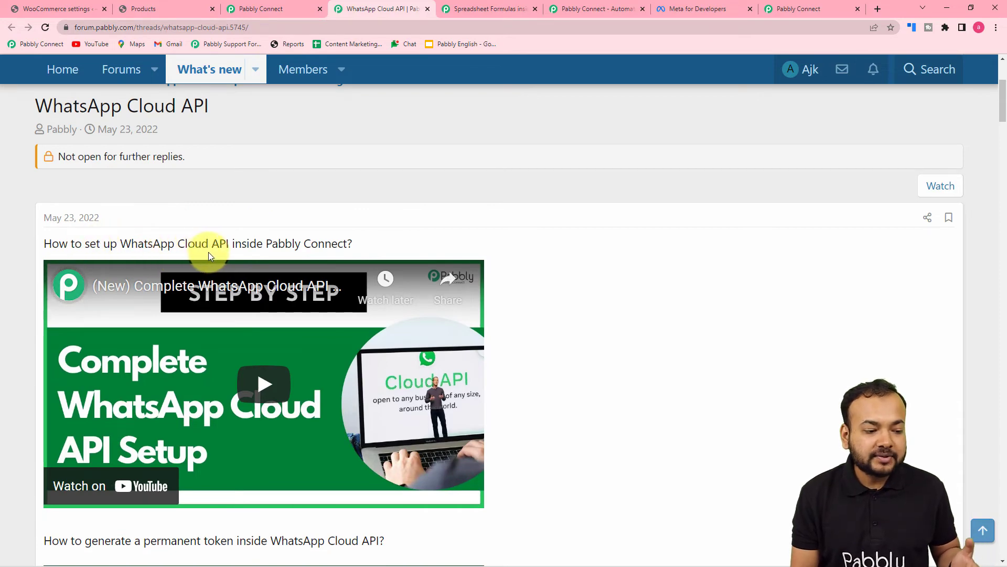
{"action": "scroll", "coordinate": [294, 249], "scroll_direction": "down", "scroll_amount": 5}
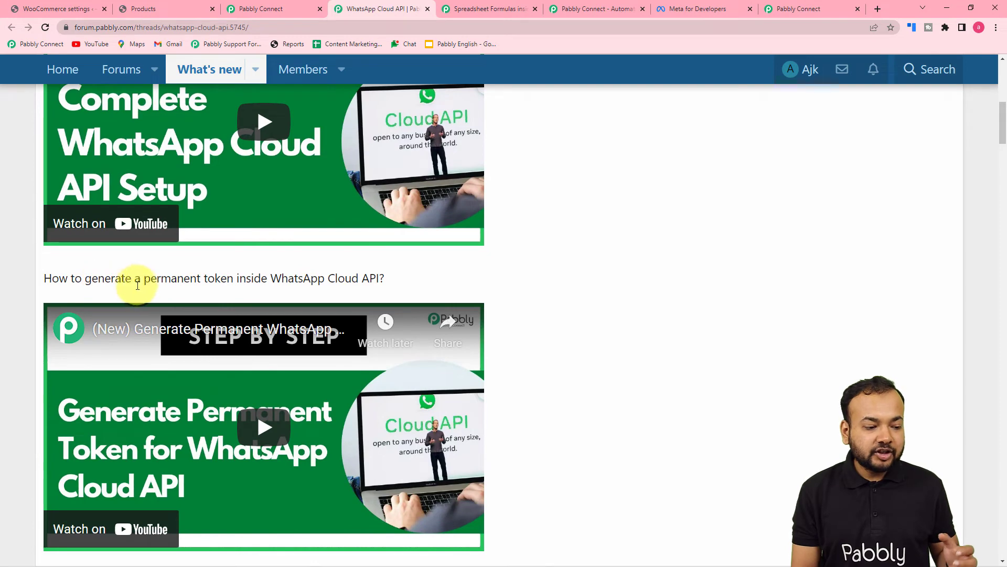
{"action": "scroll", "coordinate": [257, 292], "scroll_direction": "down", "scroll_amount": 7}
{"action": "scroll", "coordinate": [258, 292], "scroll_direction": "down", "scroll_amount": 2}
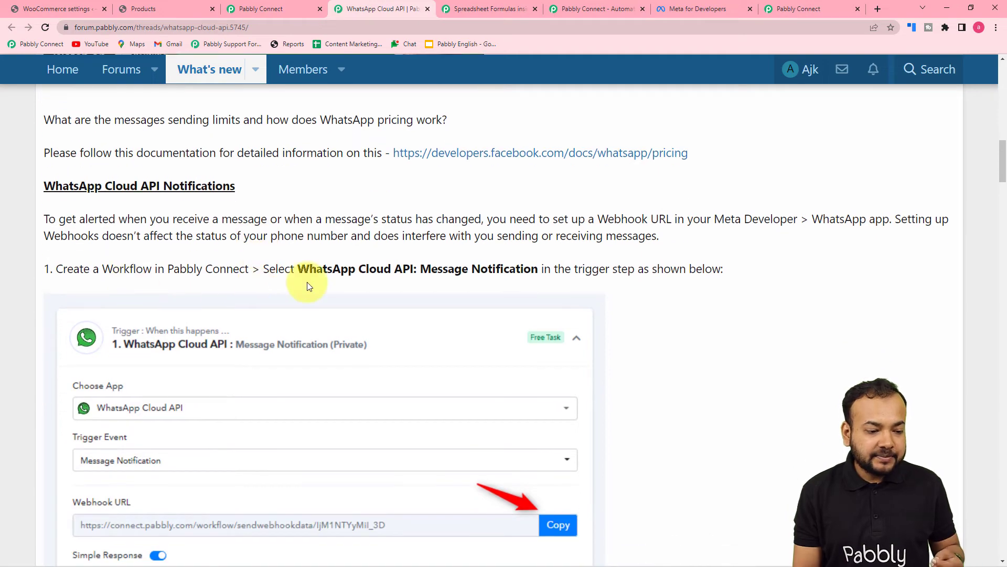
{"action": "scroll", "coordinate": [307, 281], "scroll_direction": "down", "scroll_amount": 5}
{"action": "scroll", "coordinate": [307, 281], "scroll_direction": "down", "scroll_amount": 8}
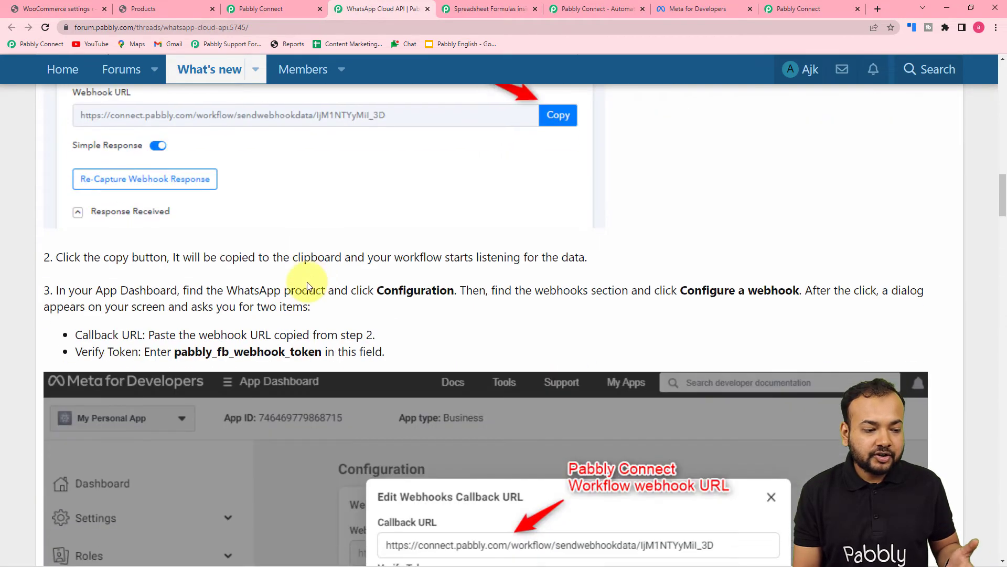
{"action": "scroll", "coordinate": [308, 282], "scroll_direction": "down", "scroll_amount": 14}
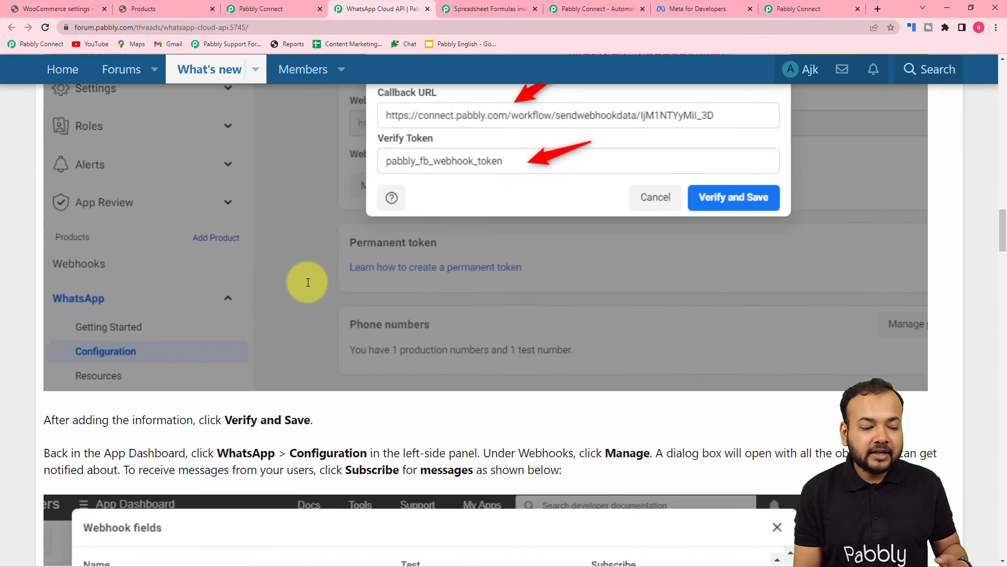
{"action": "scroll", "coordinate": [307, 282], "scroll_direction": "down", "scroll_amount": 11}
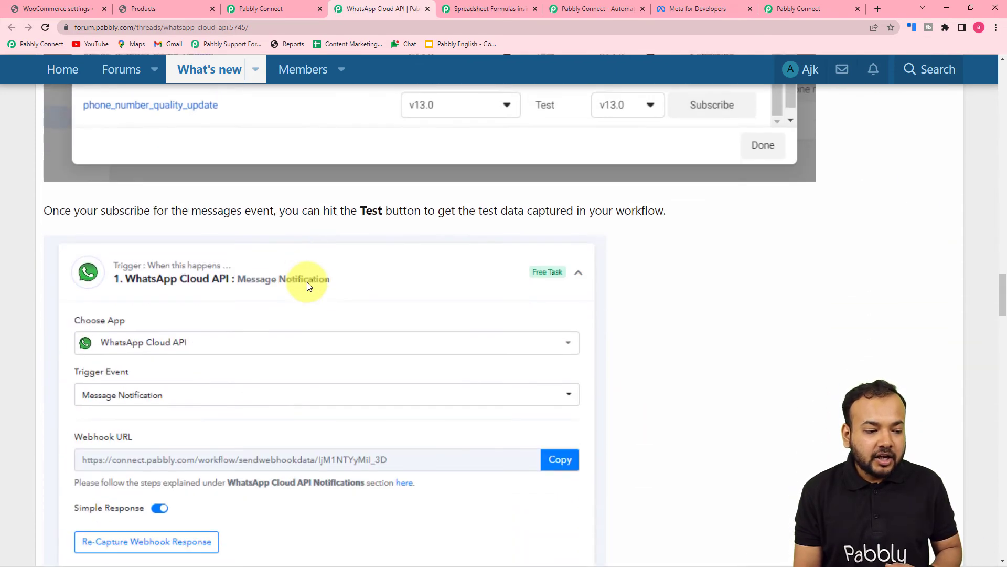
{"action": "scroll", "coordinate": [307, 282], "scroll_direction": "down", "scroll_amount": 9}
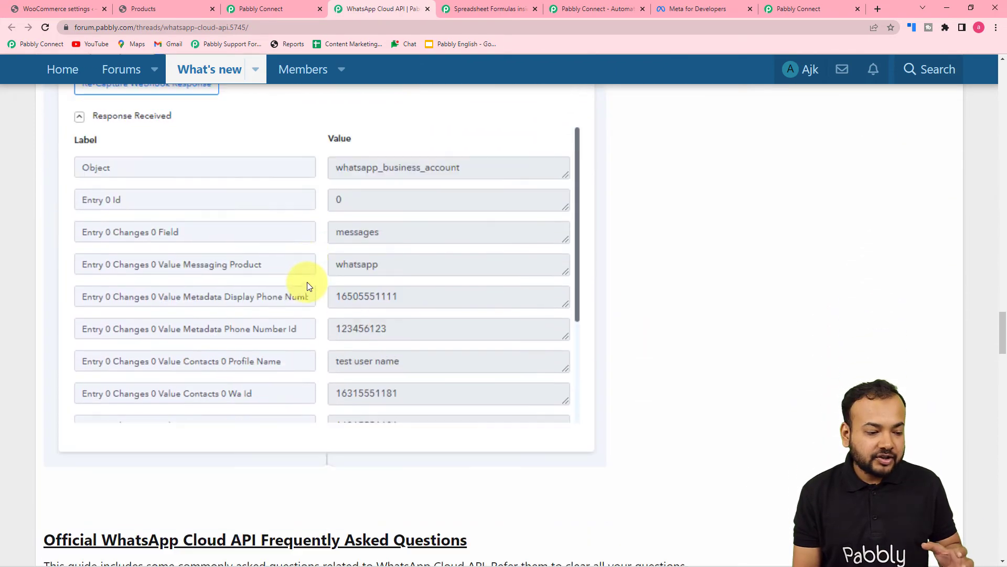
{"action": "scroll", "coordinate": [307, 281], "scroll_direction": "down", "scroll_amount": 4}
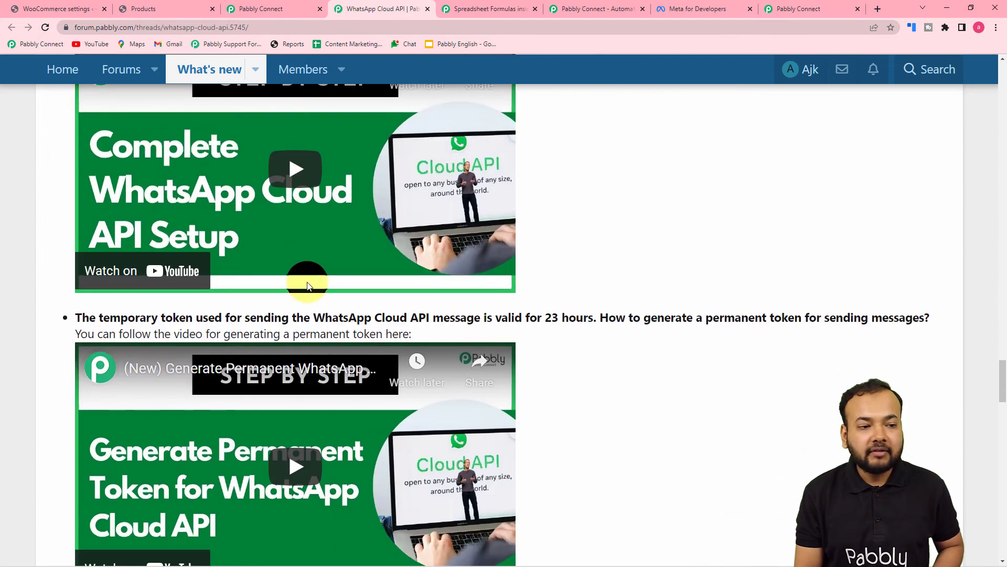
{"action": "left_click", "coordinate": [262, 9]}
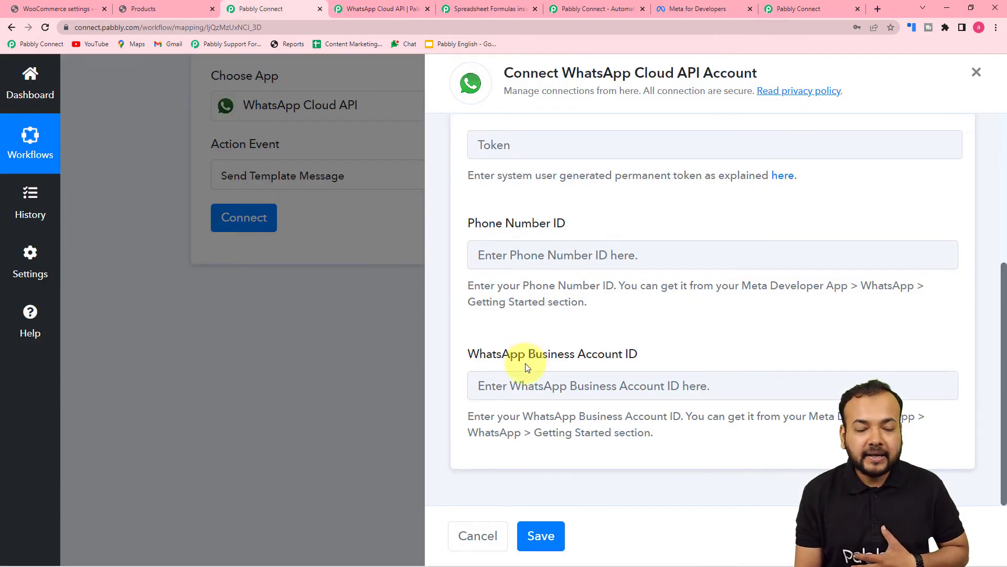
{"action": "left_click", "coordinate": [699, 8]}
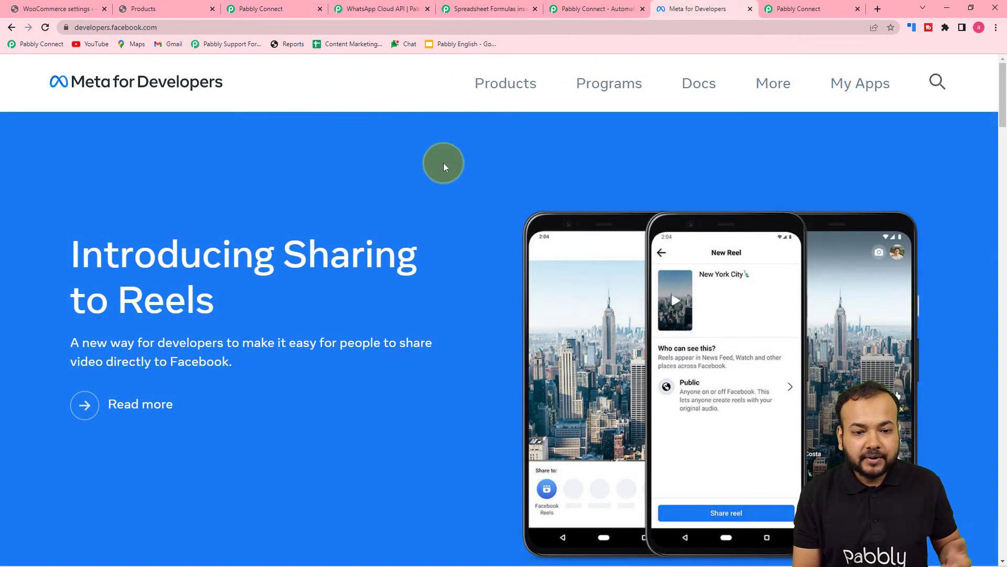
Go to the MyConnectMsg App's WhatsApp Getting Started page in Meta for Developers
{"action": "left_click", "coordinate": [849, 93]}
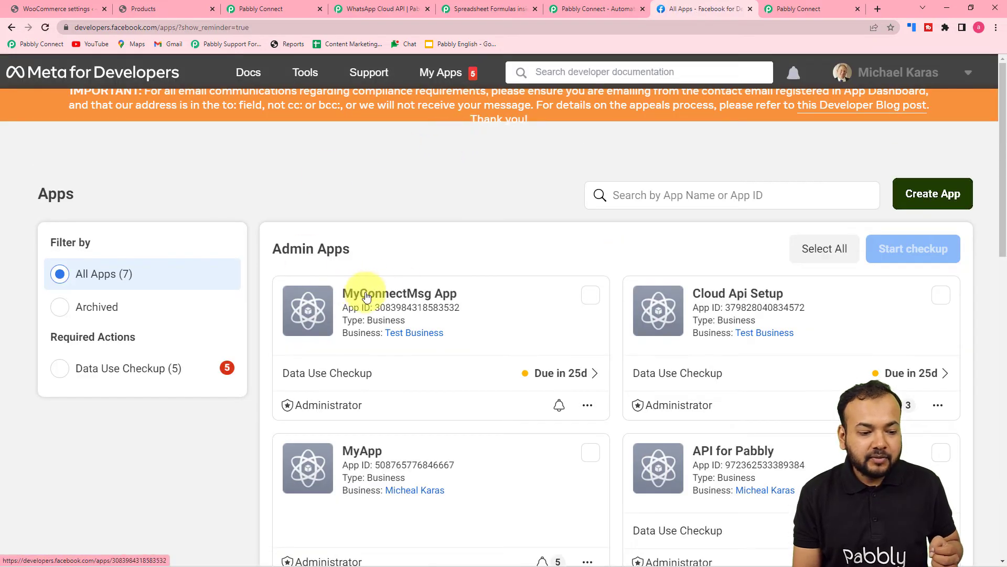
{"action": "left_click", "coordinate": [366, 297]}
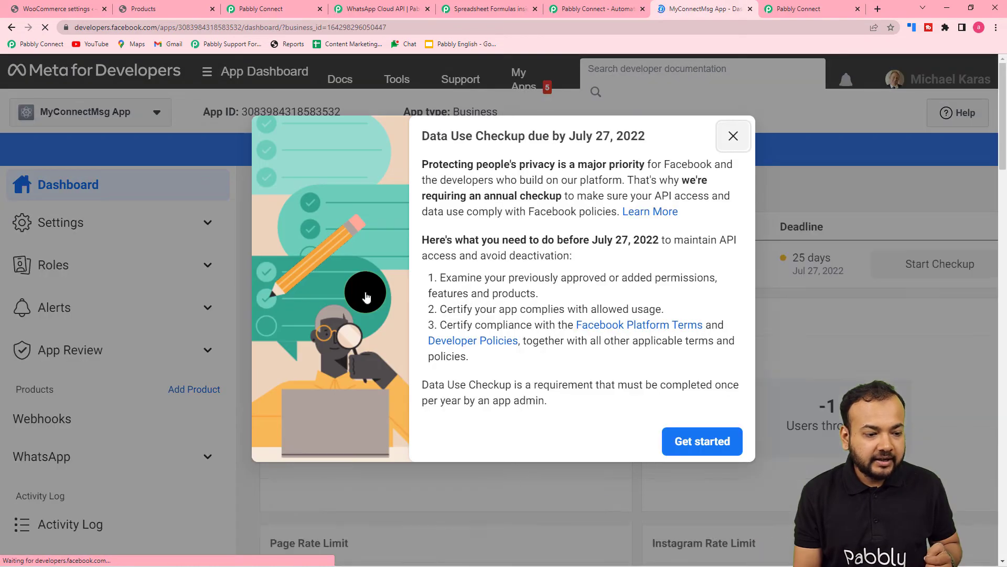
{"action": "left_click", "coordinate": [733, 136]}
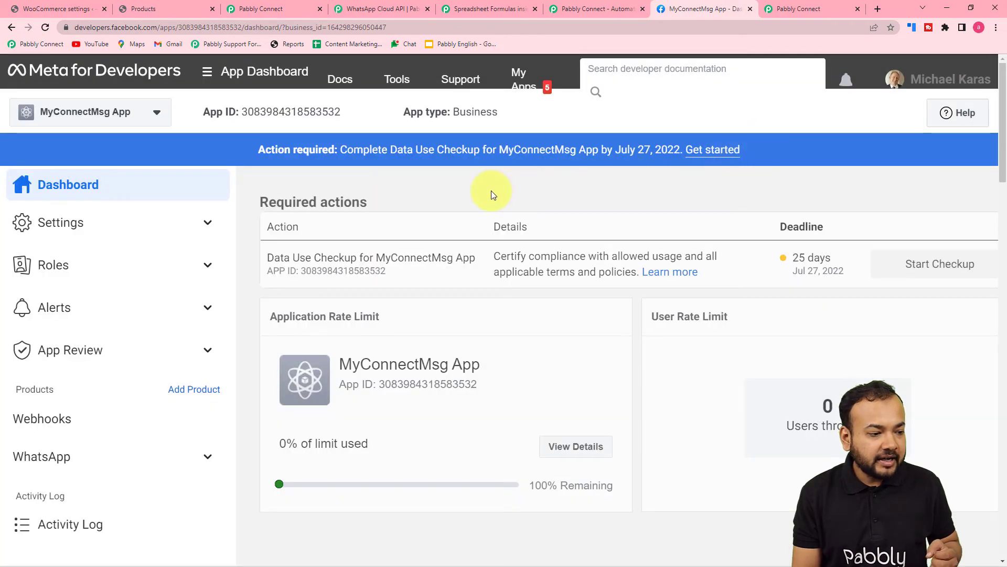
{"action": "scroll", "coordinate": [95, 305], "scroll_direction": "down", "scroll_amount": 3}
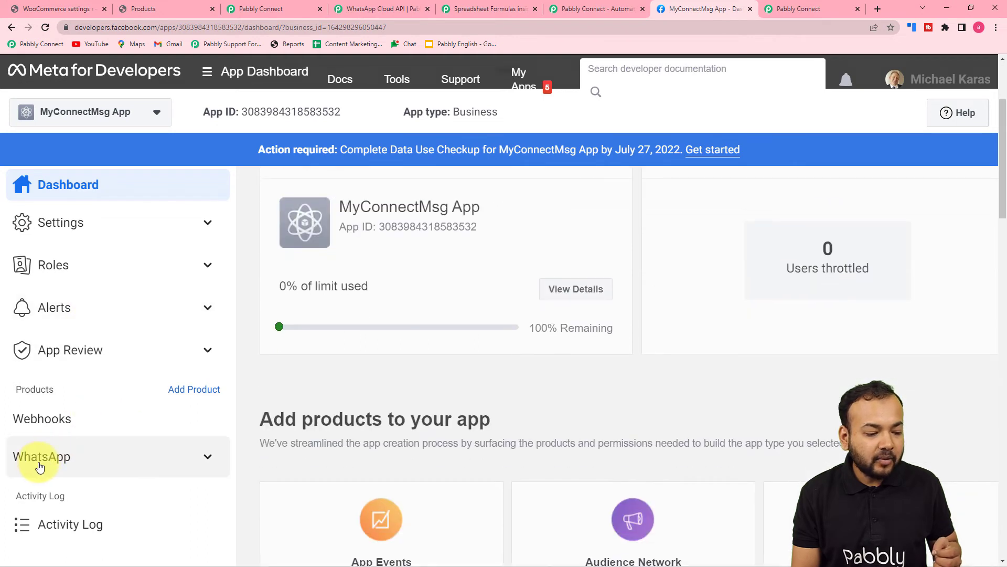
{"action": "left_click", "coordinate": [63, 467]}
{"action": "left_click", "coordinate": [52, 489]}
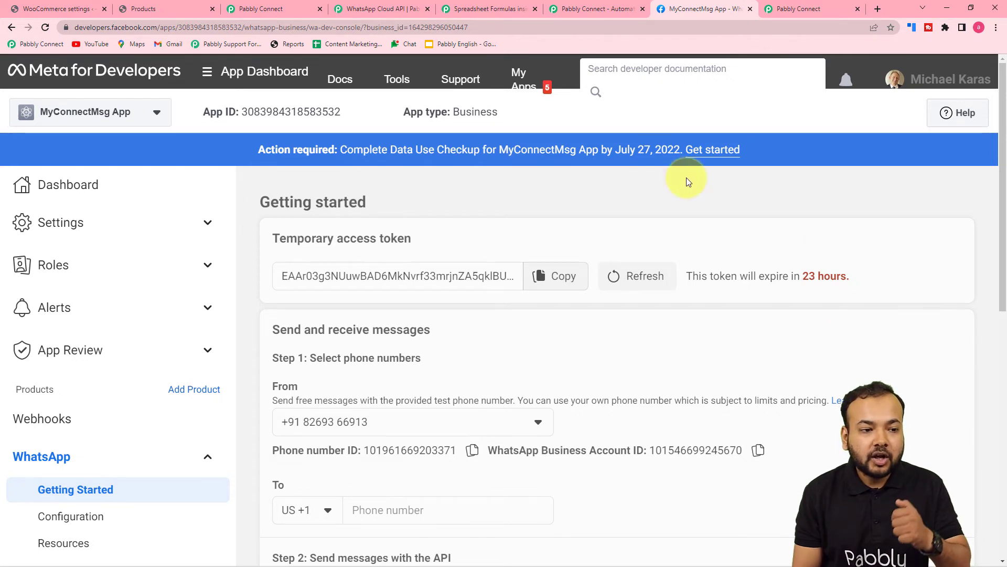
Cross-check the forum guide against the Getting Started page, then return to the Pabbly Connect form
{"action": "left_click", "coordinate": [387, 20]}
{"action": "scroll", "coordinate": [346, 200], "scroll_direction": "down", "scroll_amount": 2}
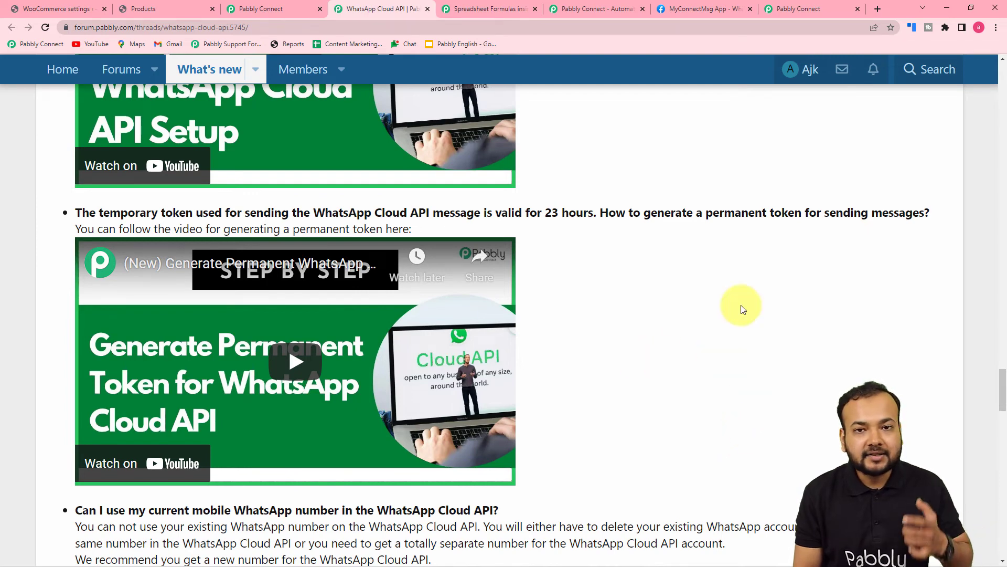
{"action": "left_click", "coordinate": [703, 8]}
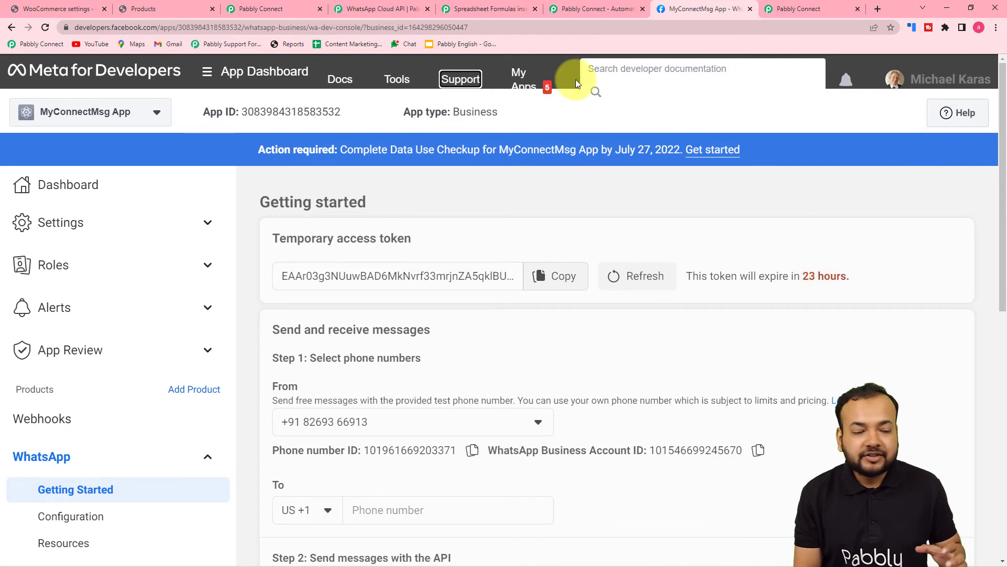
{"action": "left_click", "coordinate": [294, 5]}
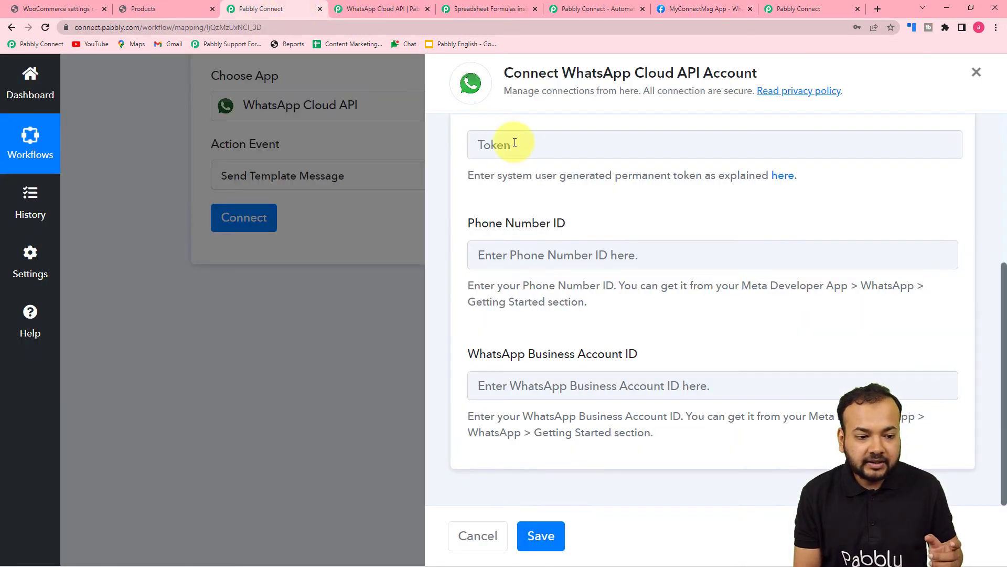
Copy the Phone number ID from Meta's Getting Started page into the Phone Number ID field
{"action": "left_click", "coordinate": [676, 7]}
{"action": "scroll", "coordinate": [342, 348], "scroll_direction": "down", "scroll_amount": 3}
{"action": "left_click", "coordinate": [472, 293]}
{"action": "left_click", "coordinate": [263, 8]}
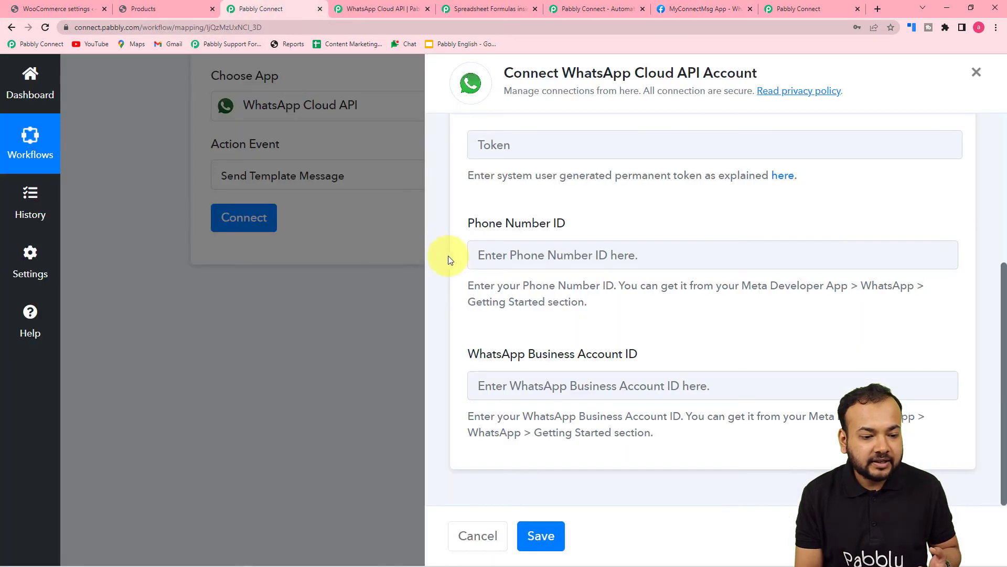
{"action": "right_click", "coordinate": [495, 257]}
{"action": "left_click", "coordinate": [512, 350]}
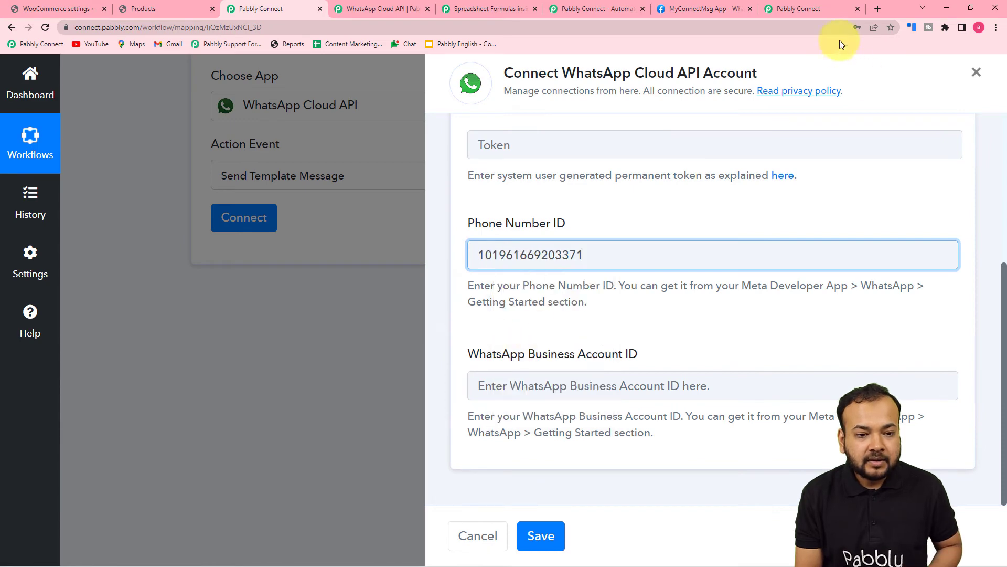
Copy the WhatsApp Business Account ID from Meta into its field in the connection form
{"action": "left_click", "coordinate": [688, 8]}
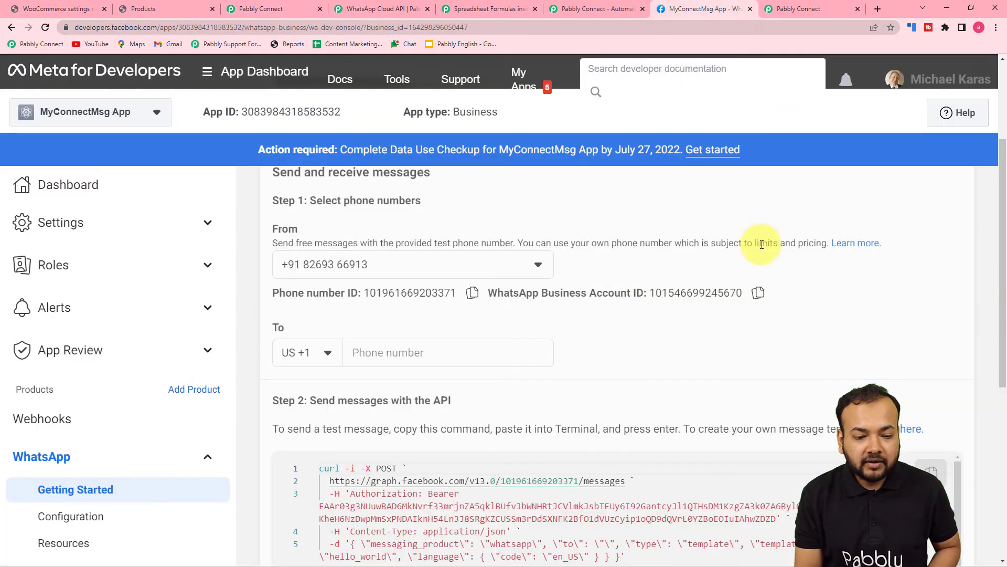
{"action": "left_click", "coordinate": [759, 293]}
{"action": "left_click", "coordinate": [255, 9]}
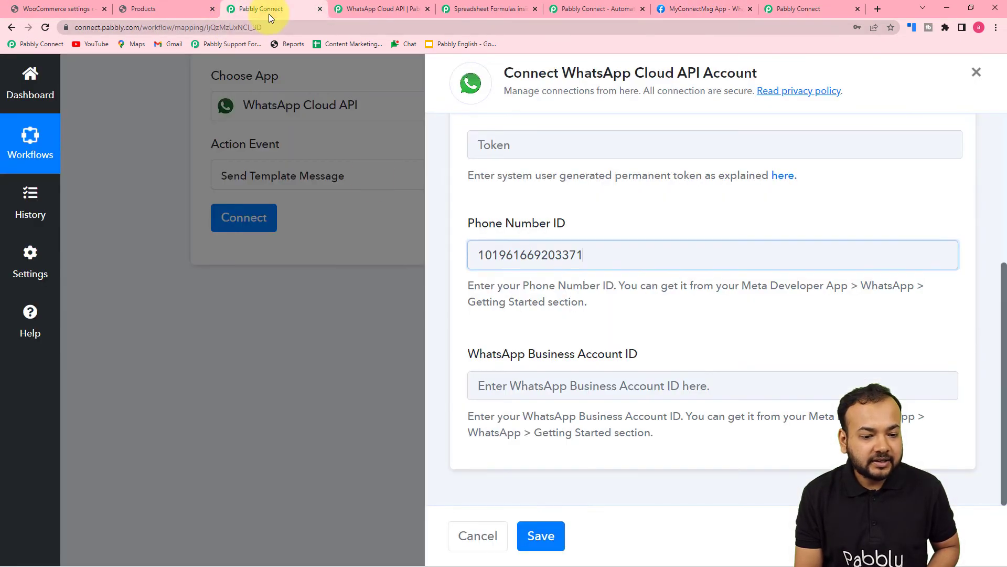
{"action": "left_click", "coordinate": [479, 385]}
{"action": "right_click", "coordinate": [496, 386]}
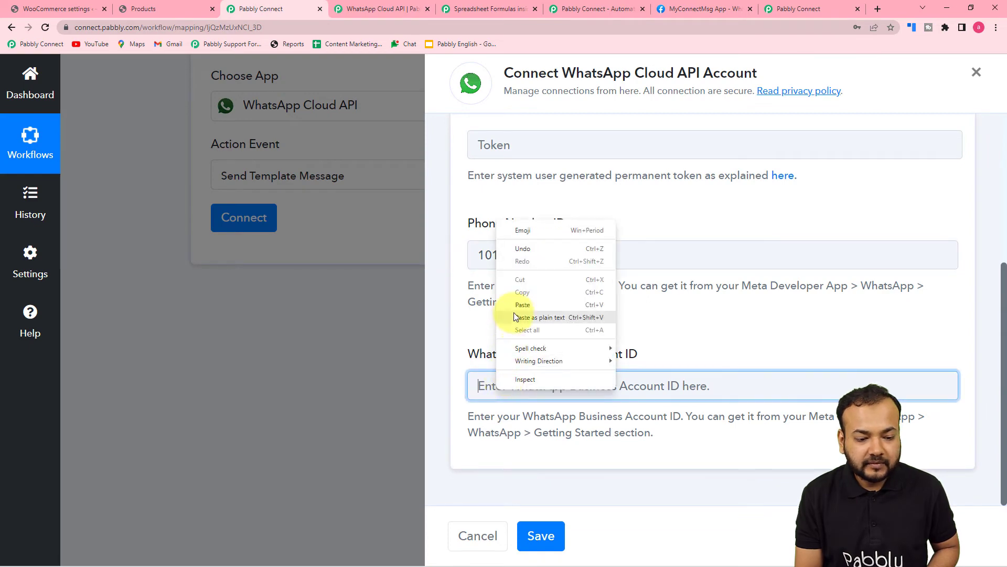
{"action": "left_click", "coordinate": [514, 314]}
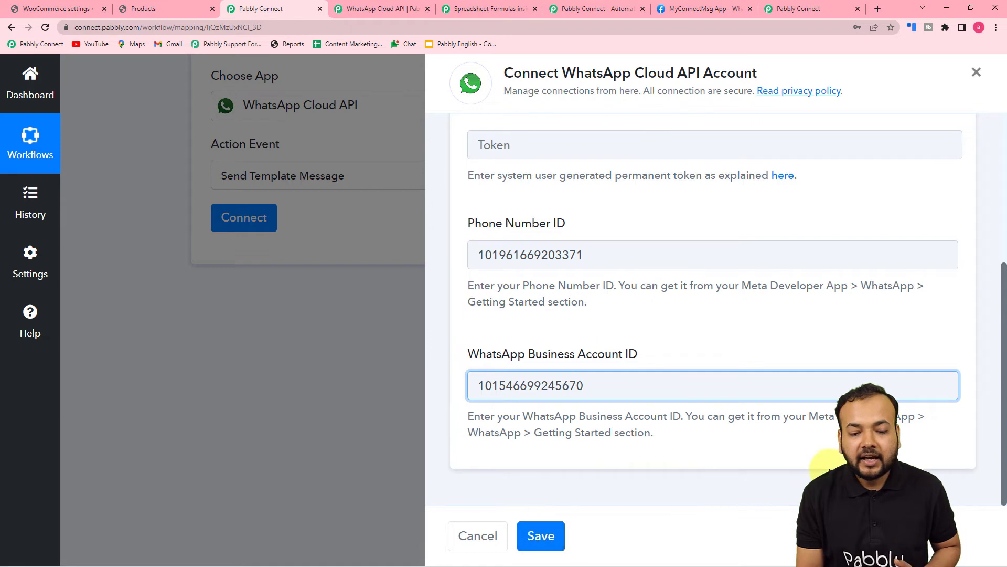
Switch the connection choice to Select Existing Connection
{"action": "scroll", "coordinate": [828, 462], "scroll_direction": "up", "scroll_amount": 2}
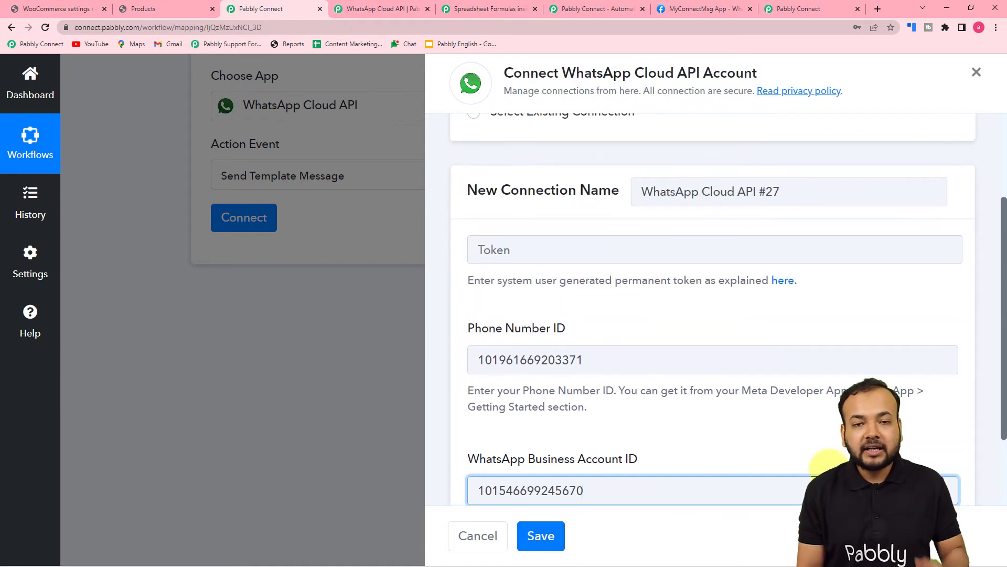
{"action": "scroll", "coordinate": [828, 462], "scroll_direction": "up", "scroll_amount": 1}
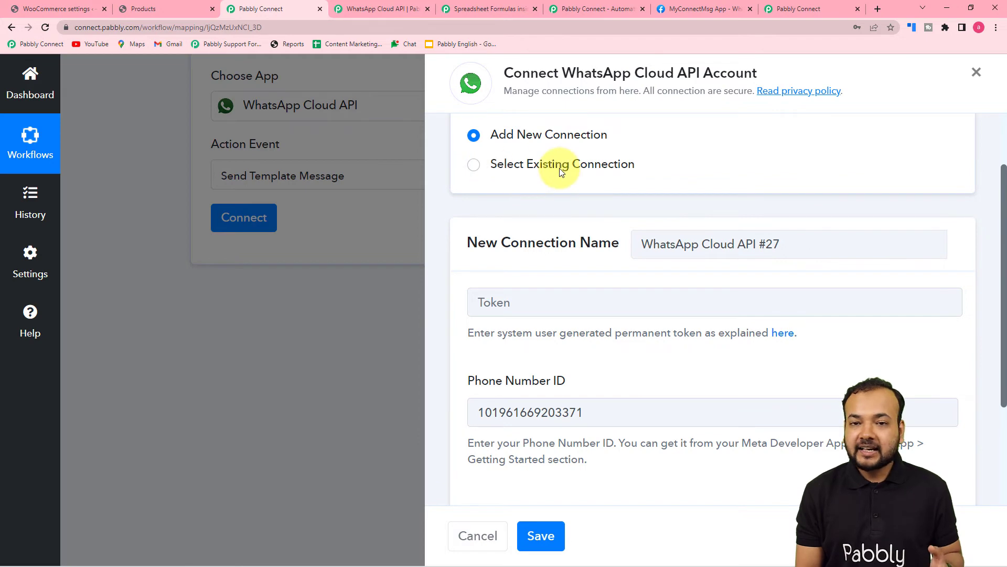
{"action": "left_click", "coordinate": [475, 166]}
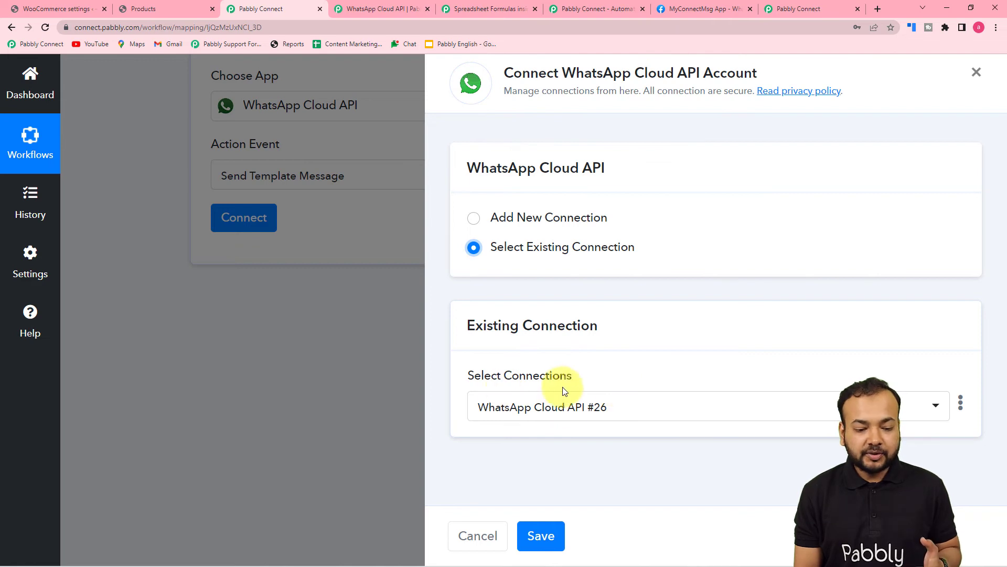
Pick and save the 'WhatsApp Cloud API Final' connection, loading template appointment_booking_link with language en_US
{"action": "left_click", "coordinate": [657, 412]}
{"action": "scroll", "coordinate": [671, 356], "scroll_direction": "down", "scroll_amount": 9}
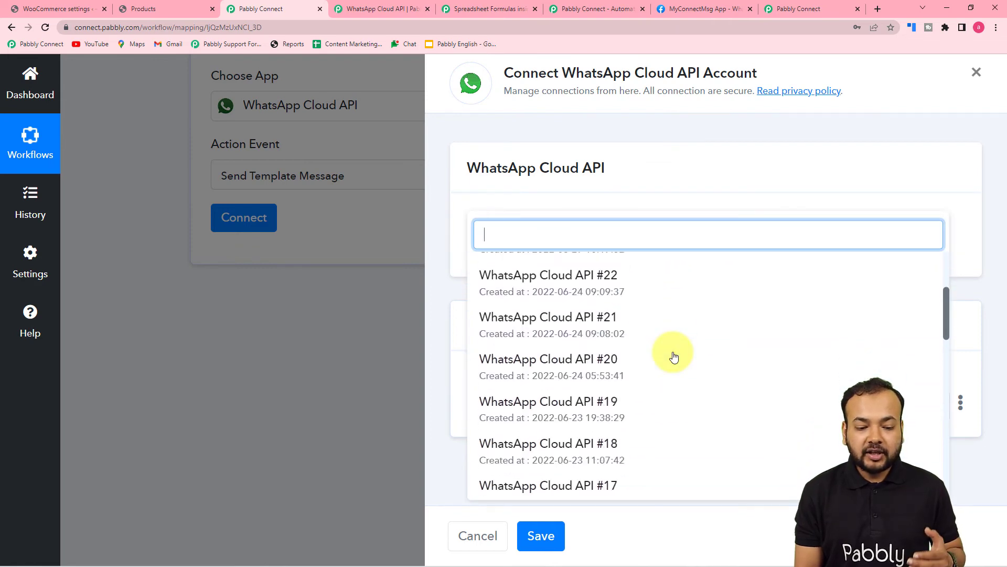
{"action": "scroll", "coordinate": [674, 356], "scroll_direction": "down", "scroll_amount": 1}
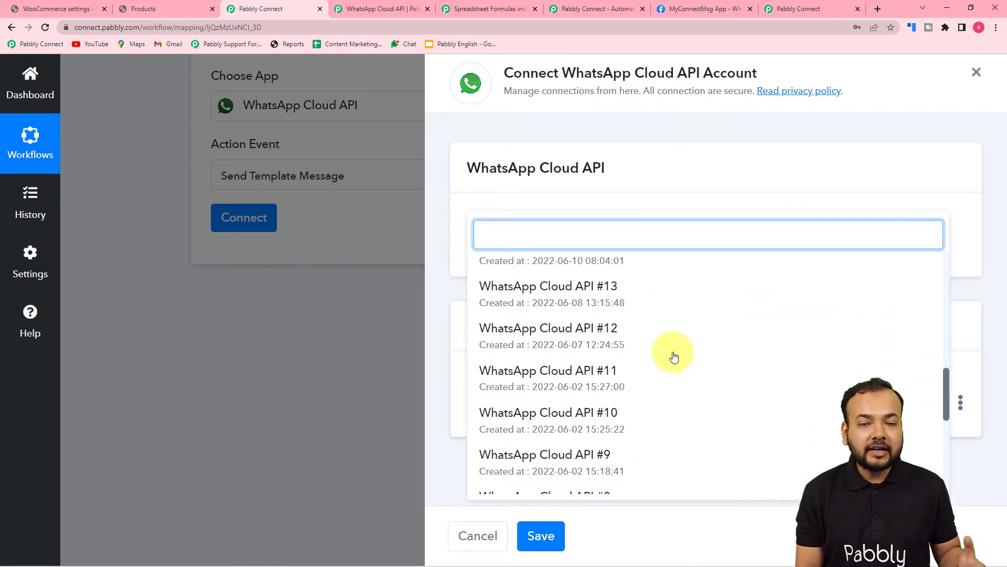
{"action": "scroll", "coordinate": [674, 356], "scroll_direction": "down", "scroll_amount": 5}
{"action": "scroll", "coordinate": [674, 357], "scroll_direction": "down", "scroll_amount": 3}
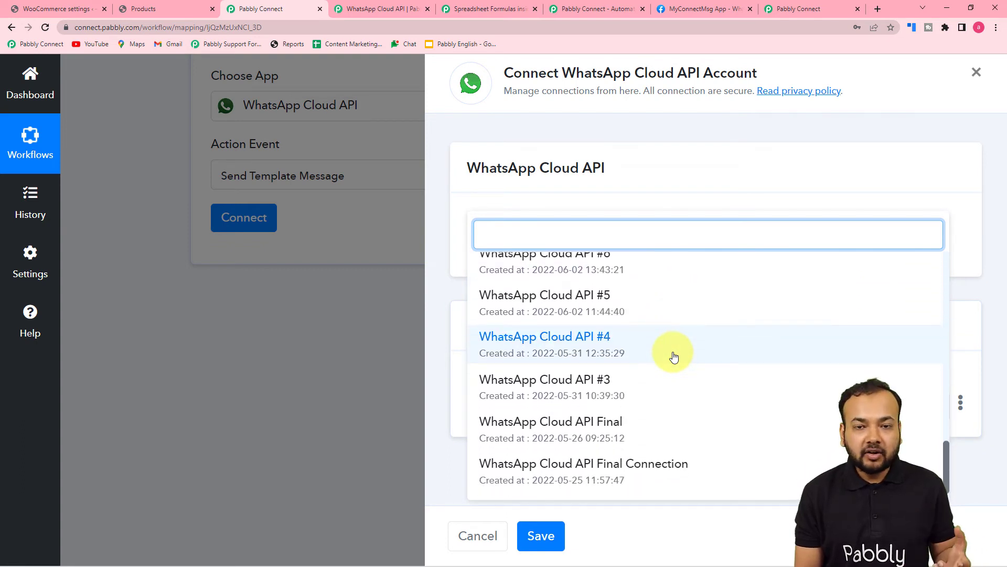
{"action": "left_click", "coordinate": [558, 425]}
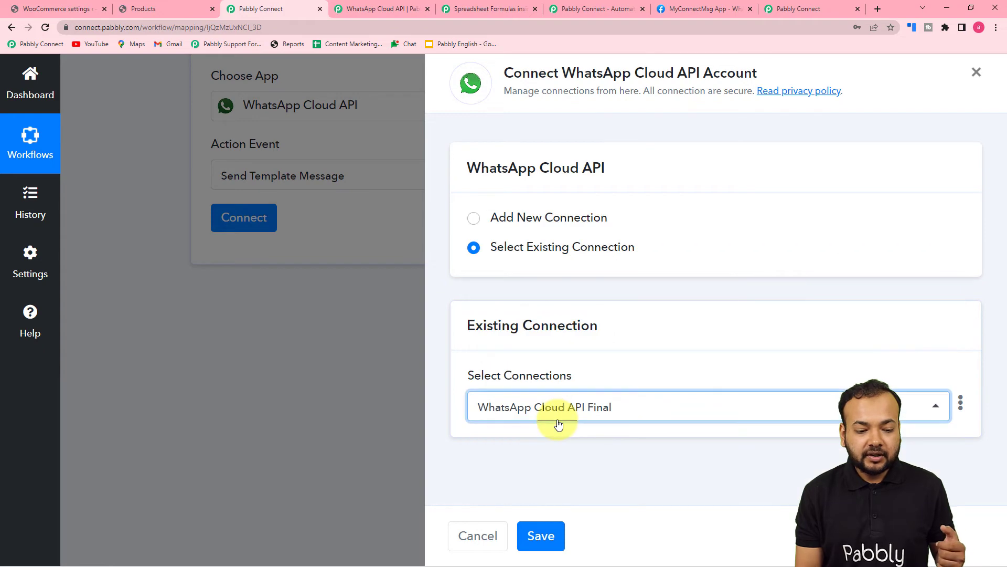
{"action": "left_click", "coordinate": [538, 546]}
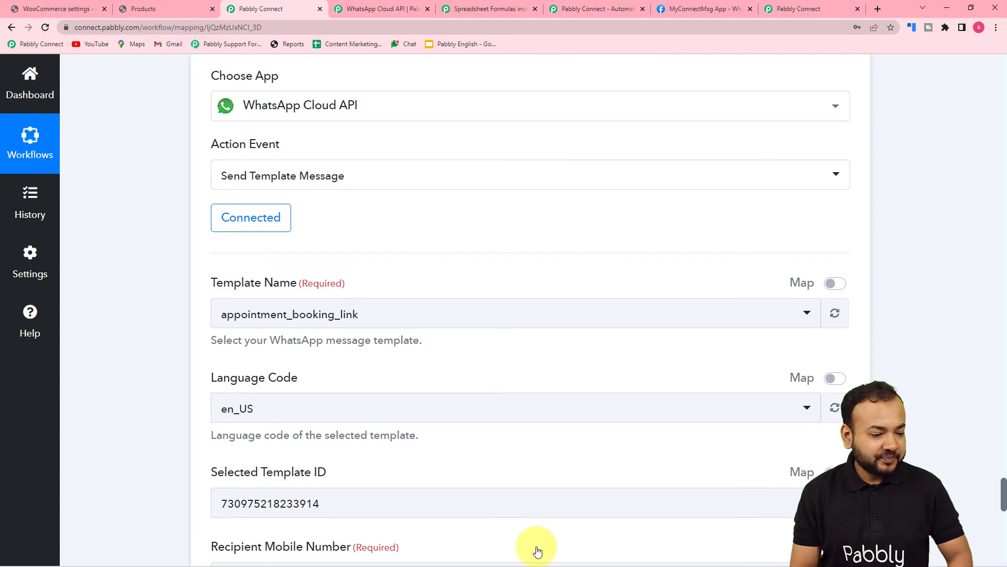
{"action": "scroll", "coordinate": [175, 251], "scroll_direction": "down", "scroll_amount": 3}
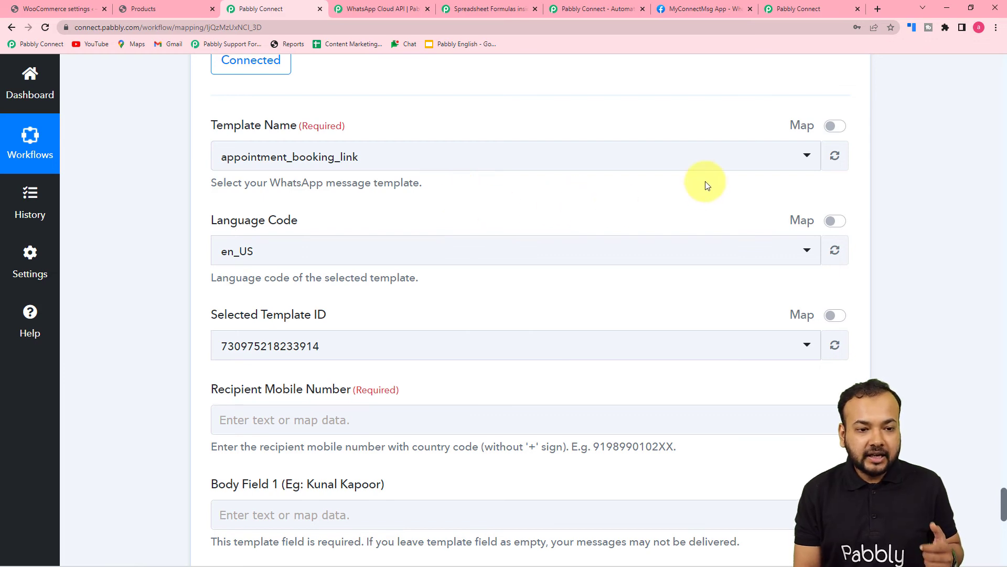
Use the MyConnectMsg App's Step 2 link to reach WhatsApp Manager's message templates list
{"action": "left_click", "coordinate": [714, 6]}
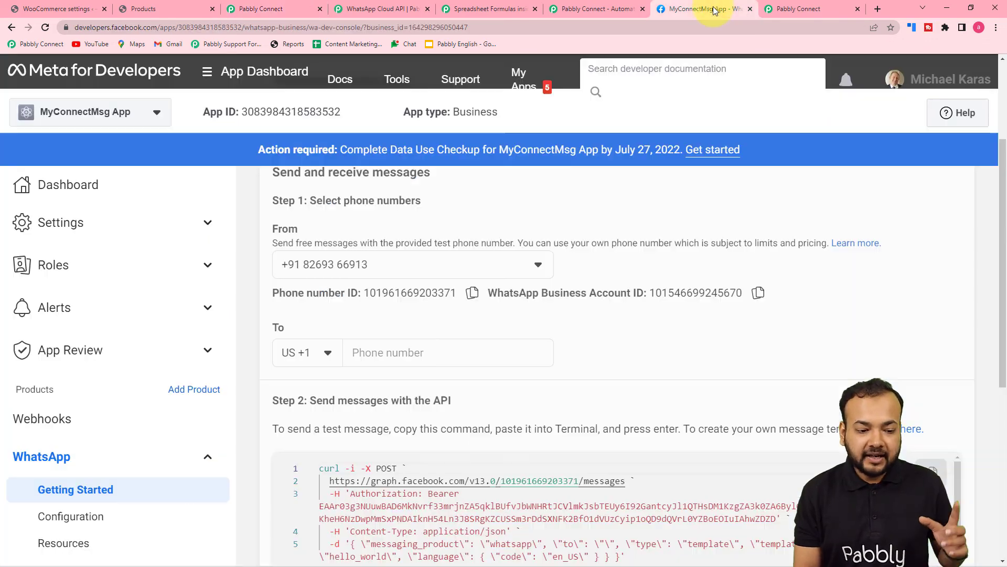
{"action": "scroll", "coordinate": [645, 266], "scroll_direction": "down", "scroll_amount": 4}
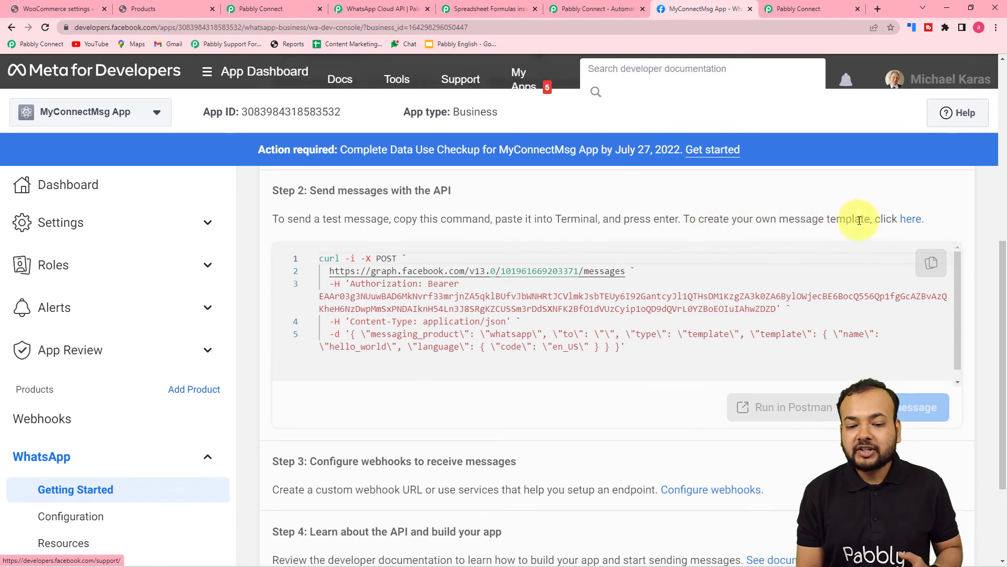
{"action": "left_click", "coordinate": [909, 221]}
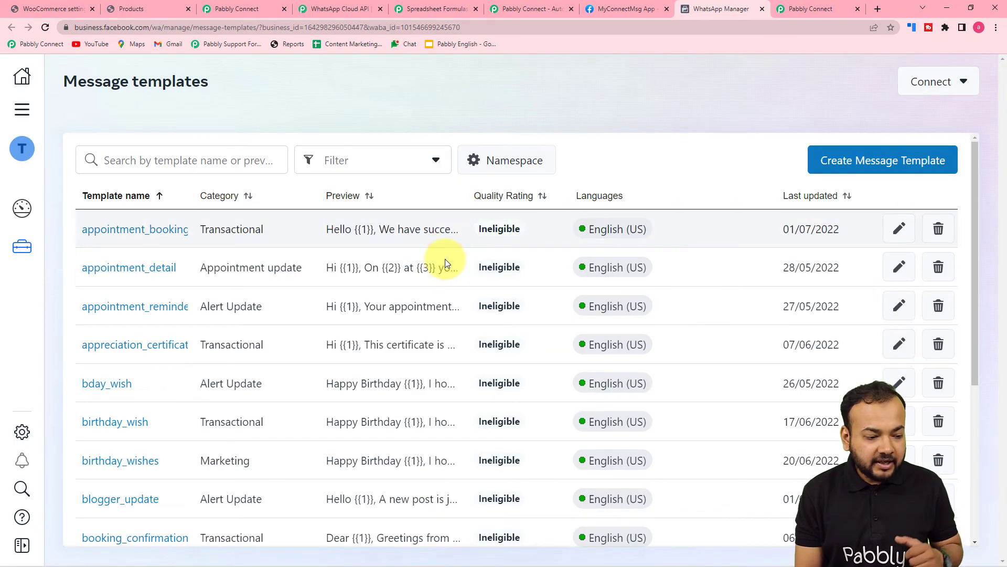
Open the cart_abandonment template and look over its approved English (US) body, footer, buttons and preview
{"action": "scroll", "coordinate": [429, 278], "scroll_direction": "down", "scroll_amount": 3}
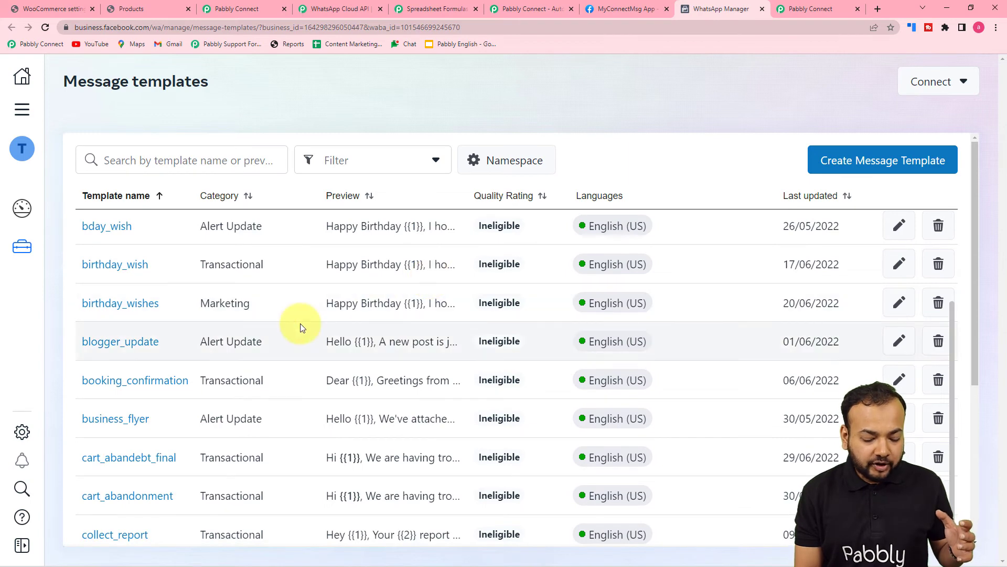
{"action": "scroll", "coordinate": [192, 367], "scroll_direction": "down", "scroll_amount": 3}
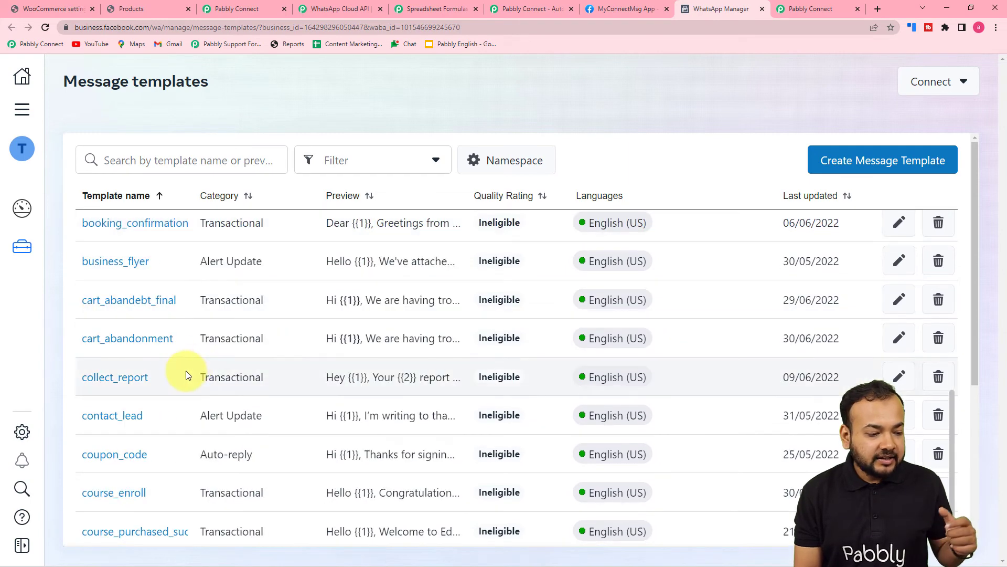
{"action": "left_click", "coordinate": [129, 340]}
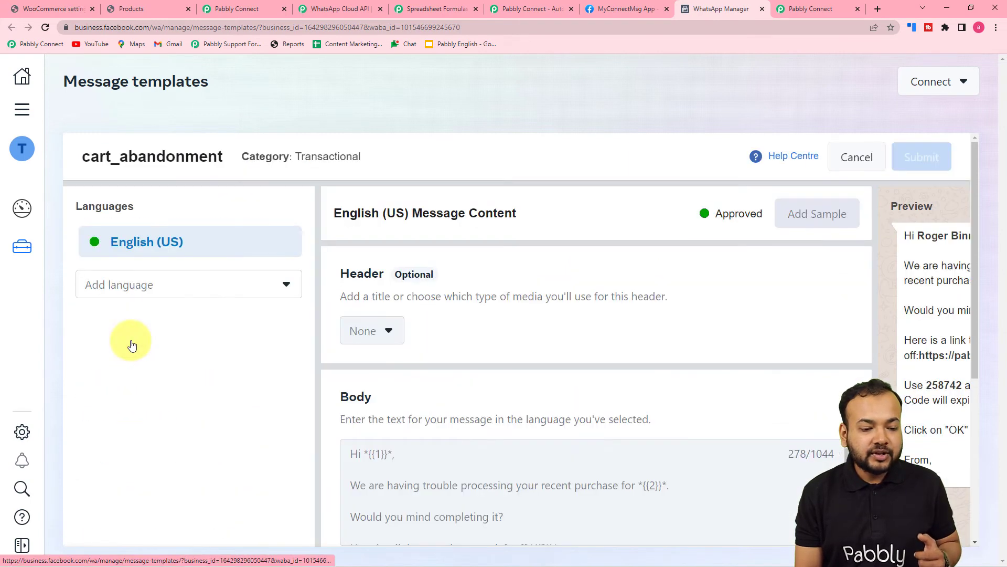
{"action": "scroll", "coordinate": [501, 343], "scroll_direction": "down", "scroll_amount": 1}
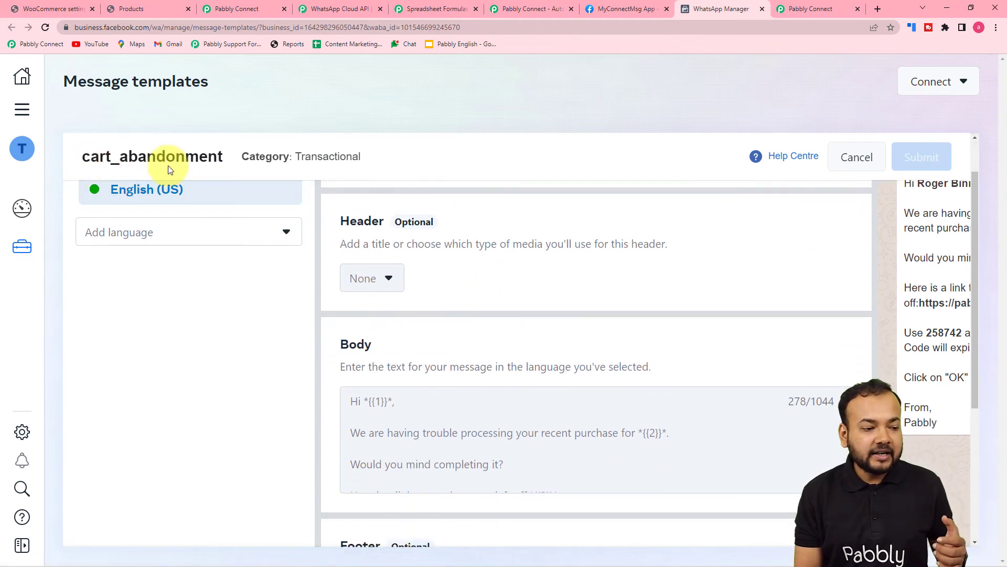
{"action": "scroll", "coordinate": [426, 389], "scroll_direction": "down", "scroll_amount": 3}
{"action": "scroll", "coordinate": [427, 512], "scroll_direction": "down", "scroll_amount": 5}
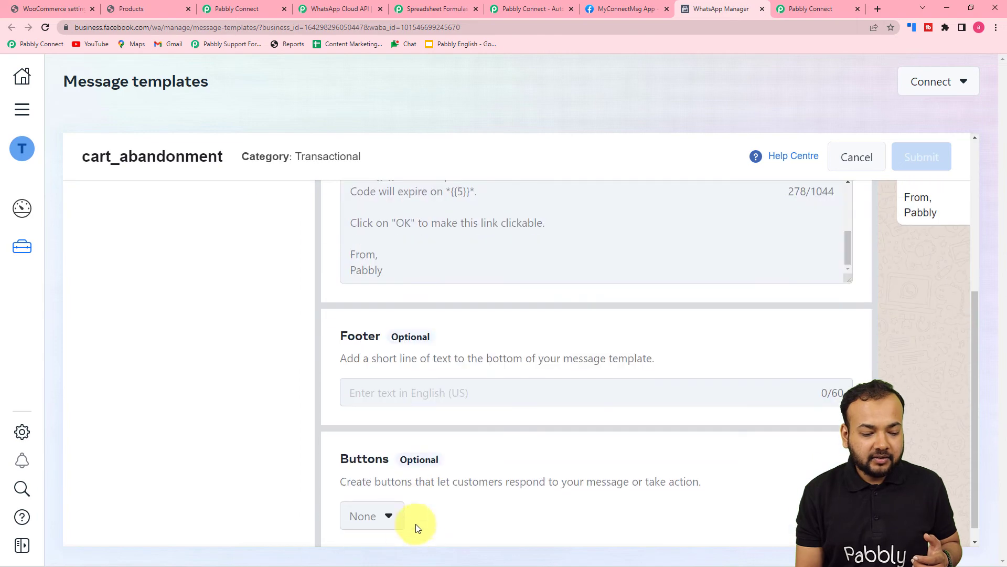
{"action": "left_click_drag", "start_coordinate": [420, 543], "coordinate": [673, 548]}
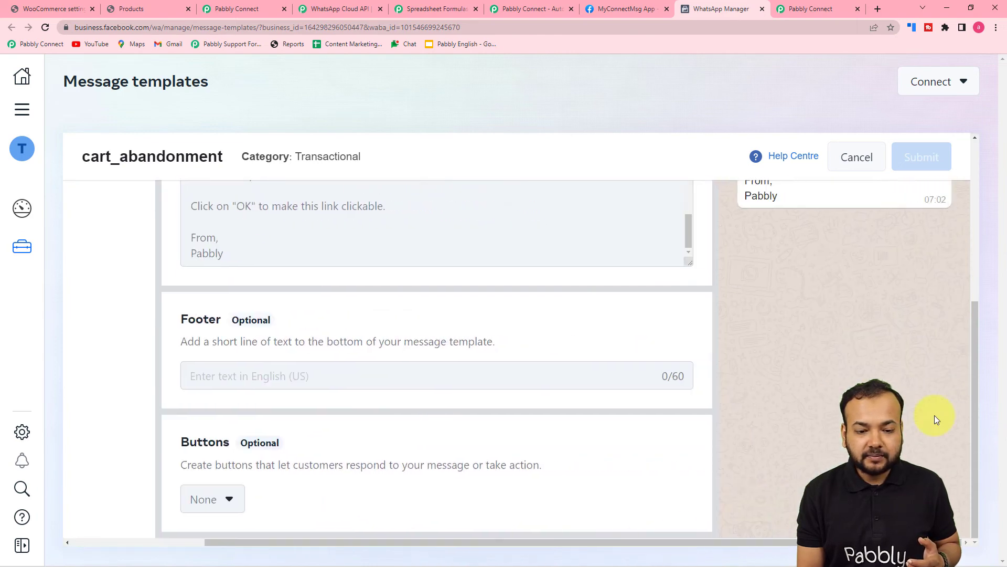
{"action": "scroll", "coordinate": [817, 284], "scroll_direction": "up", "scroll_amount": 8}
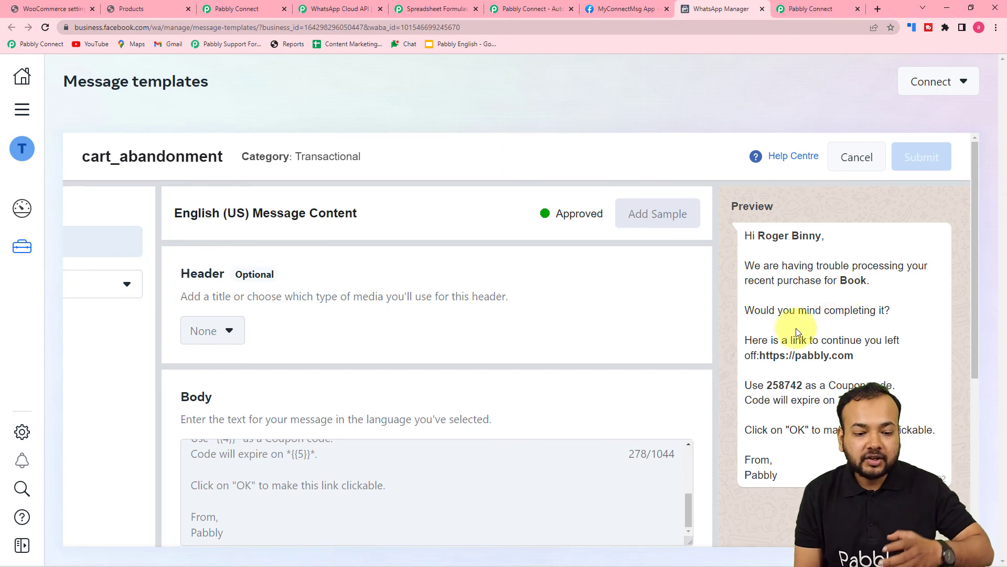
Check the five placeholders in the cart_abandonment body, then go back to the Pabbly Connect workflow
{"action": "scroll", "coordinate": [698, 381], "scroll_direction": "down", "scroll_amount": 2}
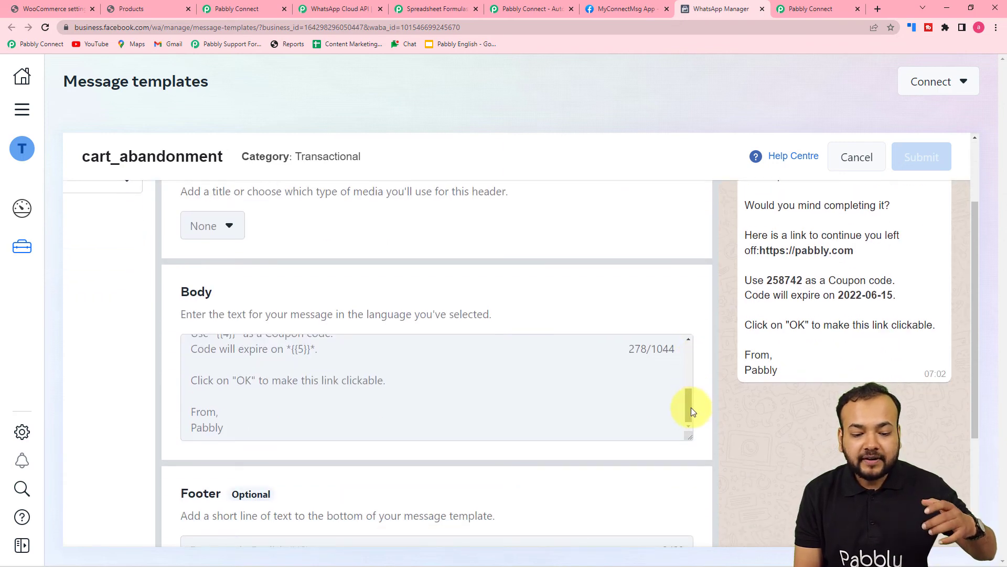
{"action": "left_click_drag", "start_coordinate": [690, 414], "coordinate": [694, 382]}
{"action": "scroll", "coordinate": [427, 387], "scroll_direction": "up", "scroll_amount": 1}
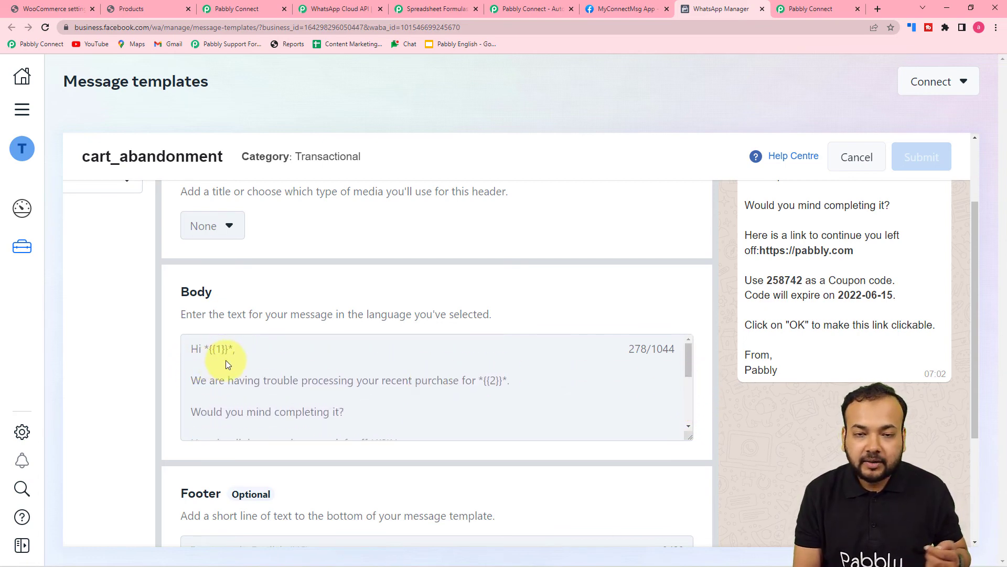
{"action": "scroll", "coordinate": [473, 401], "scroll_direction": "down", "scroll_amount": 3}
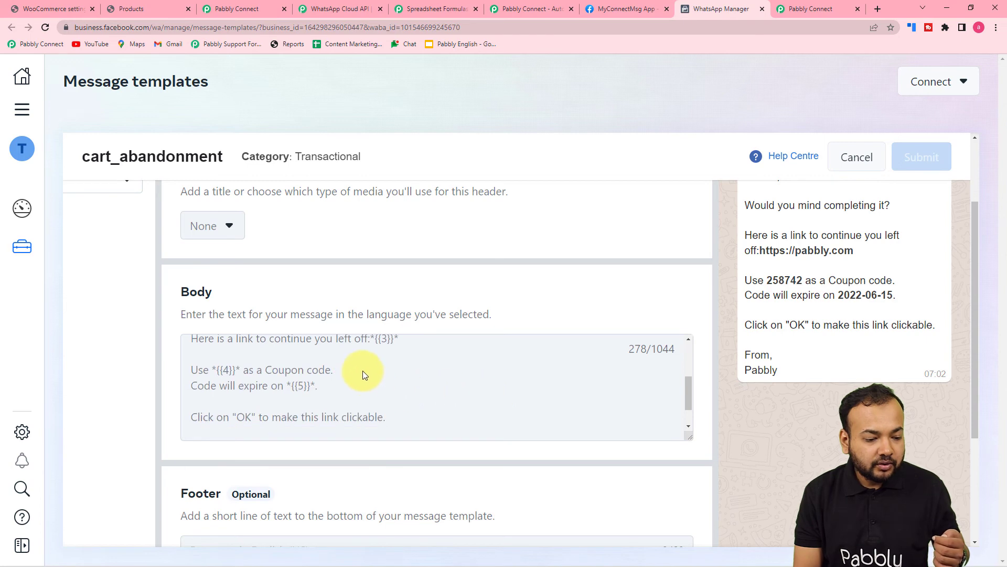
{"action": "scroll", "coordinate": [298, 392], "scroll_direction": "down", "scroll_amount": 1}
{"action": "scroll", "coordinate": [299, 394], "scroll_direction": "up", "scroll_amount": 2}
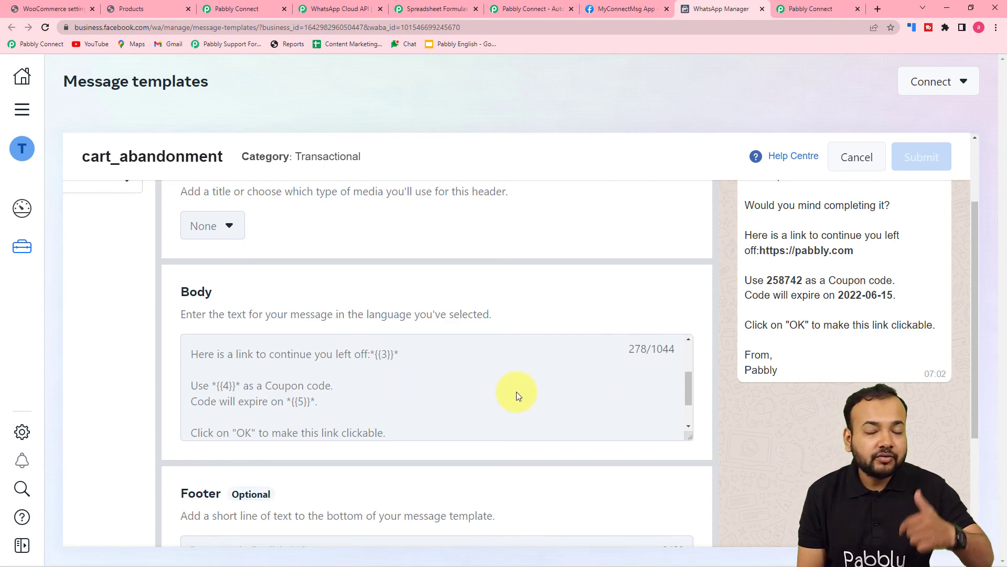
{"action": "scroll", "coordinate": [518, 391], "scroll_direction": "up", "scroll_amount": 2}
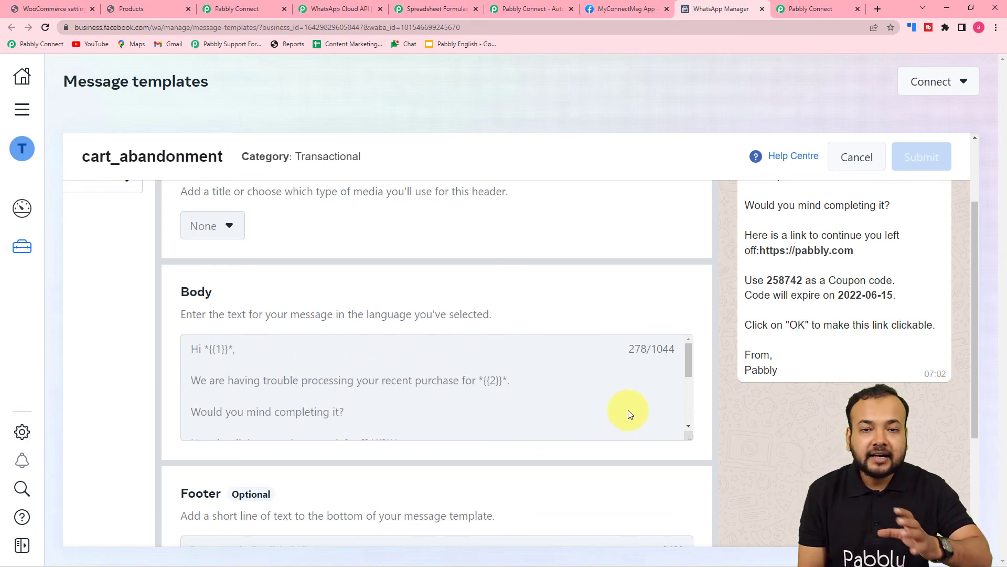
{"action": "left_click", "coordinate": [242, 9]}
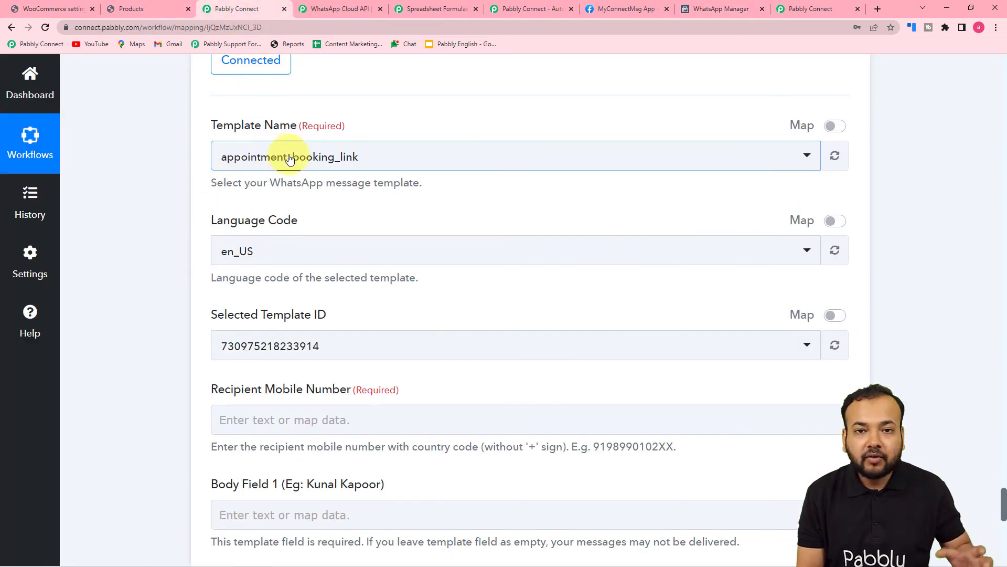
{"action": "left_click", "coordinate": [345, 159]}
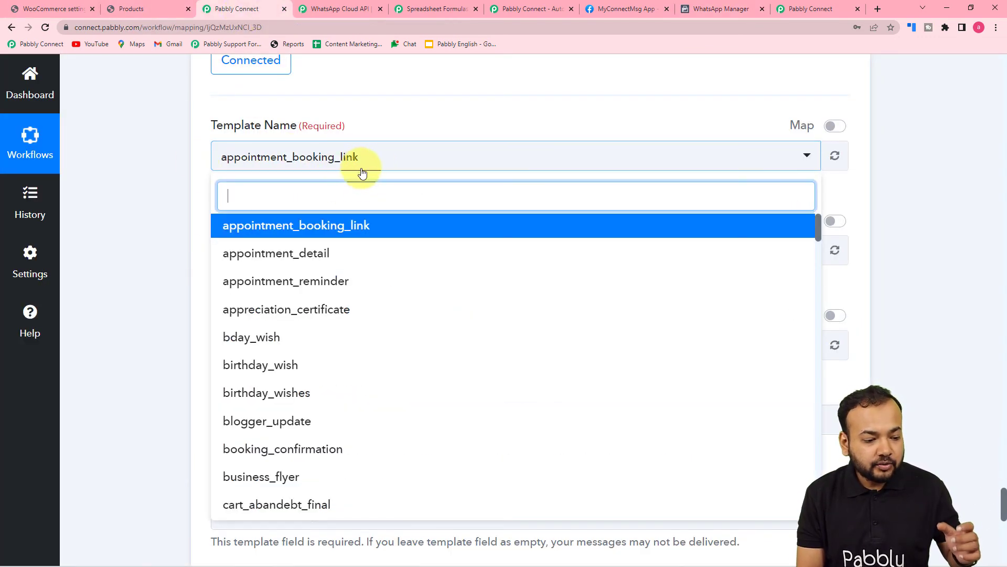
{"action": "type", "text": "car"}
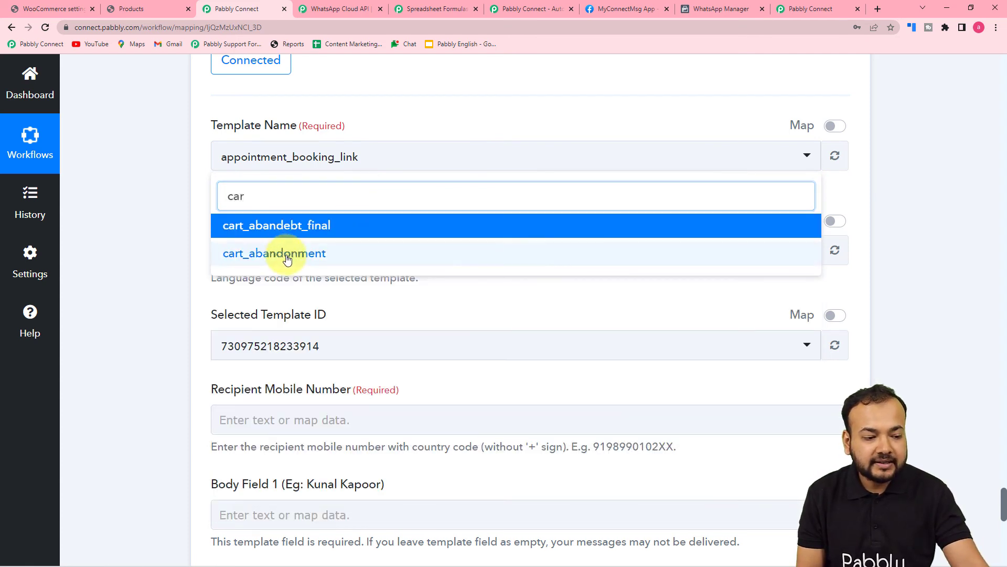
{"action": "left_click", "coordinate": [286, 255]}
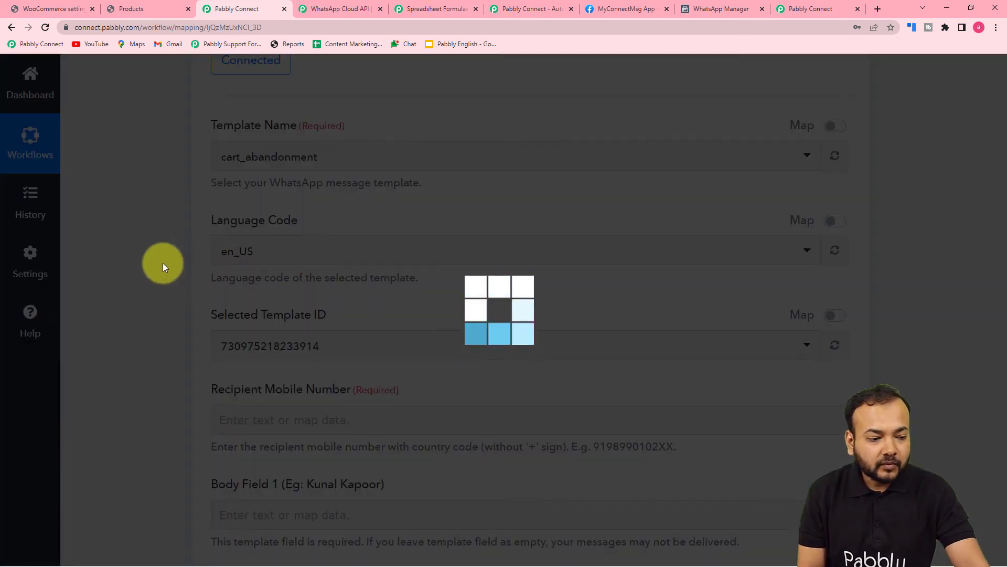
{"action": "scroll", "coordinate": [163, 263], "scroll_direction": "down", "scroll_amount": 5}
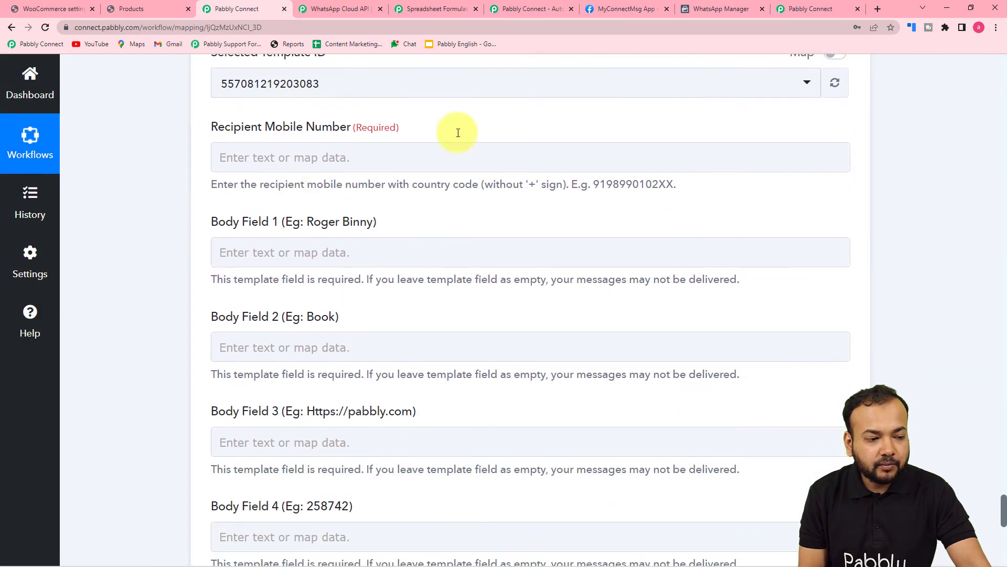
{"action": "left_click", "coordinate": [249, 151]}
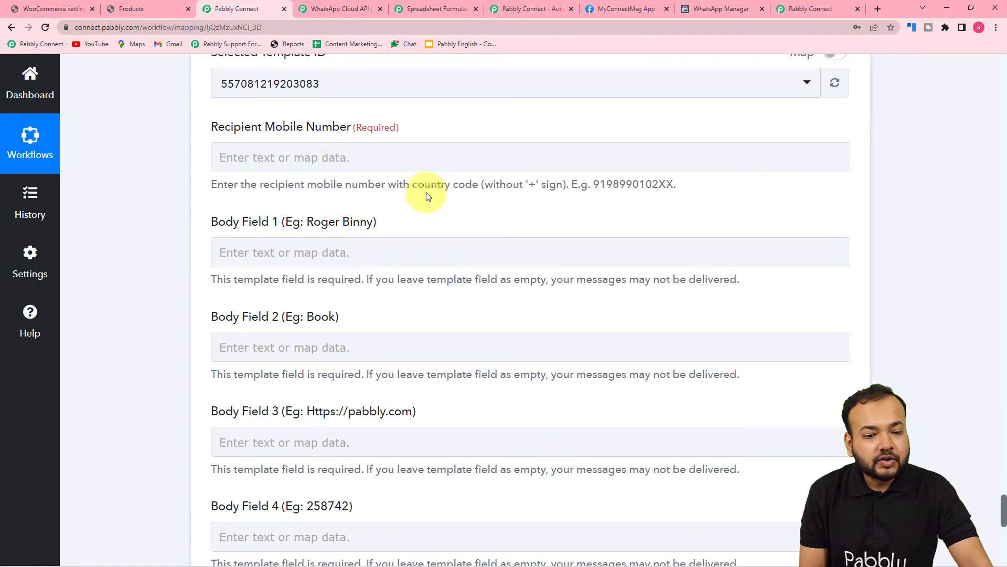
Map the New Cart Abandonment Phone Number into Recipient Mobile Number
{"action": "scroll", "coordinate": [1003, 160], "scroll_direction": "up", "scroll_amount": 20}
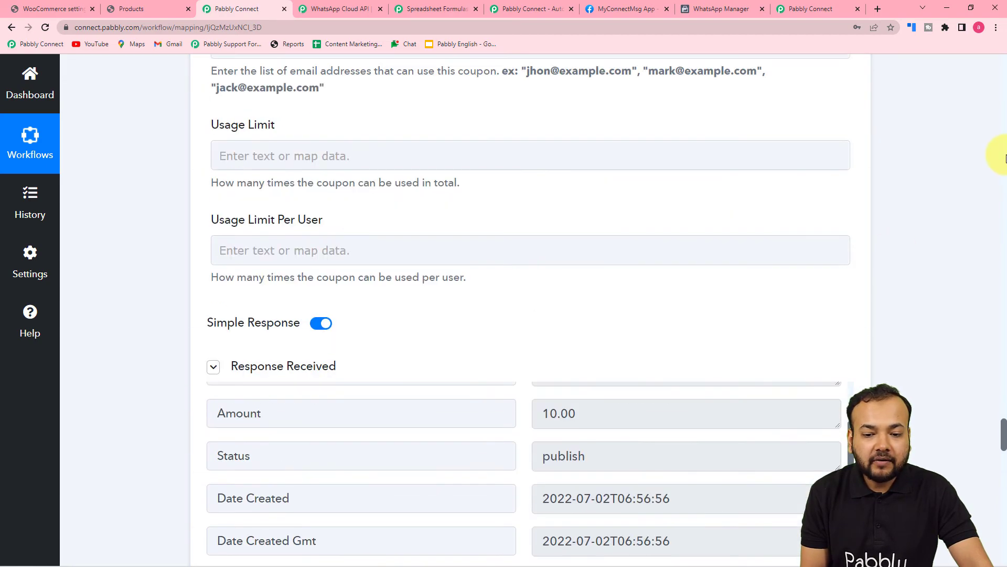
{"action": "scroll", "coordinate": [1004, 157], "scroll_direction": "up", "scroll_amount": 15}
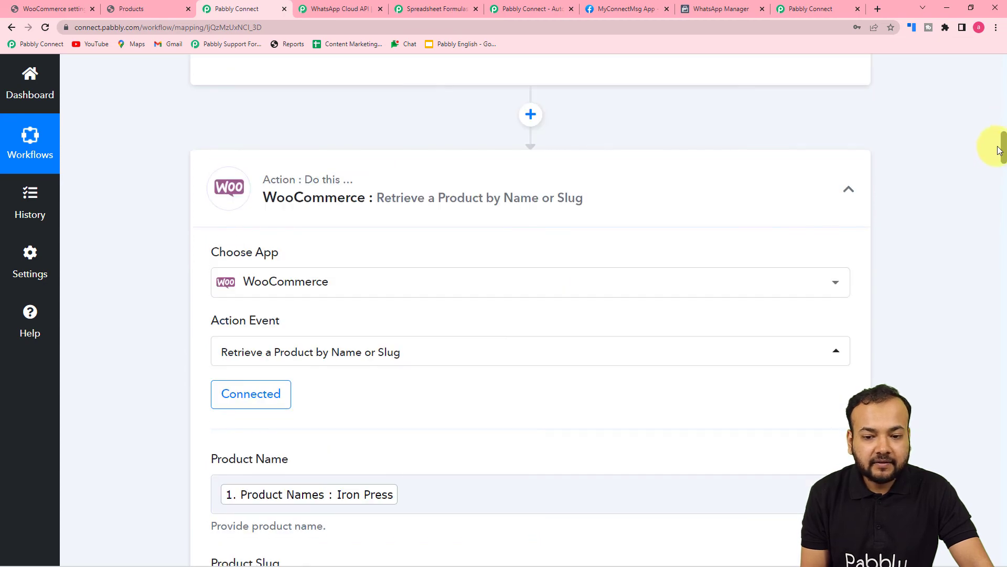
{"action": "mouse_move", "coordinate": [1003, 139]}
{"action": "left_mouse_down"}
{"action": "mouse_move", "coordinate": [995, 93]}
{"action": "mouse_move", "coordinate": [1002, 125]}
{"action": "left_mouse_up"}
{"action": "scroll", "coordinate": [323, 334], "scroll_direction": "down", "scroll_amount": 4}
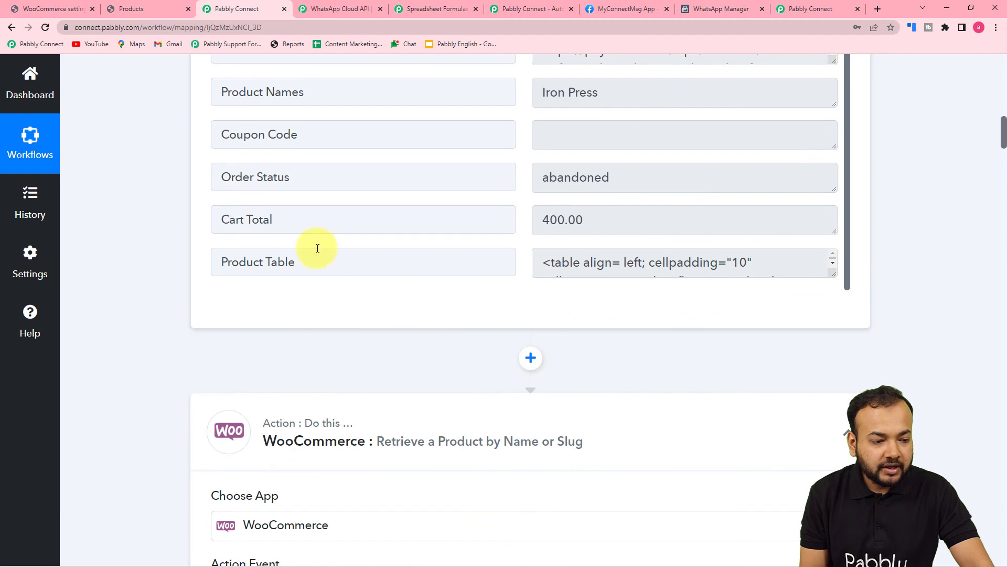
{"action": "scroll", "coordinate": [318, 248], "scroll_direction": "up", "scroll_amount": 3}
{"action": "scroll", "coordinate": [74, 218], "scroll_direction": "up", "scroll_amount": 6}
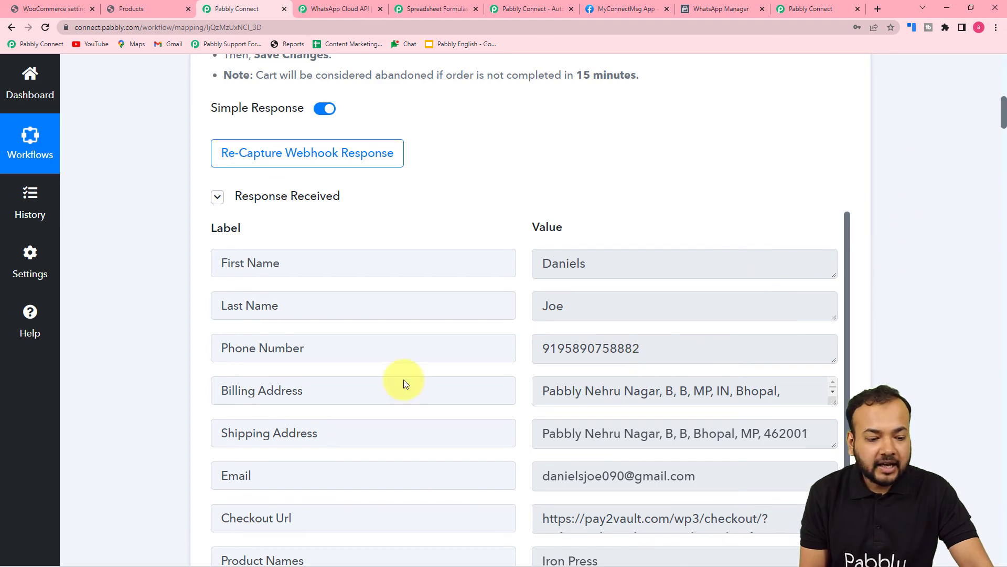
{"action": "left_click_drag", "start_coordinate": [1002, 116], "coordinate": [989, 509]}
{"action": "left_click", "coordinate": [351, 146]}
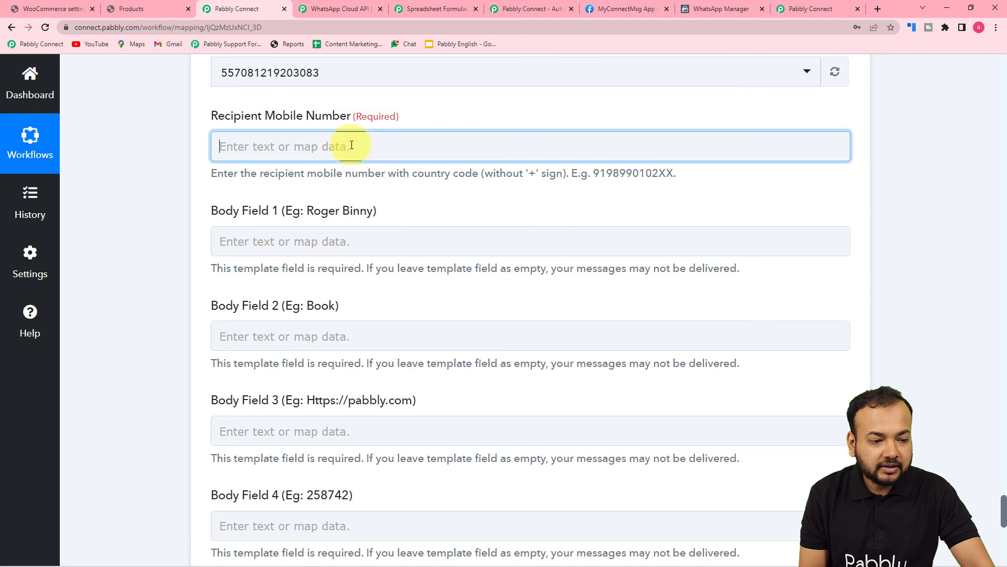
{"action": "scroll", "coordinate": [349, 144], "scroll_direction": "down", "scroll_amount": 2}
{"action": "left_click", "coordinate": [337, 152]}
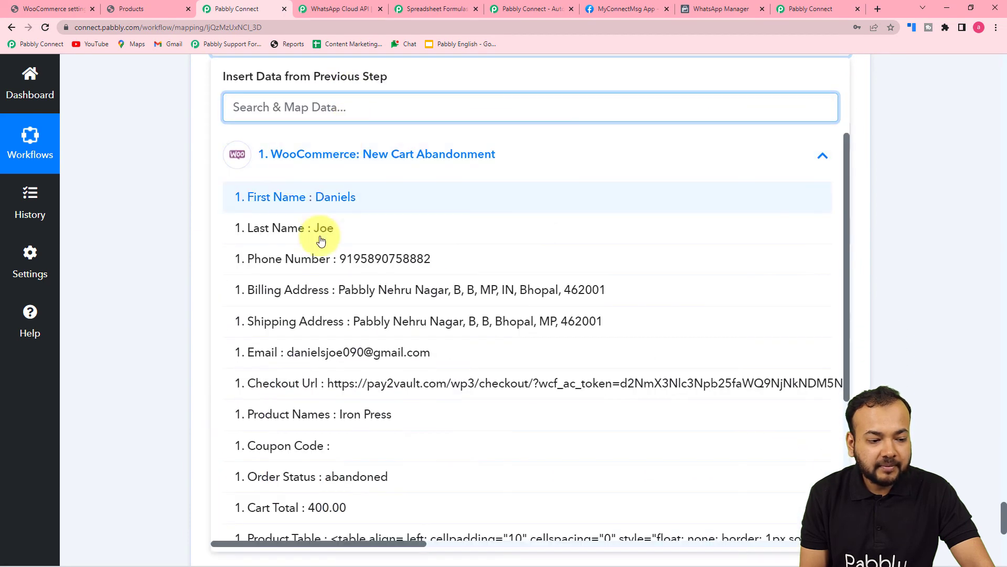
{"action": "left_click", "coordinate": [254, 258]}
Bring up the cart_abandonment template in WhatsApp Manager to see its body placeholders
{"action": "scroll", "coordinate": [178, 193], "scroll_direction": "down", "scroll_amount": 2}
{"action": "scroll", "coordinate": [178, 197], "scroll_direction": "up", "scroll_amount": 2}
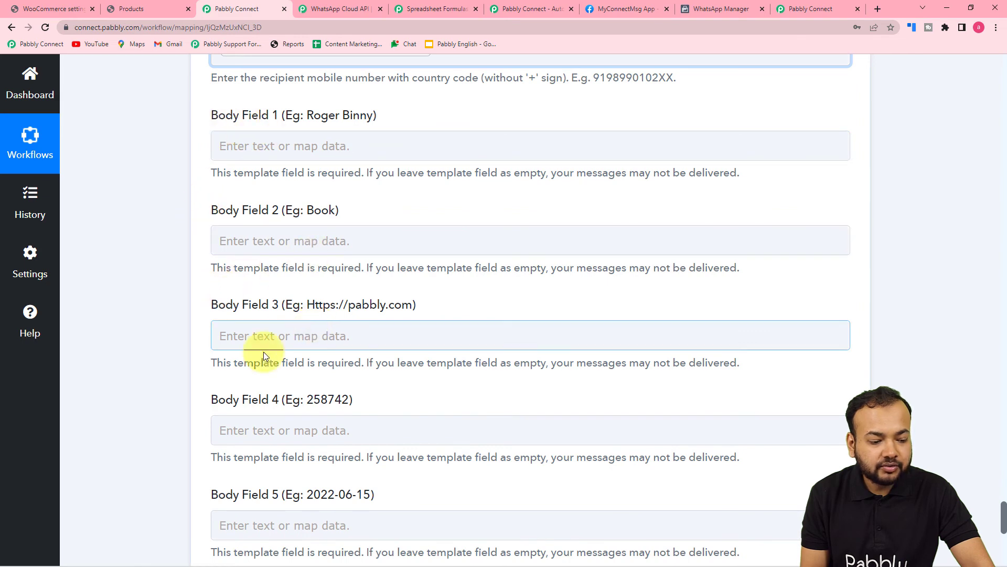
{"action": "left_click", "coordinate": [713, 10]}
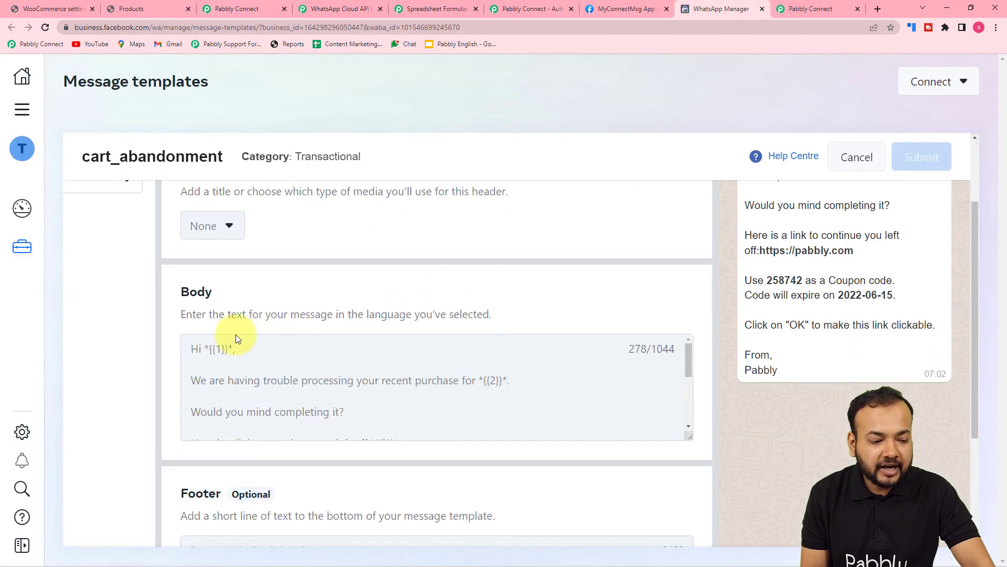
Scroll the template body to see placeholders through {{5}}, the coupon expiry date
{"action": "scroll", "coordinate": [268, 378], "scroll_direction": "down", "scroll_amount": 3}
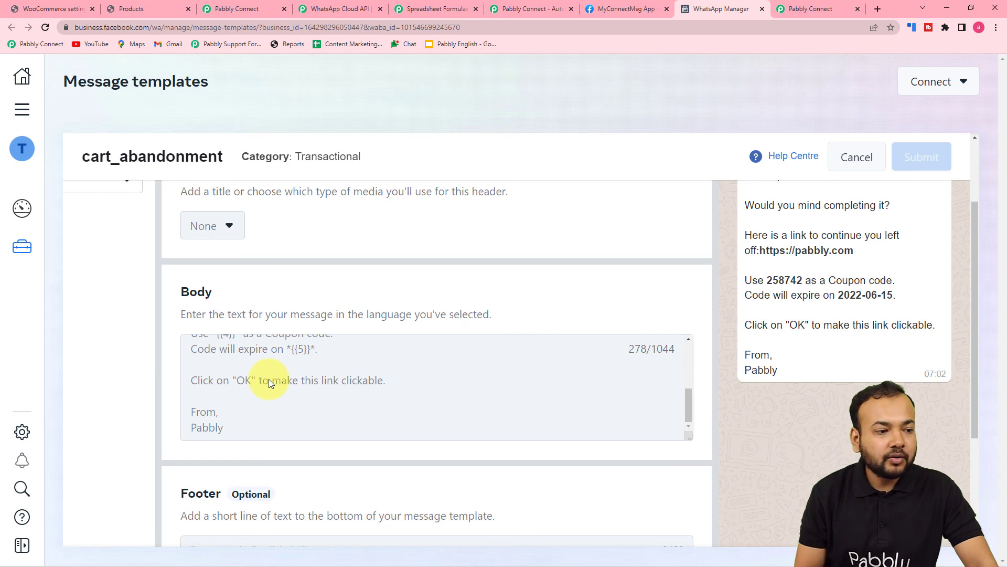
Map the cart's First Name and Last Name into Body Field 1
{"action": "left_click", "coordinate": [232, 9]}
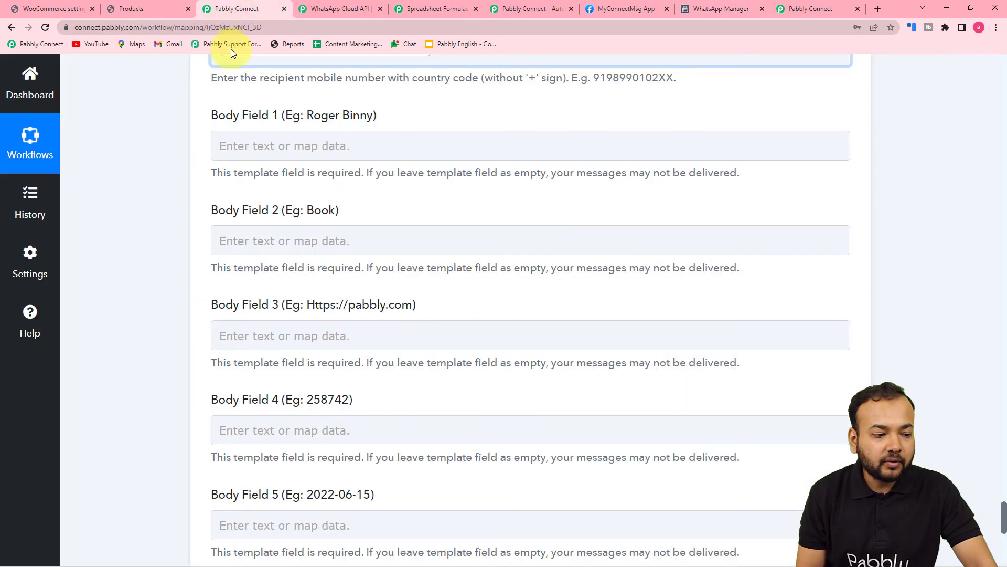
{"action": "scroll", "coordinate": [247, 164], "scroll_direction": "down", "scroll_amount": 1}
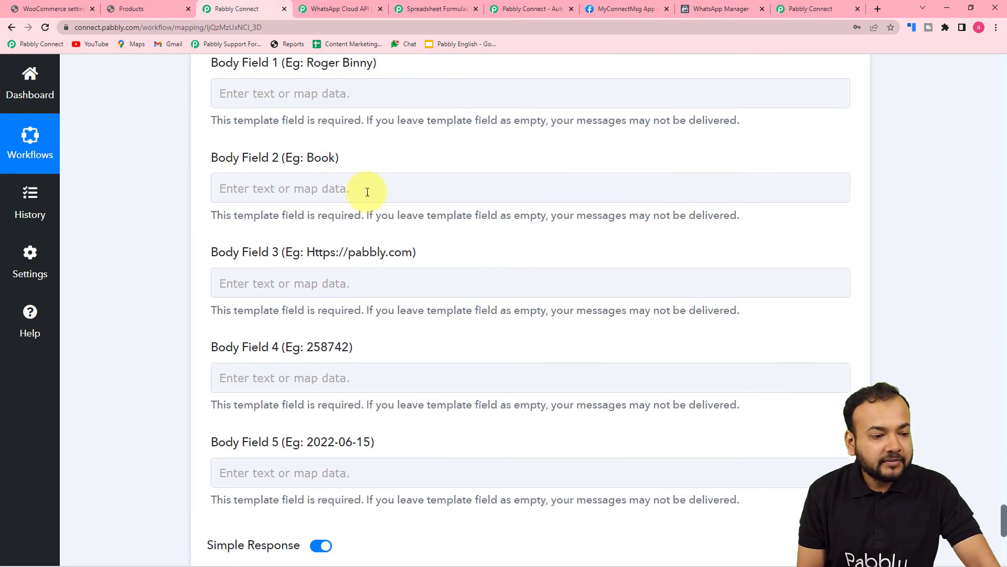
{"action": "left_click", "coordinate": [341, 96]}
{"action": "left_click", "coordinate": [332, 204]}
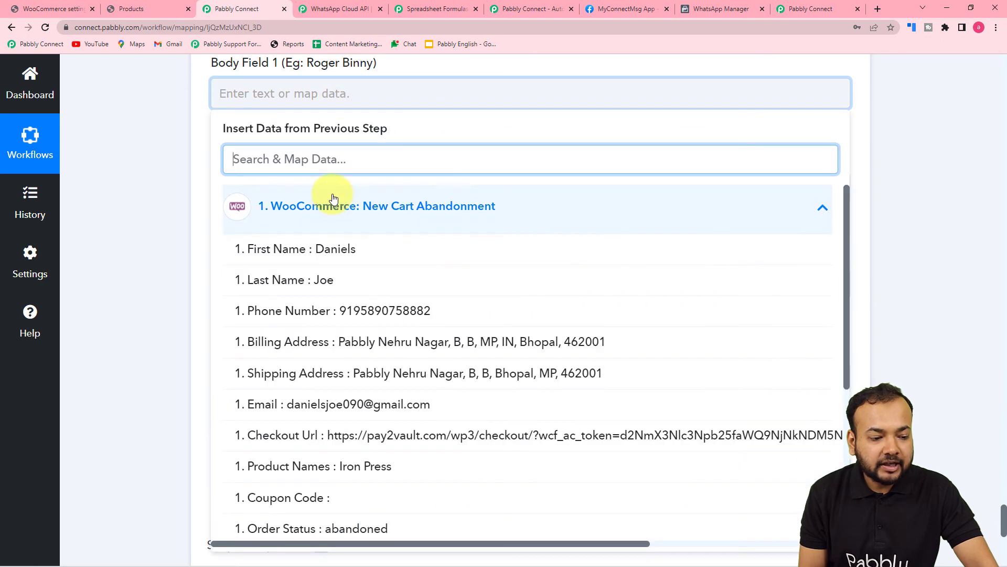
{"action": "left_click", "coordinate": [333, 250]}
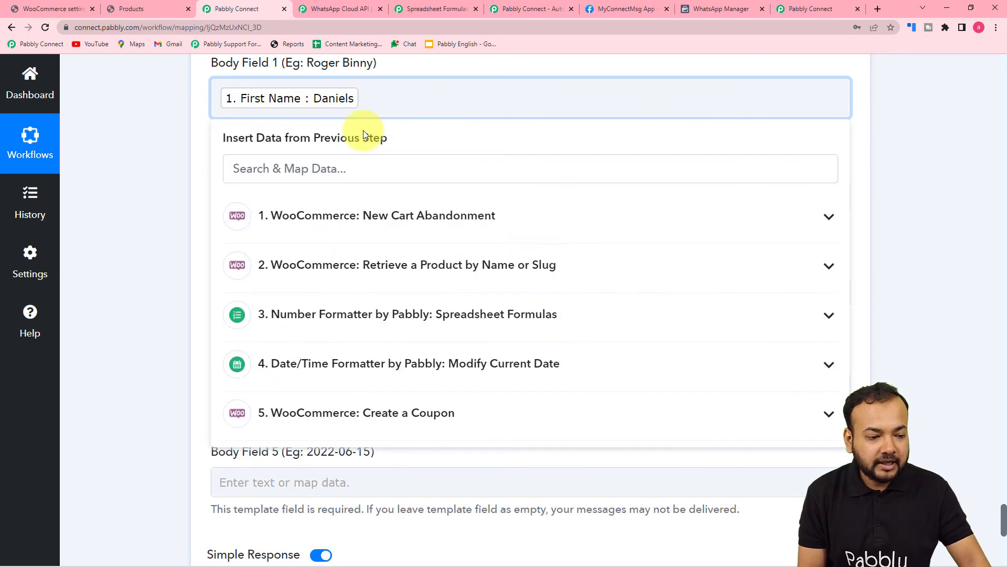
{"action": "left_click", "coordinate": [322, 209]}
{"action": "left_click", "coordinate": [296, 289]}
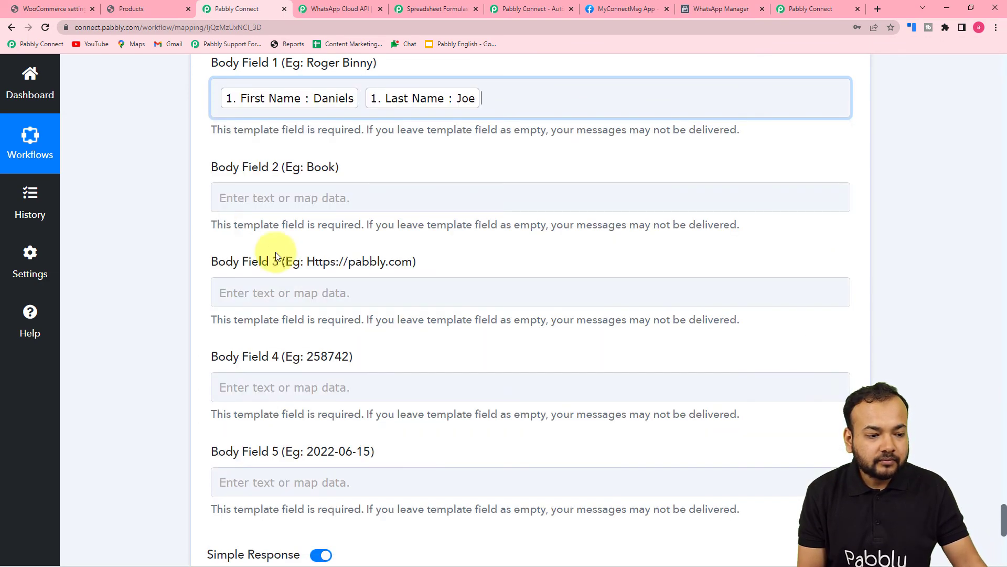
{"action": "left_click", "coordinate": [182, 217]}
Map the cart's Product Names (Iron Press) into Body Field 2
{"action": "left_click", "coordinate": [380, 206]}
{"action": "scroll", "coordinate": [352, 200], "scroll_direction": "down", "scroll_amount": 3}
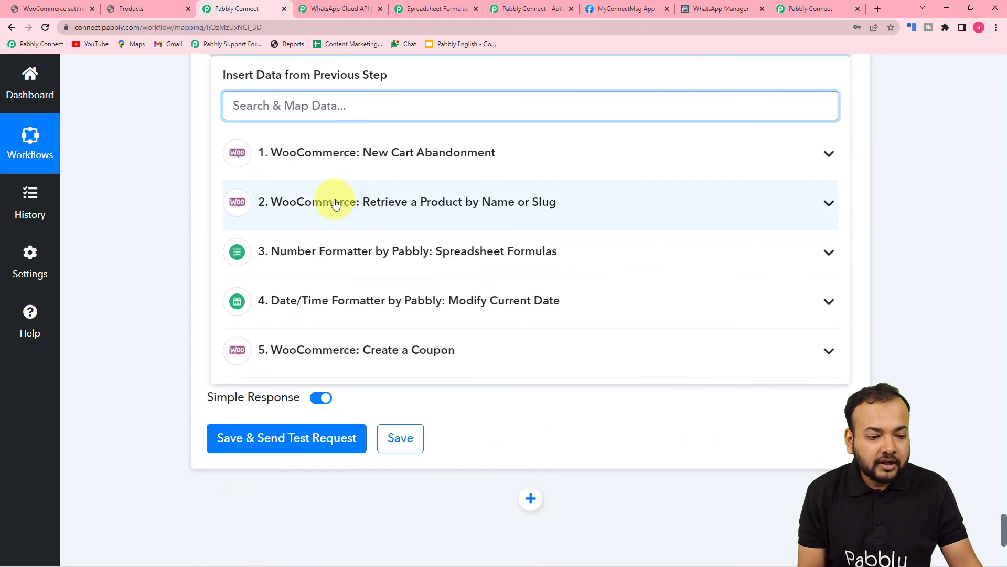
{"action": "left_click", "coordinate": [357, 163]}
{"action": "scroll", "coordinate": [348, 315], "scroll_direction": "down", "scroll_amount": 2}
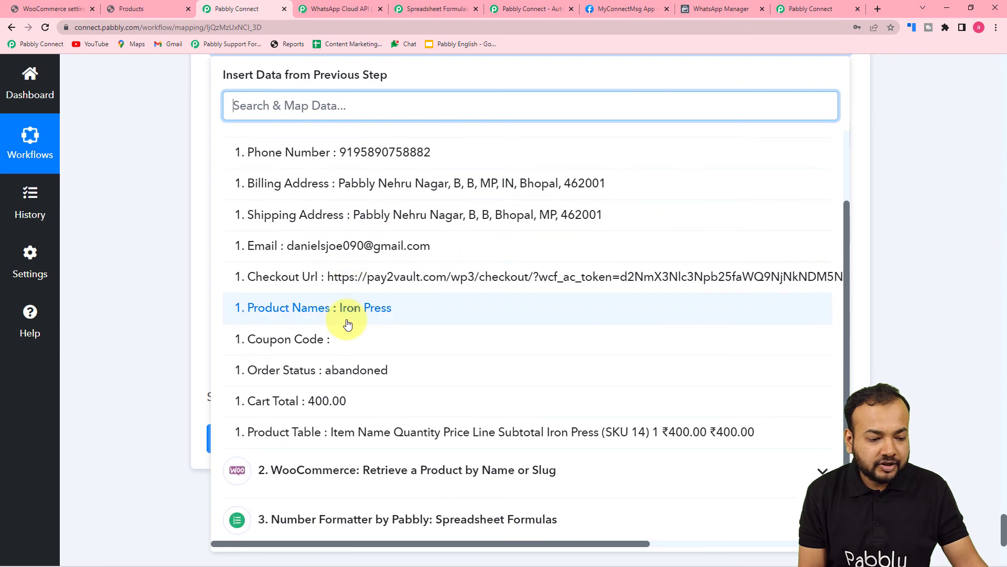
{"action": "left_click", "coordinate": [292, 318]}
{"action": "left_click", "coordinate": [144, 217]}
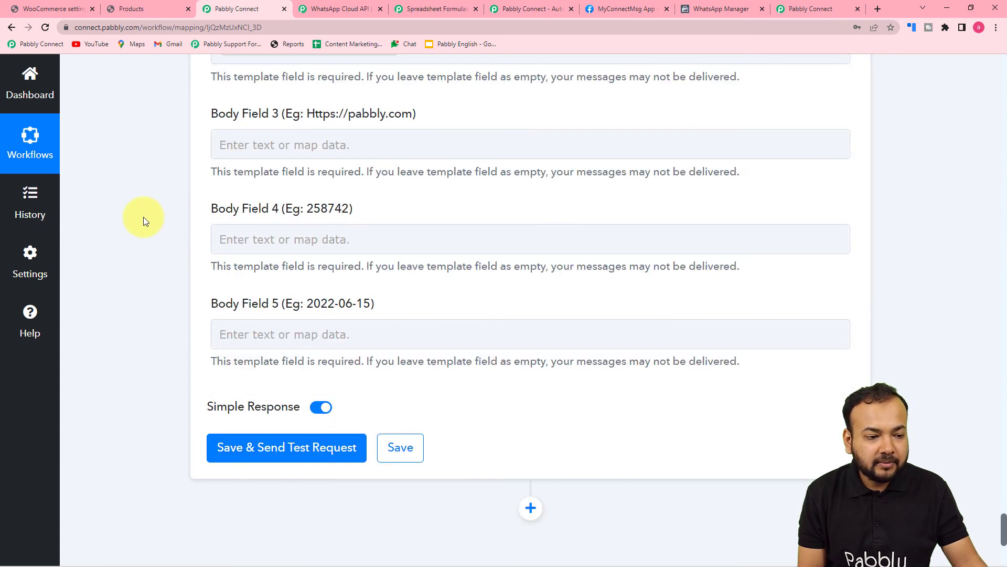
{"action": "scroll", "coordinate": [144, 216], "scroll_direction": "up", "scroll_amount": 1}
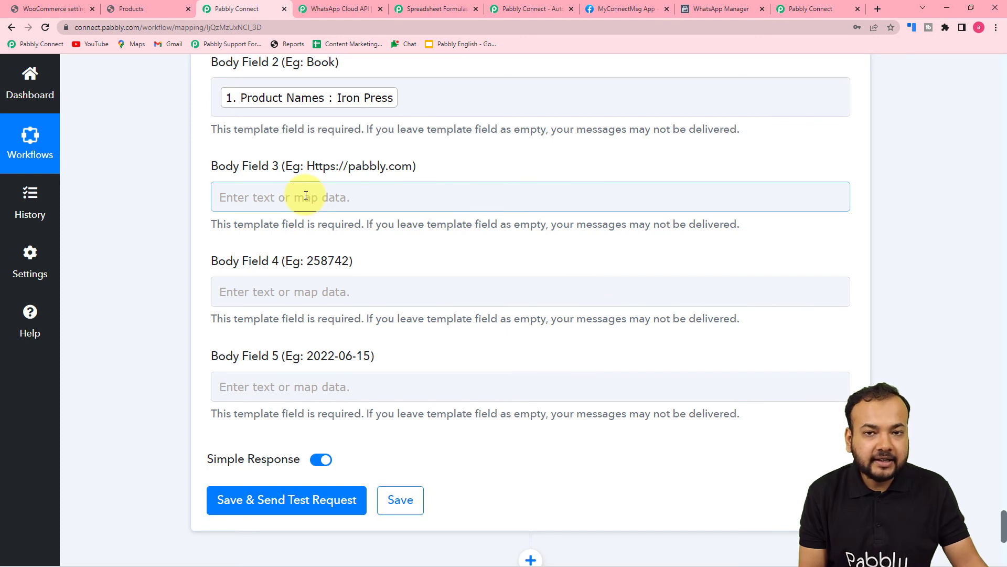
{"action": "scroll", "coordinate": [315, 168], "scroll_direction": "down", "scroll_amount": 1}
{"action": "scroll", "coordinate": [334, 118], "scroll_direction": "up", "scroll_amount": 2}
Bring up the data mapping list for Body Field 3
{"action": "left_click", "coordinate": [303, 255]}
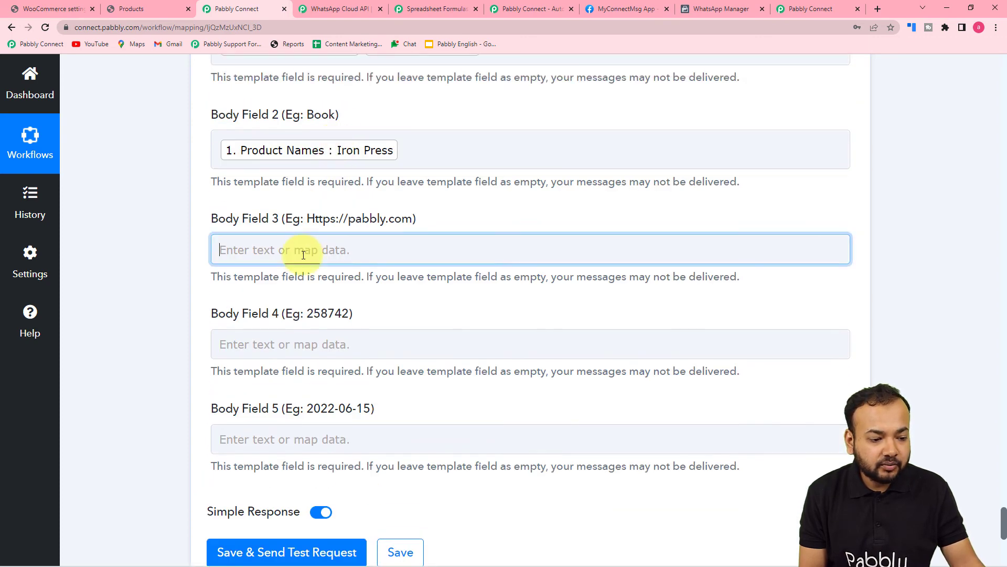
{"action": "left_click", "coordinate": [312, 217]}
{"action": "scroll", "coordinate": [320, 311], "scroll_direction": "down", "scroll_amount": 2}
{"action": "scroll", "coordinate": [318, 307], "scroll_direction": "down", "scroll_amount": 1}
{"action": "scroll", "coordinate": [262, 315], "scroll_direction": "up", "scroll_amount": 2}
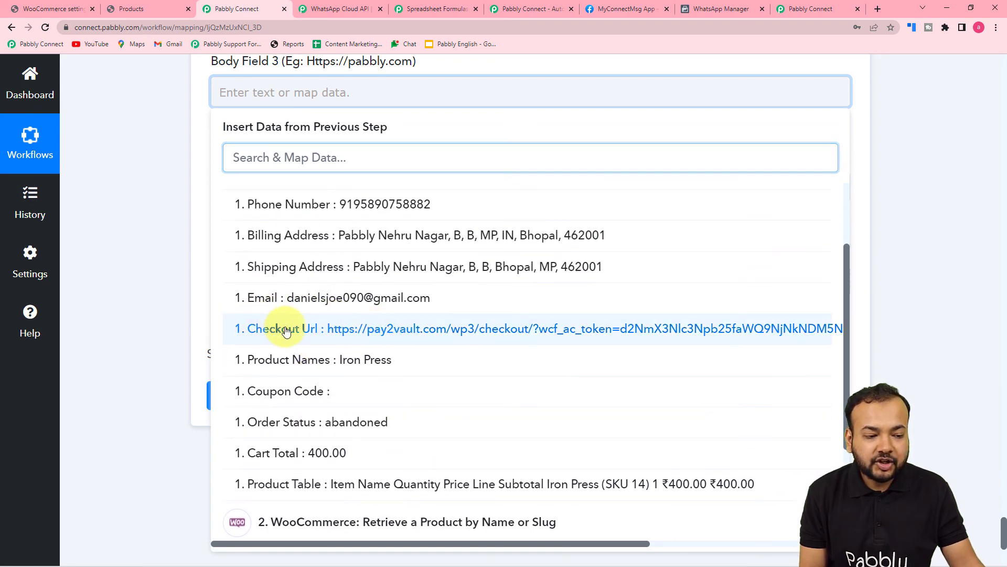
Map the cart's Checkout Url into Body Field 3
{"action": "left_click", "coordinate": [286, 330]}
{"action": "left_click", "coordinate": [159, 247]}
{"action": "scroll", "coordinate": [160, 247], "scroll_direction": "down", "scroll_amount": 2}
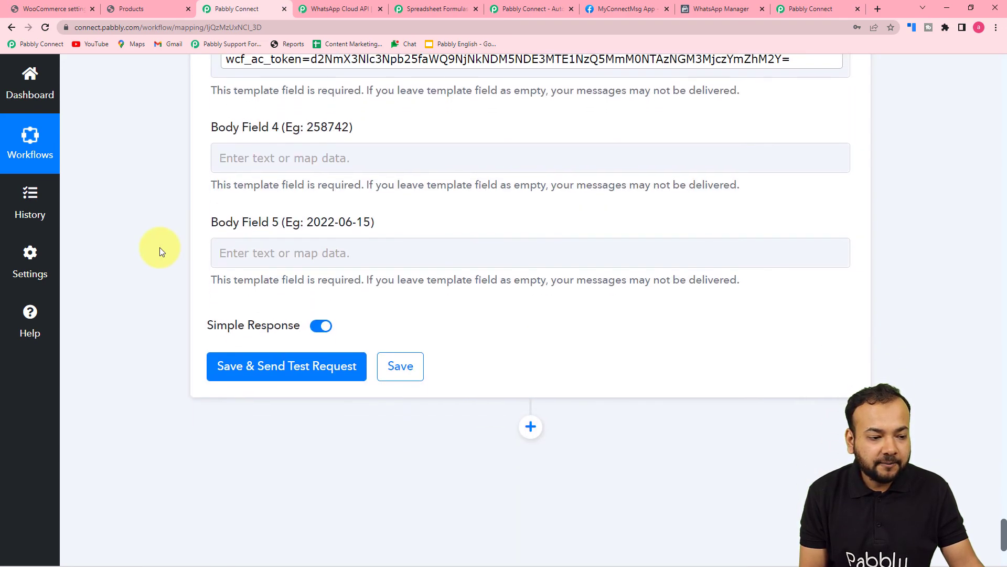
Map the Create a Coupon step's Code (342_10%) into Body Field 4
{"action": "left_click", "coordinate": [294, 160]}
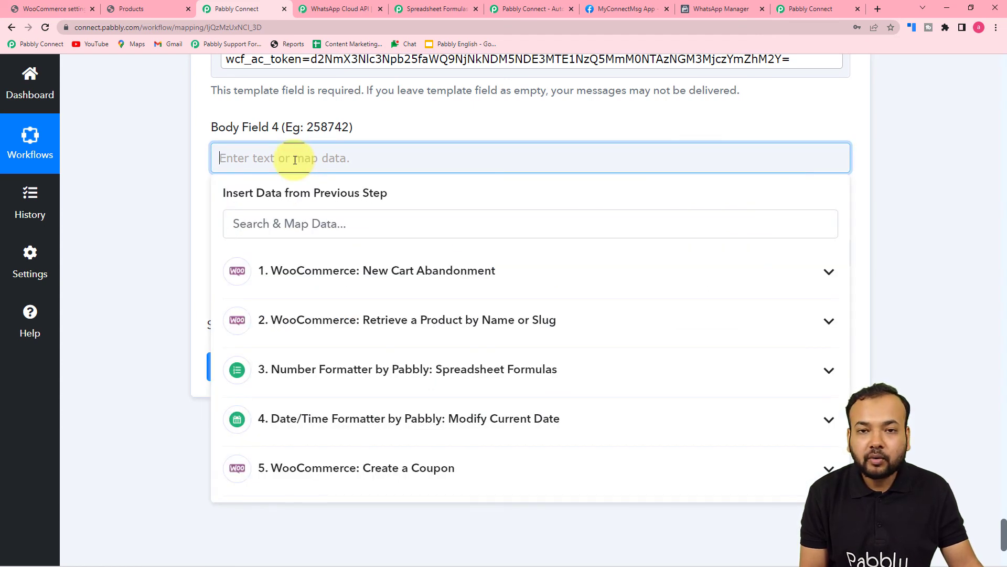
{"action": "scroll", "coordinate": [293, 162], "scroll_direction": "down", "scroll_amount": 3}
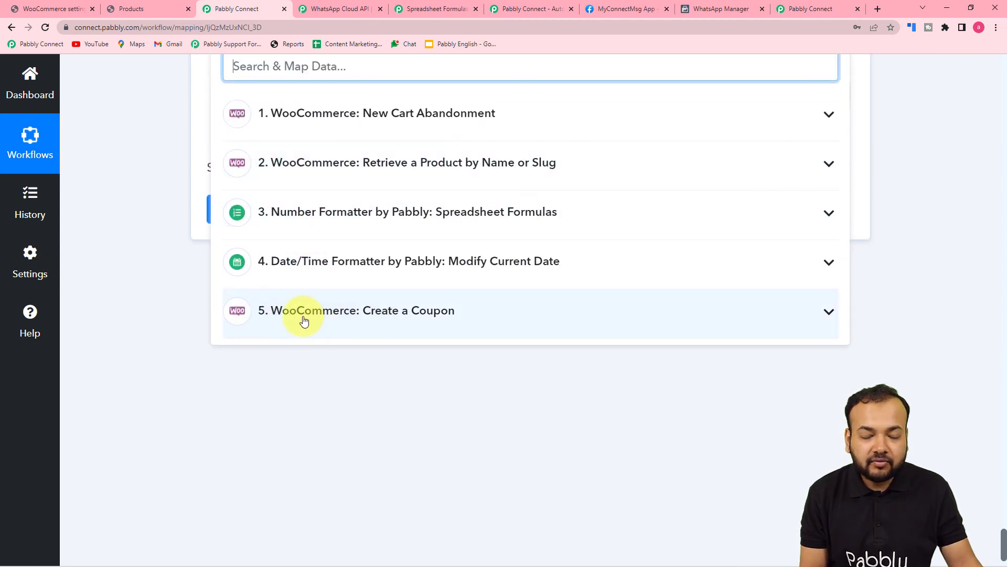
{"action": "left_click", "coordinate": [395, 314]}
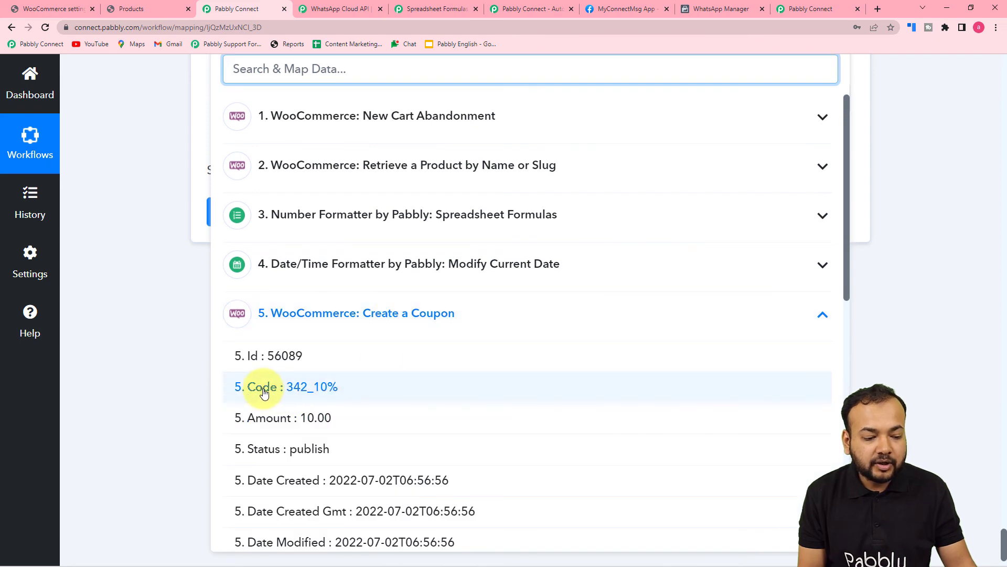
{"action": "left_click", "coordinate": [264, 389]}
Map the Modify Current Date step's Datetime (2022-07-06) into Body Field 5
{"action": "left_click", "coordinate": [358, 207]}
{"action": "left_click", "coordinate": [357, 212]}
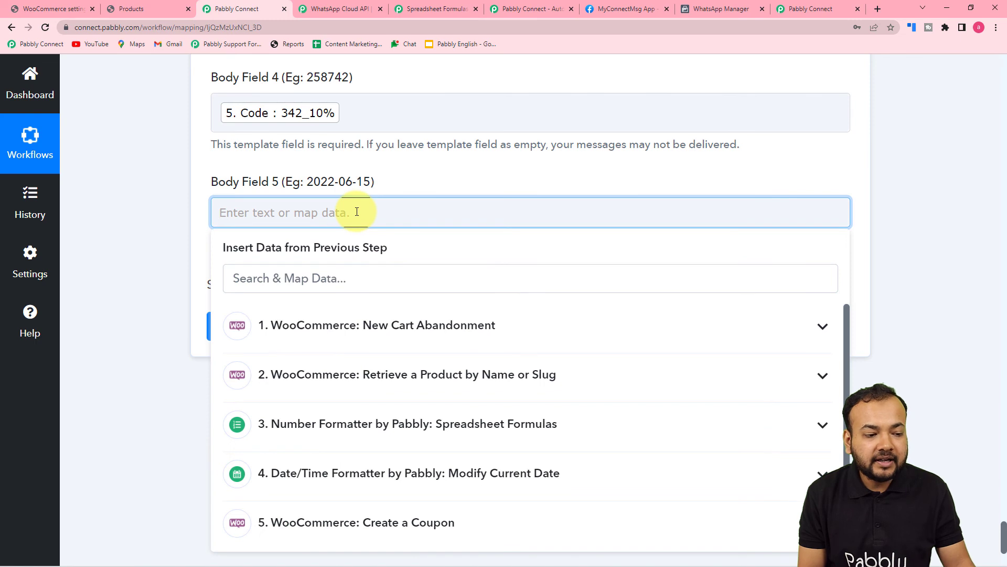
{"action": "scroll", "coordinate": [173, 202], "scroll_direction": "down", "scroll_amount": 2}
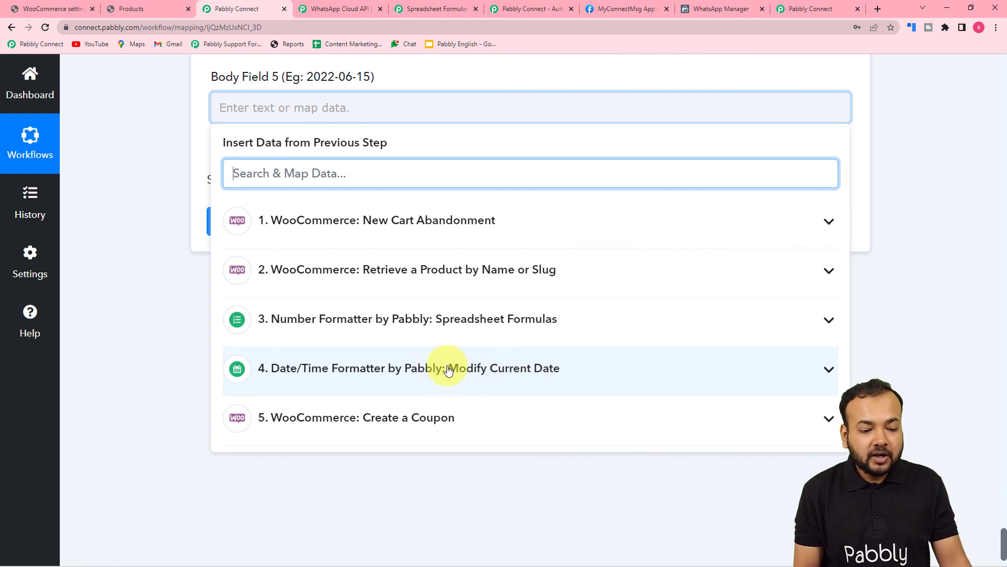
{"action": "left_click", "coordinate": [502, 369]}
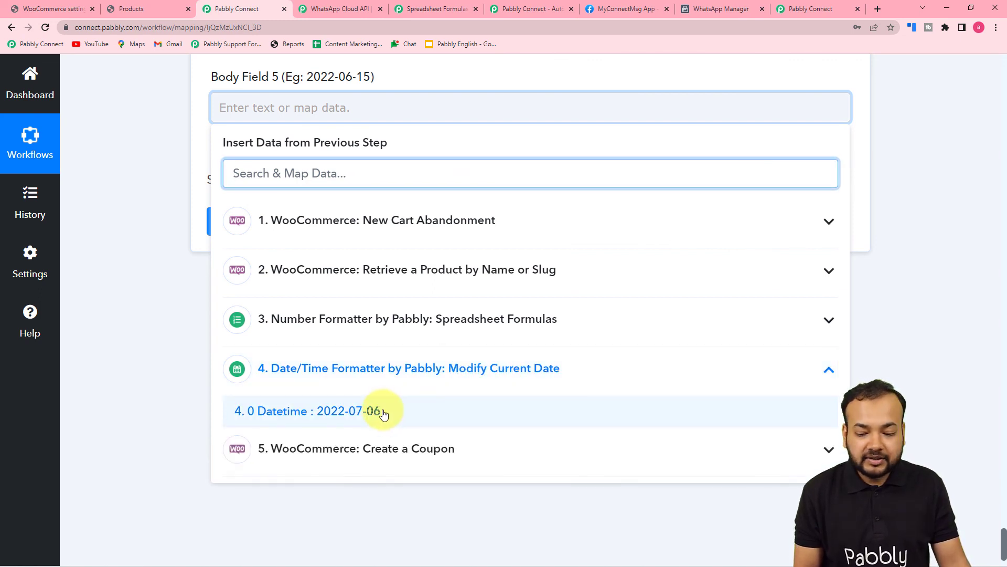
{"action": "left_click", "coordinate": [377, 412]}
{"action": "left_click", "coordinate": [137, 244]}
{"action": "scroll", "coordinate": [137, 244], "scroll_direction": "up", "scroll_amount": 8}
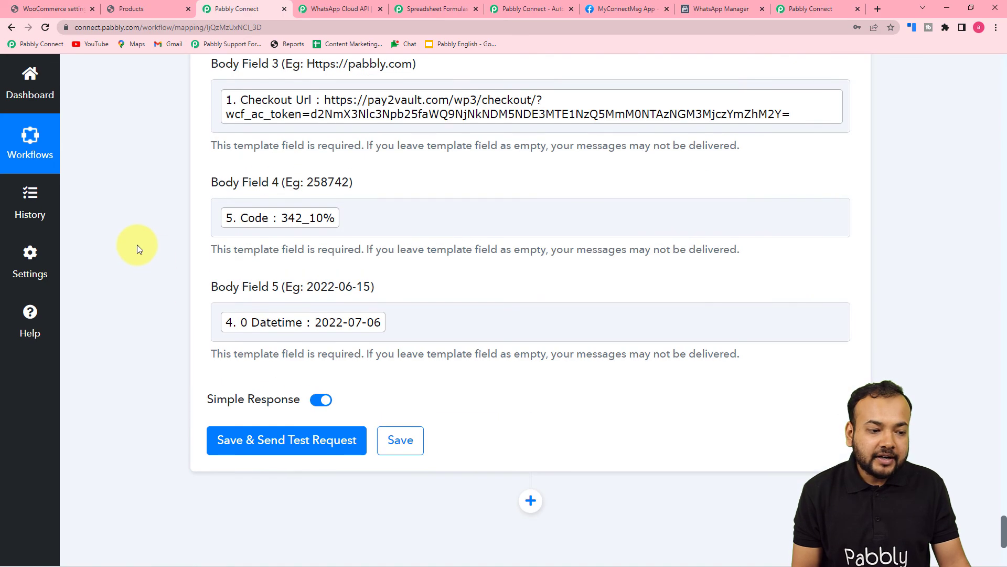
{"action": "scroll", "coordinate": [137, 245], "scroll_direction": "down", "scroll_amount": 5}
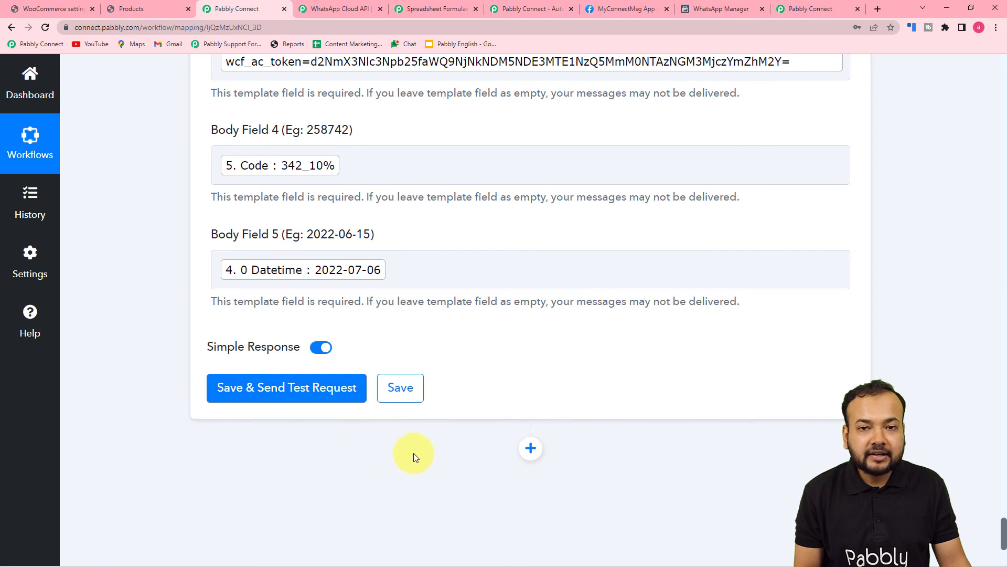
{"action": "scroll", "coordinate": [489, 435], "scroll_direction": "up", "scroll_amount": 7}
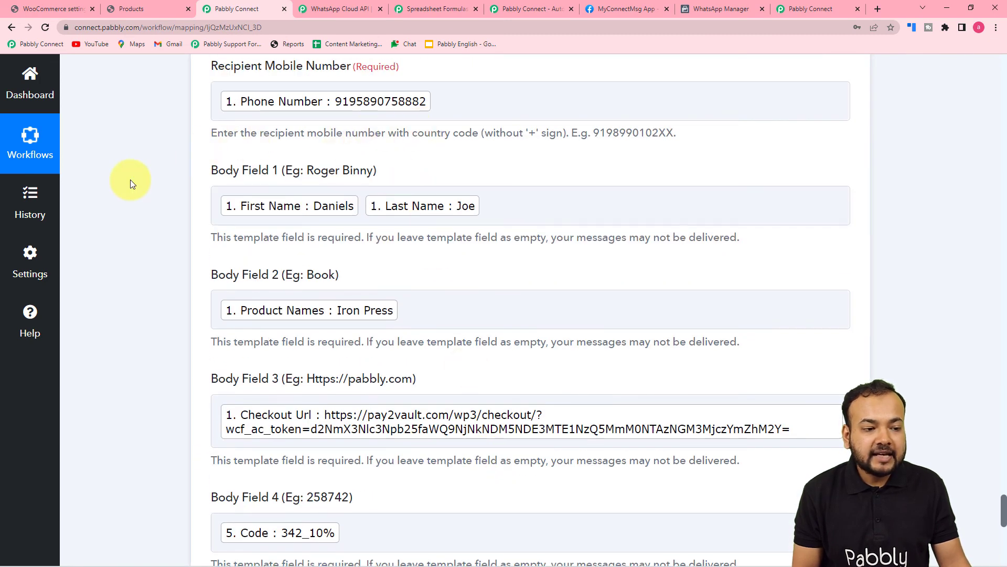
{"action": "scroll", "coordinate": [170, 160], "scroll_direction": "down", "scroll_amount": 6}
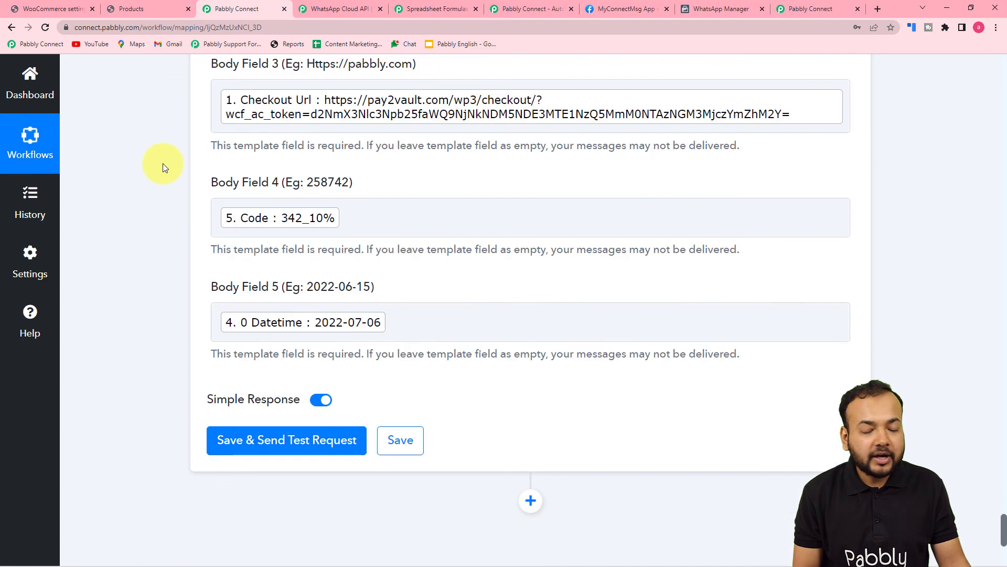
{"action": "scroll", "coordinate": [163, 167], "scroll_direction": "down", "scroll_amount": 3}
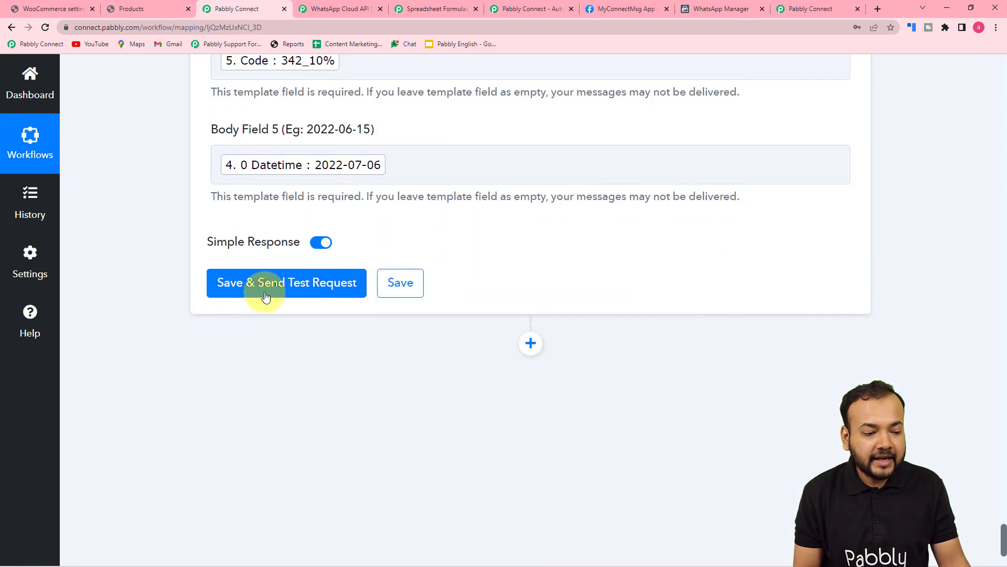
Save and send the test, then read the Iron Press reminder in the Pabbly Office chat
{"action": "left_click", "coordinate": [257, 280]}
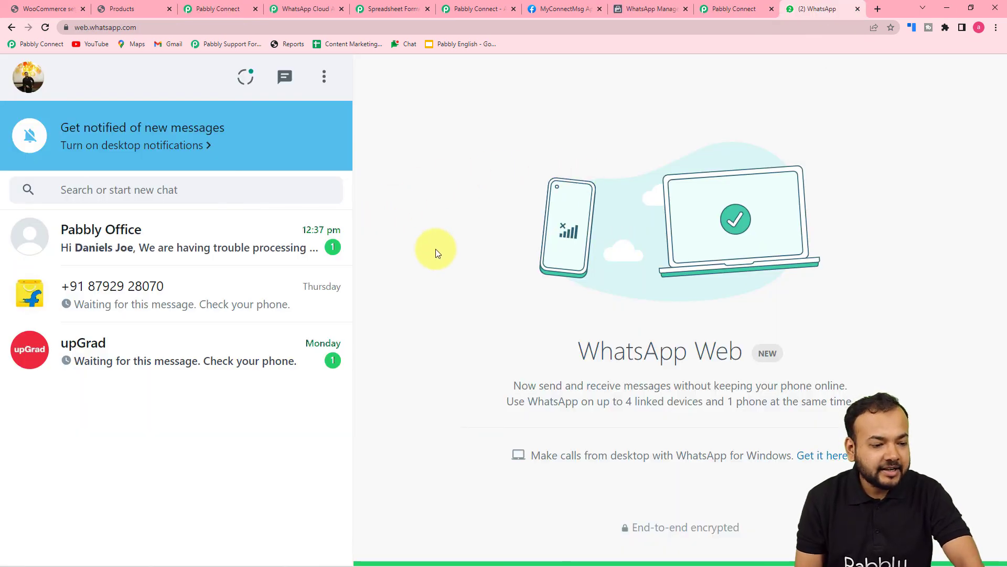
{"action": "left_click", "coordinate": [166, 262]}
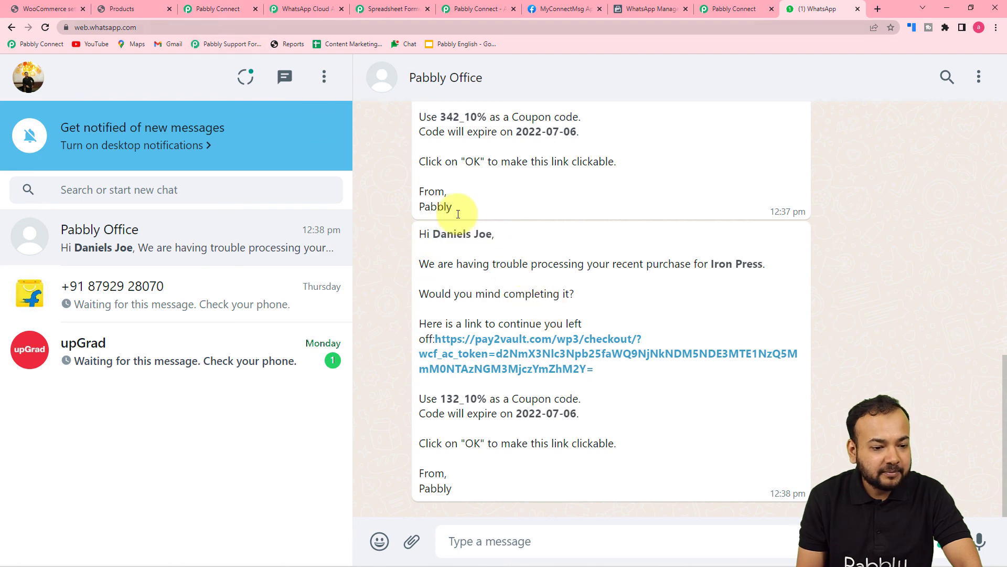
{"action": "left_click", "coordinate": [656, 7]}
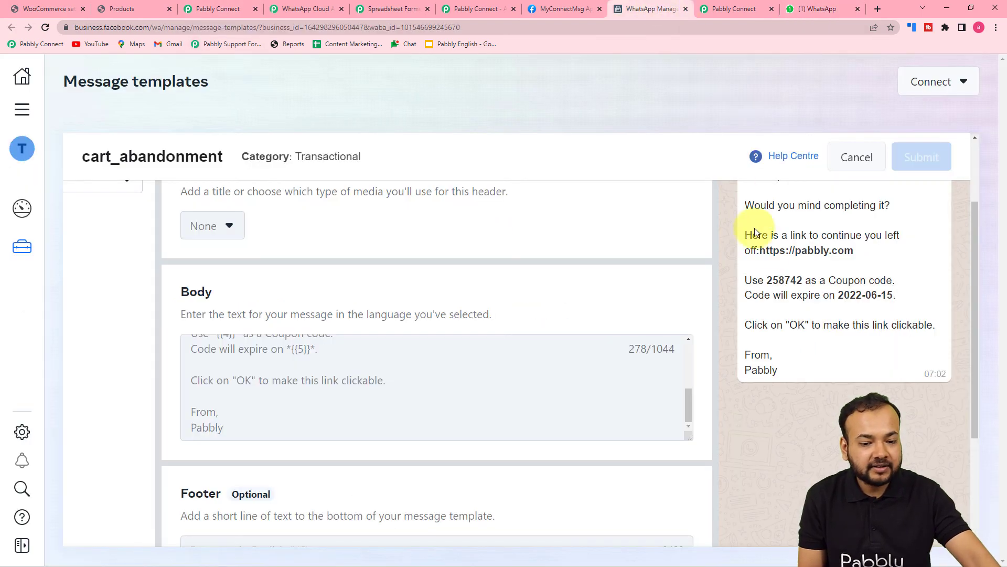
{"action": "scroll", "coordinate": [270, 398], "scroll_direction": "up", "scroll_amount": 8}
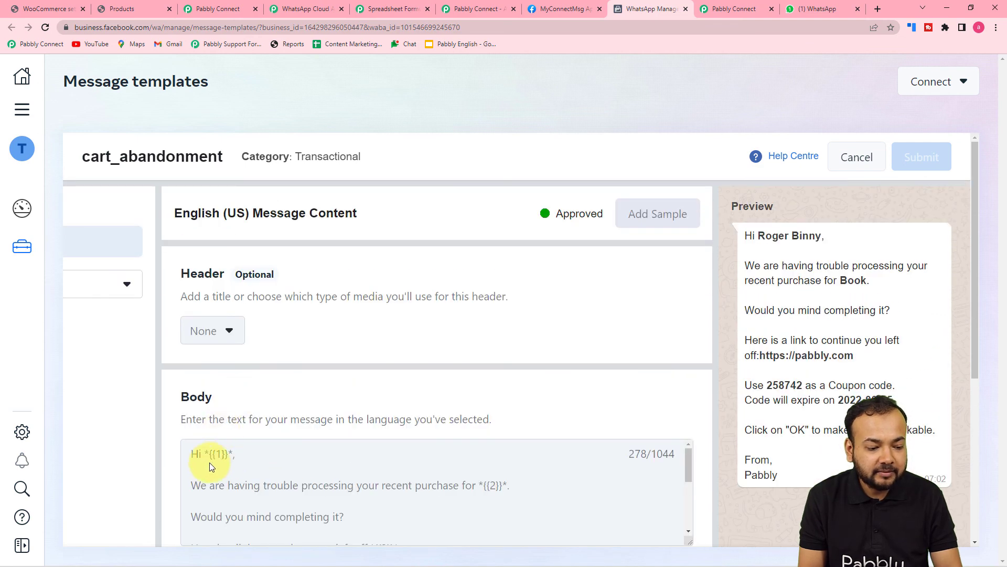
{"action": "left_click", "coordinate": [788, 9]}
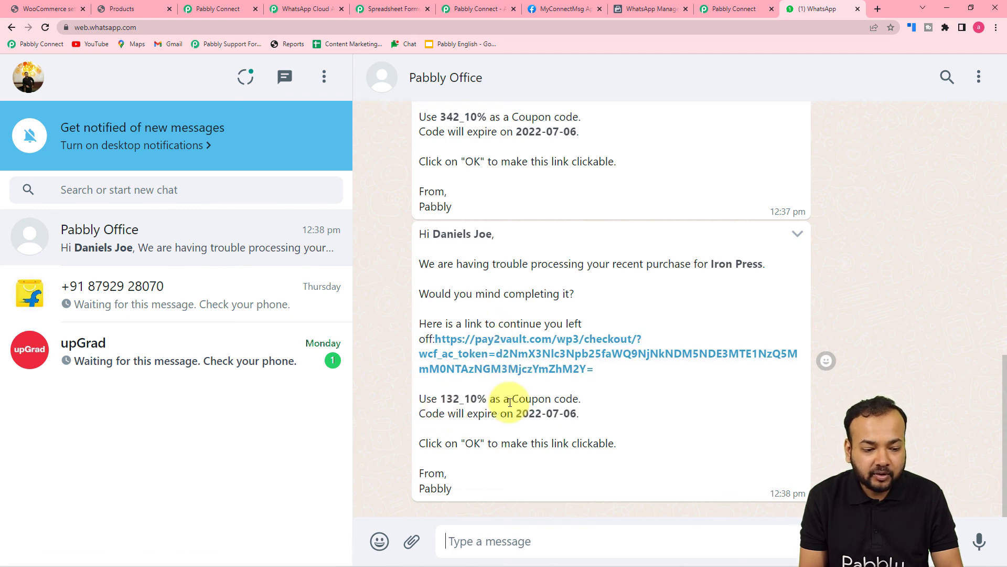
Collapse the Send Template Message and Create a Coupon step cards, then return to WhatsApp
{"action": "left_click", "coordinate": [197, 9]}
{"action": "scroll", "coordinate": [200, 118], "scroll_direction": "up", "scroll_amount": 15}
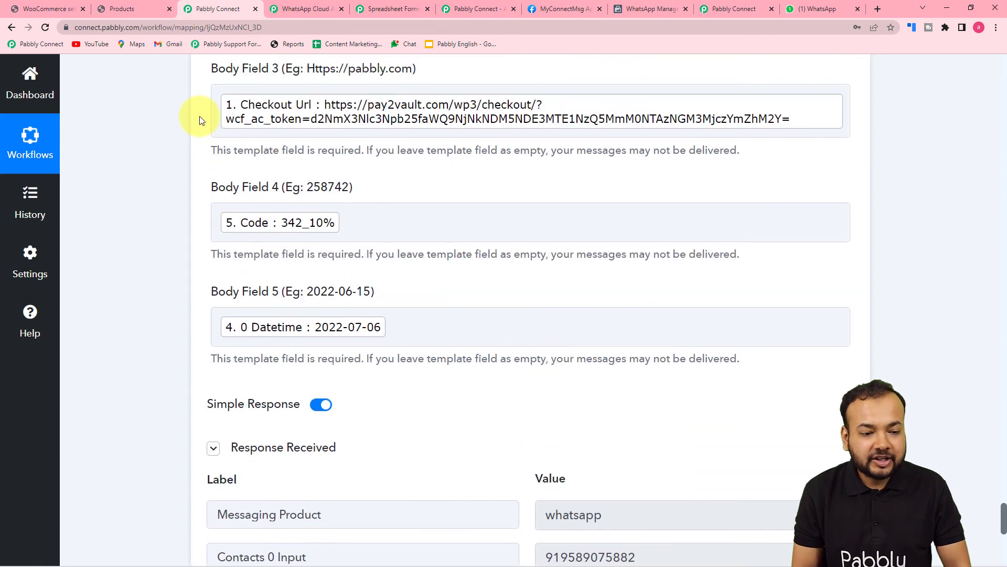
{"action": "scroll", "coordinate": [200, 116], "scroll_direction": "up", "scroll_amount": 6}
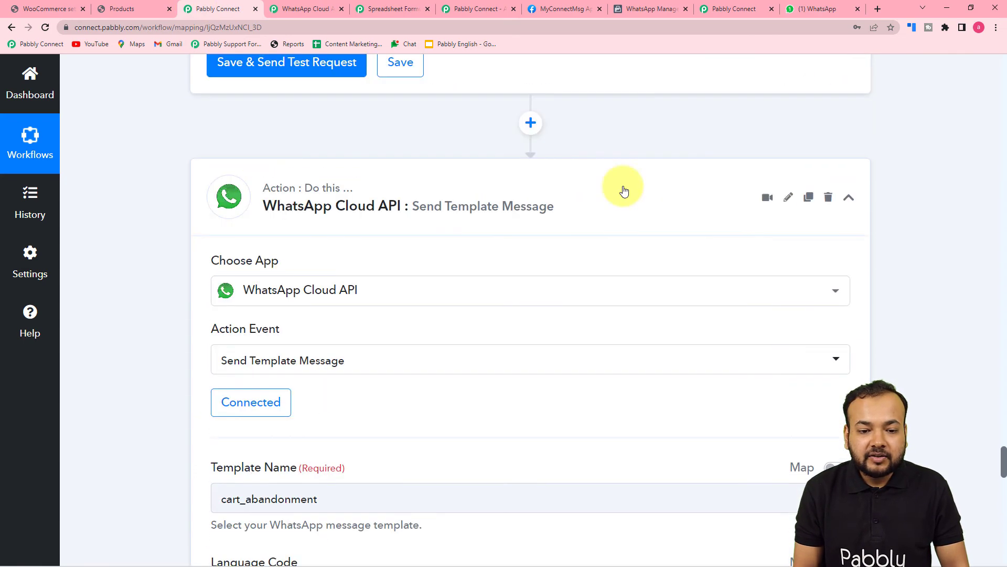
{"action": "left_click", "coordinate": [848, 198]}
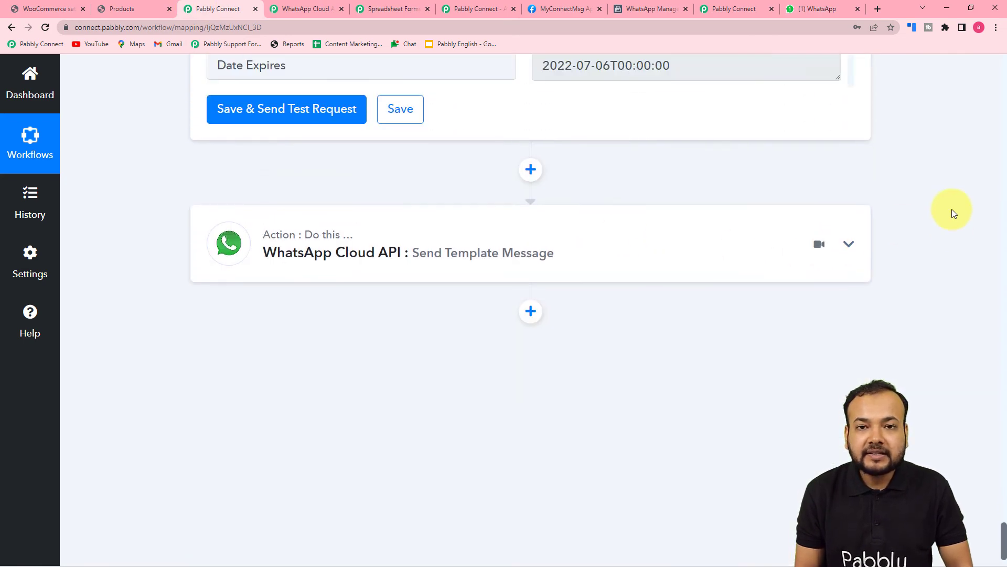
{"action": "scroll", "coordinate": [952, 209], "scroll_direction": "up", "scroll_amount": 15}
{"action": "scroll", "coordinate": [952, 208], "scroll_direction": "up", "scroll_amount": 15}
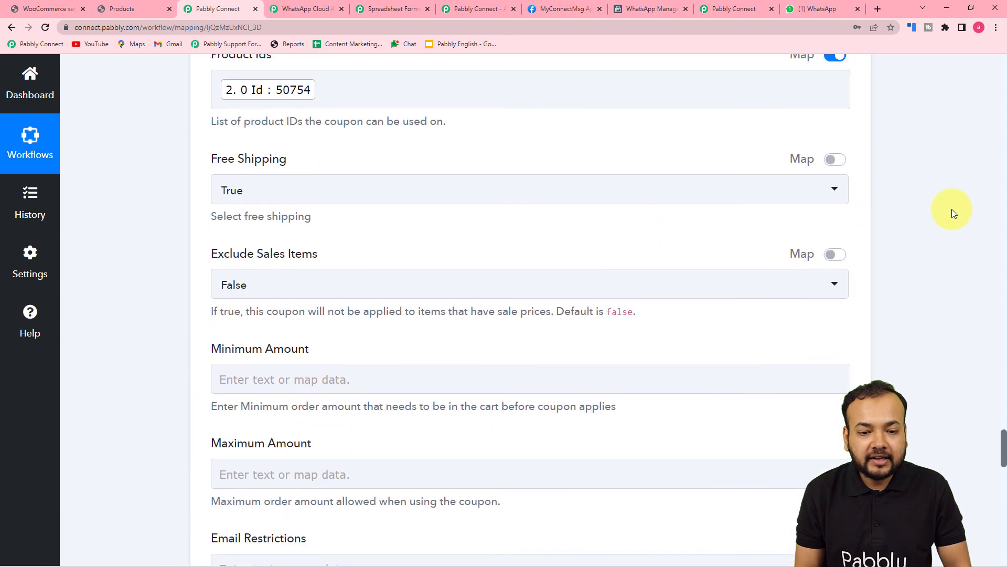
{"action": "scroll", "coordinate": [921, 176], "scroll_direction": "up", "scroll_amount": 4}
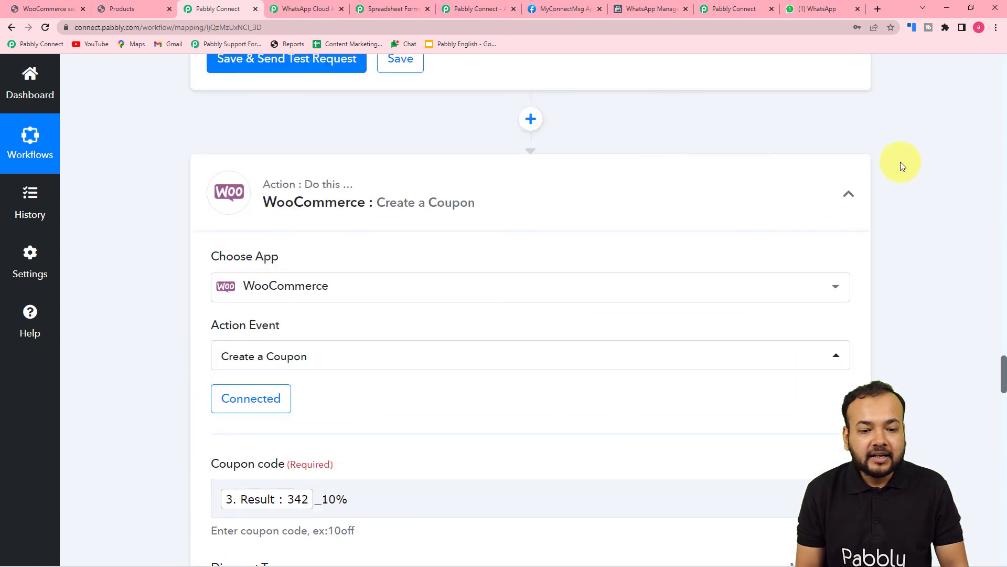
{"action": "left_click", "coordinate": [850, 194]}
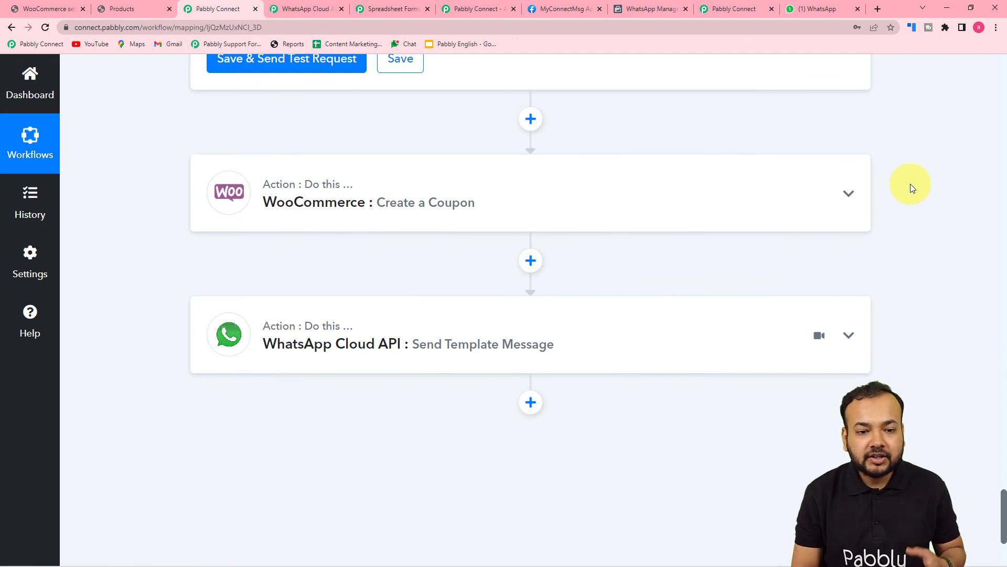
{"action": "left_click", "coordinate": [851, 5]}
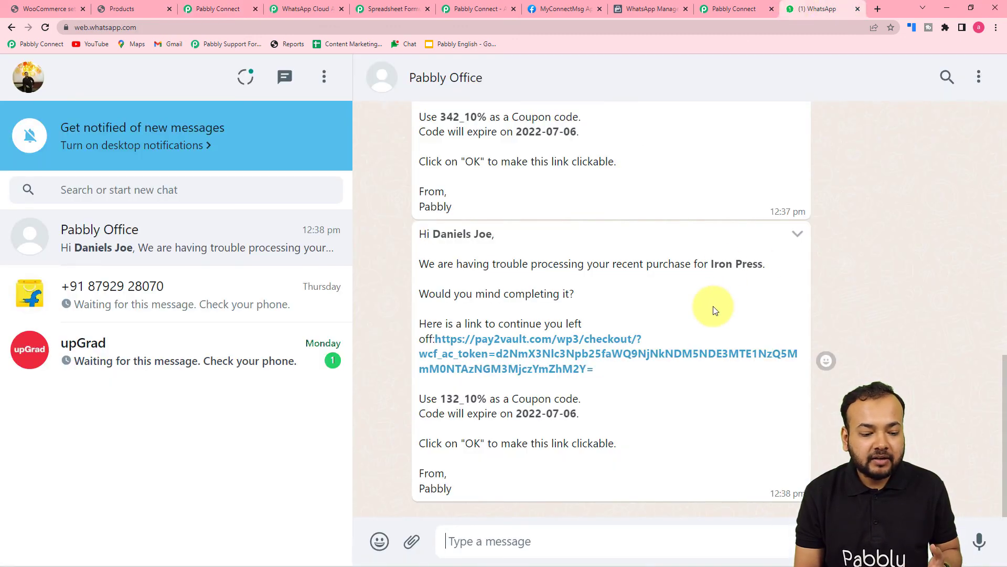